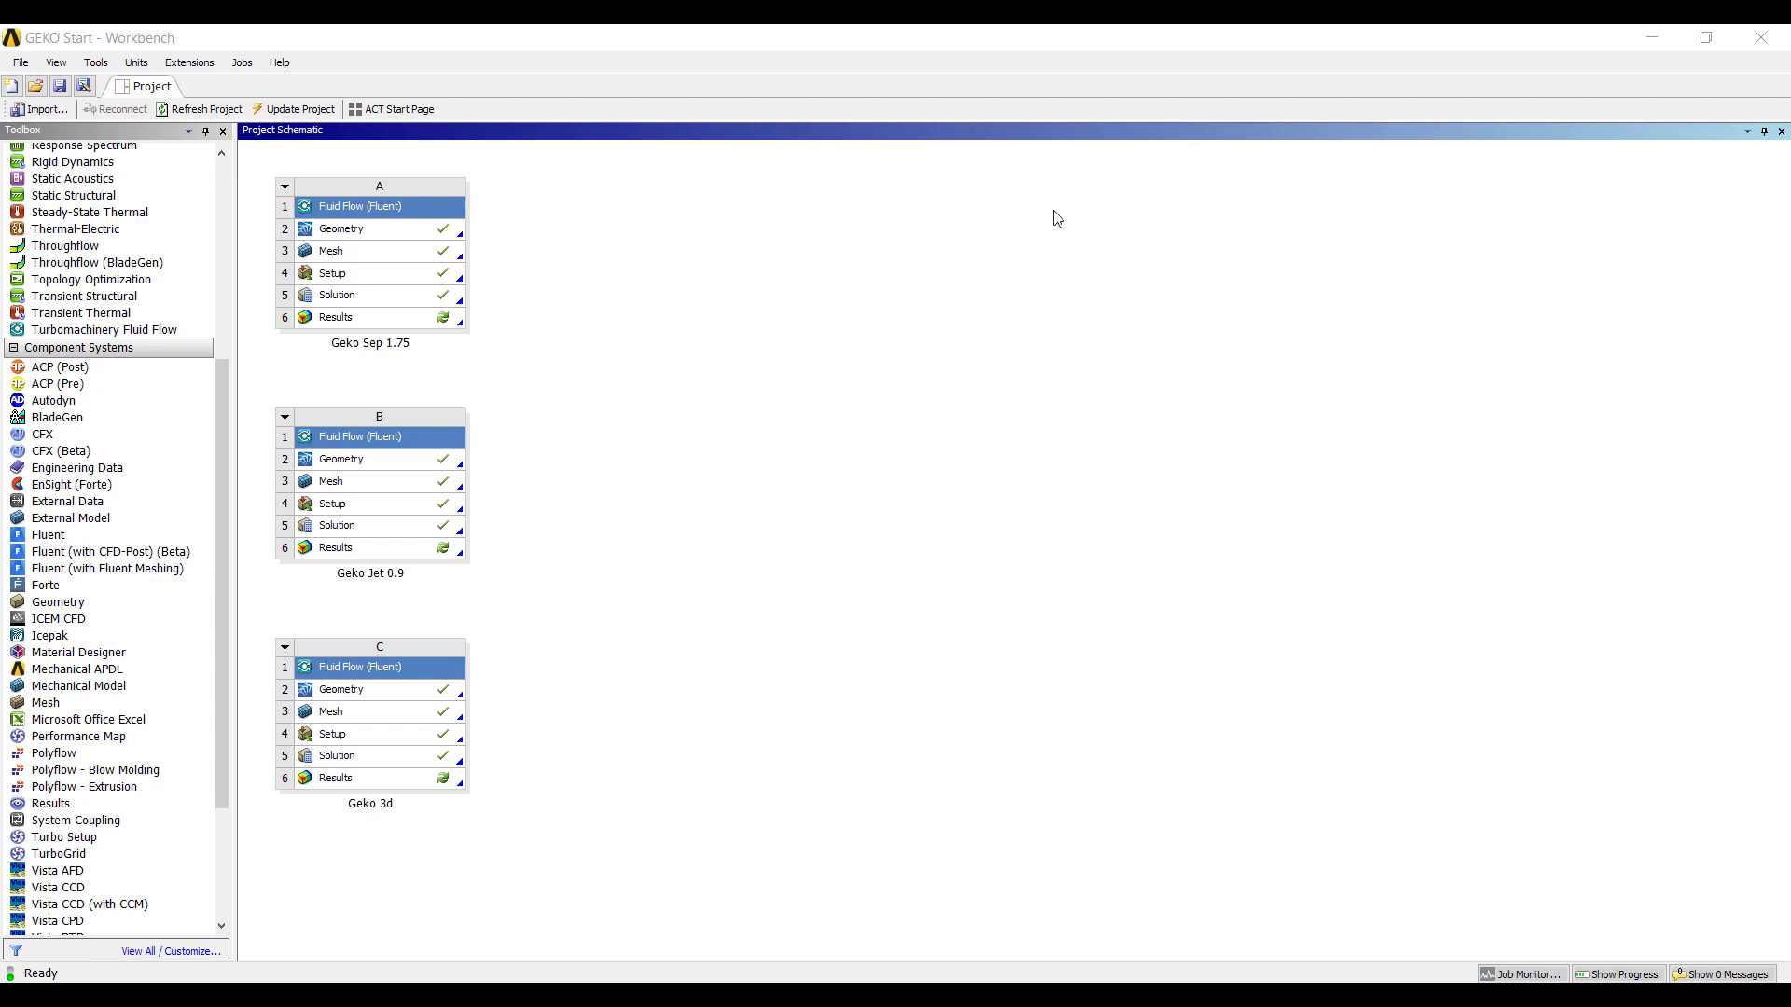
Step: Link a new Fluid Flow (Fluent) system B to Geko Sep 1.75's Mesh cell
{"action": "left_click", "coordinate": [223, 244]}
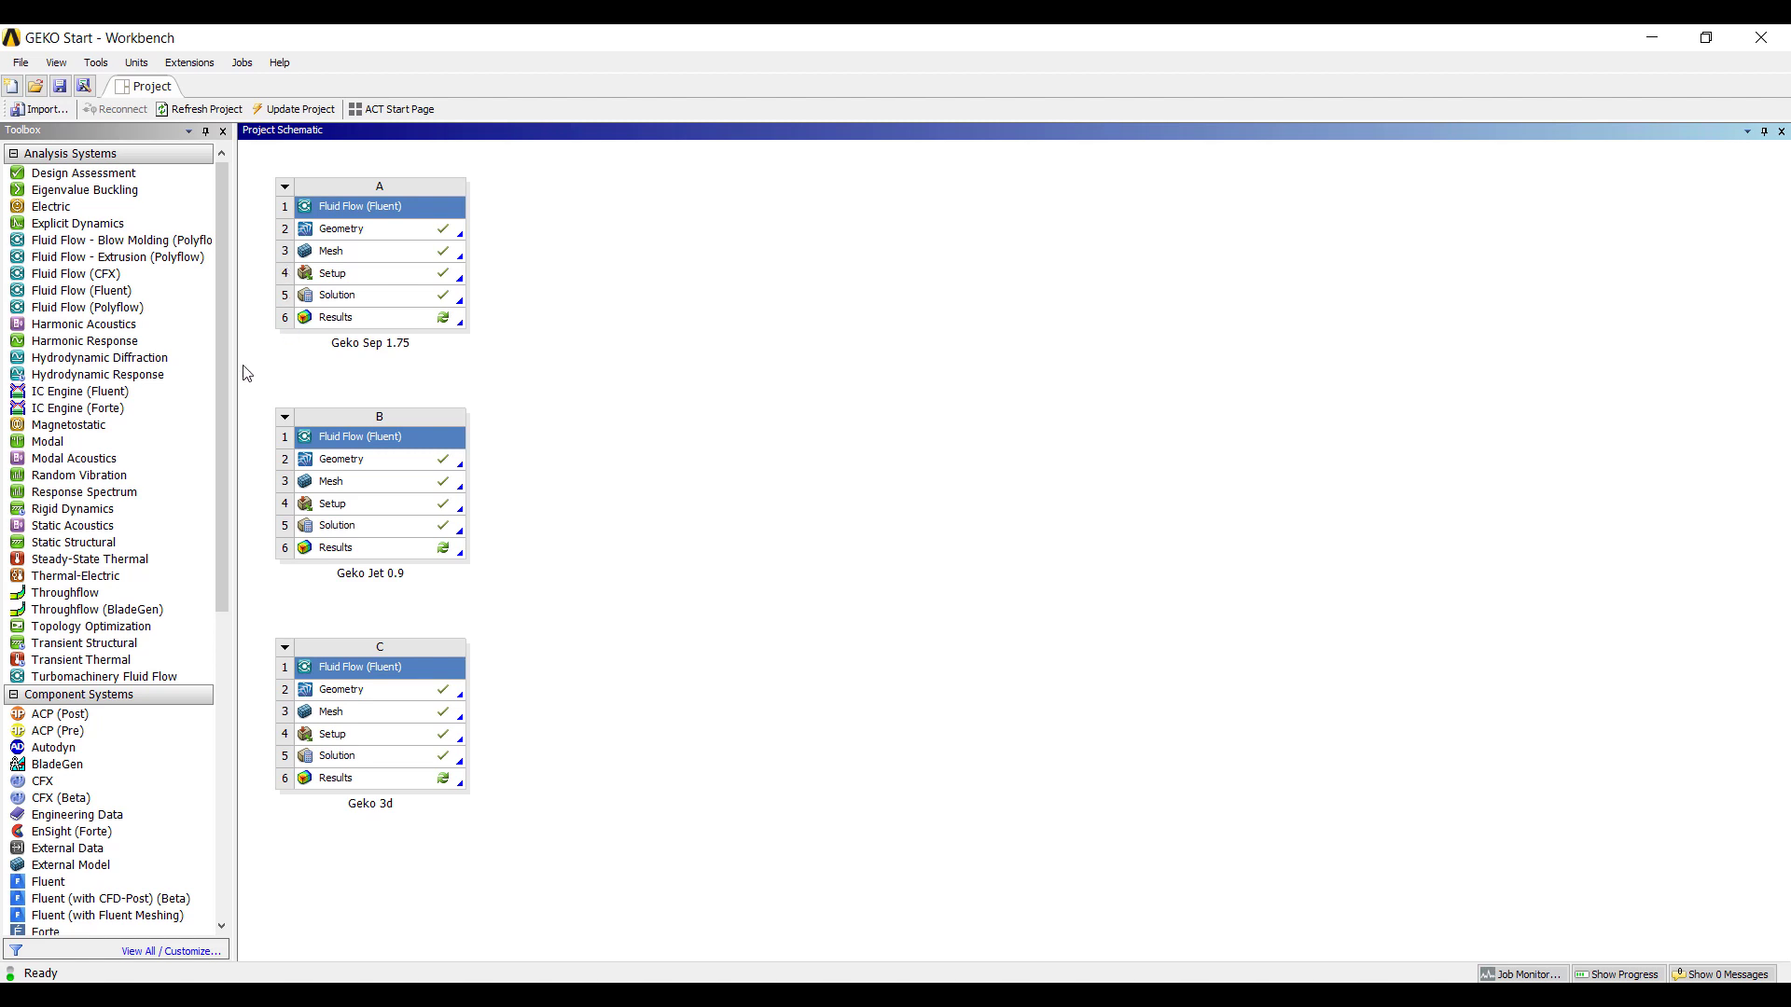
{"action": "left_click_drag", "start_coordinate": [82, 290], "coordinate": [430, 262]}
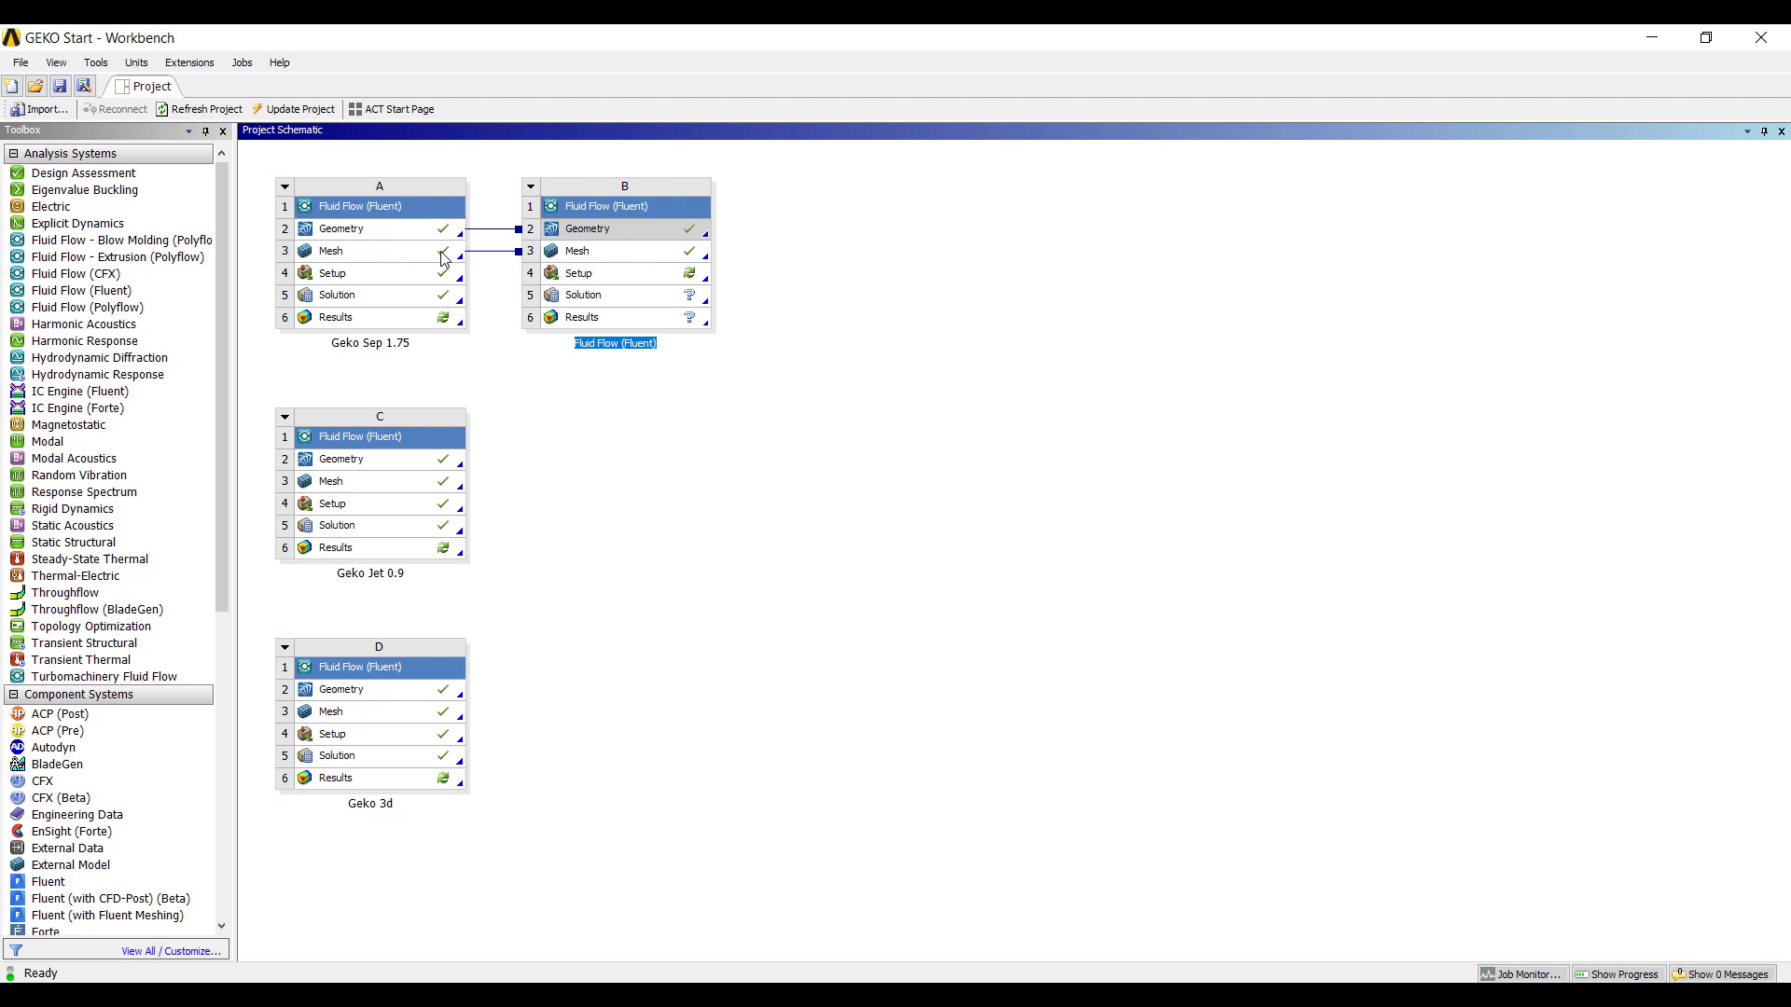
Step: Launch Fluent from system B's Setup with default launcher options to load the hump mesh
{"action": "double_click", "coordinate": [623, 281]}
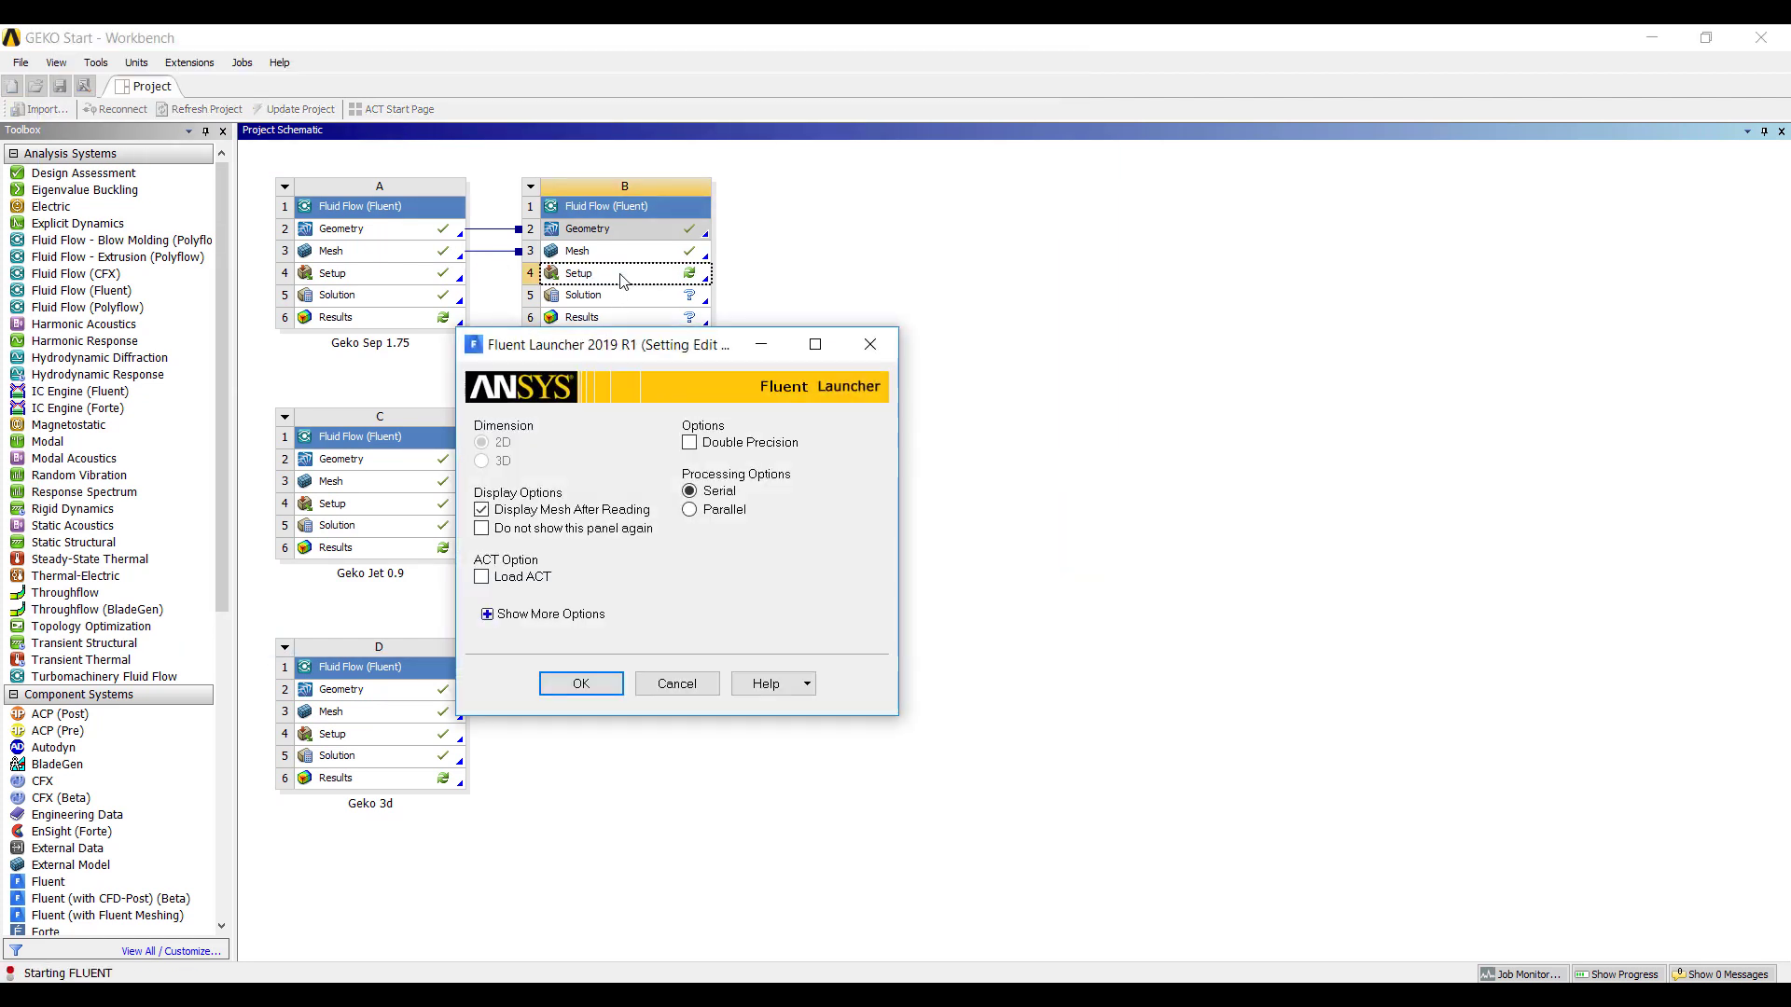
{"action": "left_click", "coordinate": [583, 687]}
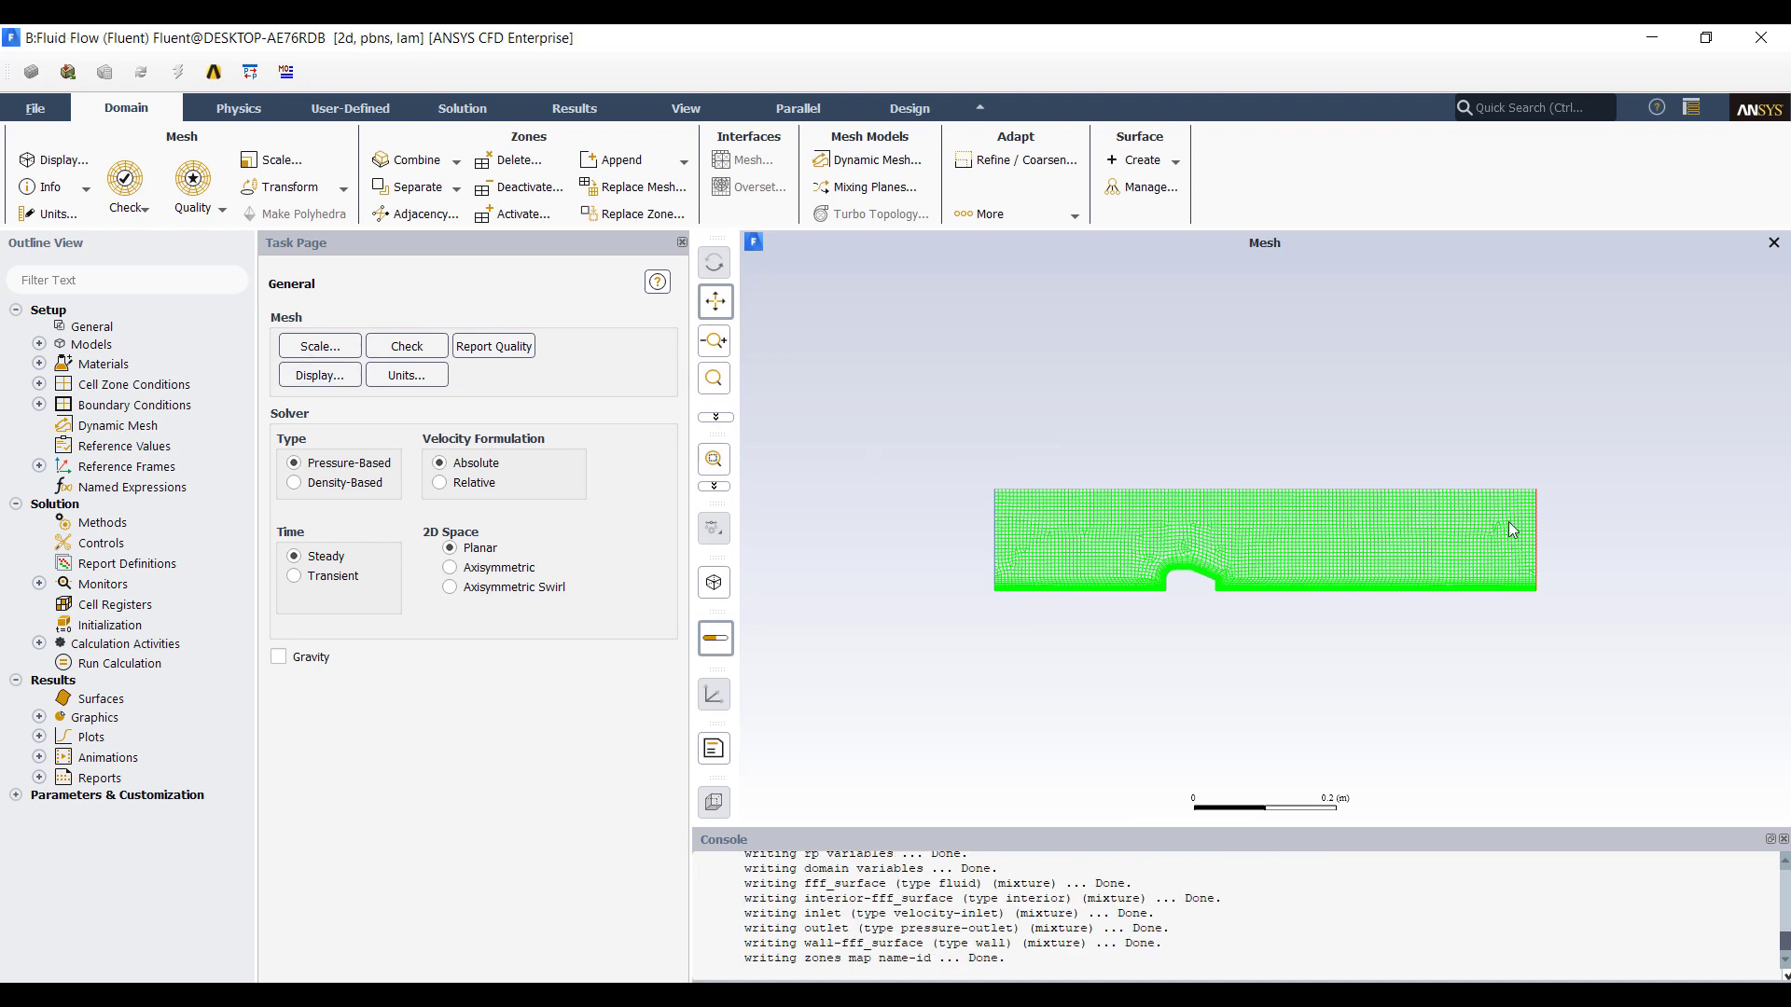
{"action": "scroll", "coordinate": [1202, 590], "scroll_direction": "up", "scroll_amount": 3}
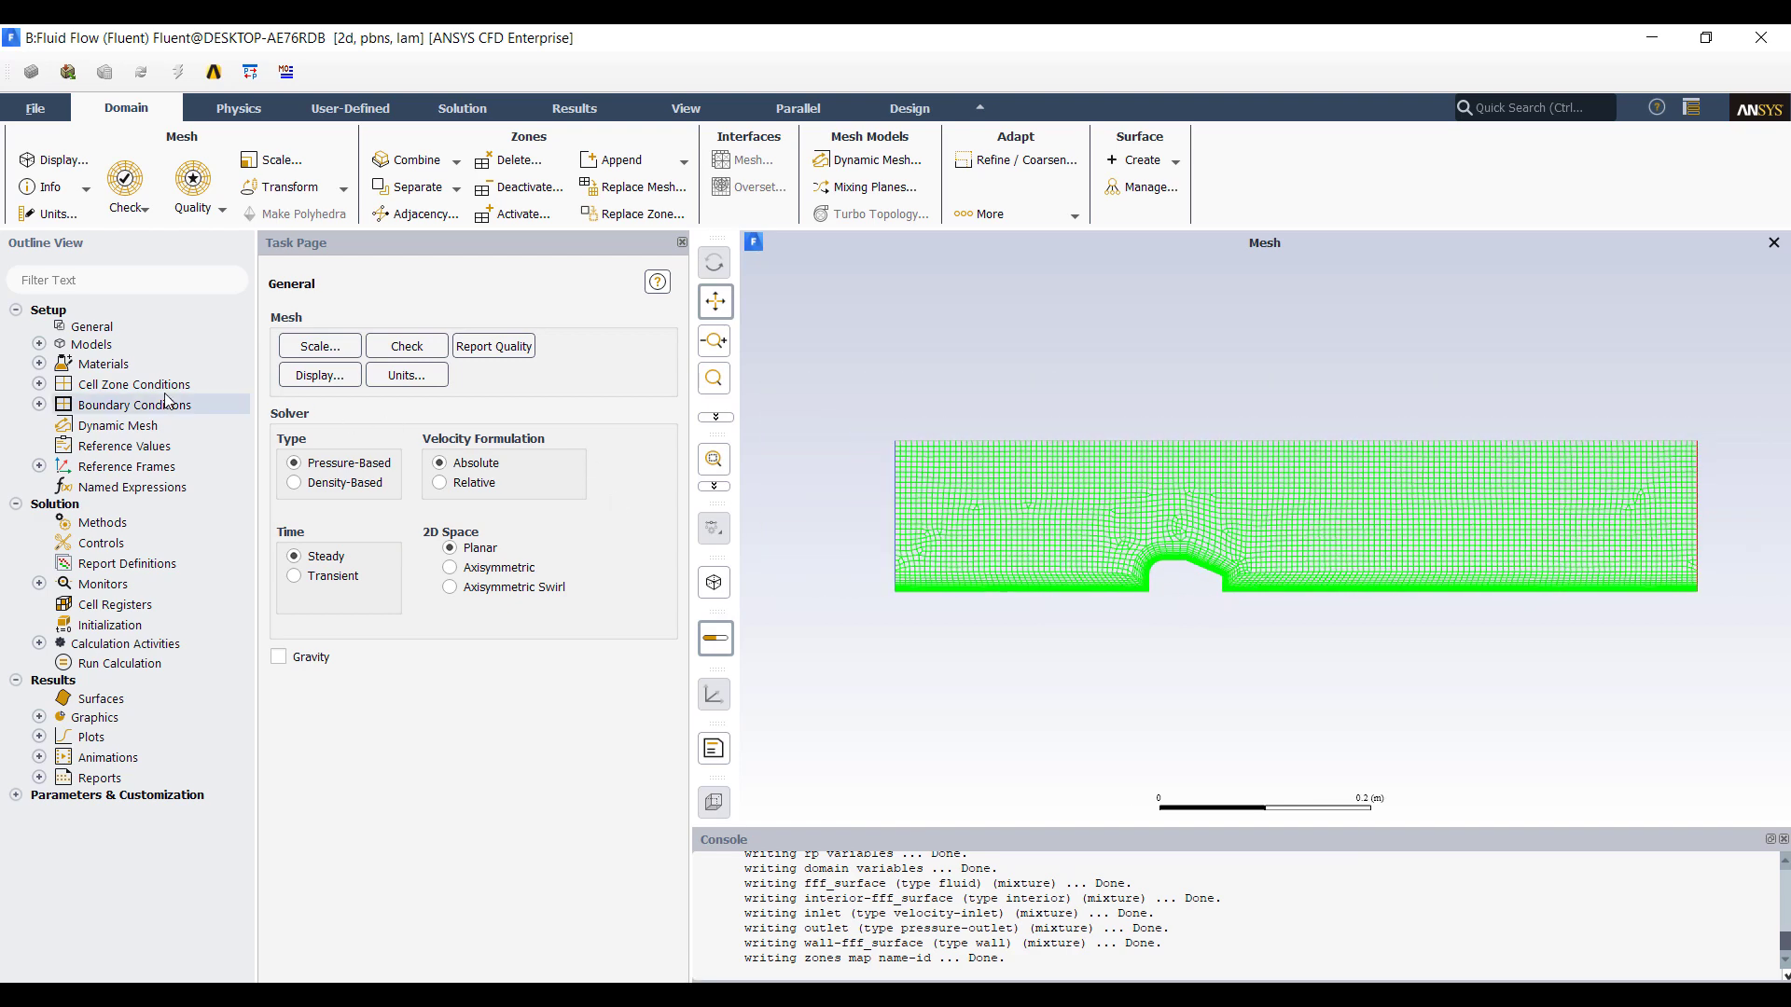
Step: Set the Viscous model to k-omega GEKO and change CSEP from 1.75 to 1
{"action": "left_click", "coordinate": [39, 344]}
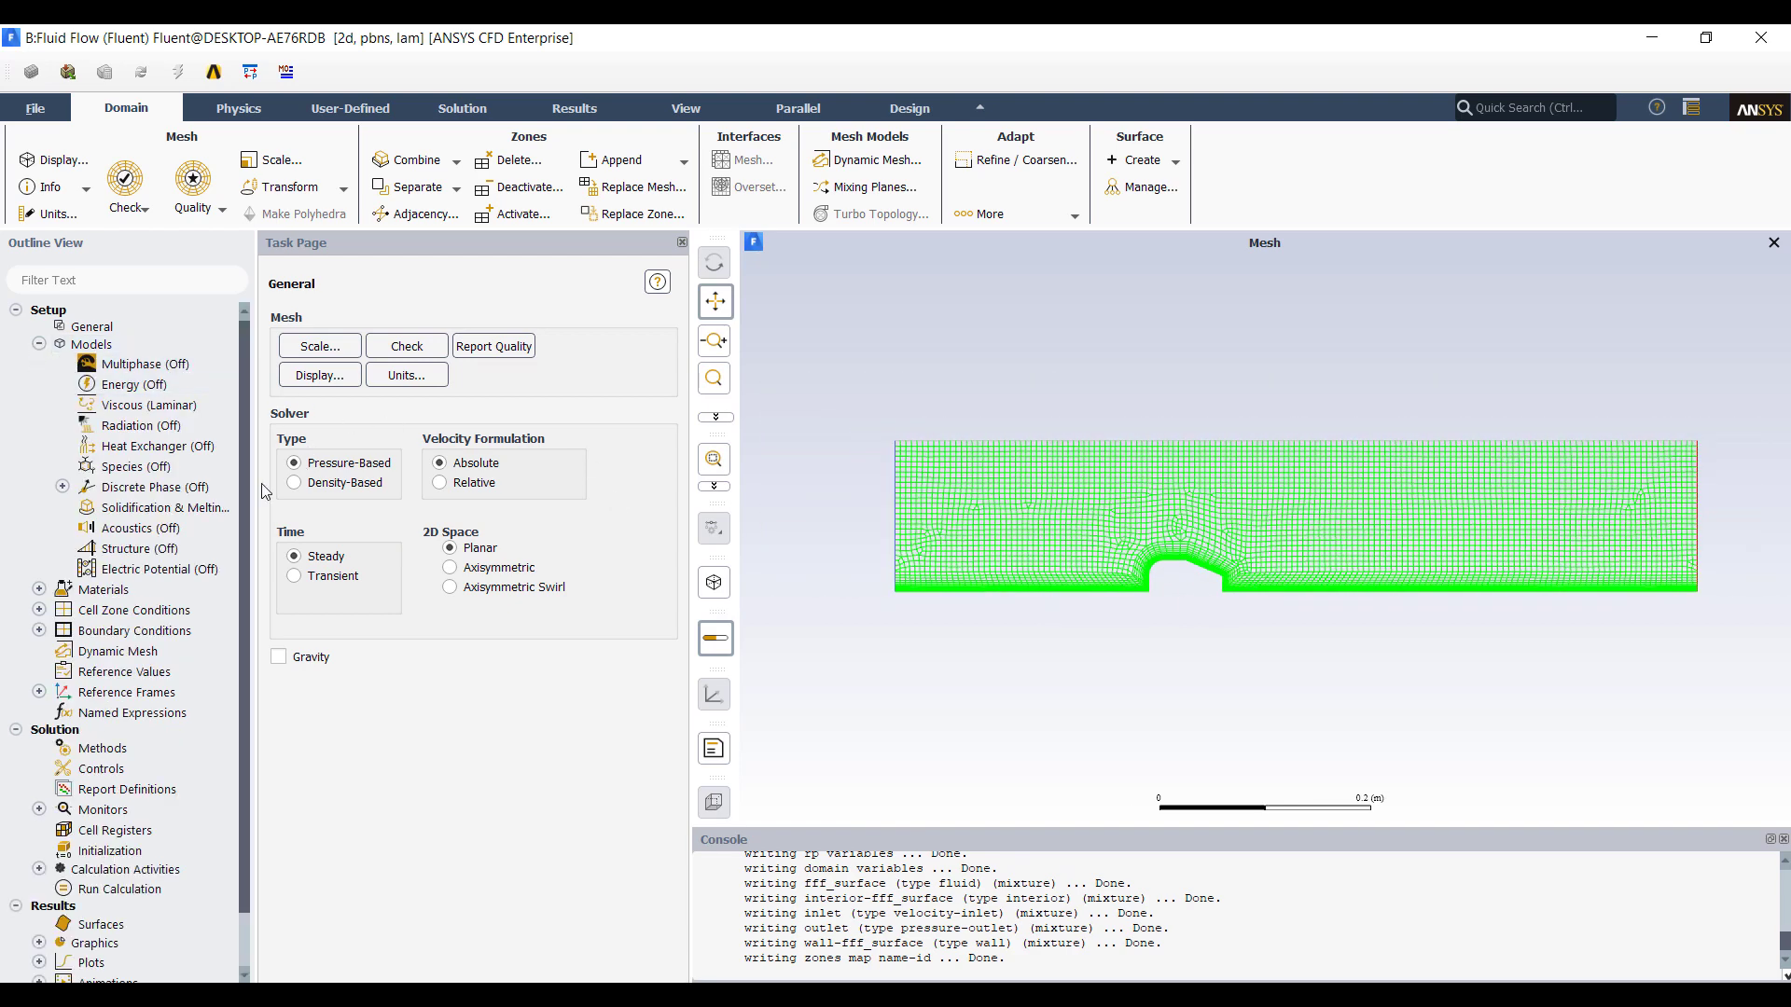
{"action": "double_click", "coordinate": [162, 406]}
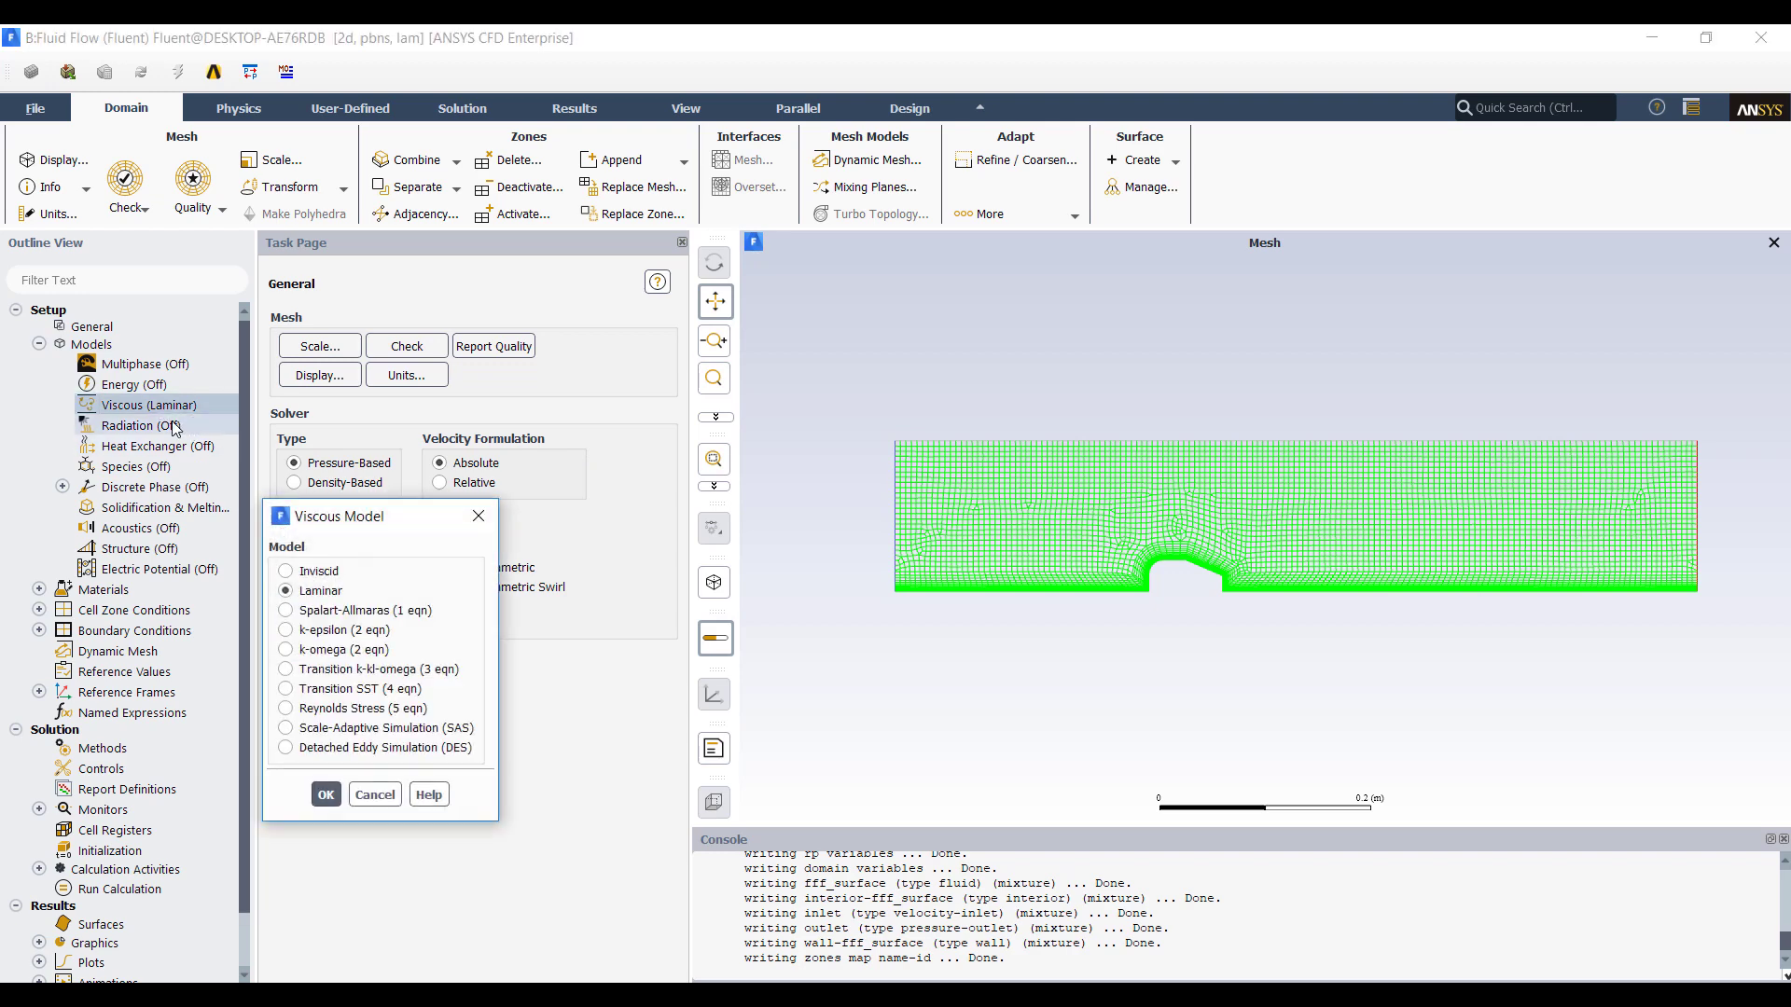
{"action": "left_click", "coordinate": [286, 649]}
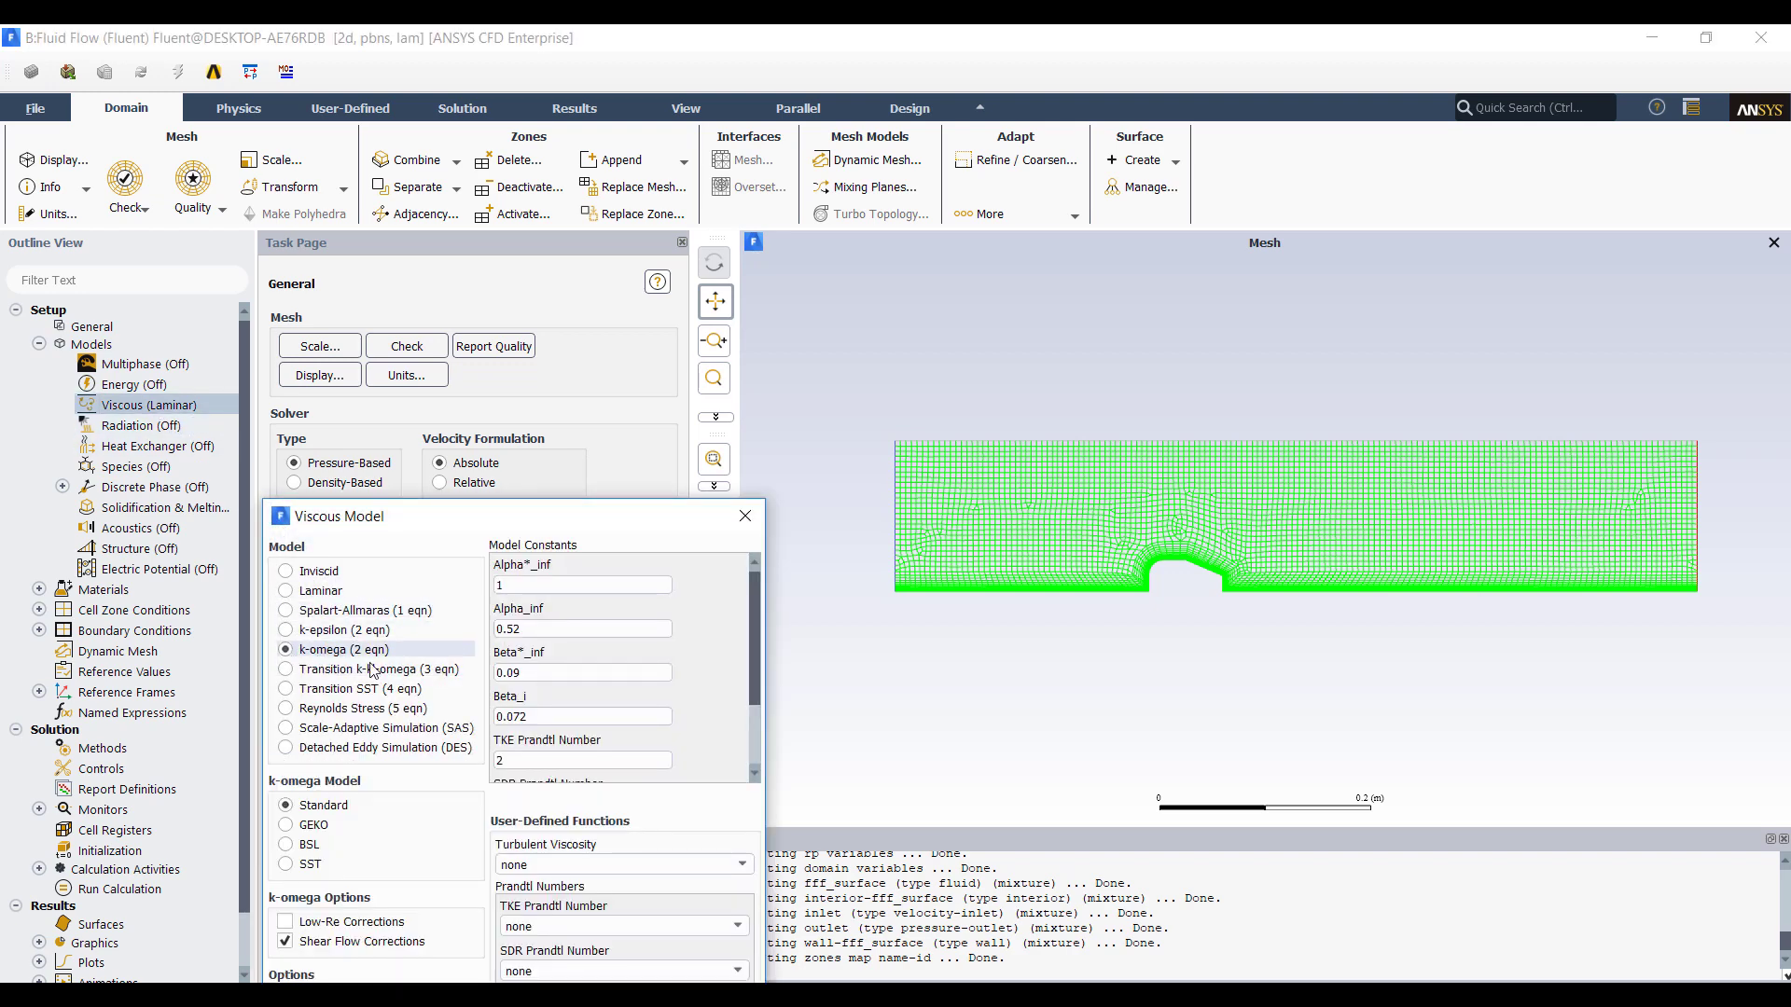
{"action": "left_click_drag", "start_coordinate": [476, 517], "coordinate": [473, 243]}
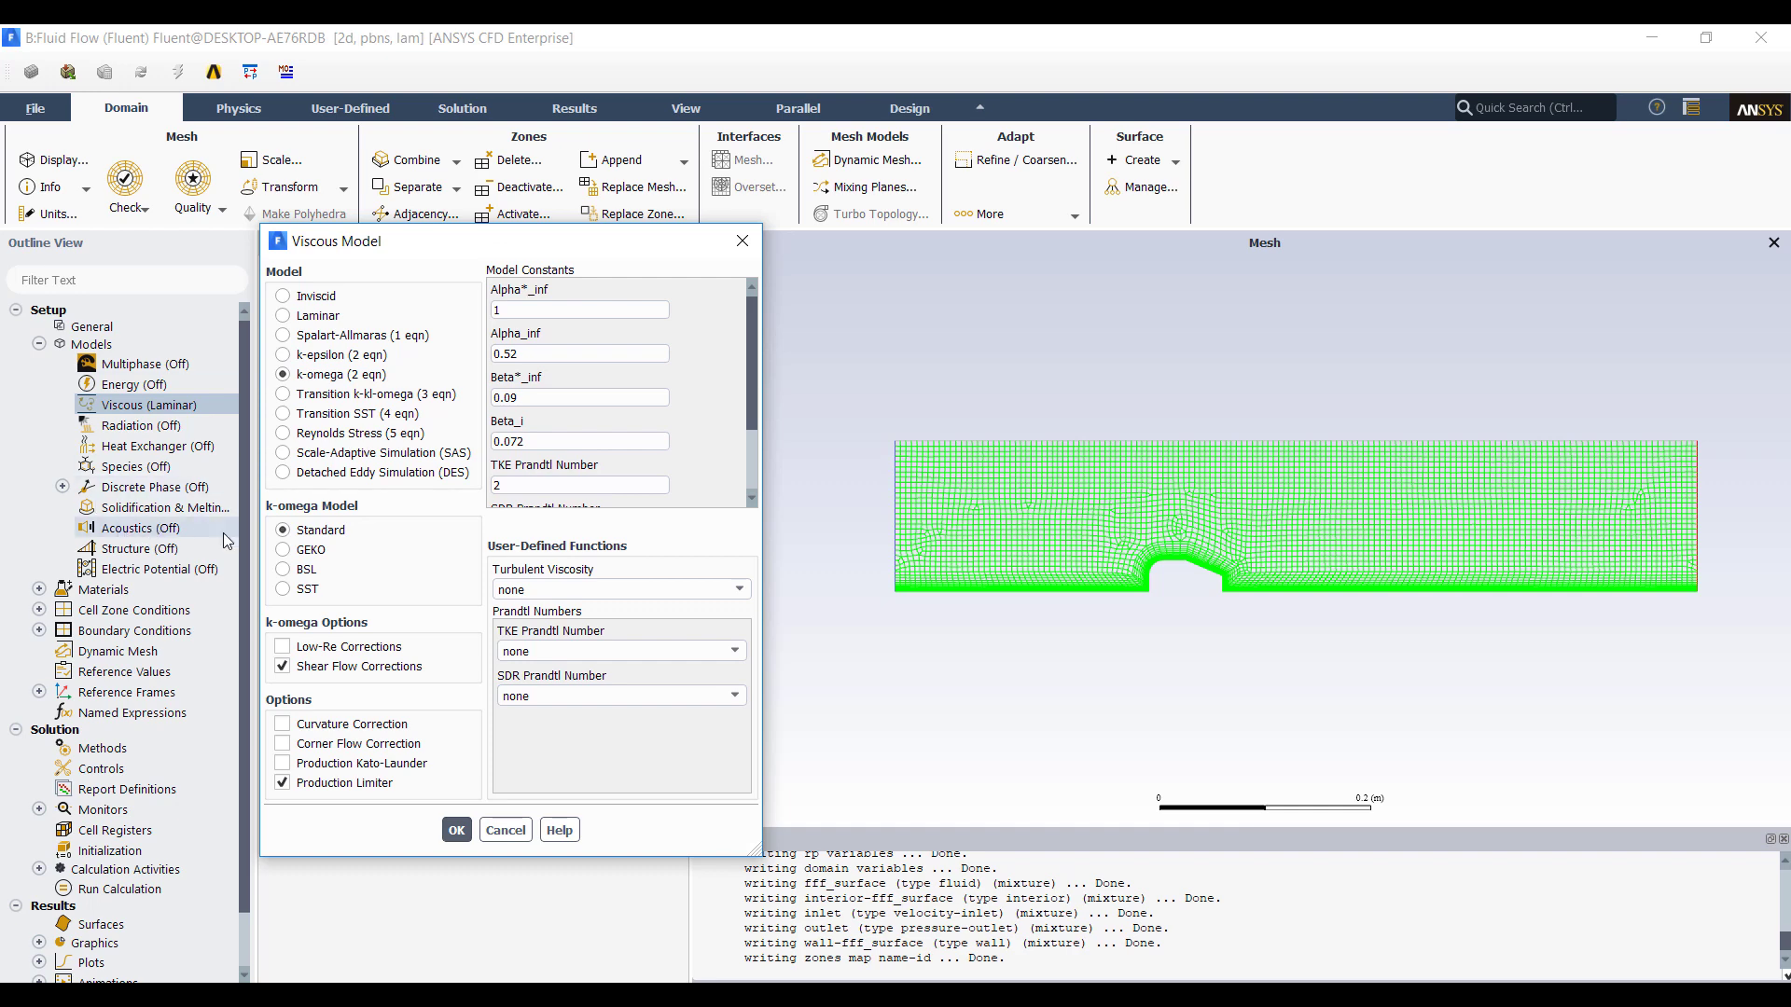
{"action": "left_click", "coordinate": [283, 550]}
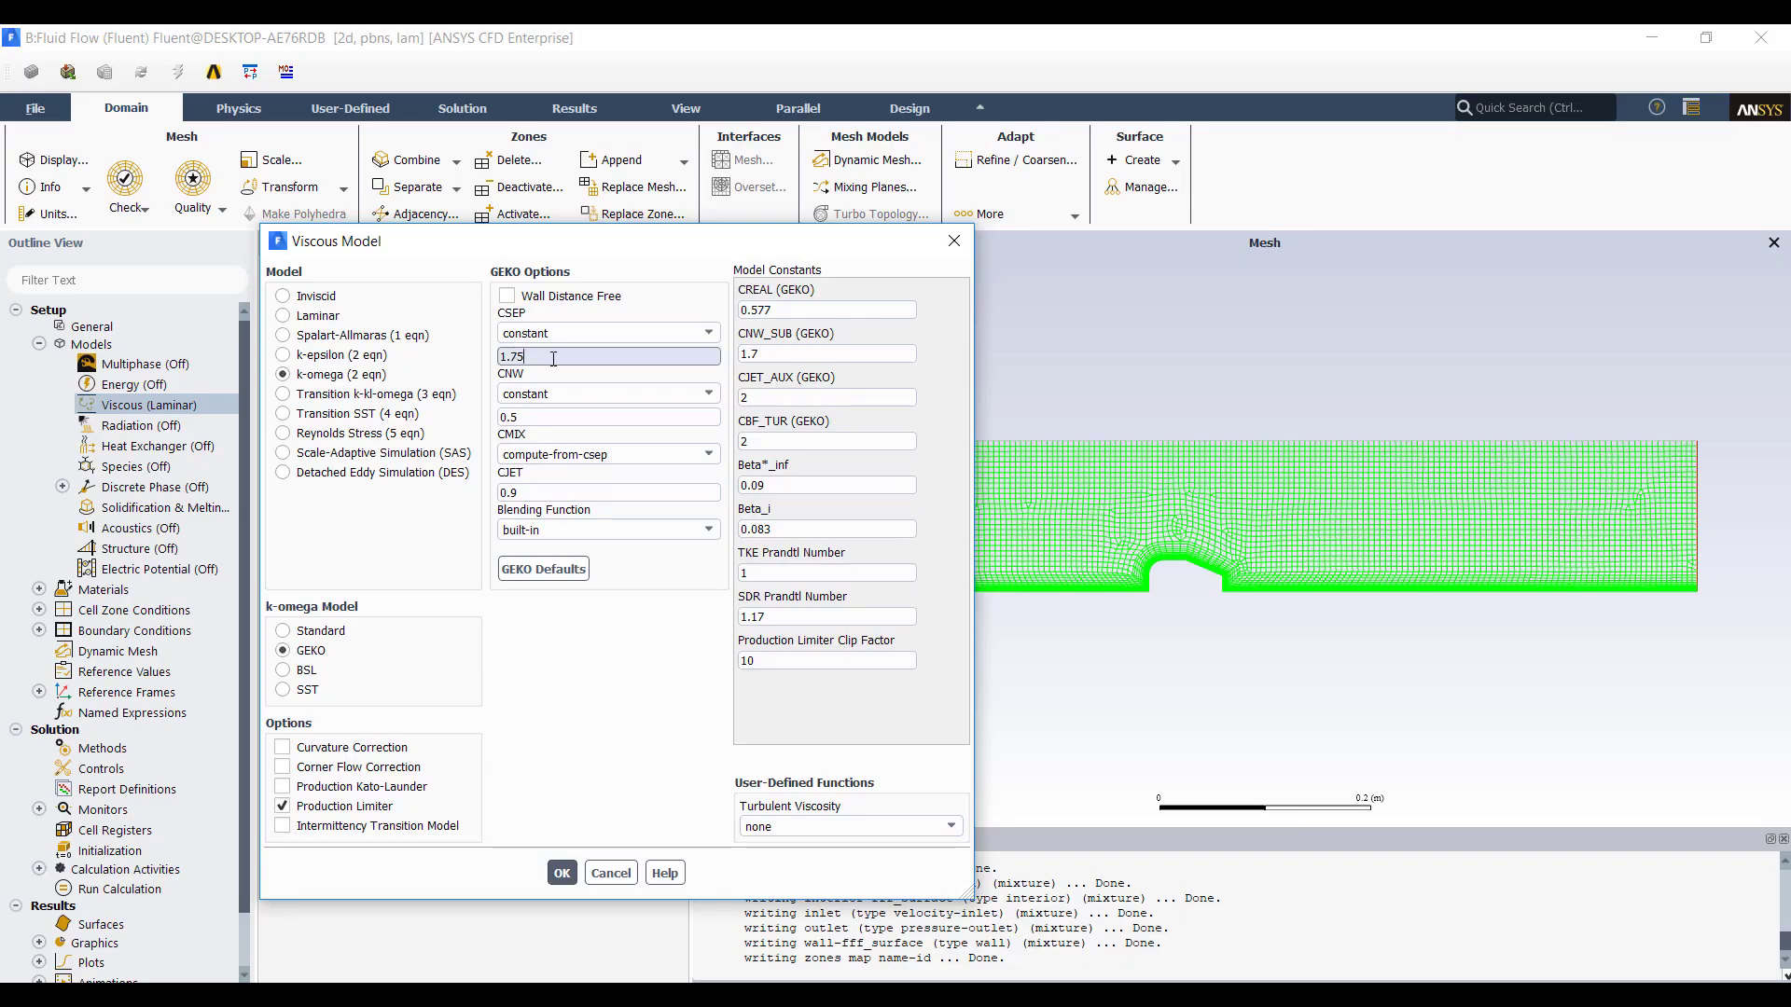
{"action": "double_click", "coordinate": [553, 359]}
{"action": "type", "text": "1"}
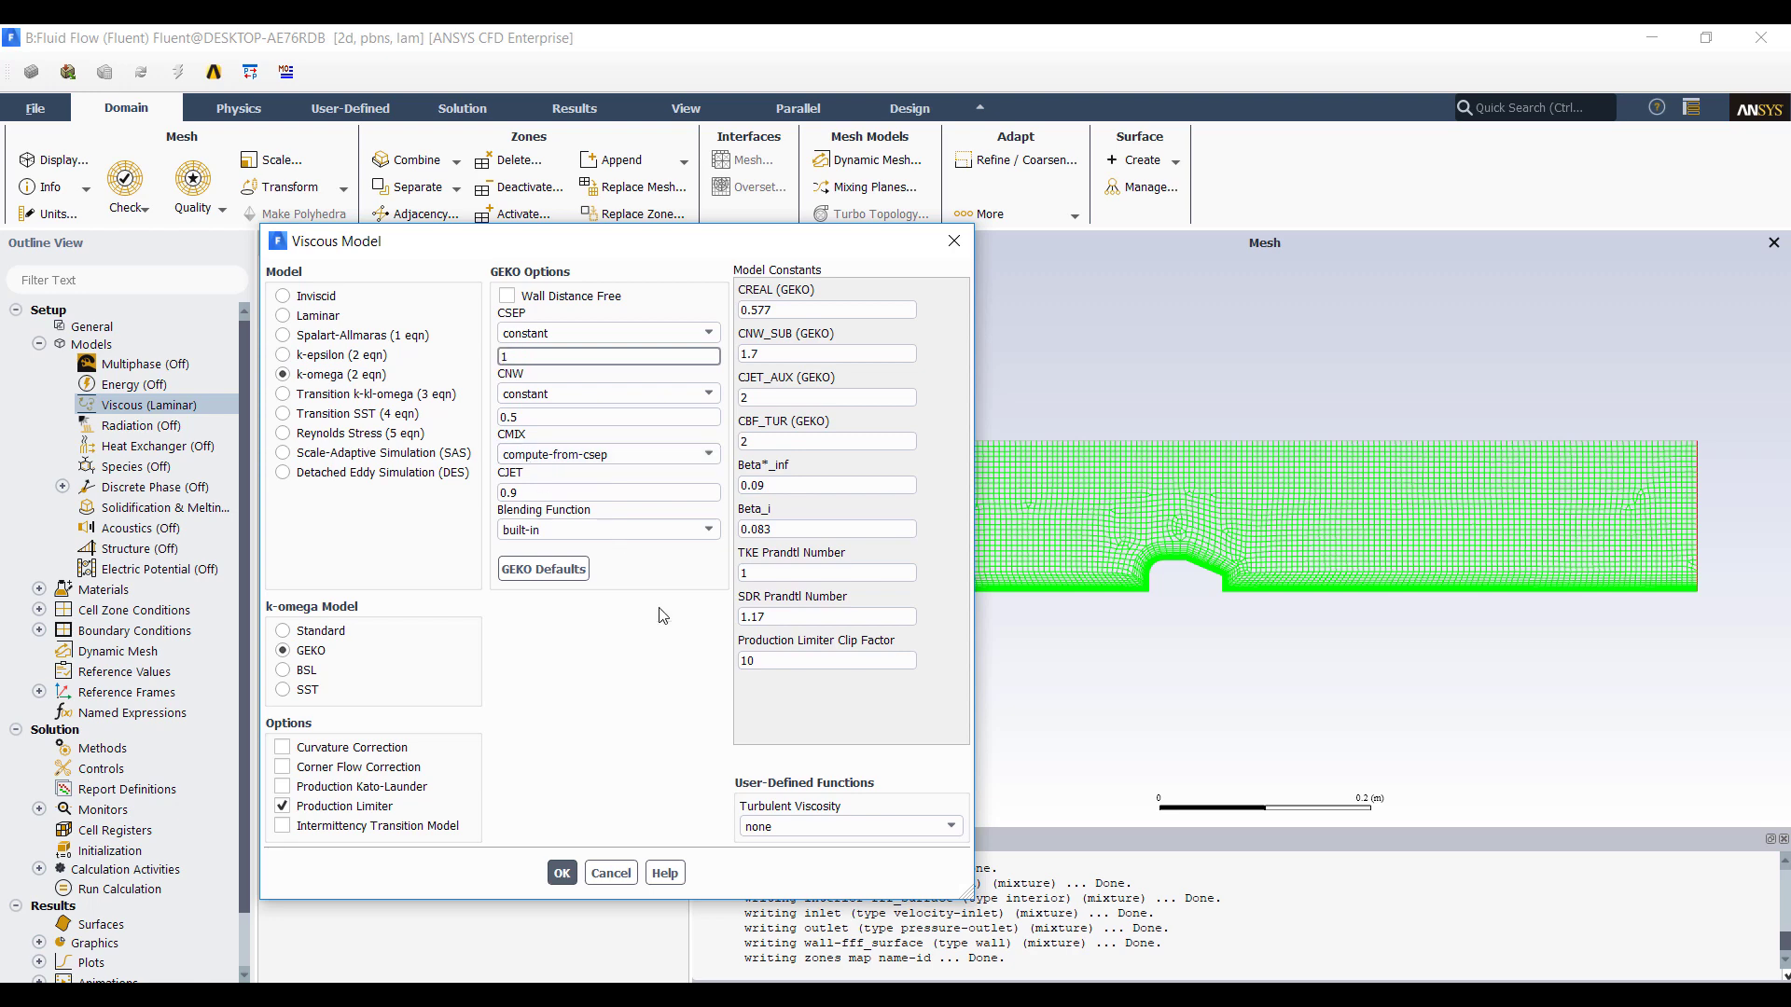
{"action": "left_click", "coordinate": [630, 688]}
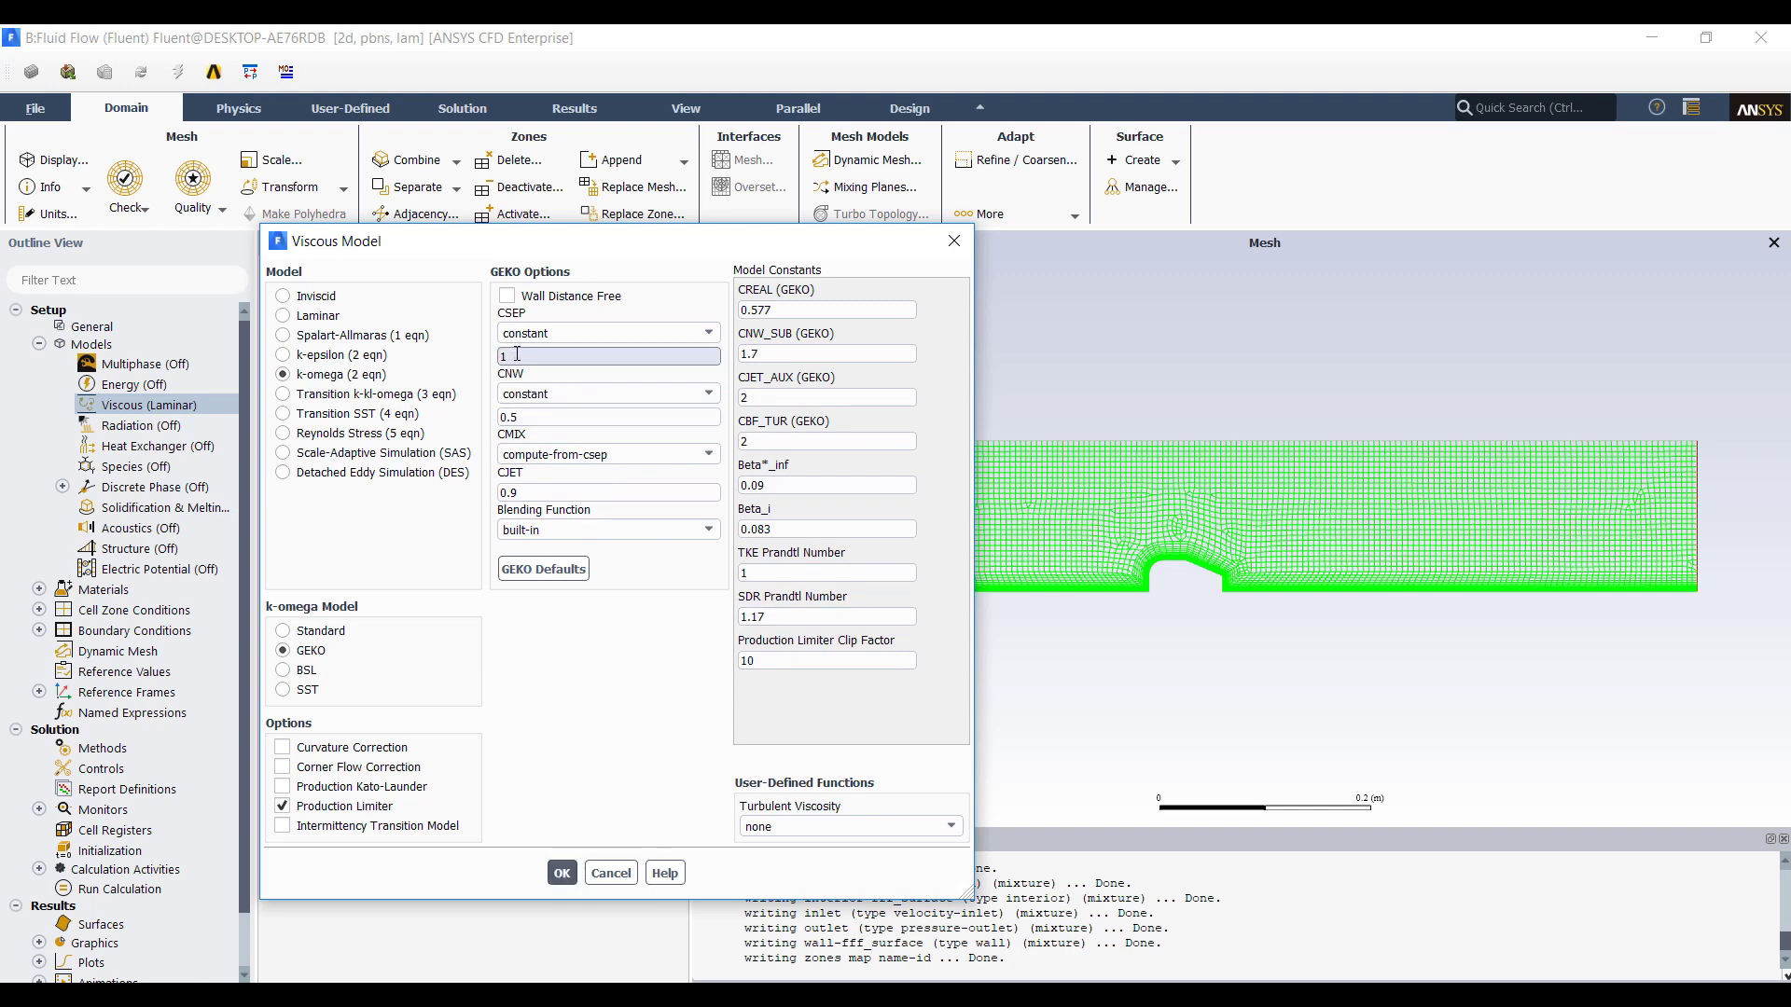
Step: Apply the GEKO settings and review the inlet velocity and outlet pressure conditions unchanged
{"action": "left_click", "coordinate": [562, 873]}
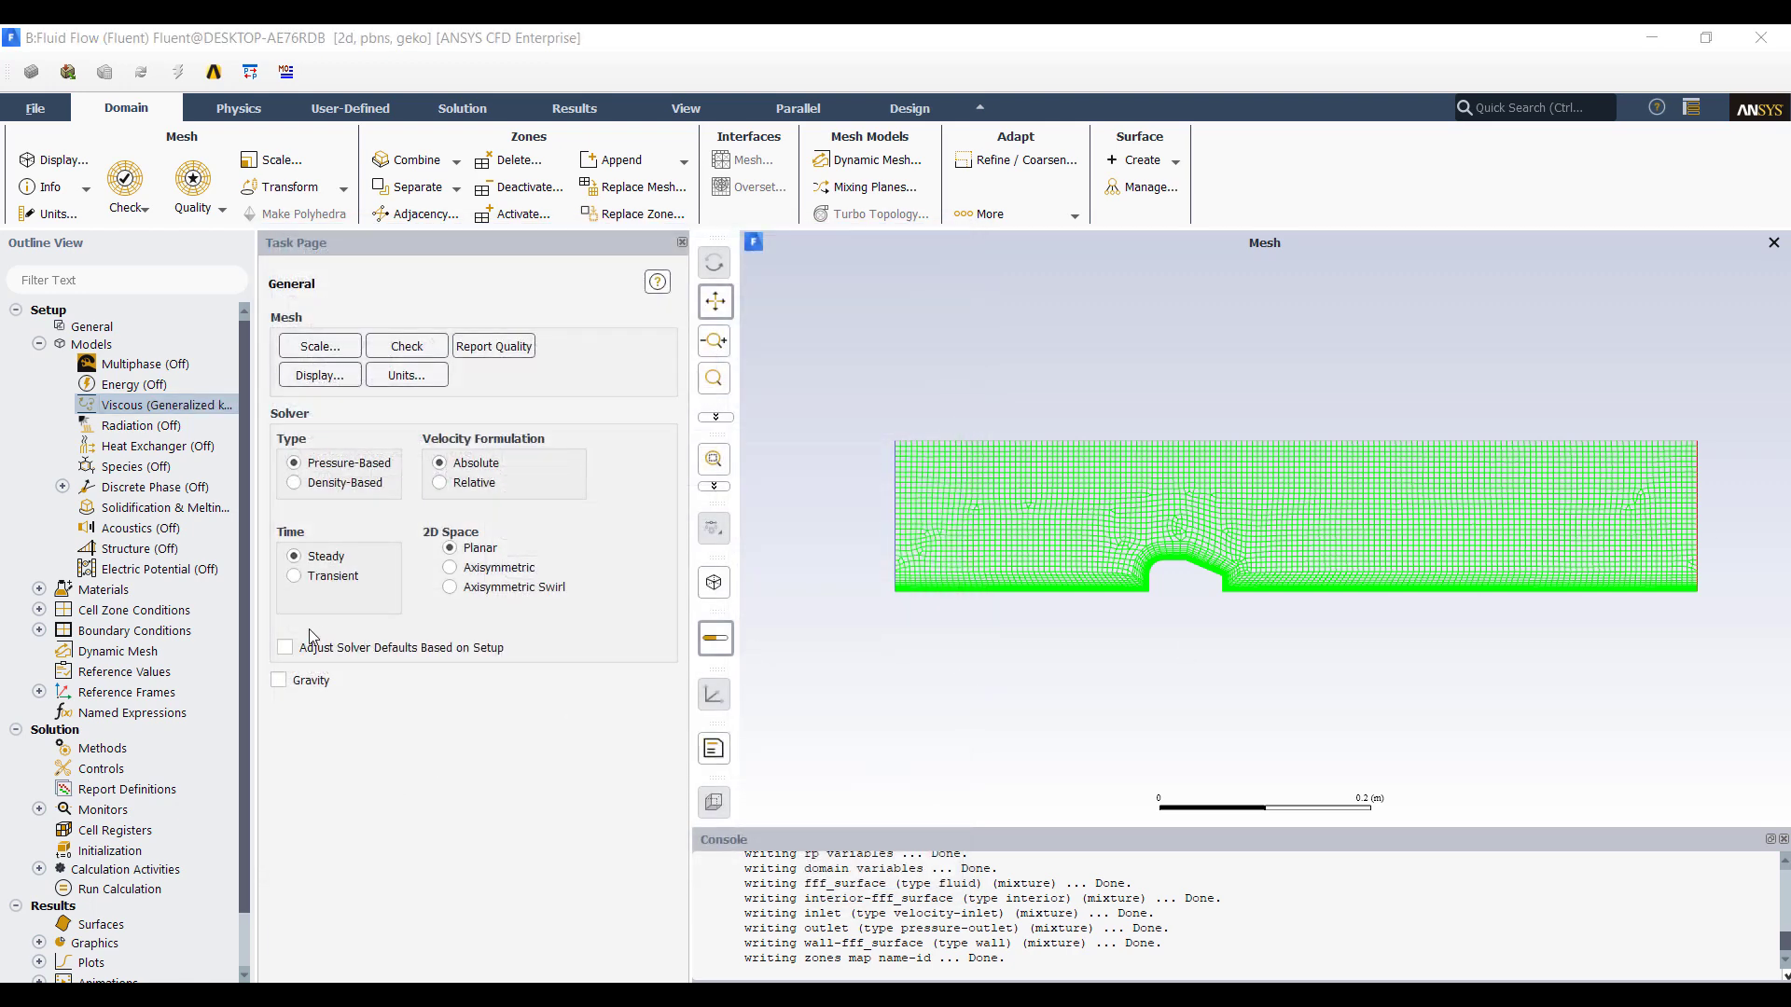
{"action": "left_click", "coordinate": [38, 631]}
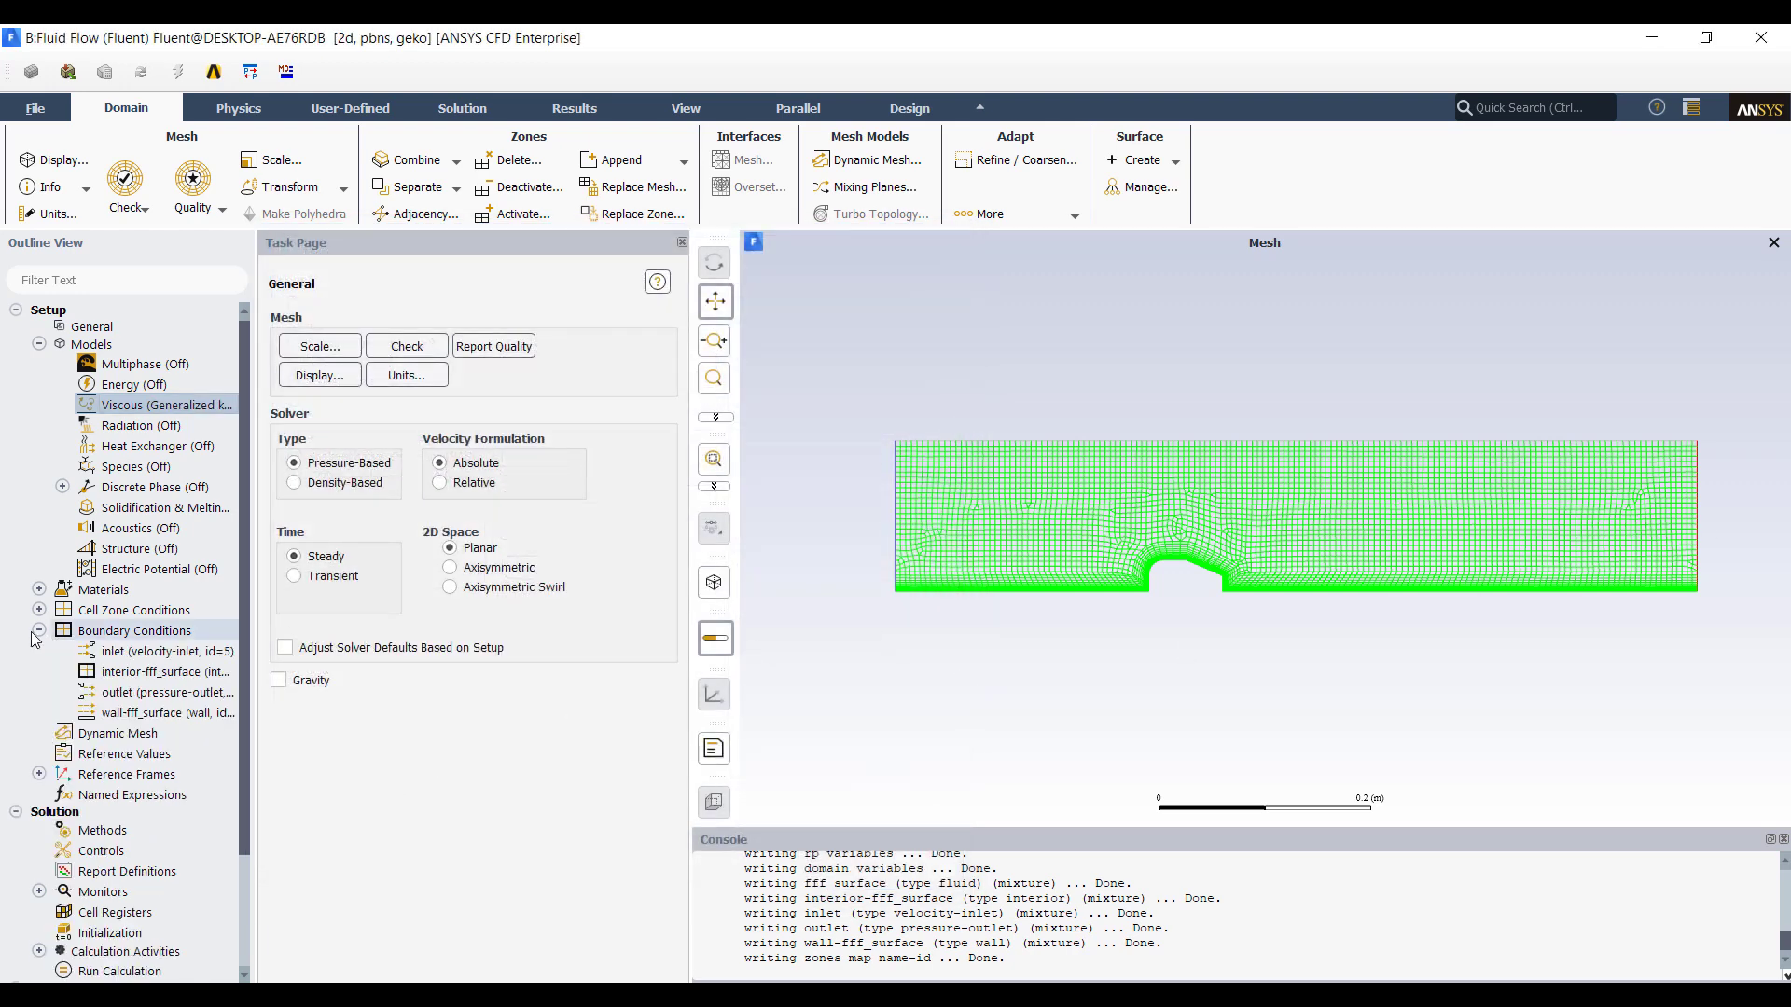
{"action": "left_click", "coordinate": [165, 656]}
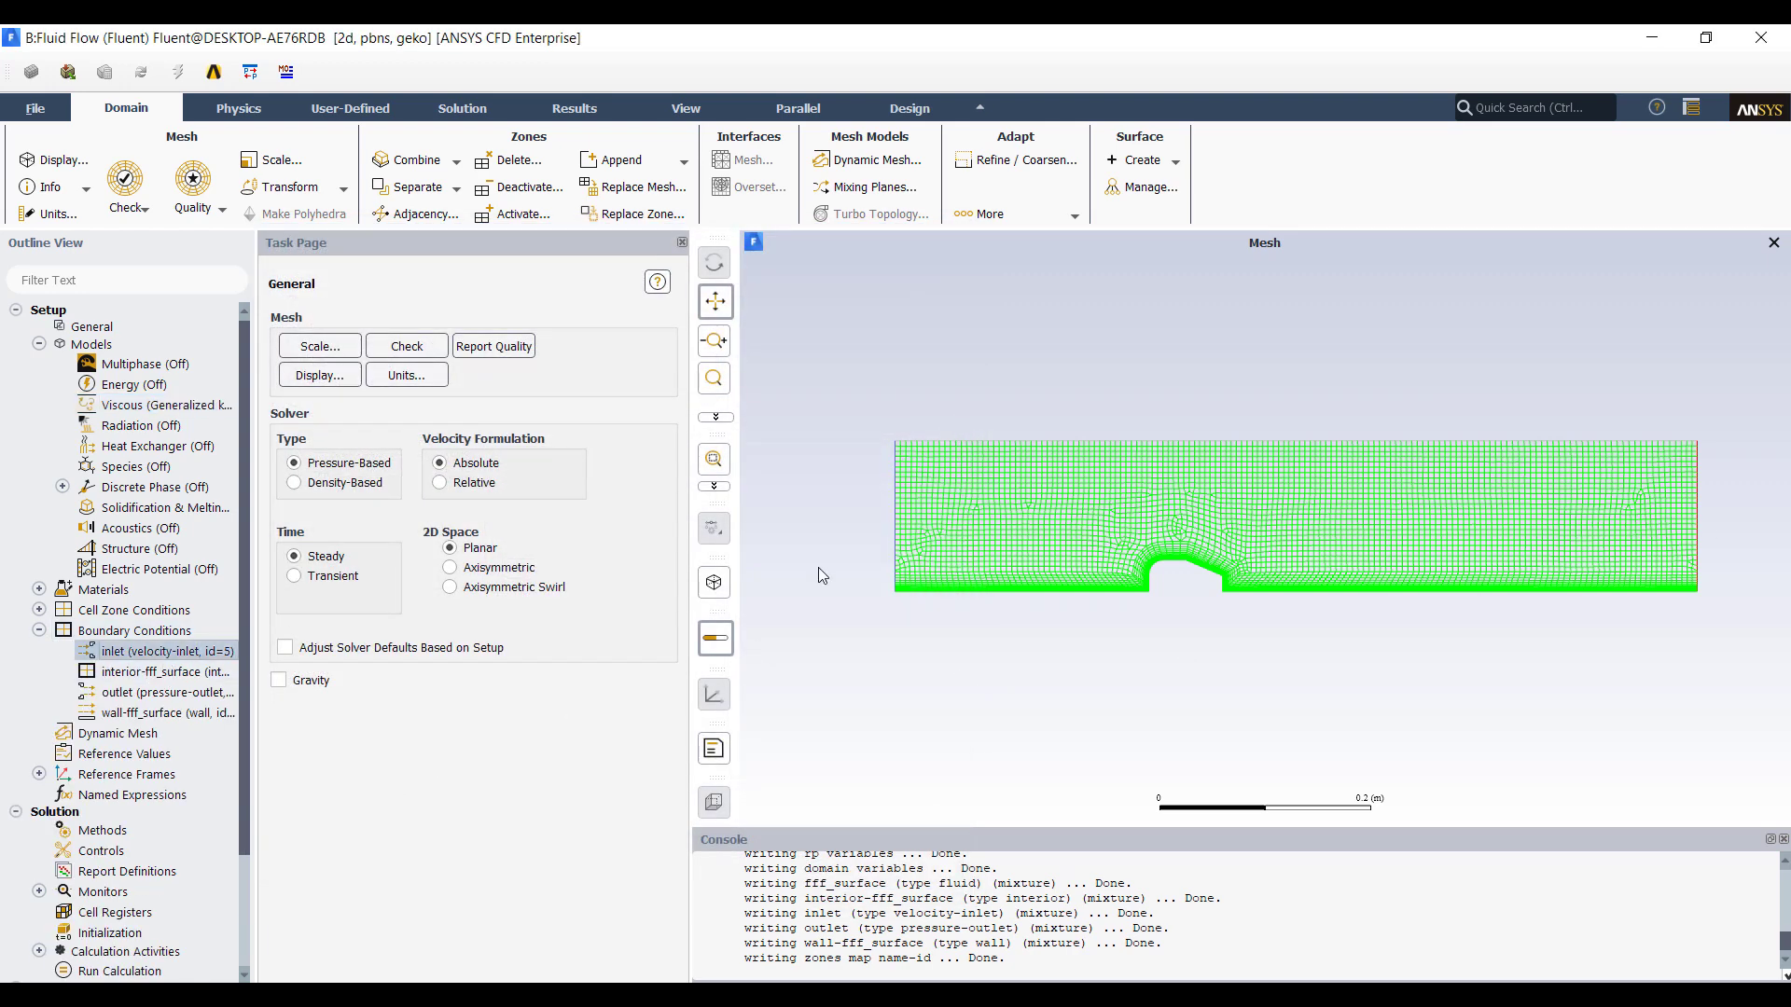
{"action": "double_click", "coordinate": [159, 651]}
{"action": "left_click", "coordinate": [563, 688]}
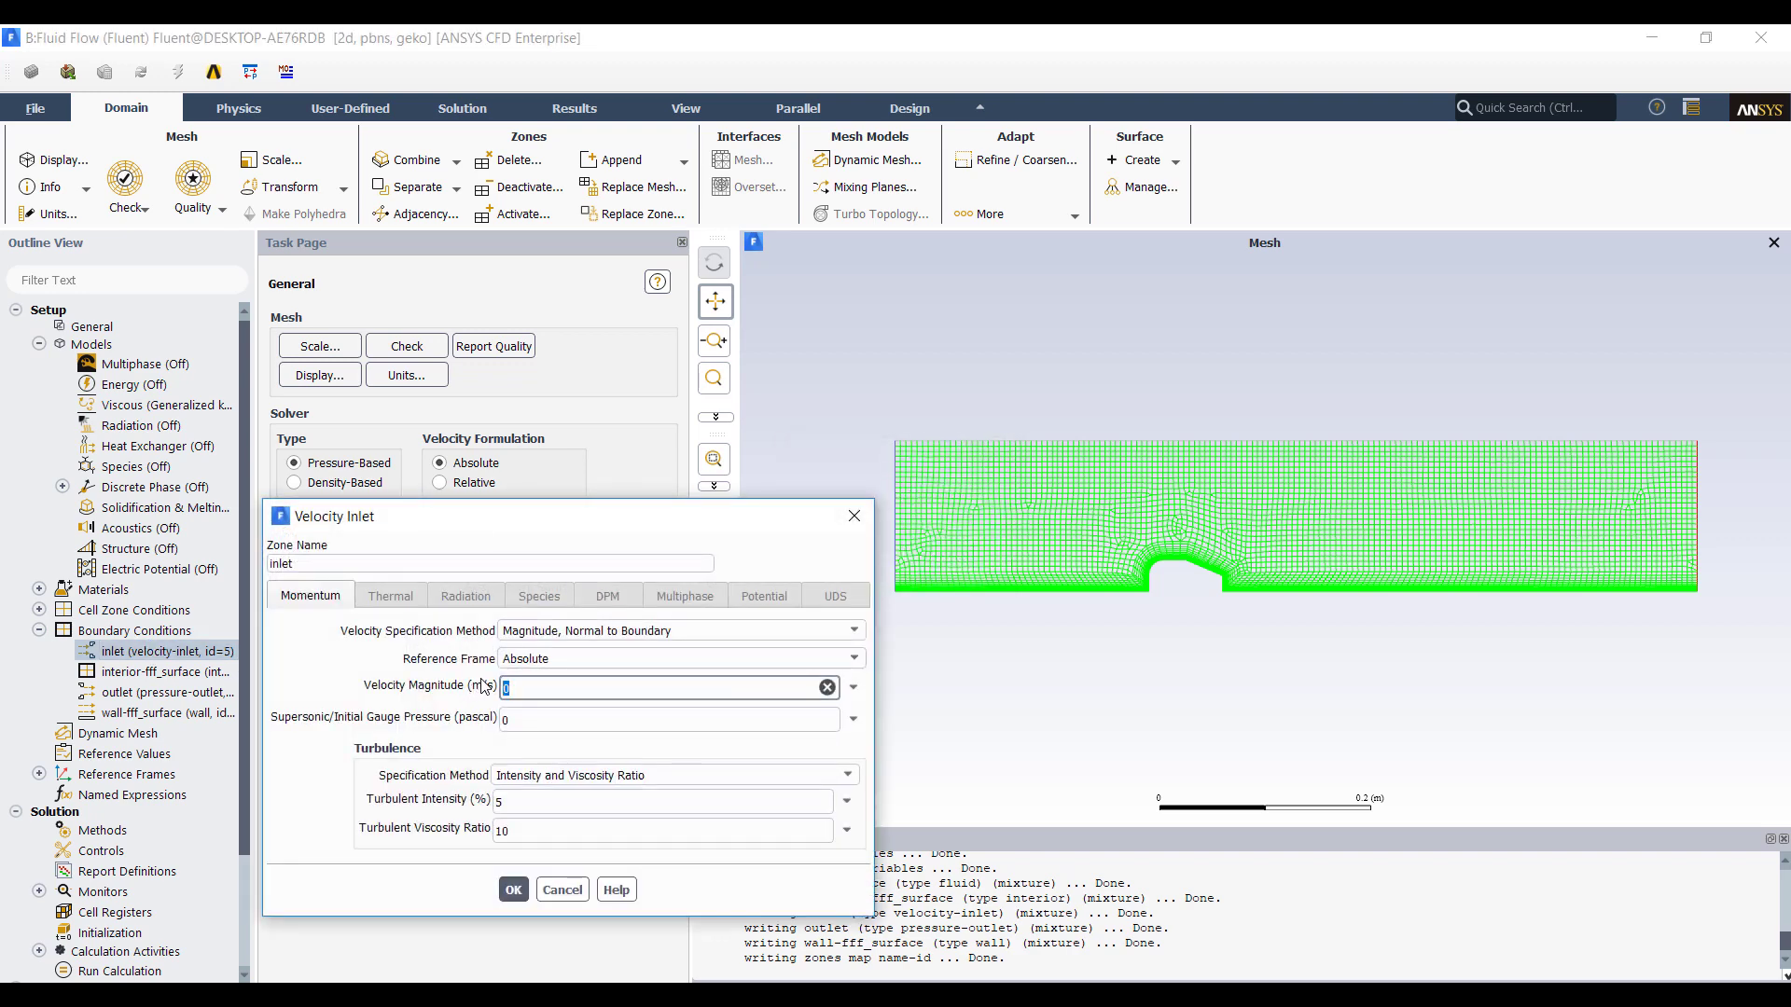
{"action": "left_click", "coordinate": [513, 890]}
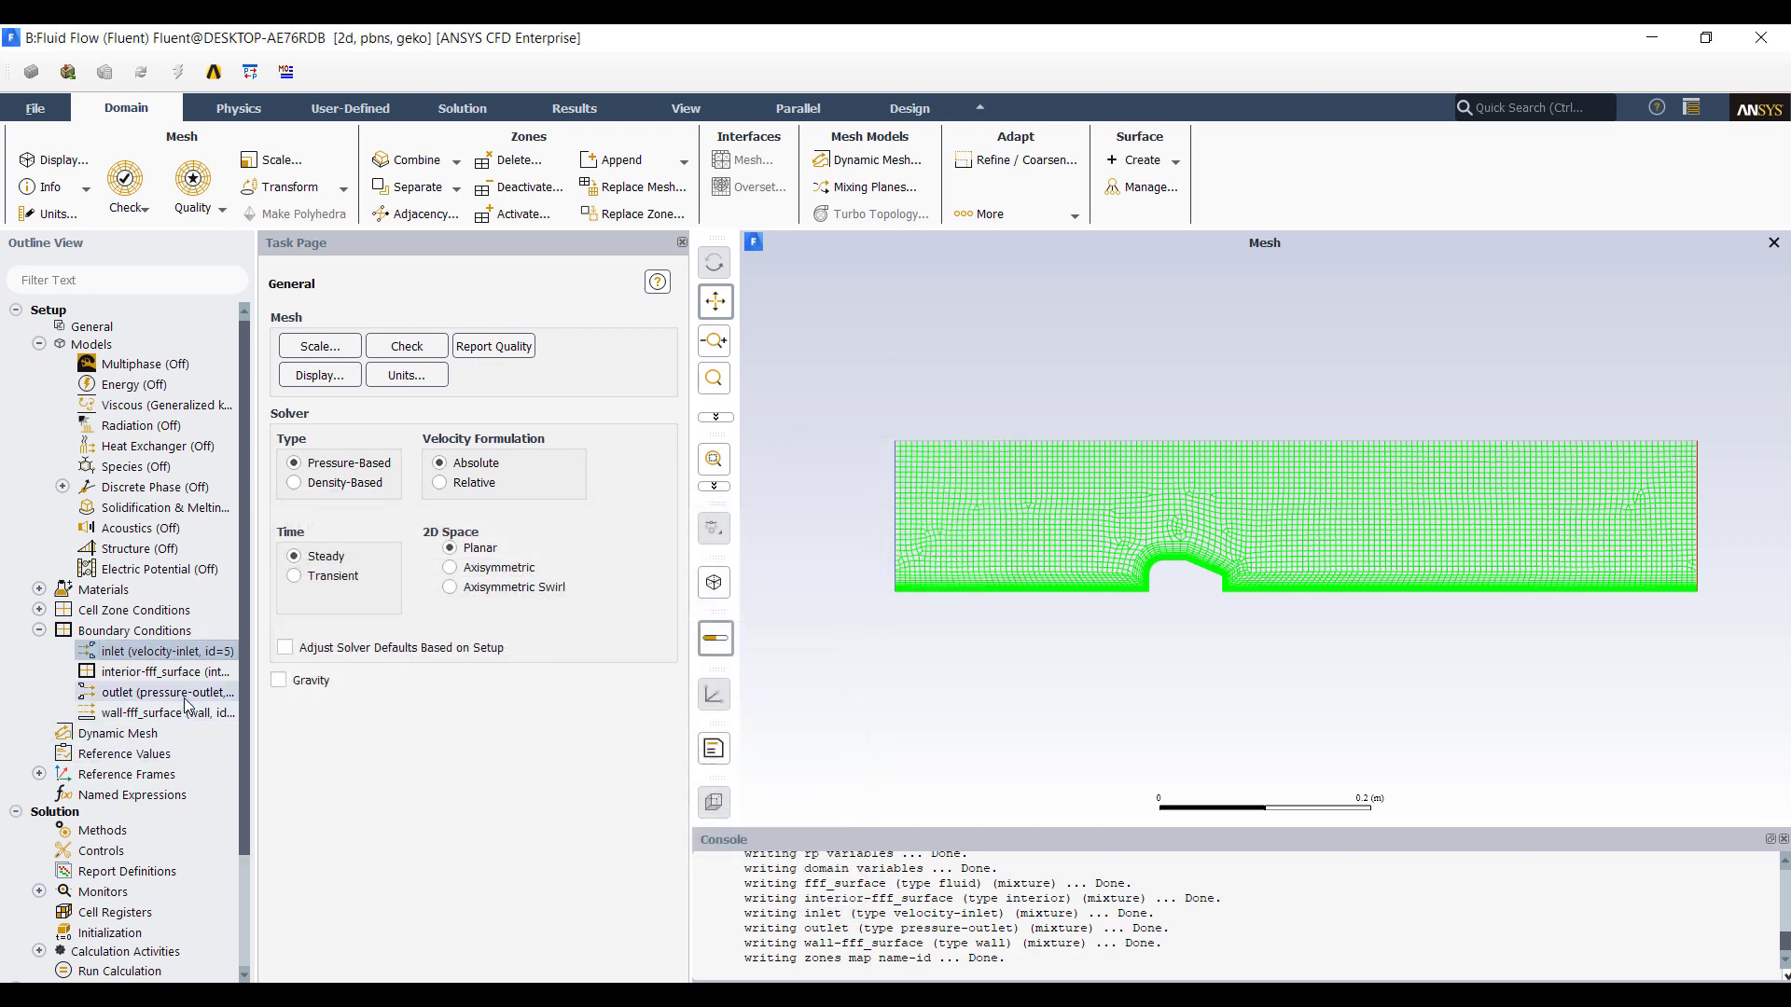
{"action": "double_click", "coordinate": [183, 693]}
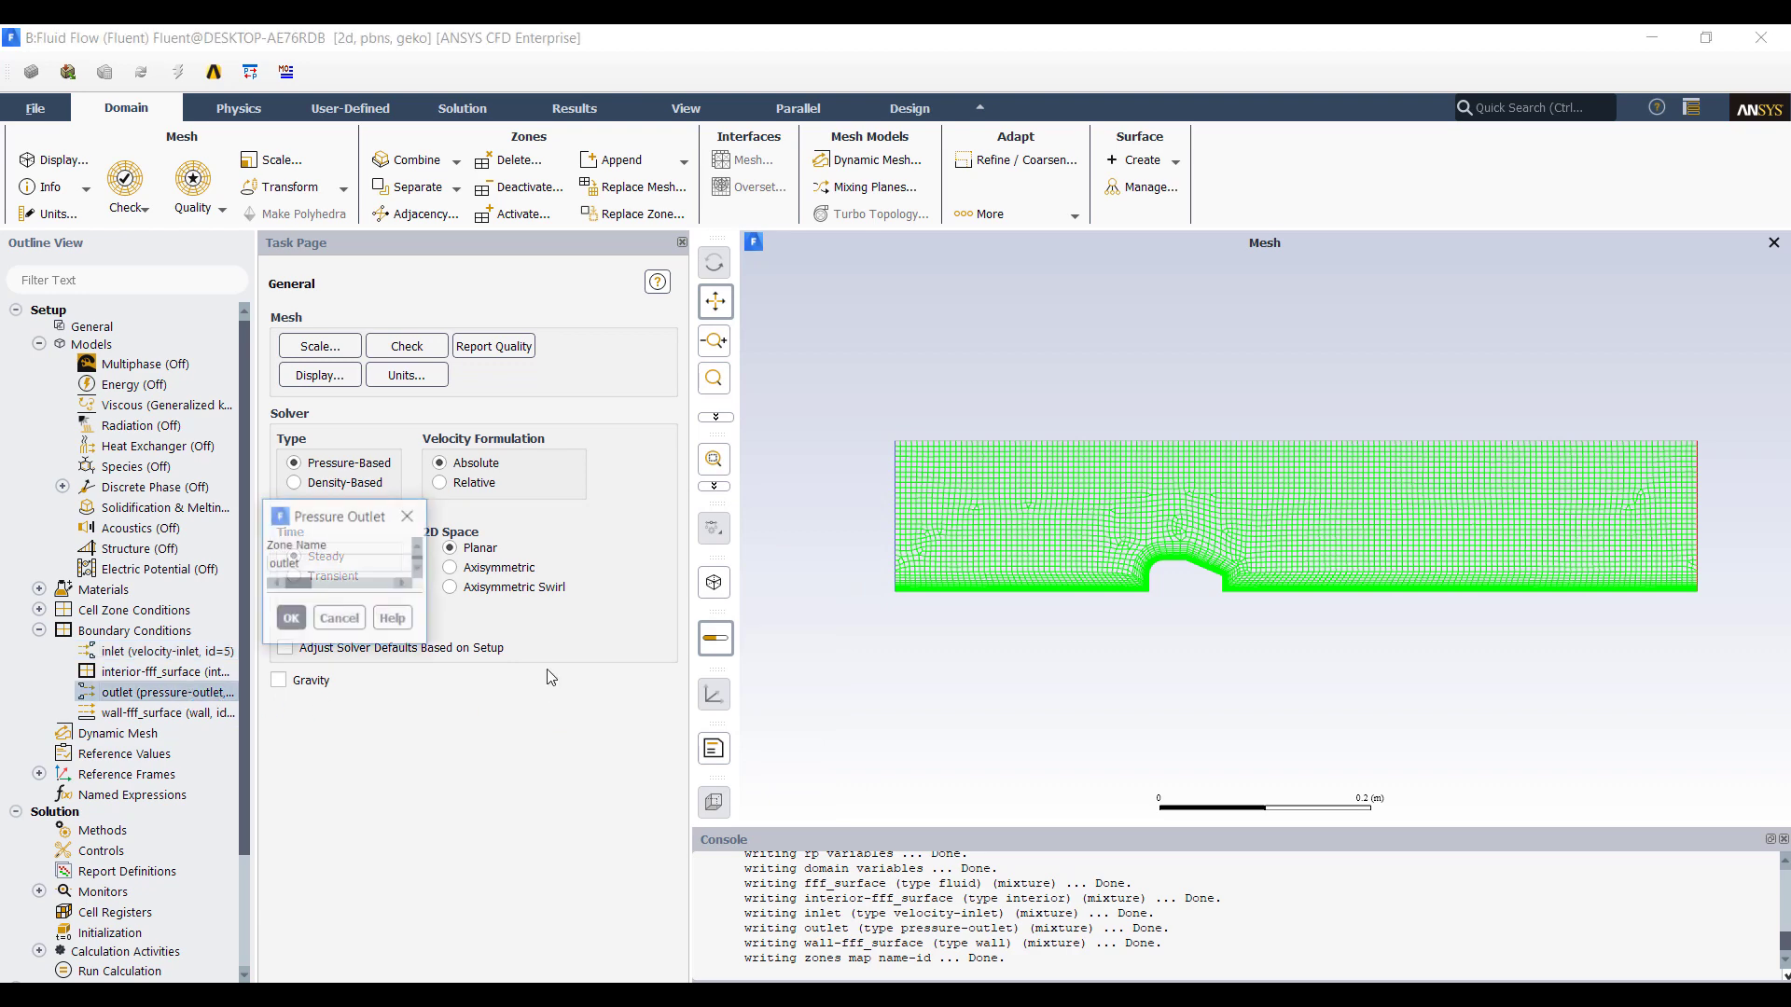
{"action": "left_click_drag", "start_coordinate": [561, 529], "coordinate": [571, 397]}
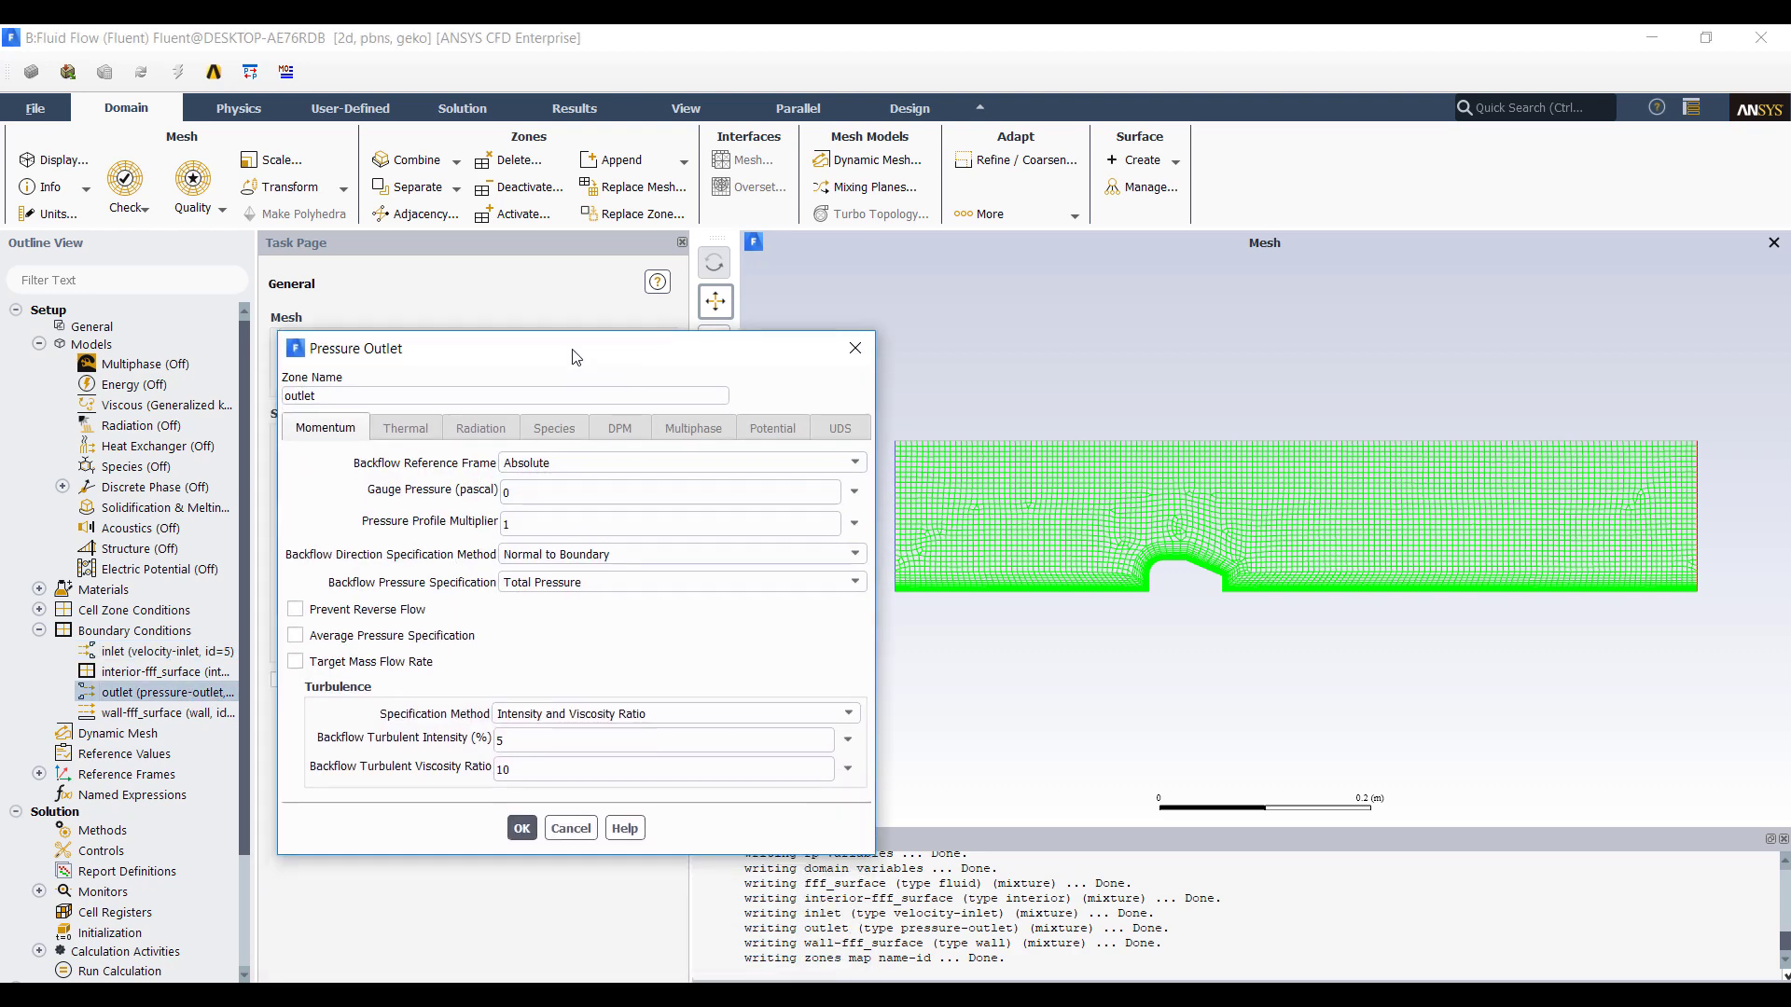
{"action": "left_click", "coordinate": [521, 829]}
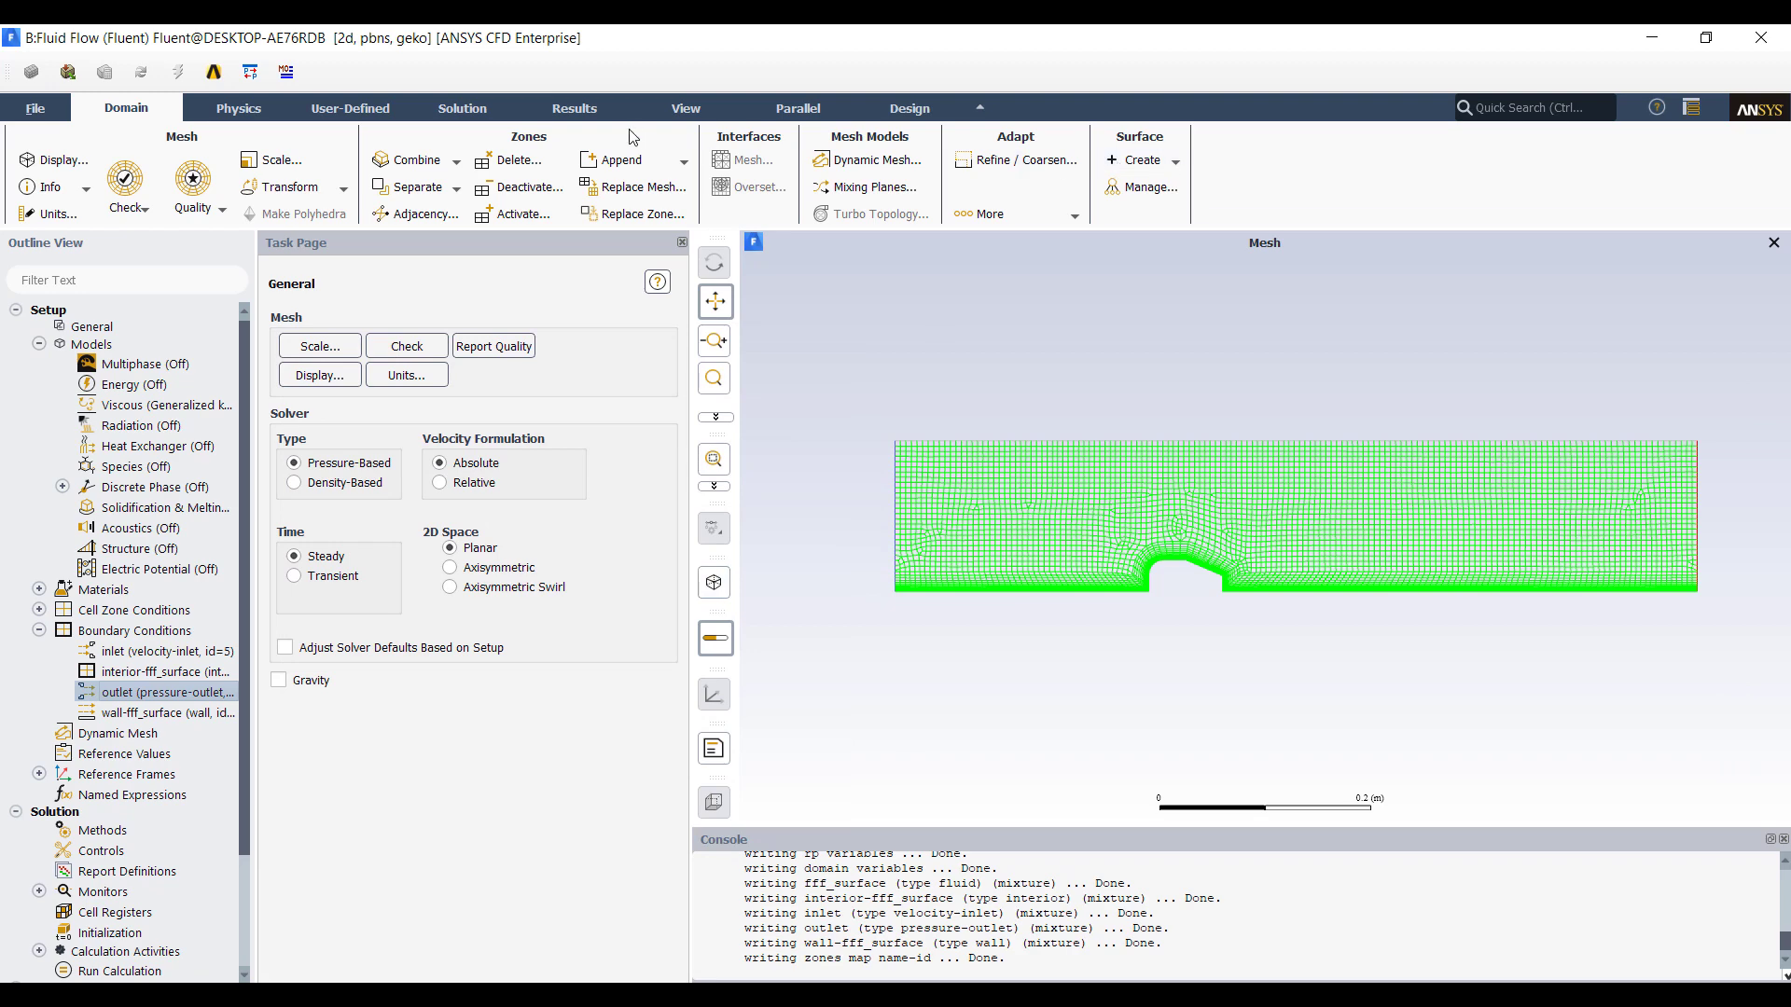
Step: Initialize the flow field and run the calculation with 2000 iterations
{"action": "left_click", "coordinate": [462, 108]}
{"action": "left_click", "coordinate": [904, 181]}
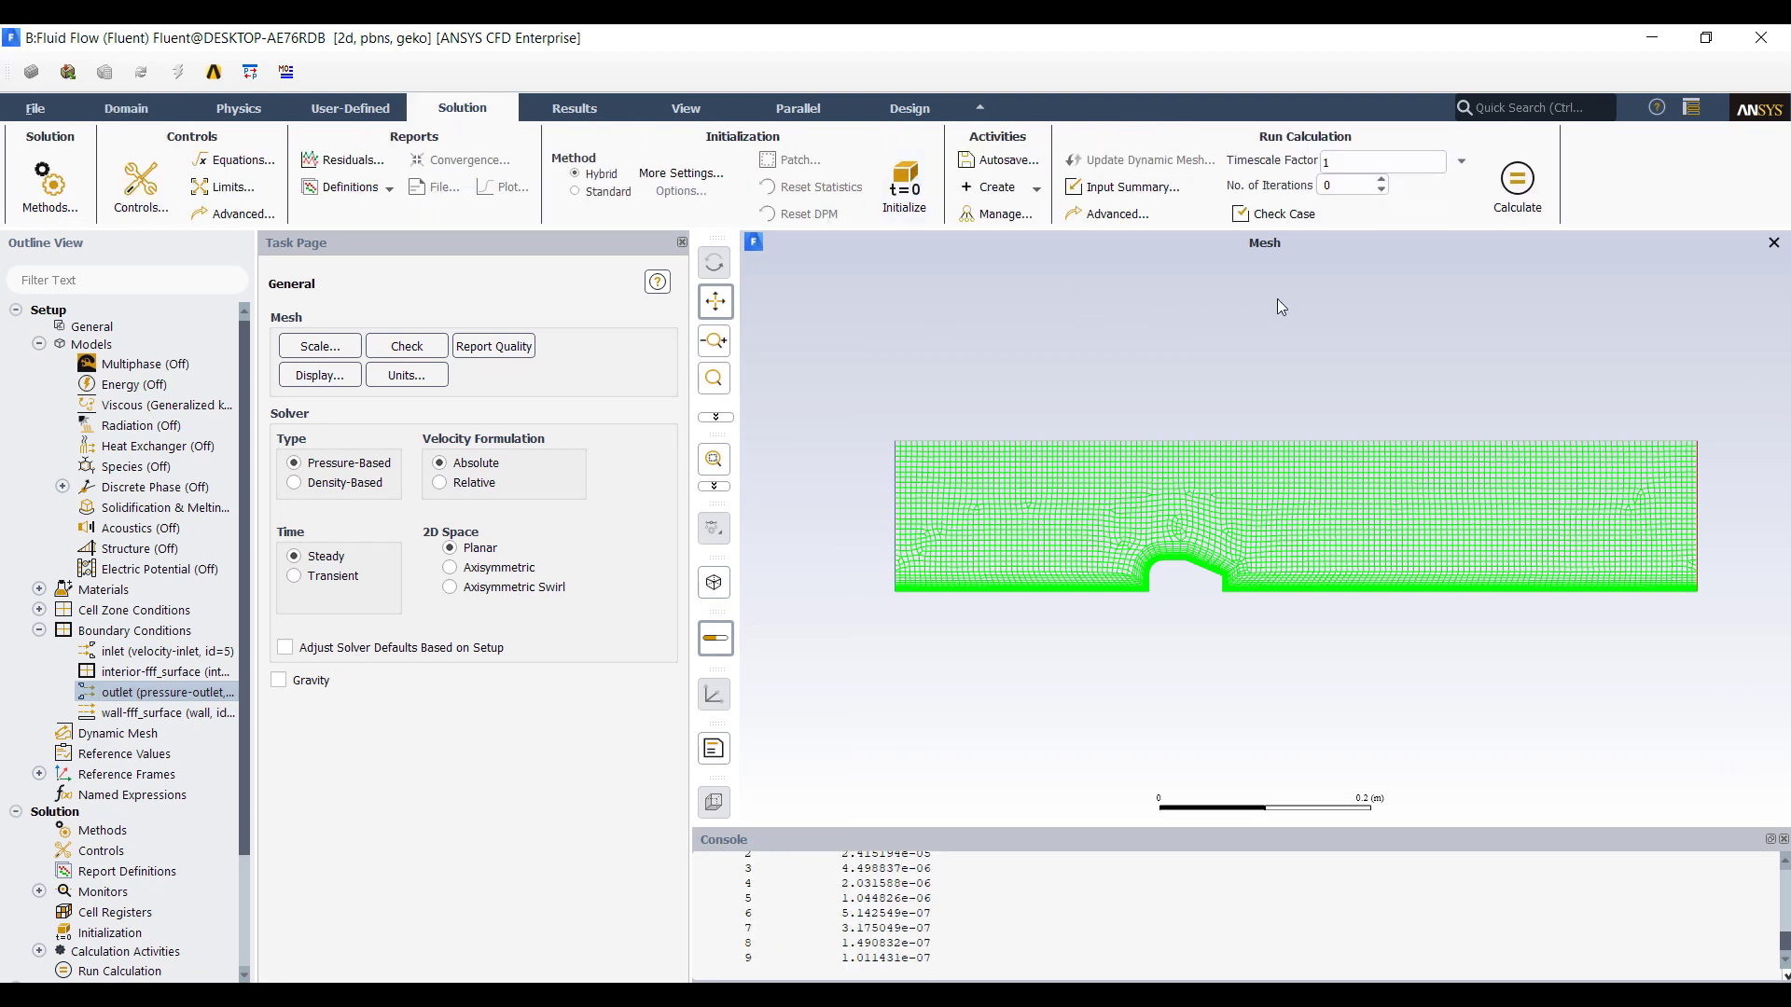
{"action": "left_click", "coordinate": [1348, 187]}
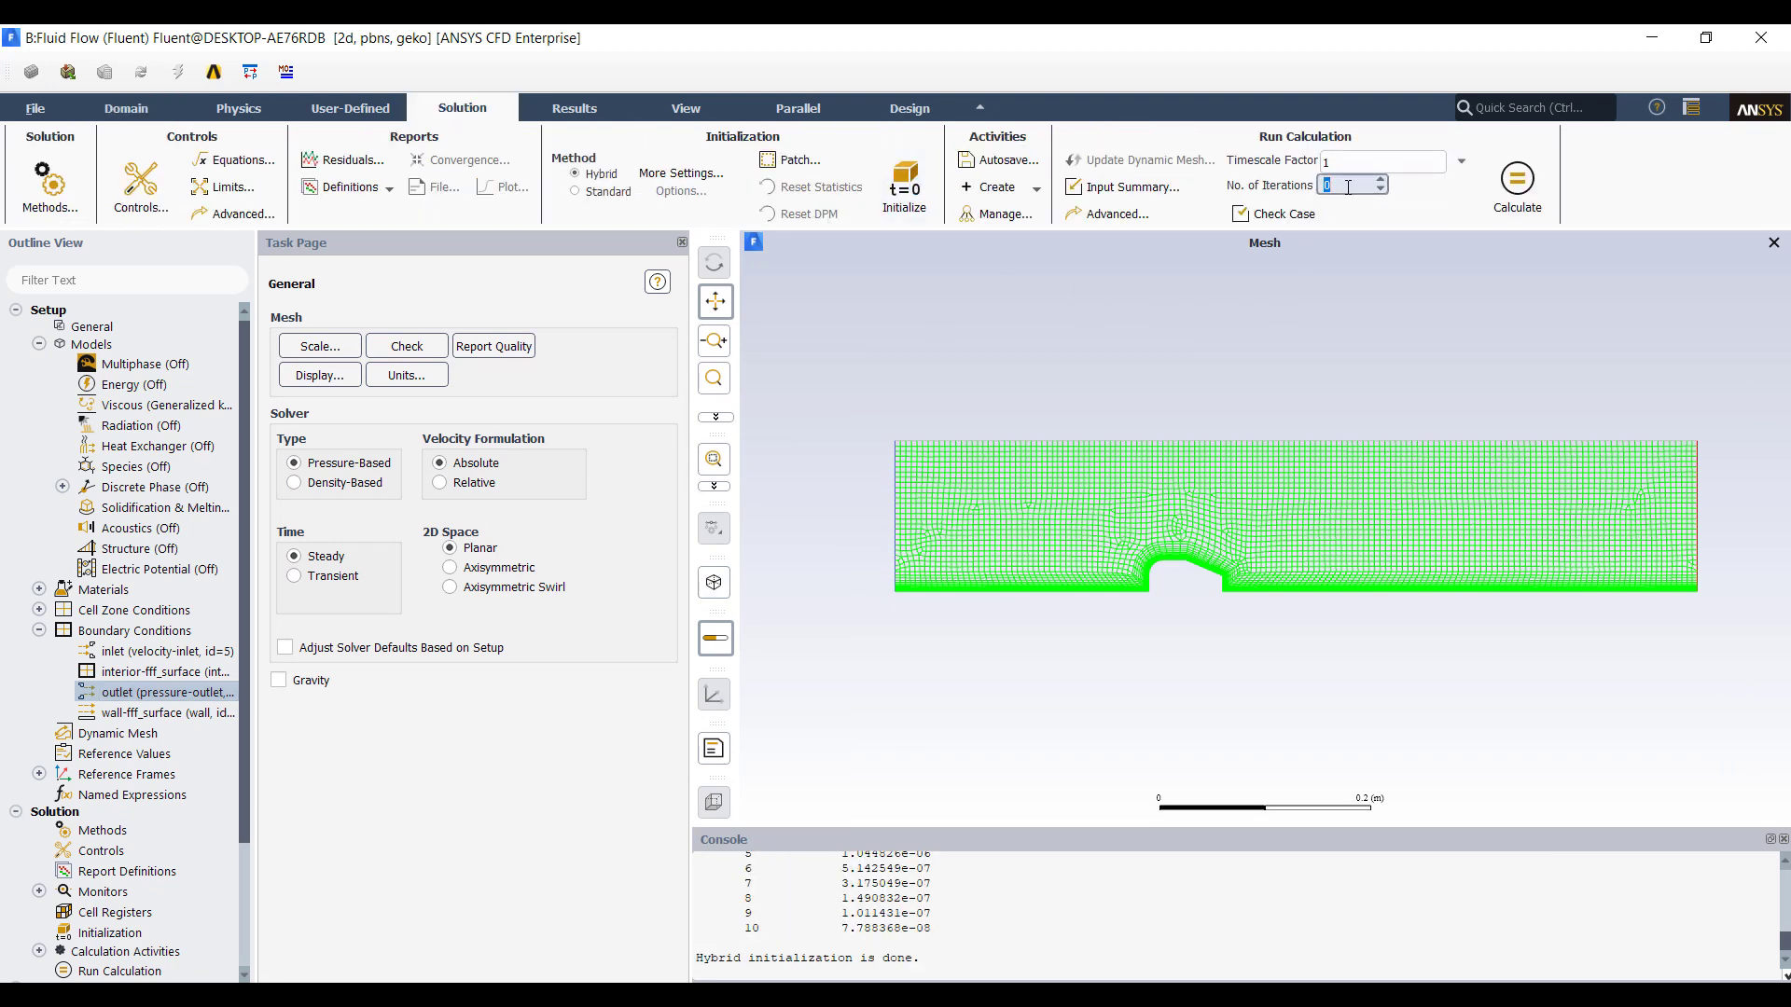
{"action": "type", "text": "2000"}
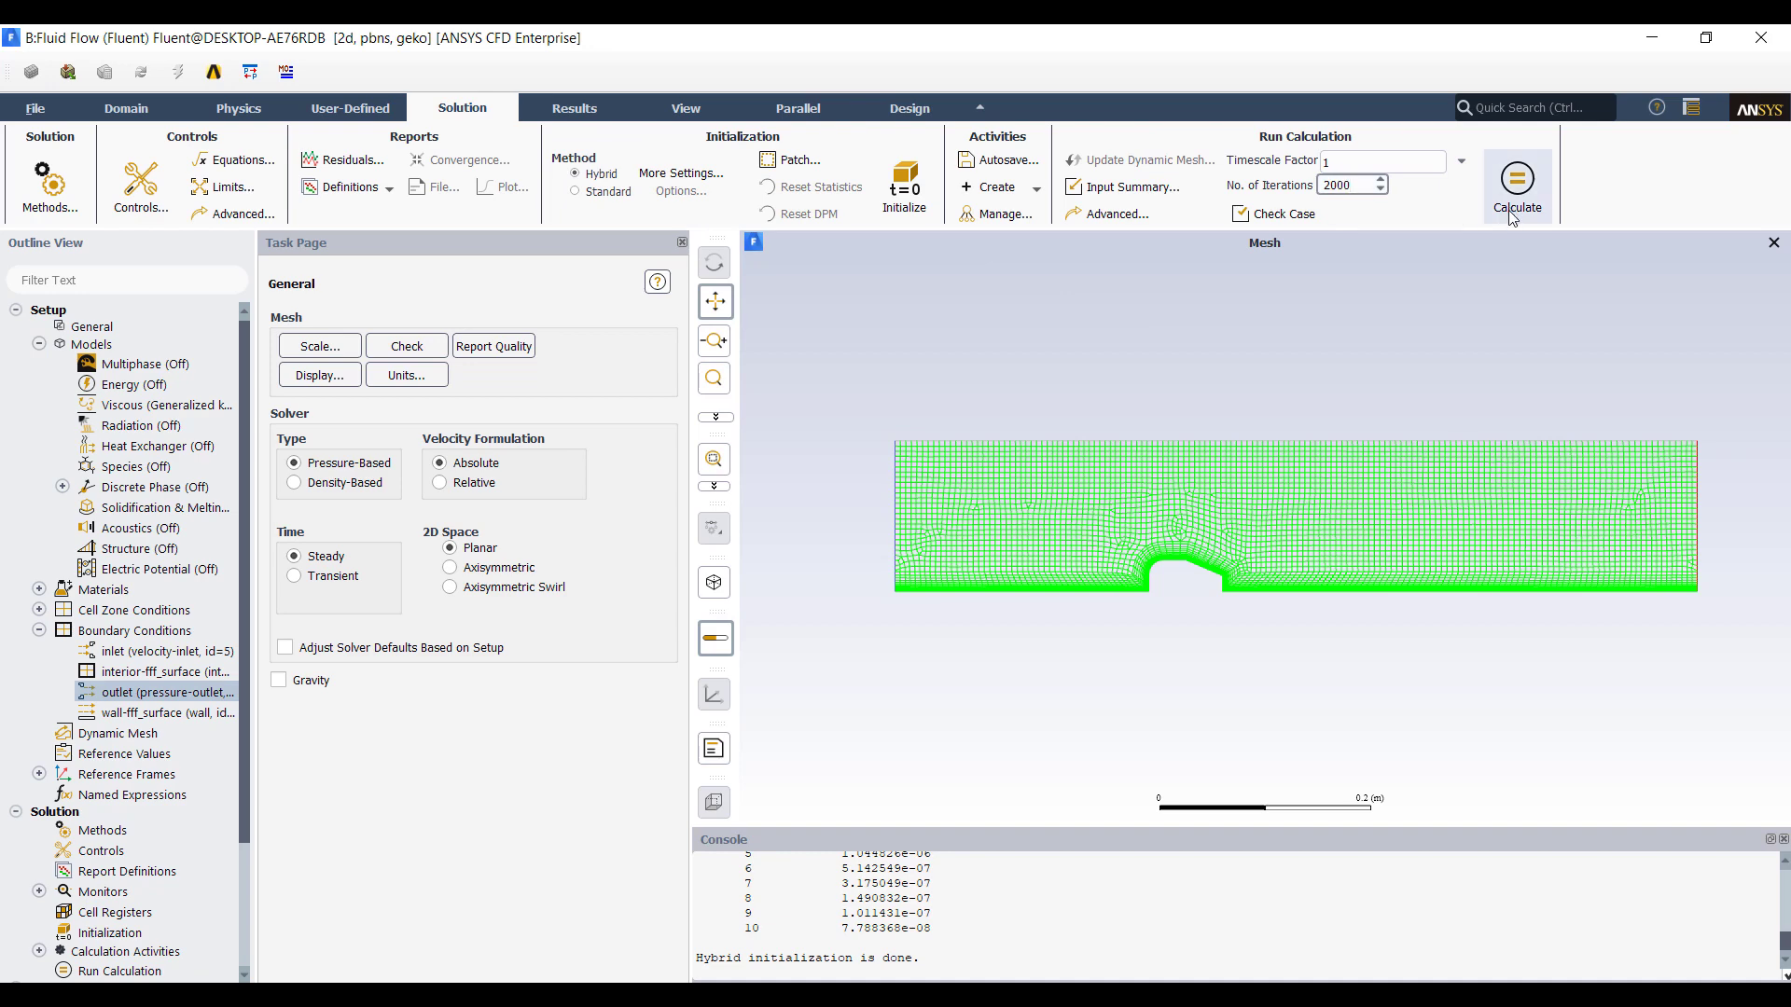
{"action": "left_click", "coordinate": [1519, 205]}
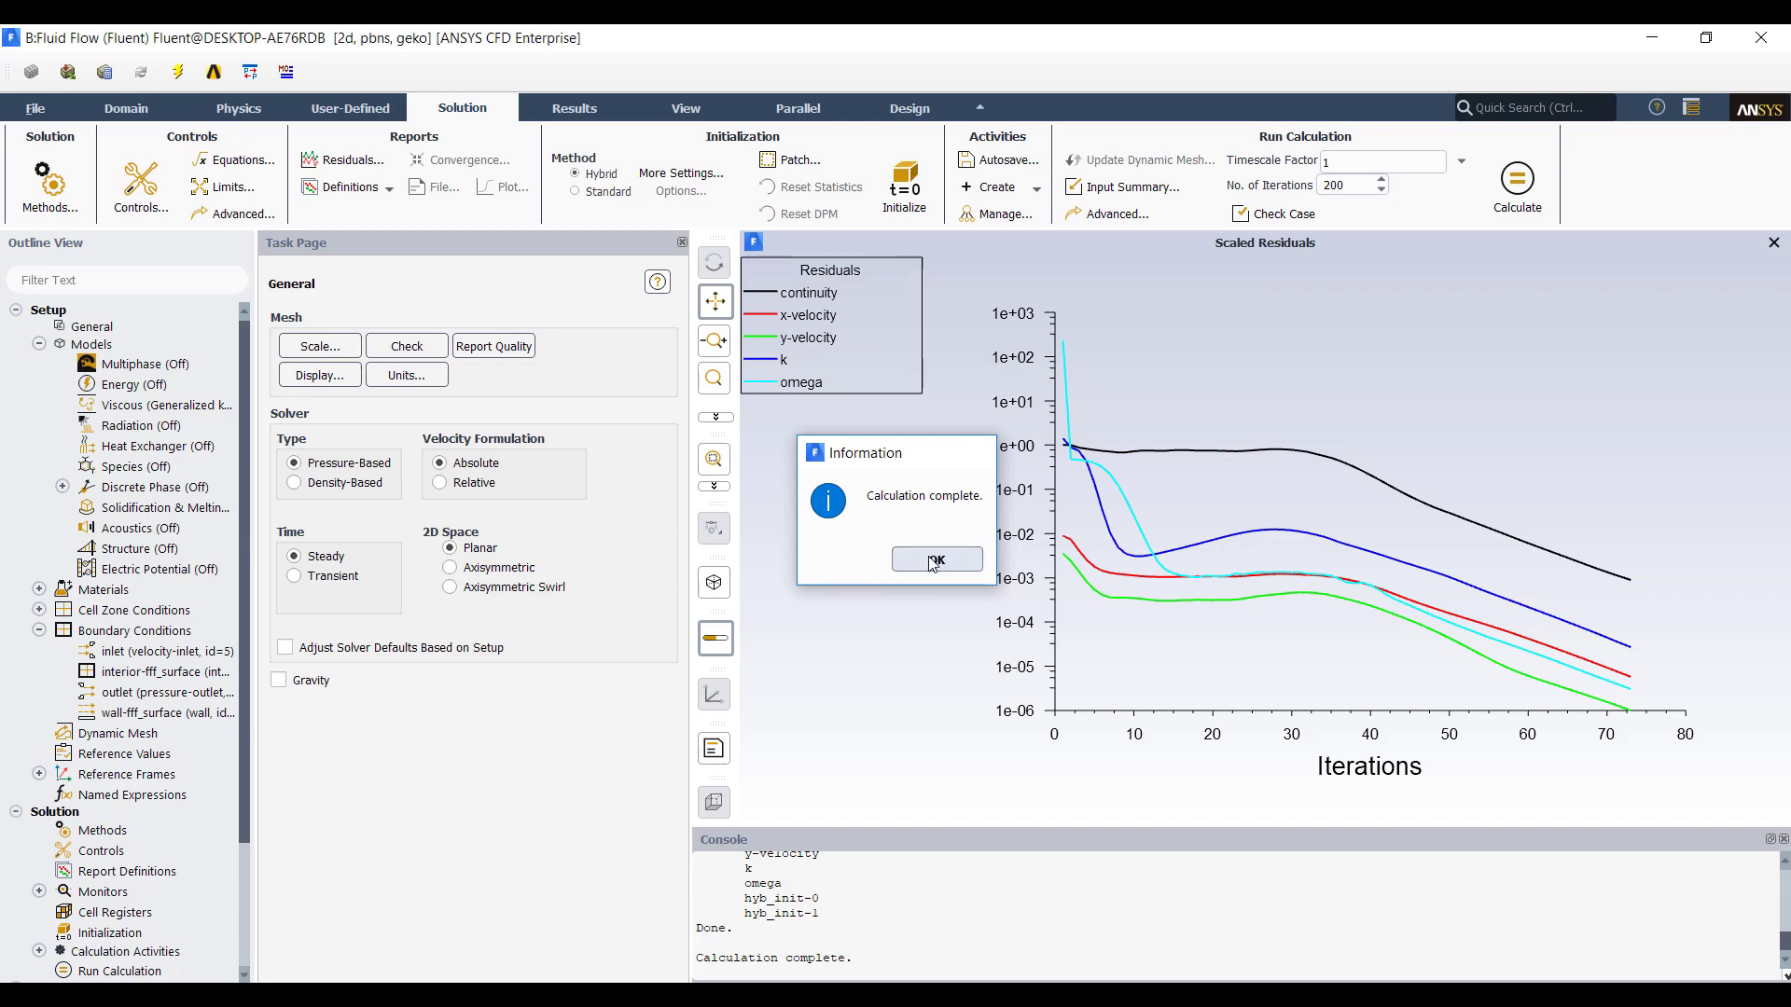
Step: Add a Results system linked to system B's solution and open both cases in CFD-Post
{"action": "left_click", "coordinate": [942, 557]}
{"action": "key", "text": "alt+Tab"}
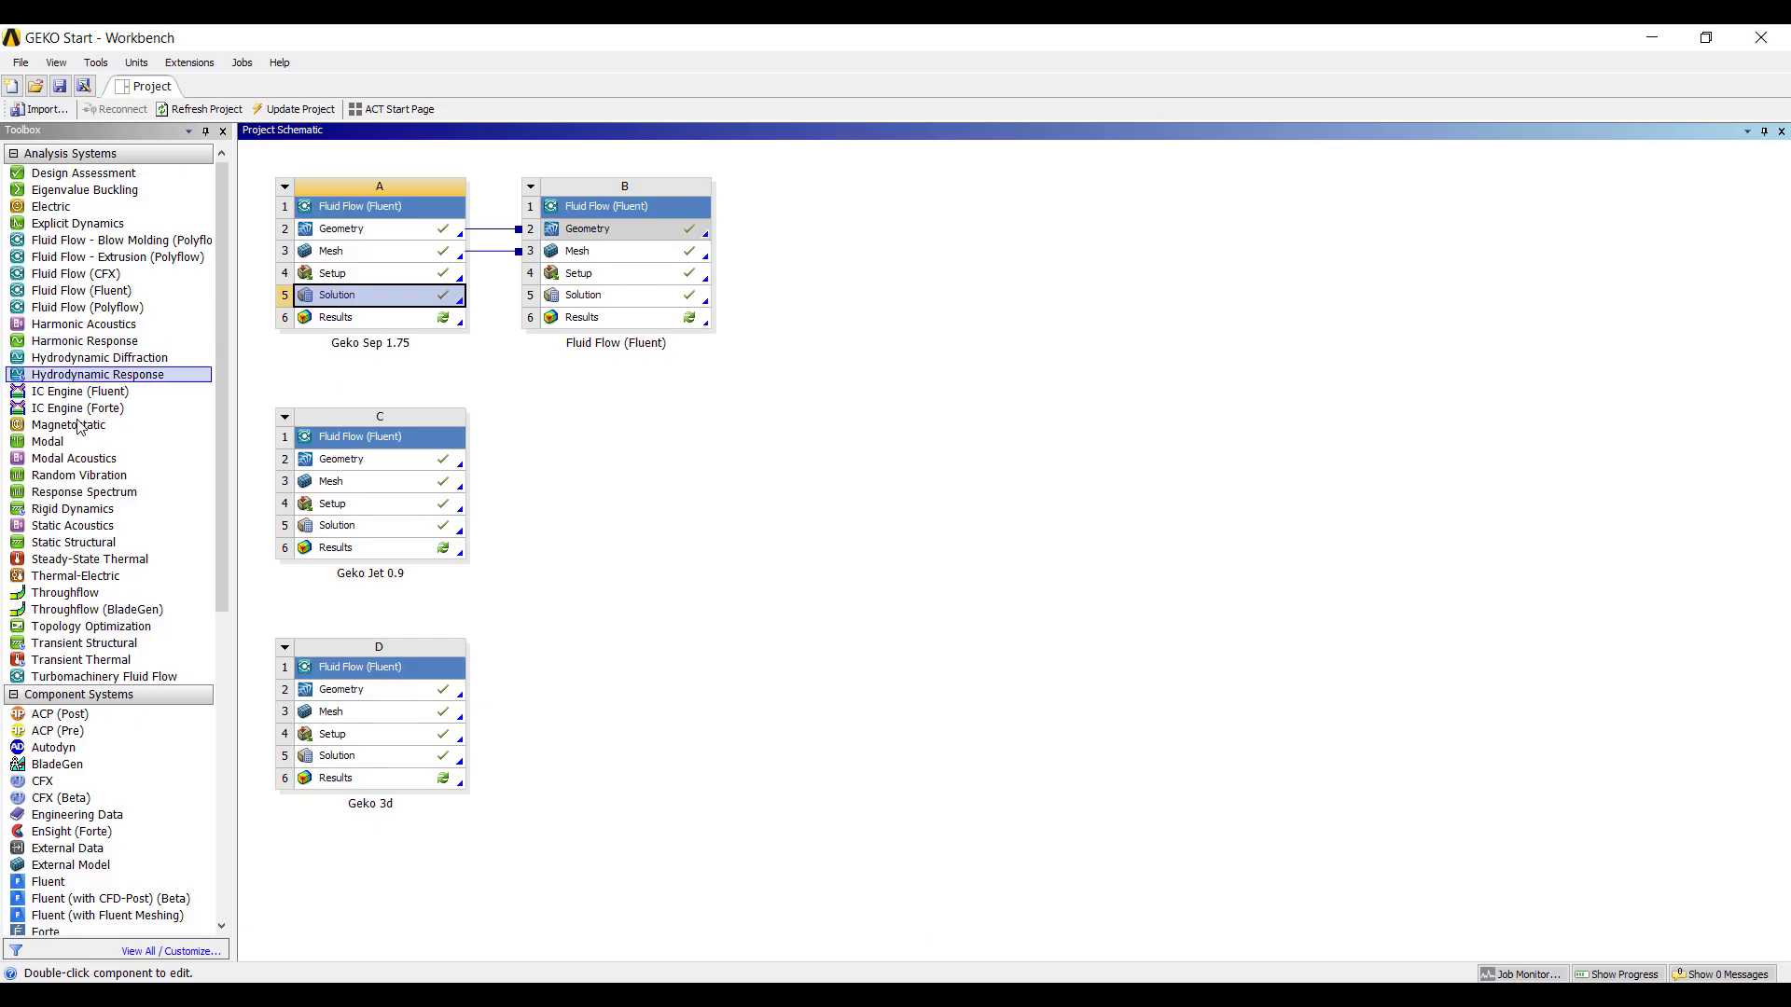
{"action": "scroll", "coordinate": [150, 826], "scroll_direction": "down", "scroll_amount": 6}
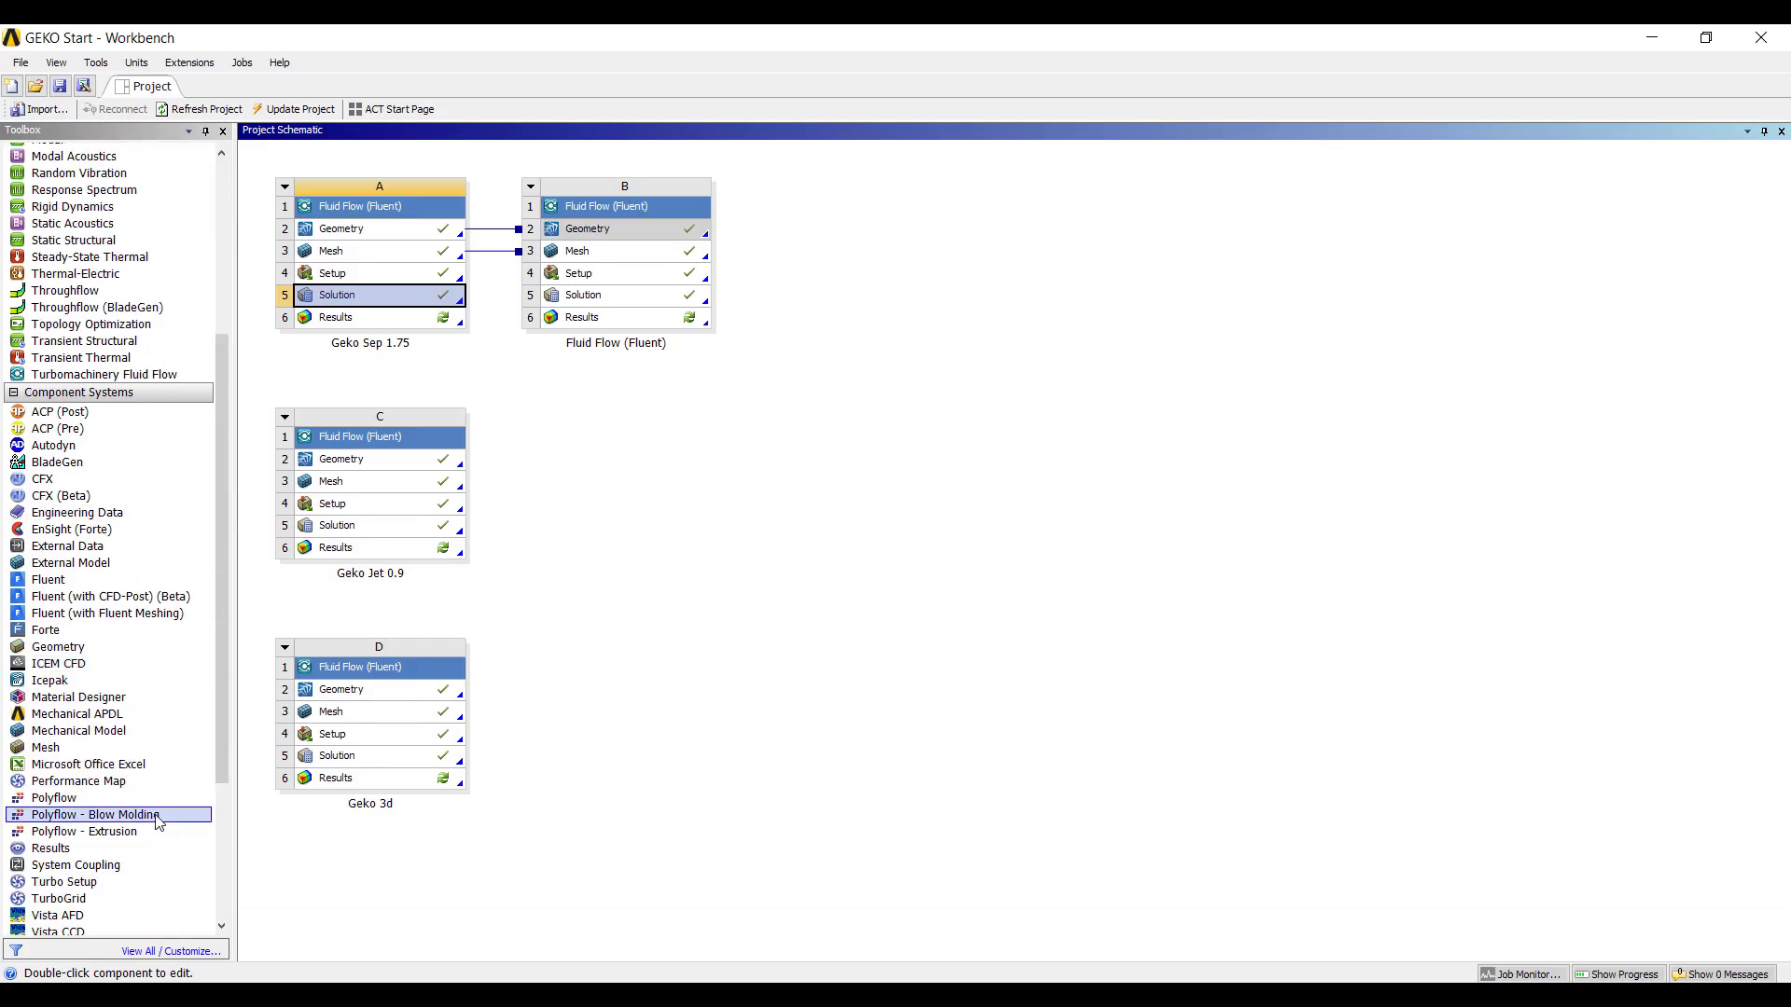
{"action": "left_click_drag", "start_coordinate": [86, 856], "coordinate": [566, 301]}
{"action": "left_click", "coordinate": [658, 295]}
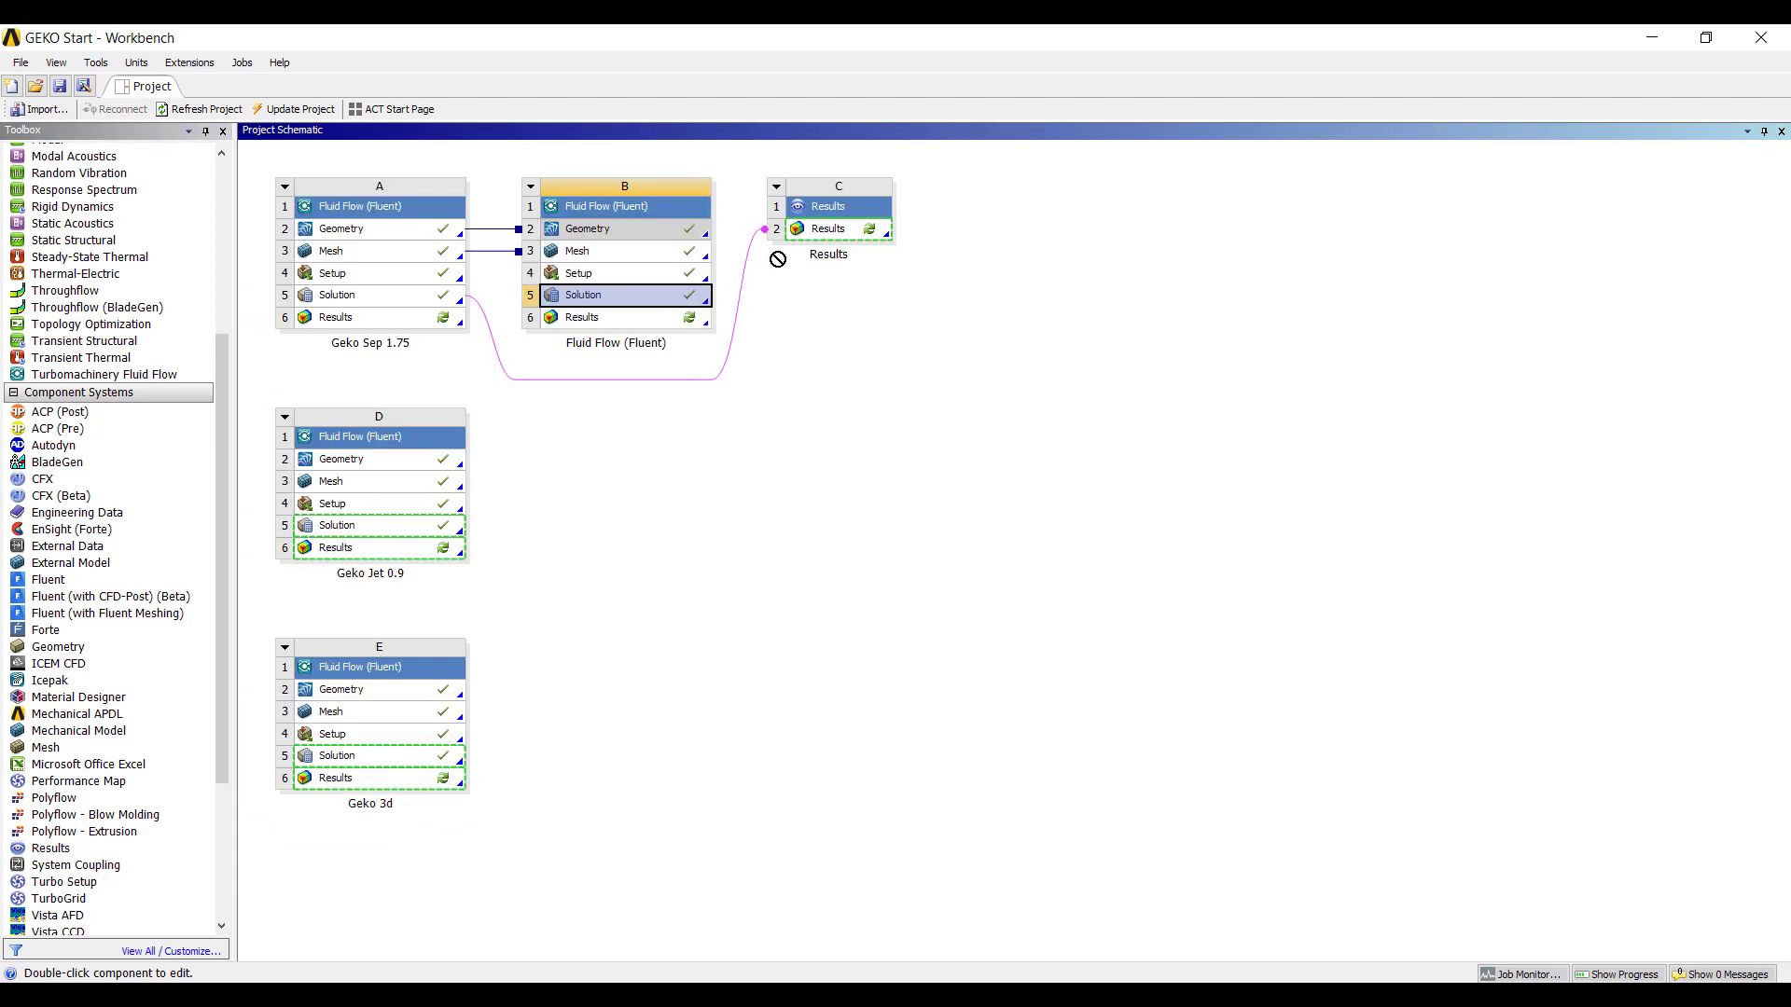
{"action": "left_click_drag", "start_coordinate": [836, 233], "coordinate": [836, 233]}
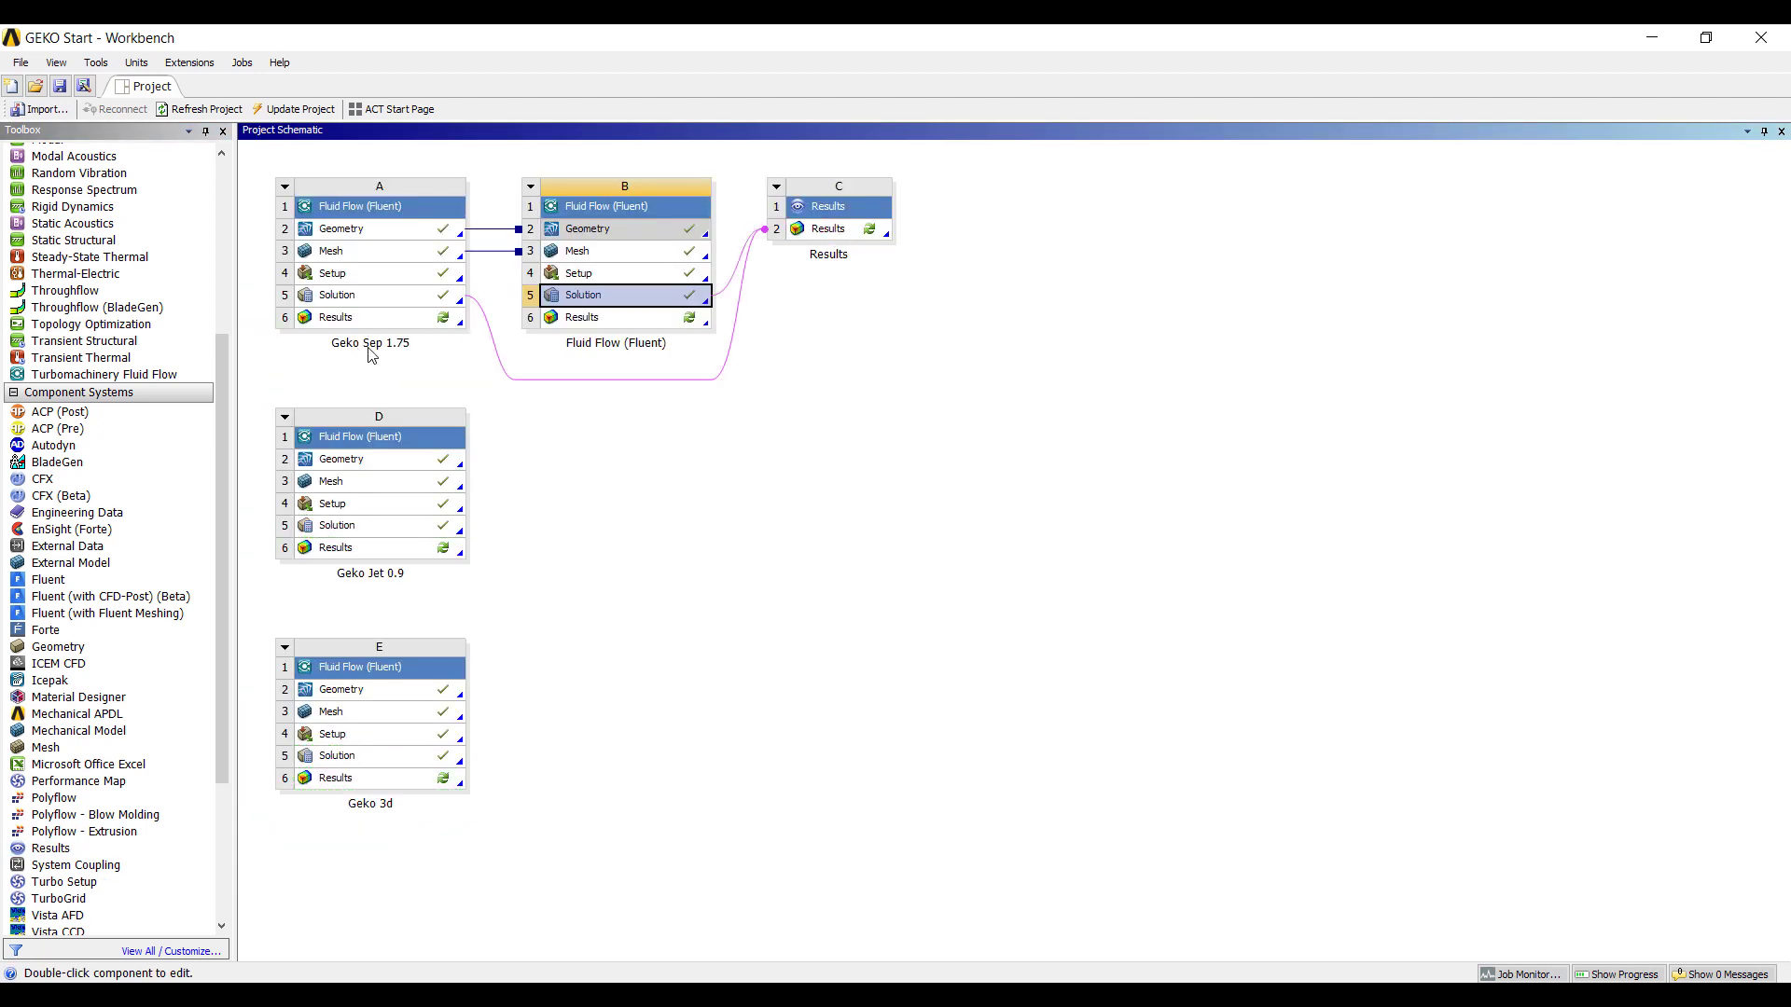
{"action": "double_click", "coordinate": [835, 231]}
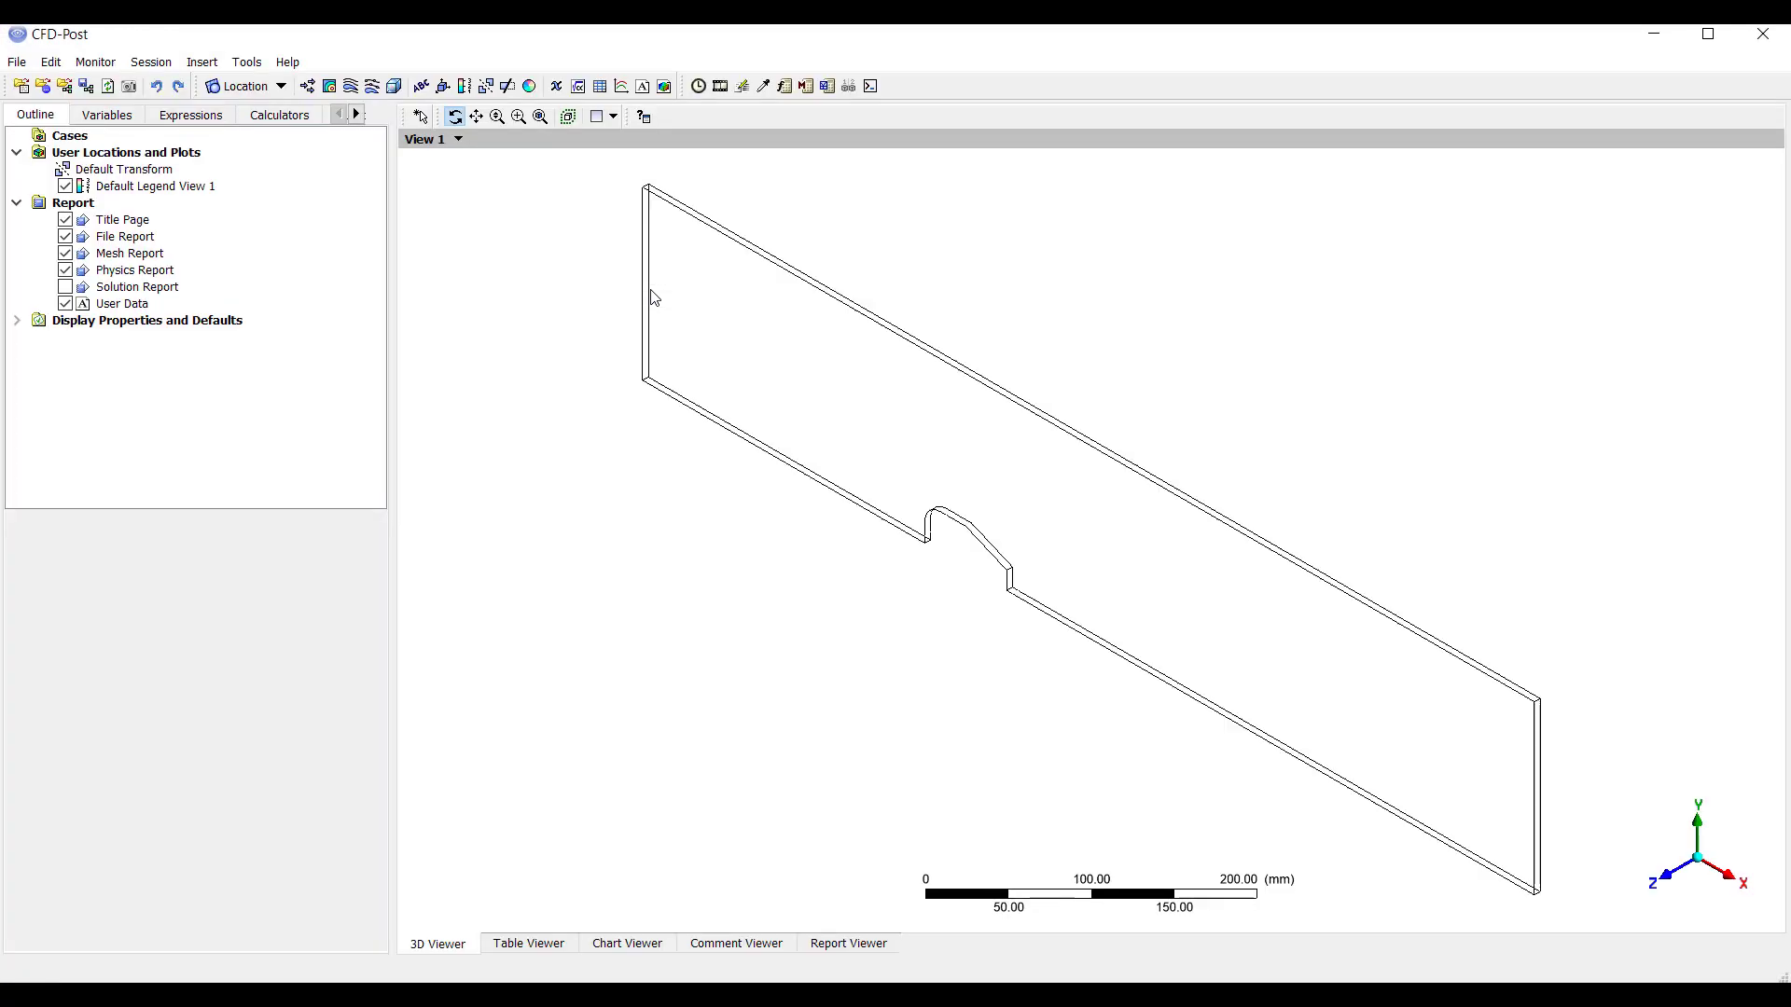
{"action": "key", "text": "alt+Tab"}
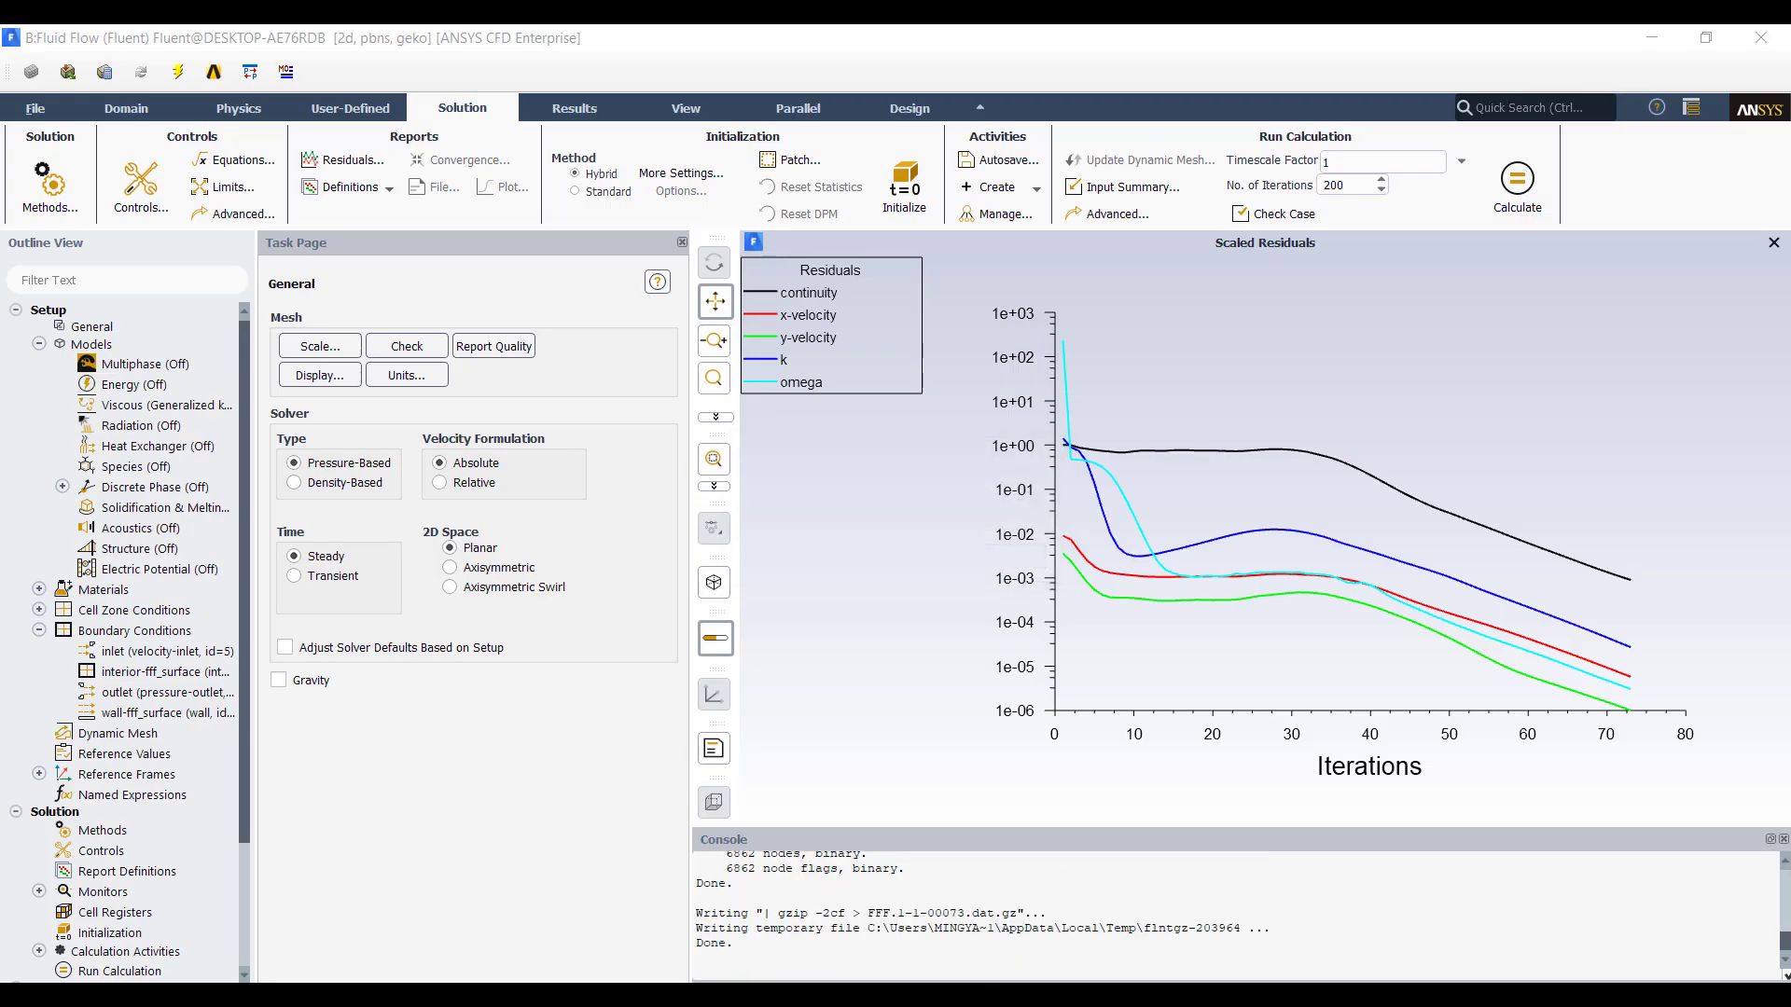
{"action": "key", "text": "alt+Tab"}
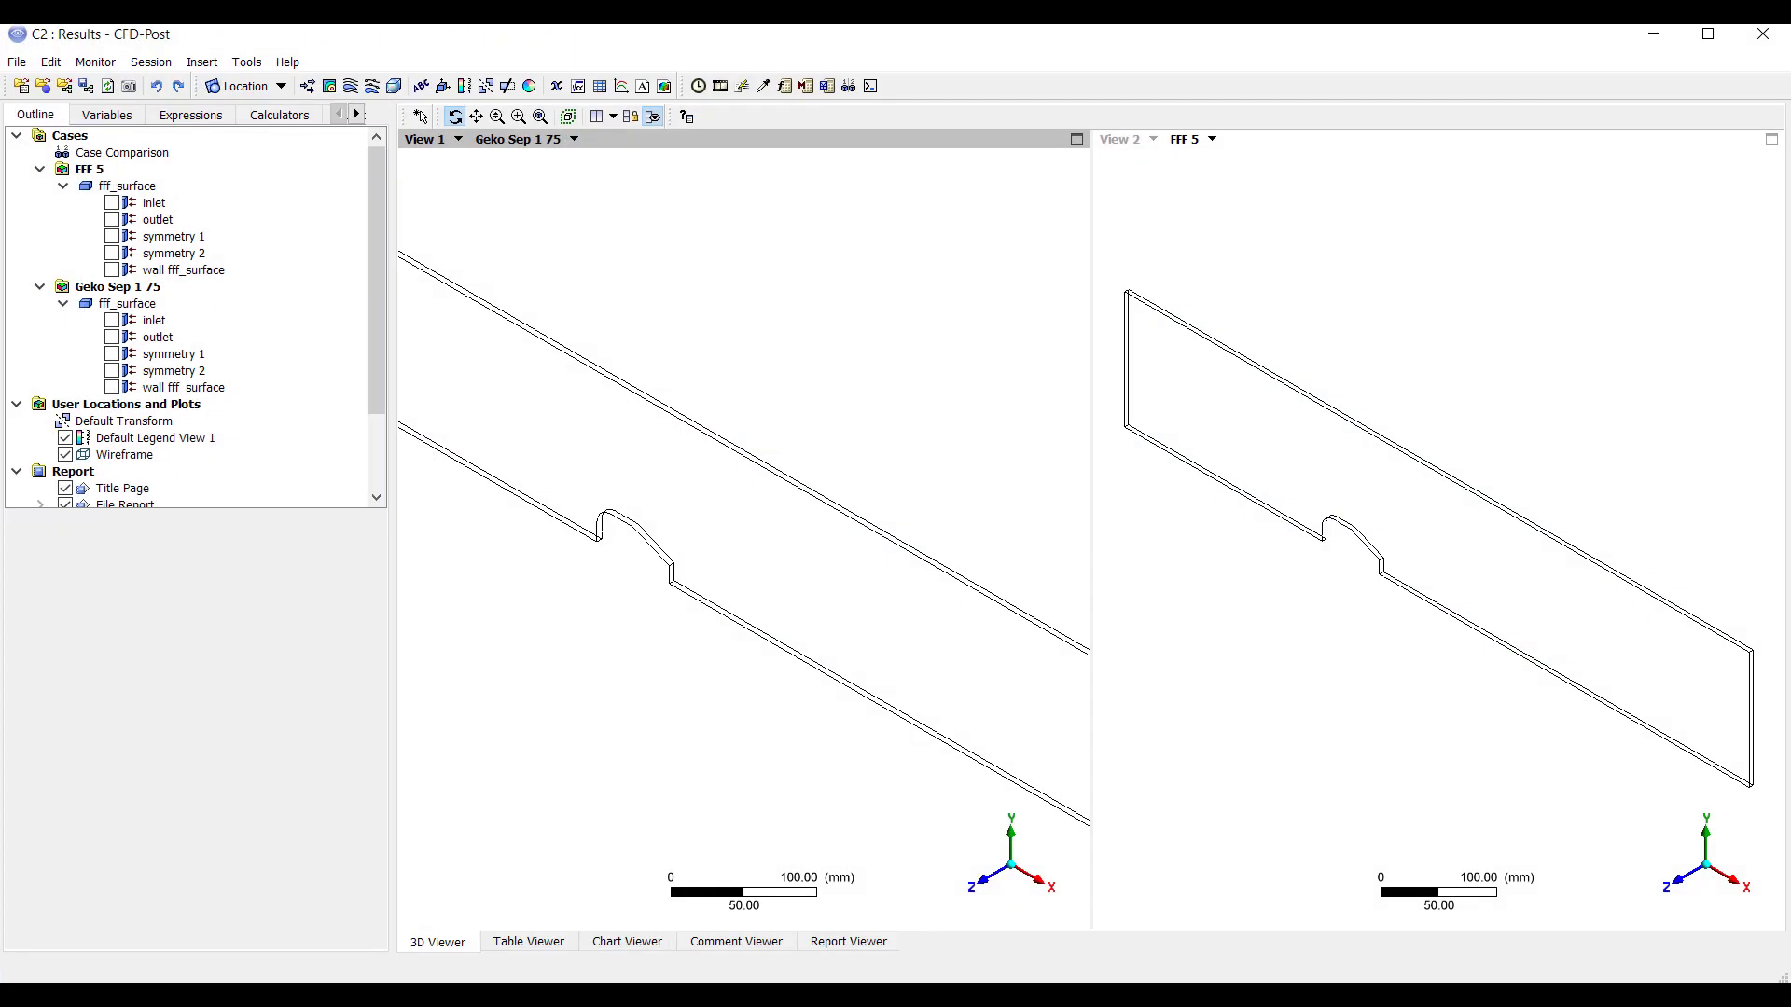
Step: Synchronize the two case views and insert a new location Plane 1
{"action": "left_click", "coordinate": [629, 118]}
{"action": "mouse_move", "coordinate": [883, 364]}
{"action": "left_mouse_down"}
{"action": "mouse_move", "coordinate": [919, 292]}
{"action": "mouse_move", "coordinate": [896, 348]}
{"action": "mouse_move", "coordinate": [873, 334]}
{"action": "left_mouse_up"}
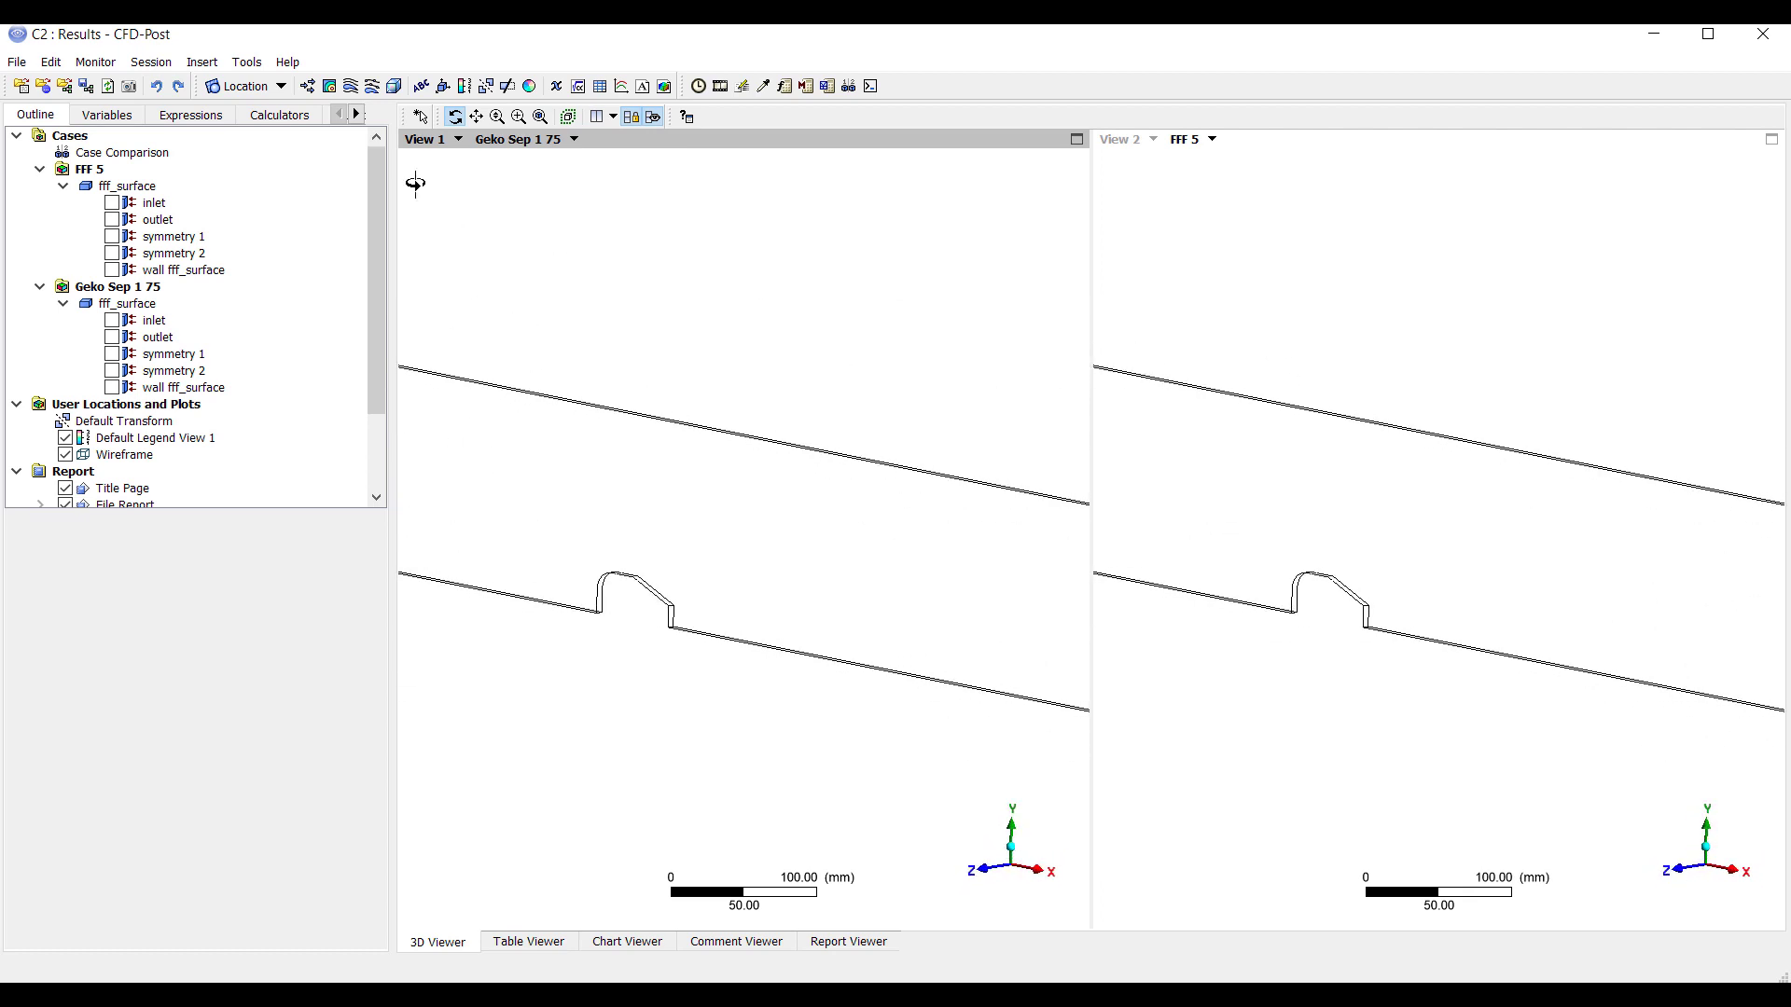
{"action": "left_click", "coordinate": [251, 87]}
{"action": "left_click", "coordinate": [266, 181]}
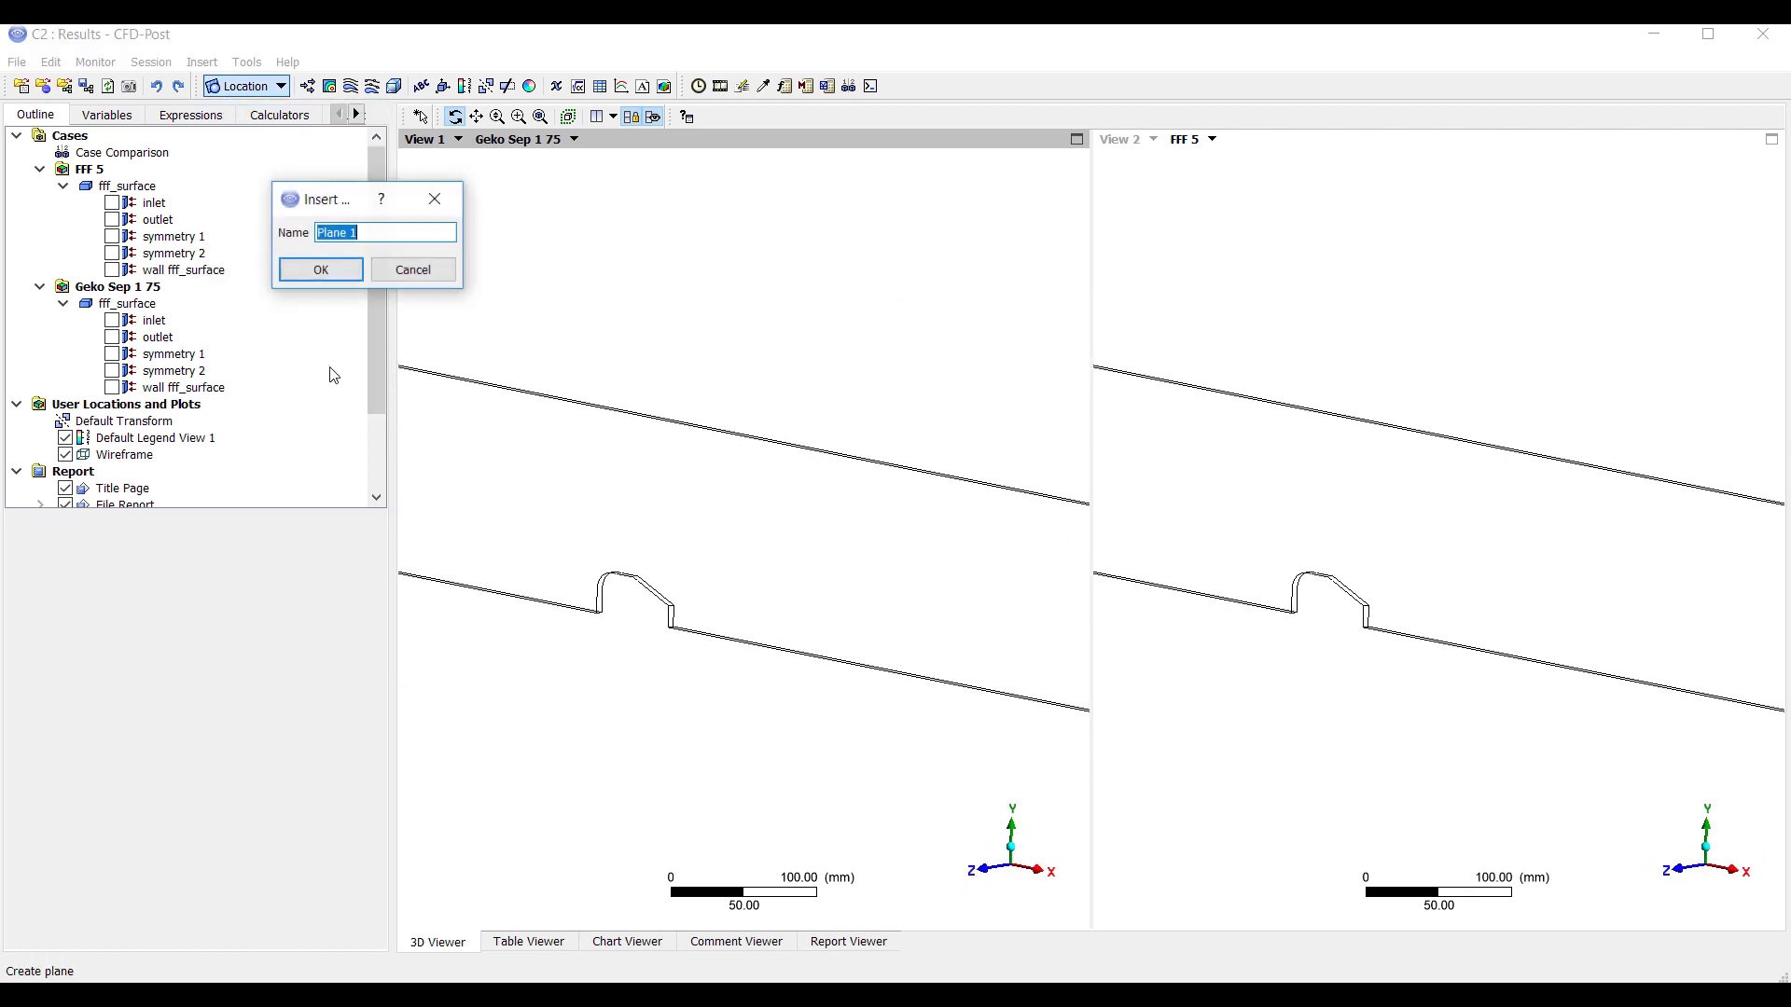
{"action": "left_click", "coordinate": [303, 268]}
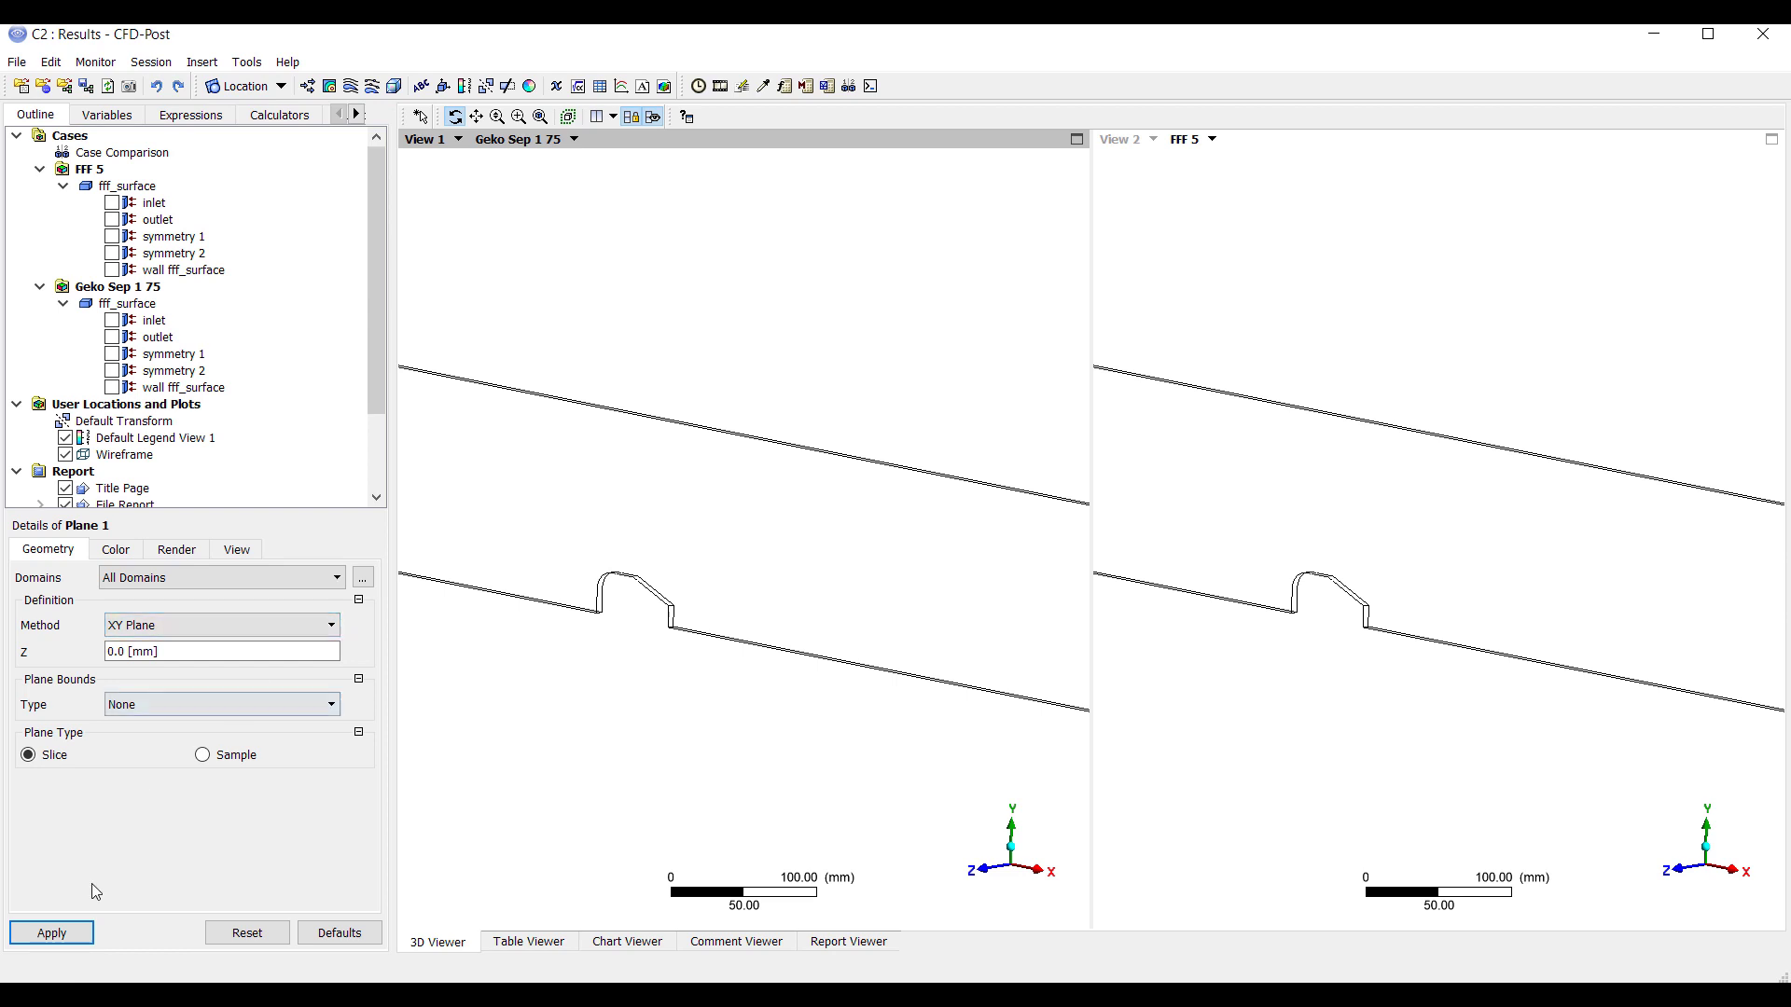
Step: Colour Plane 1 by Velocity and view the hump flow face-on in X-Y
{"action": "left_click", "coordinate": [116, 550]}
{"action": "left_click", "coordinate": [170, 579]}
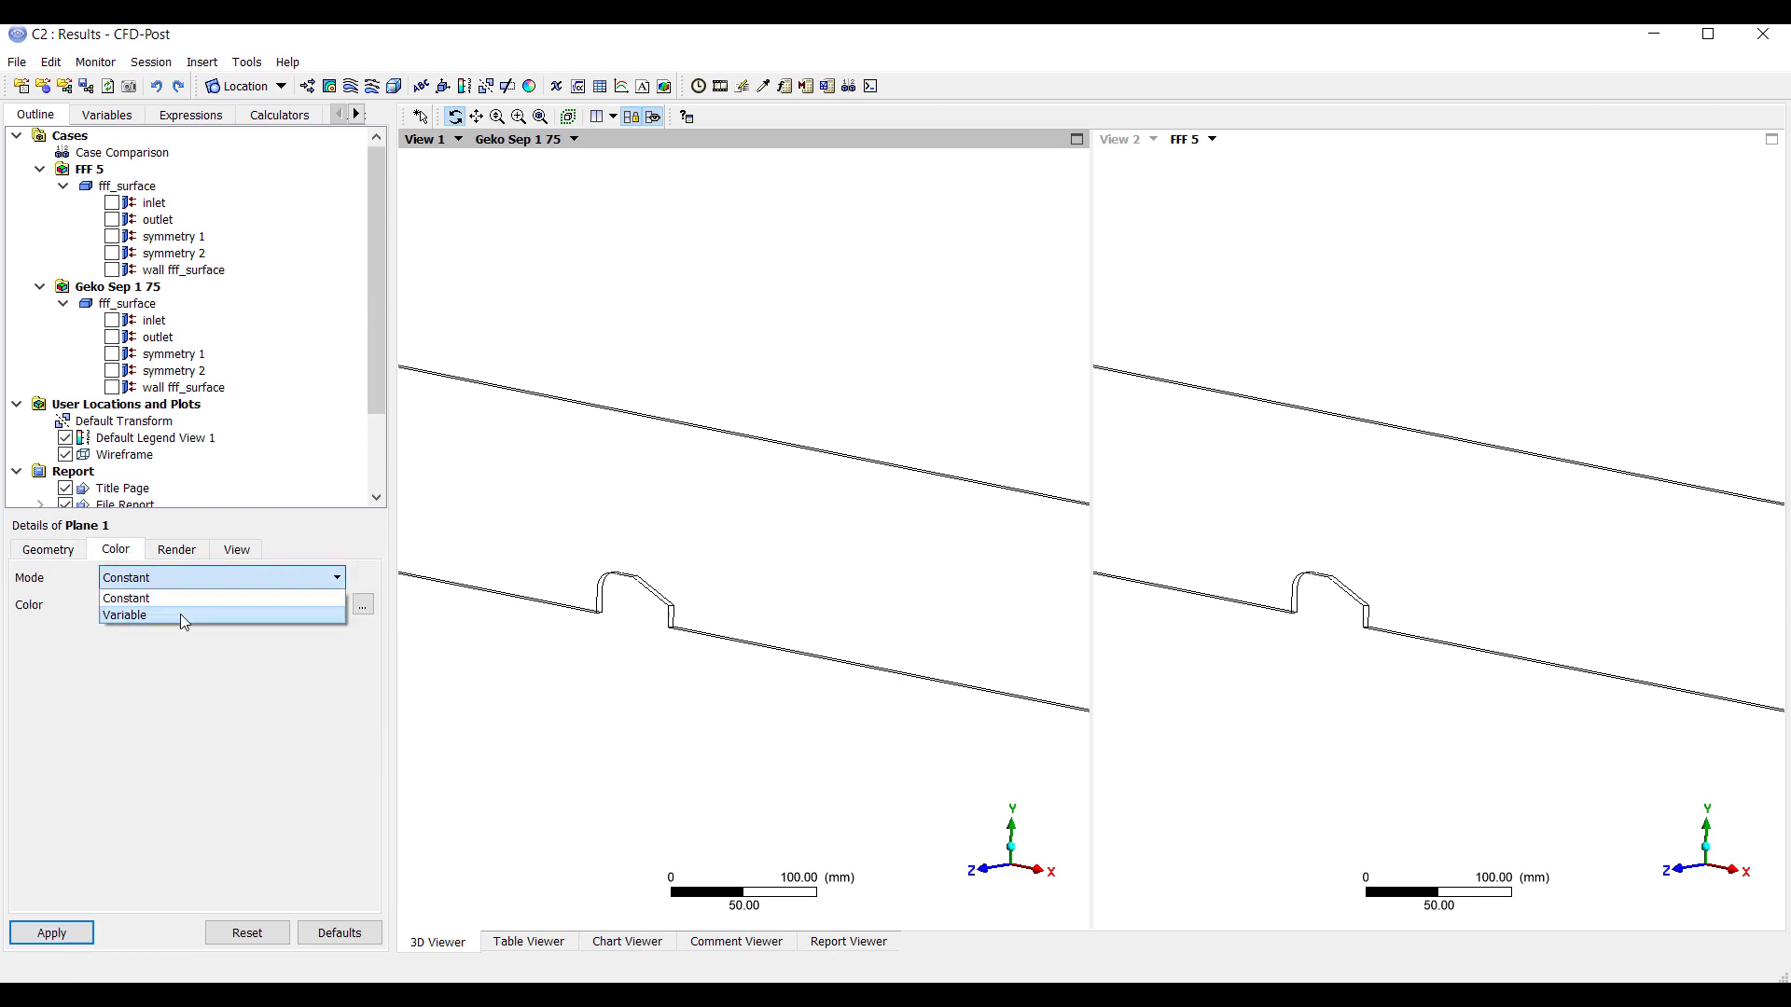
{"action": "left_click", "coordinate": [181, 614]}
{"action": "left_click", "coordinate": [183, 612]}
{"action": "left_click", "coordinate": [183, 714]}
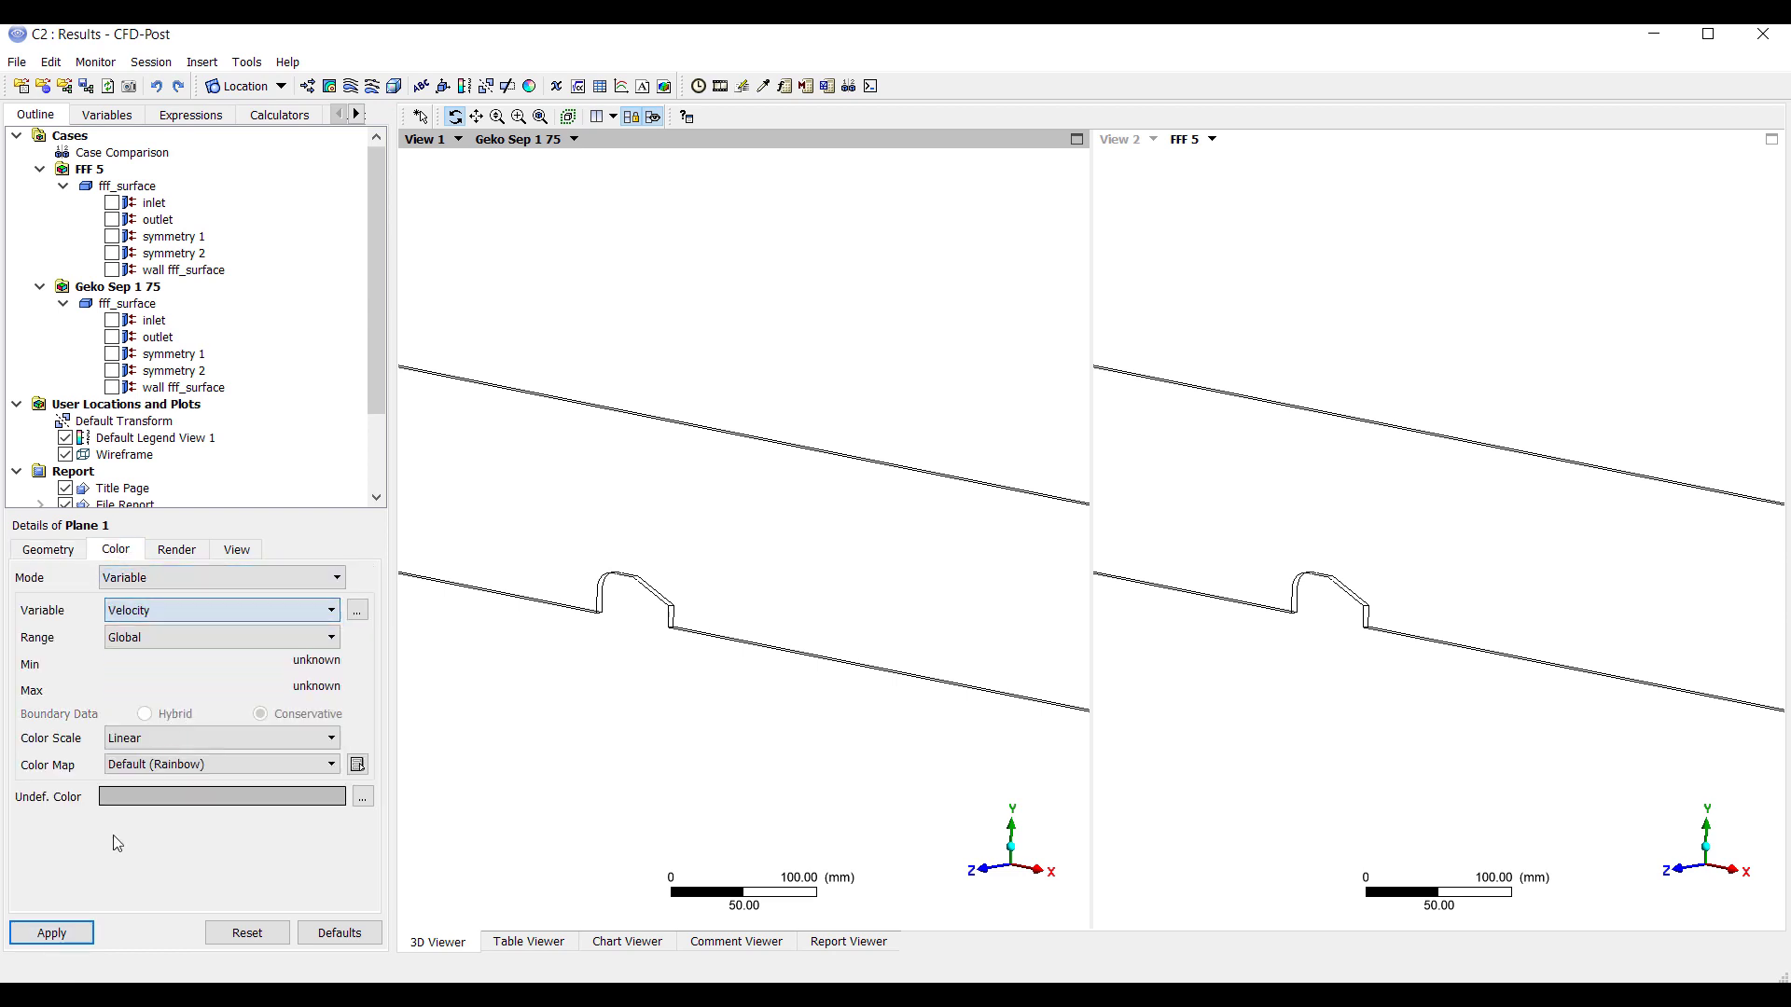
{"action": "left_click", "coordinate": [51, 933]}
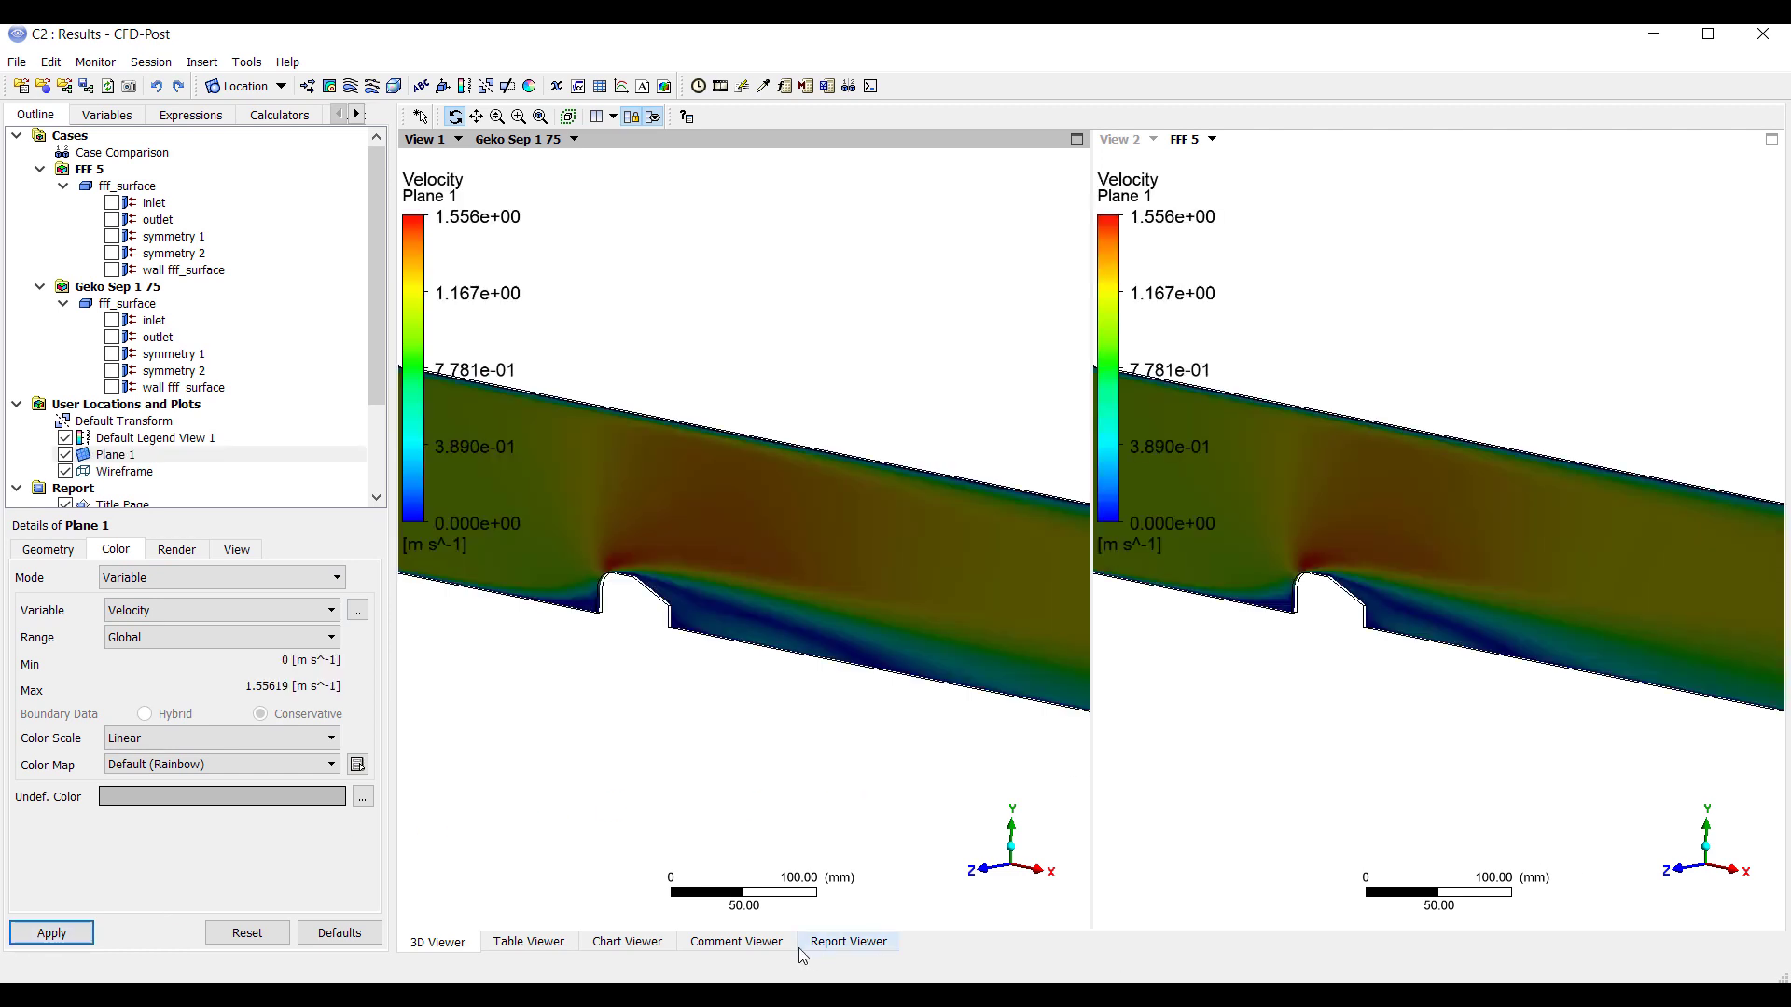
{"action": "left_click", "coordinate": [975, 870]}
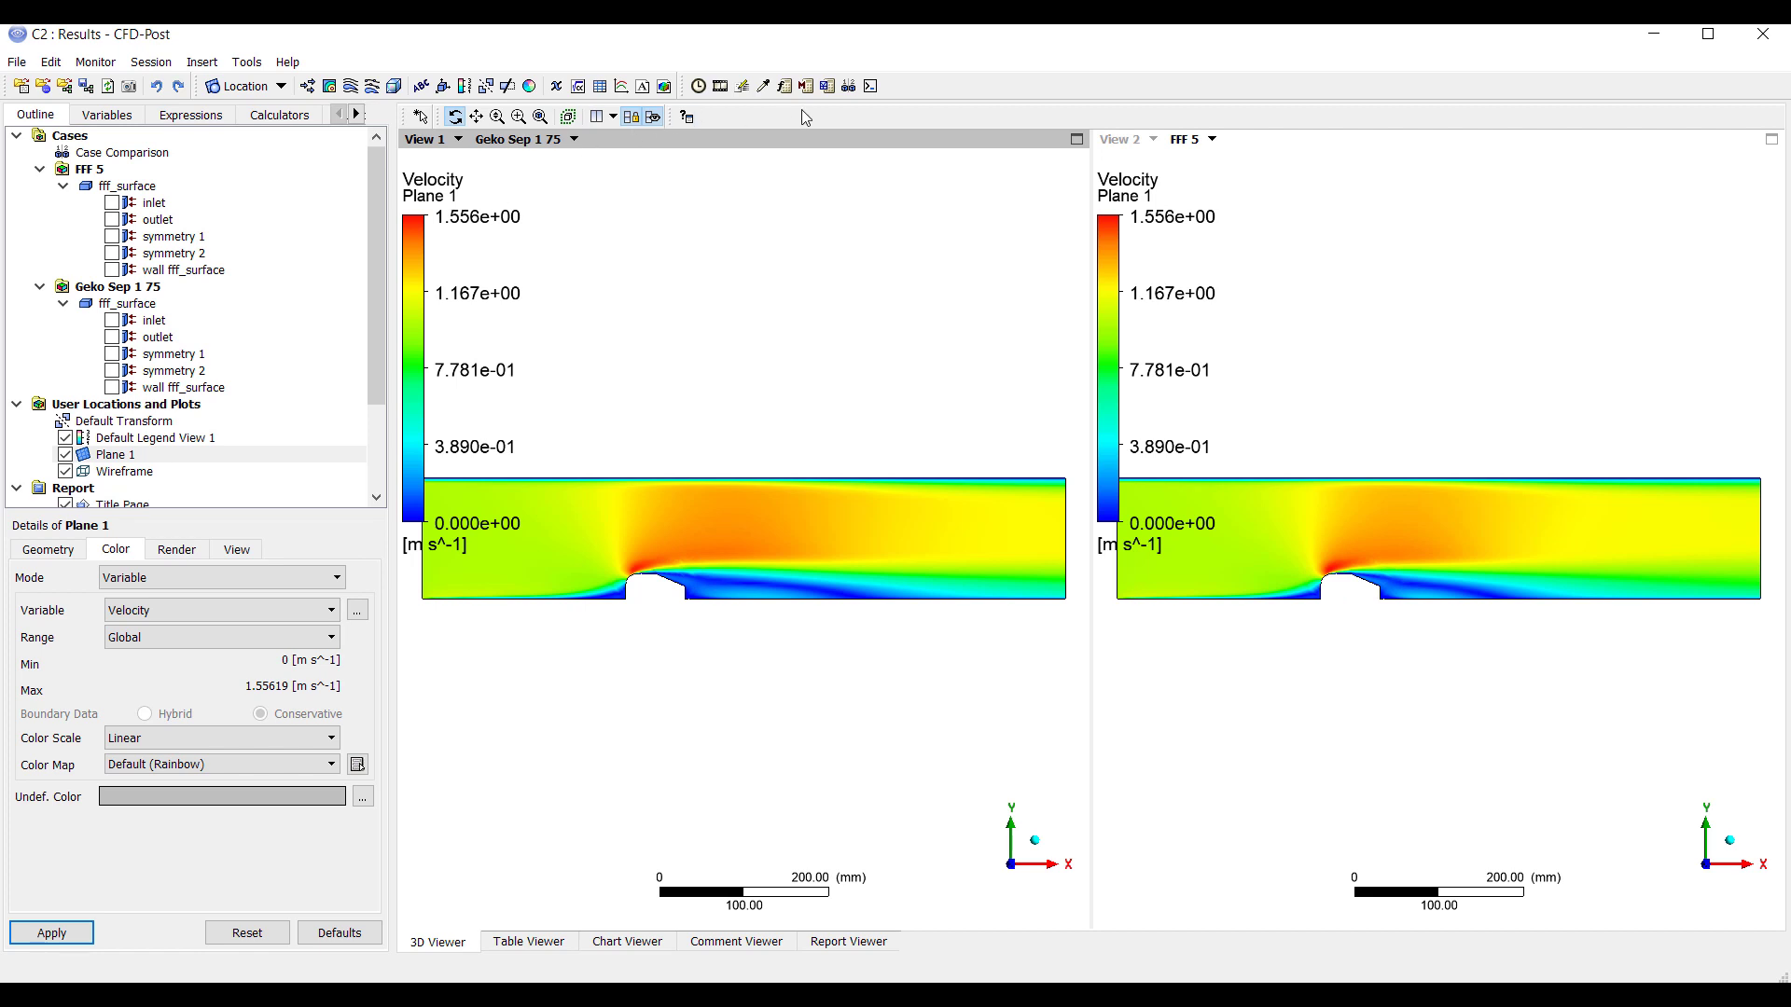
Step: Activate case comparison and show the Plane 1 velocity difference view along Z, zoomed out
{"action": "left_click", "coordinate": [848, 86]}
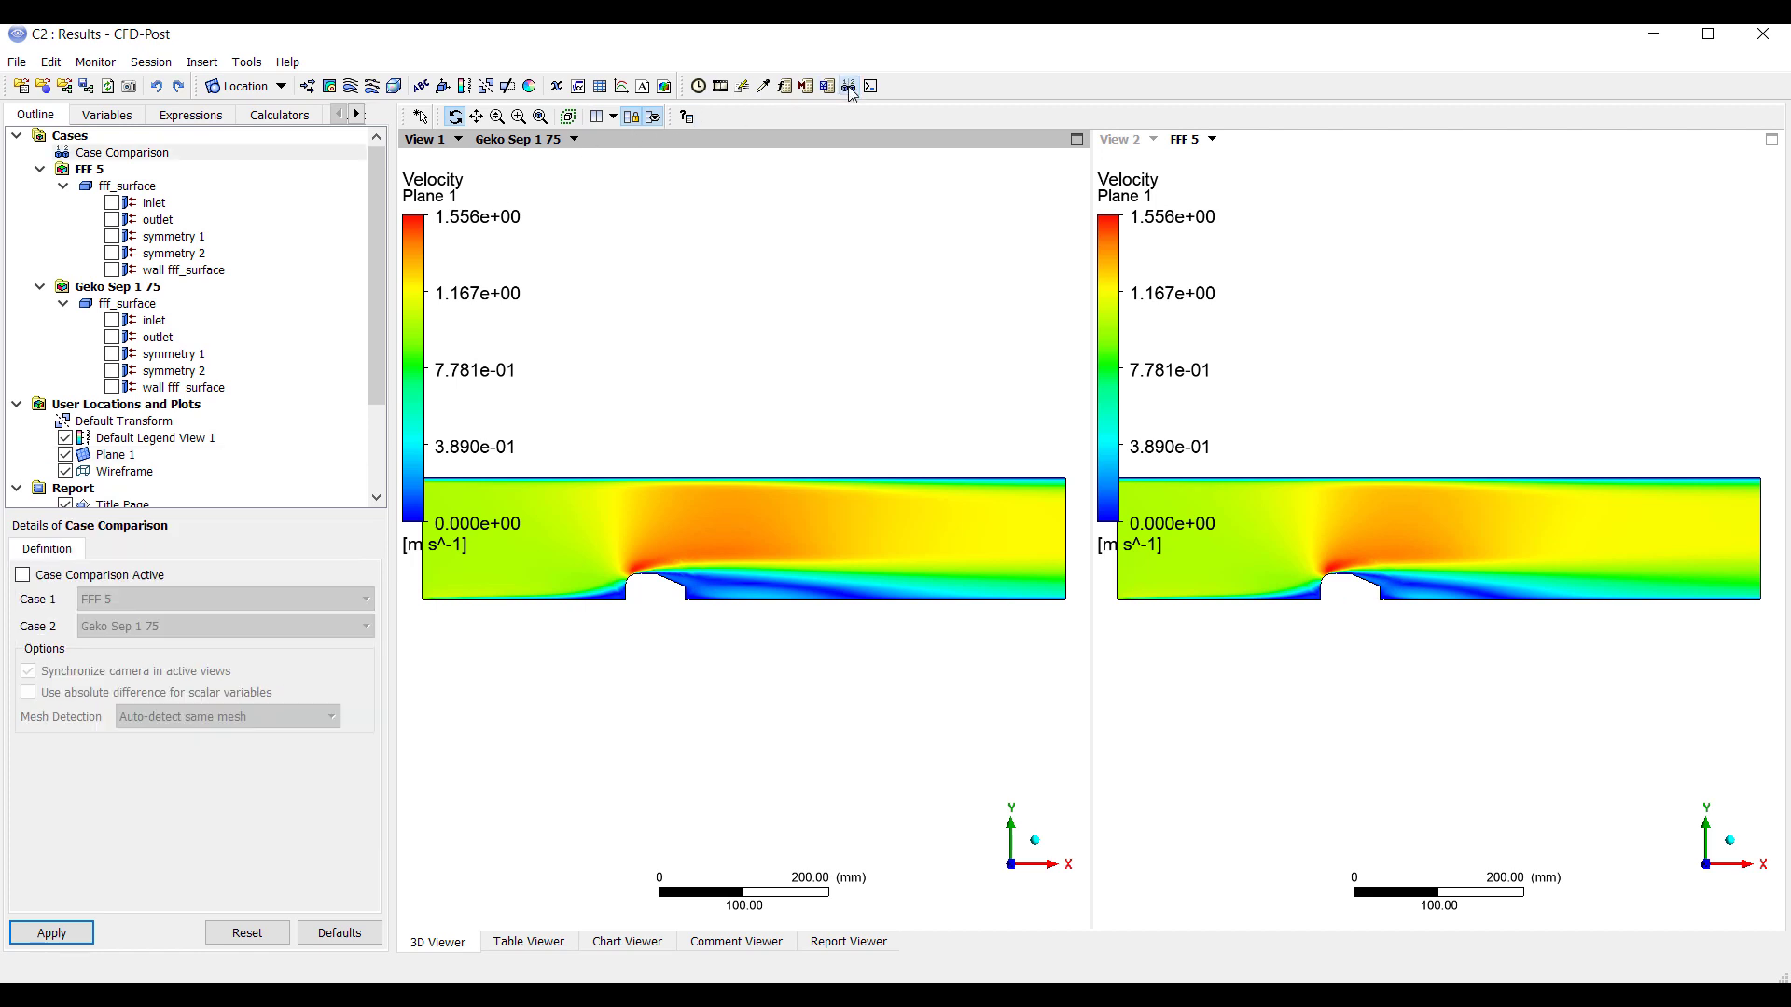
{"action": "left_click", "coordinate": [58, 578]}
{"action": "left_click", "coordinate": [51, 933]}
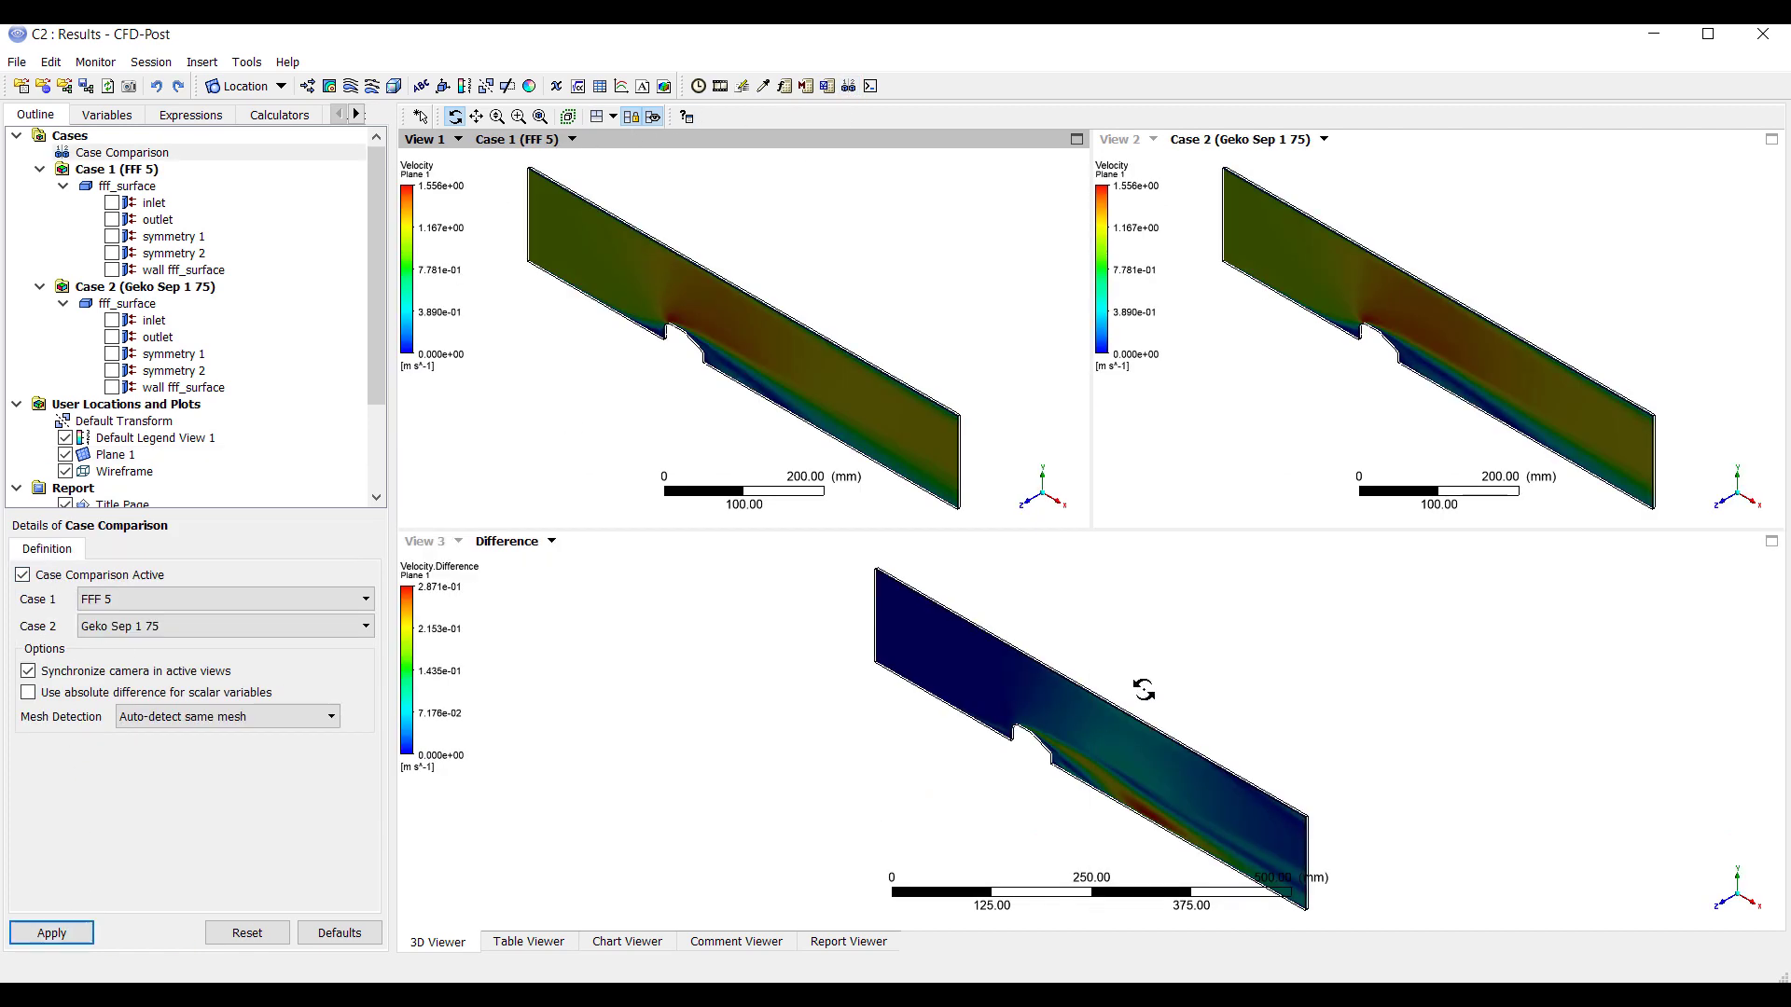
{"action": "left_click", "coordinate": [1723, 903]}
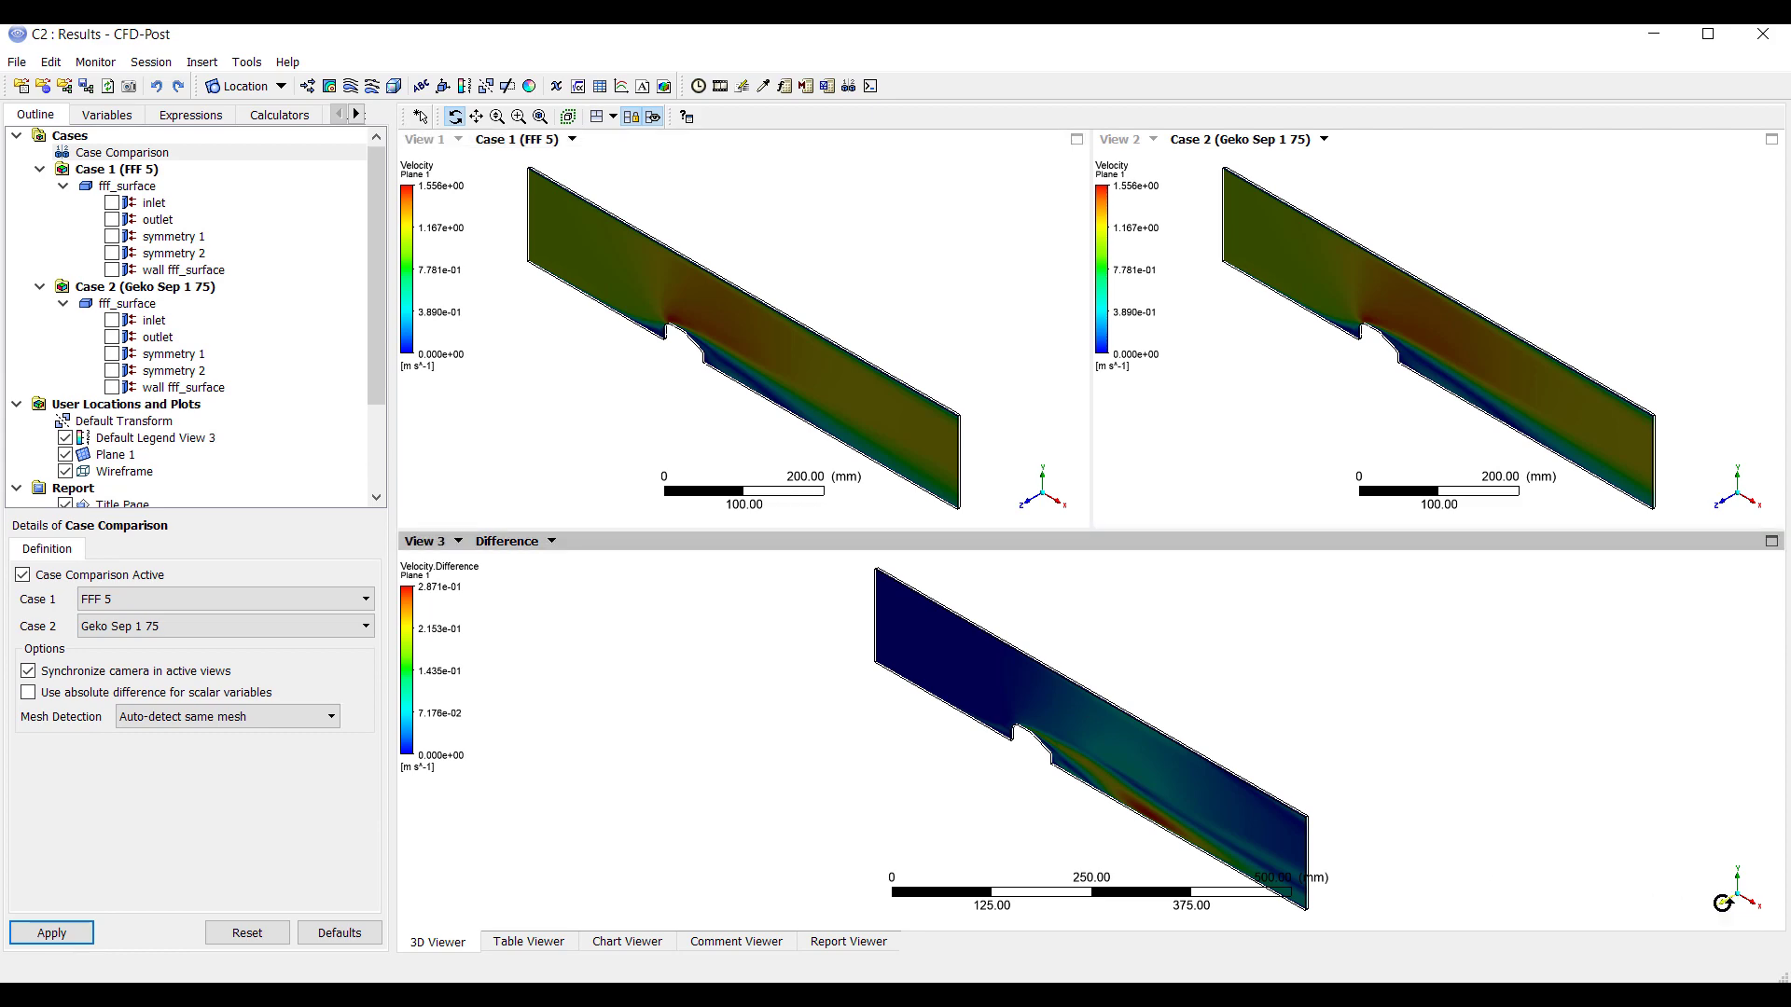
{"action": "left_click", "coordinate": [1737, 900]}
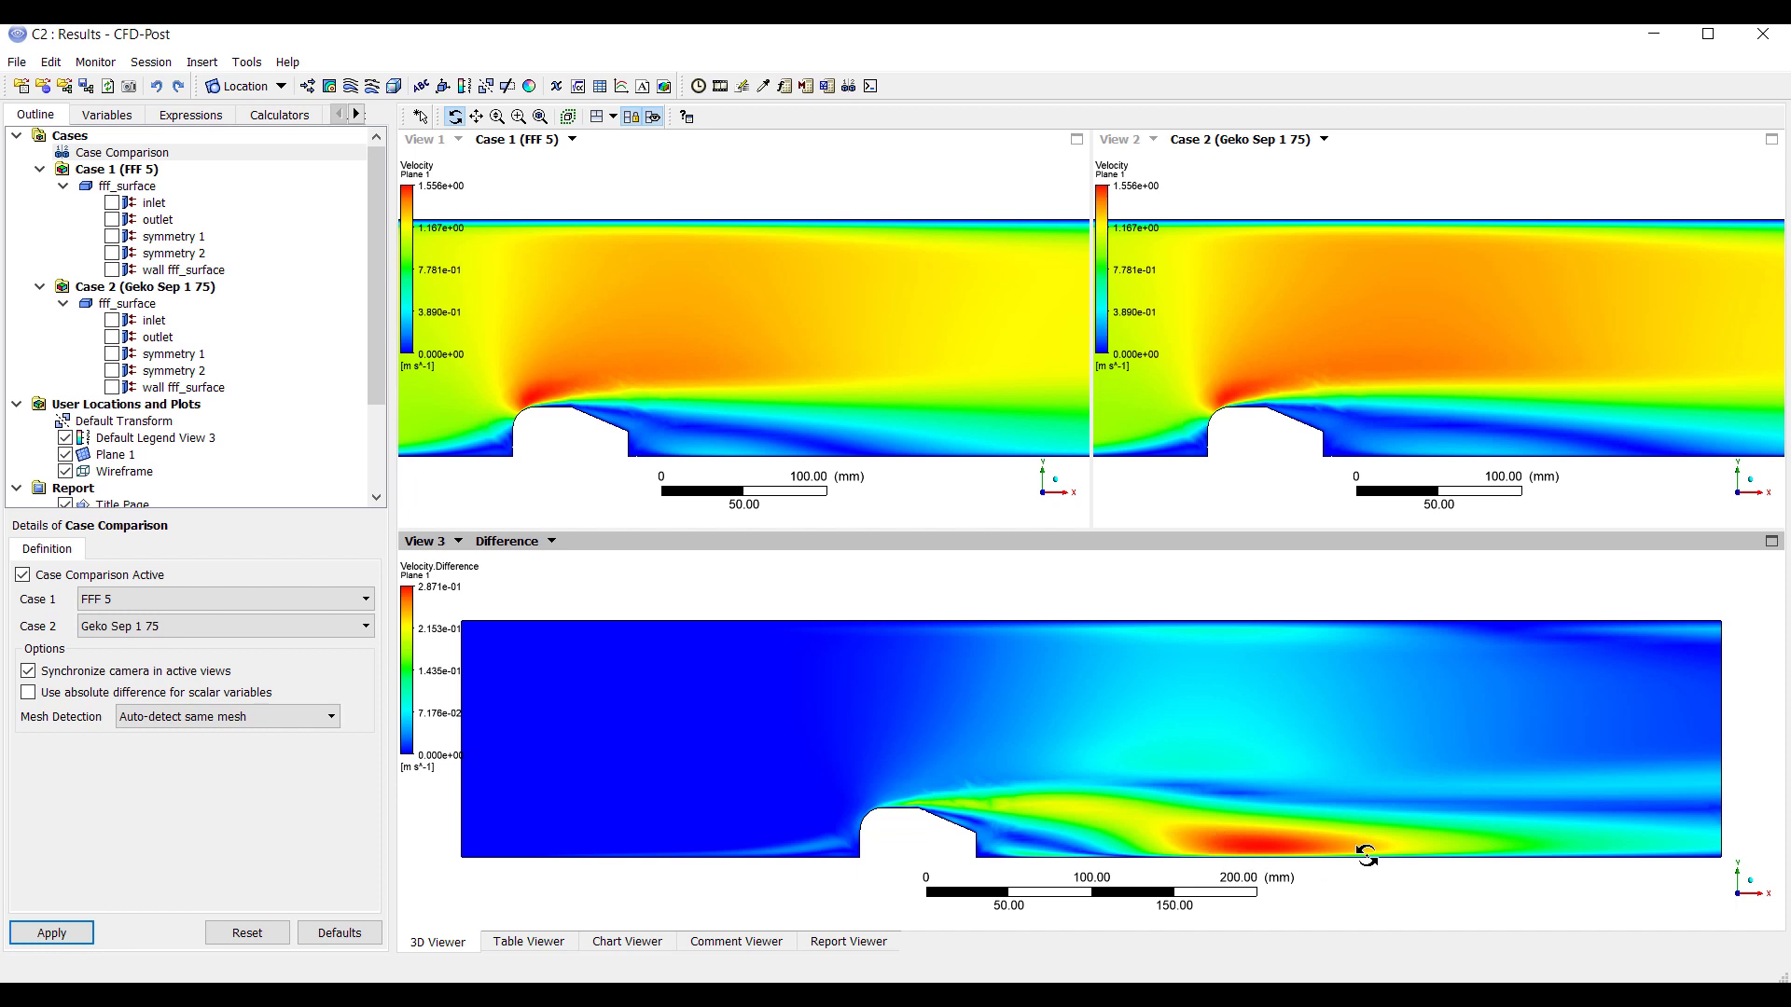
{"action": "scroll", "coordinate": [1302, 844], "scroll_direction": "down", "scroll_amount": 1}
{"action": "scroll", "coordinate": [1306, 373], "scroll_direction": "down", "scroll_amount": 1}
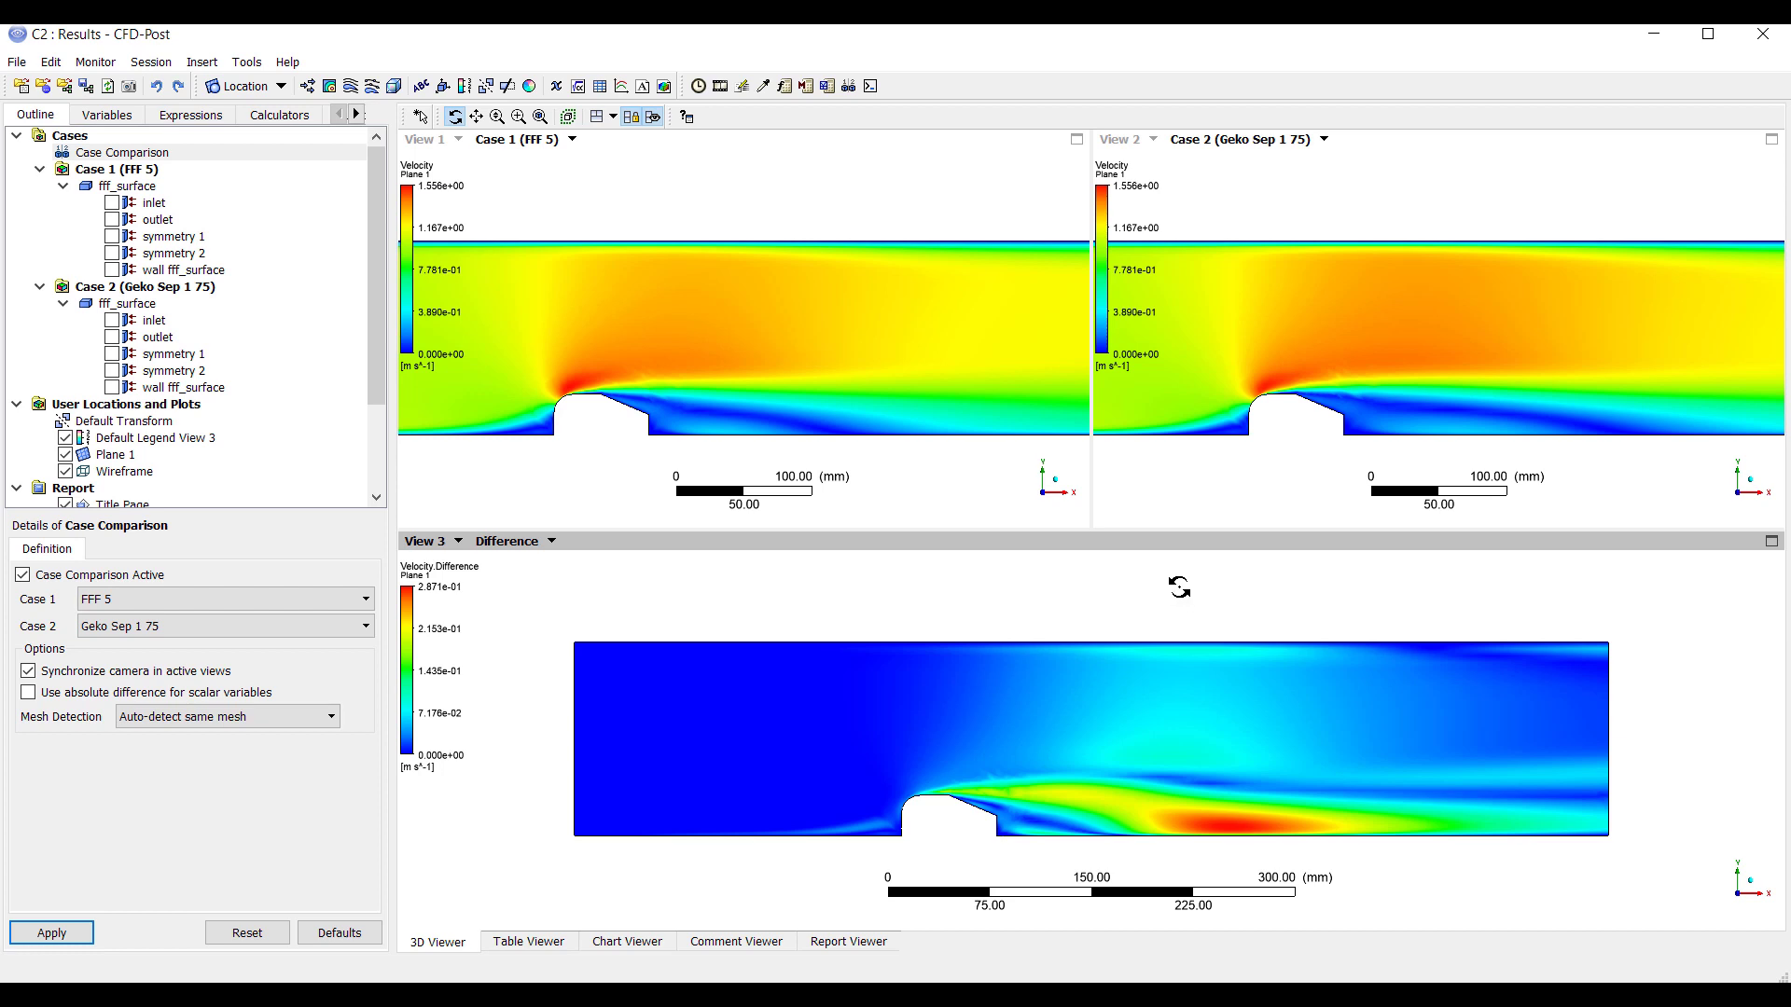
{"action": "scroll", "coordinate": [812, 431], "scroll_direction": "down", "scroll_amount": 5}
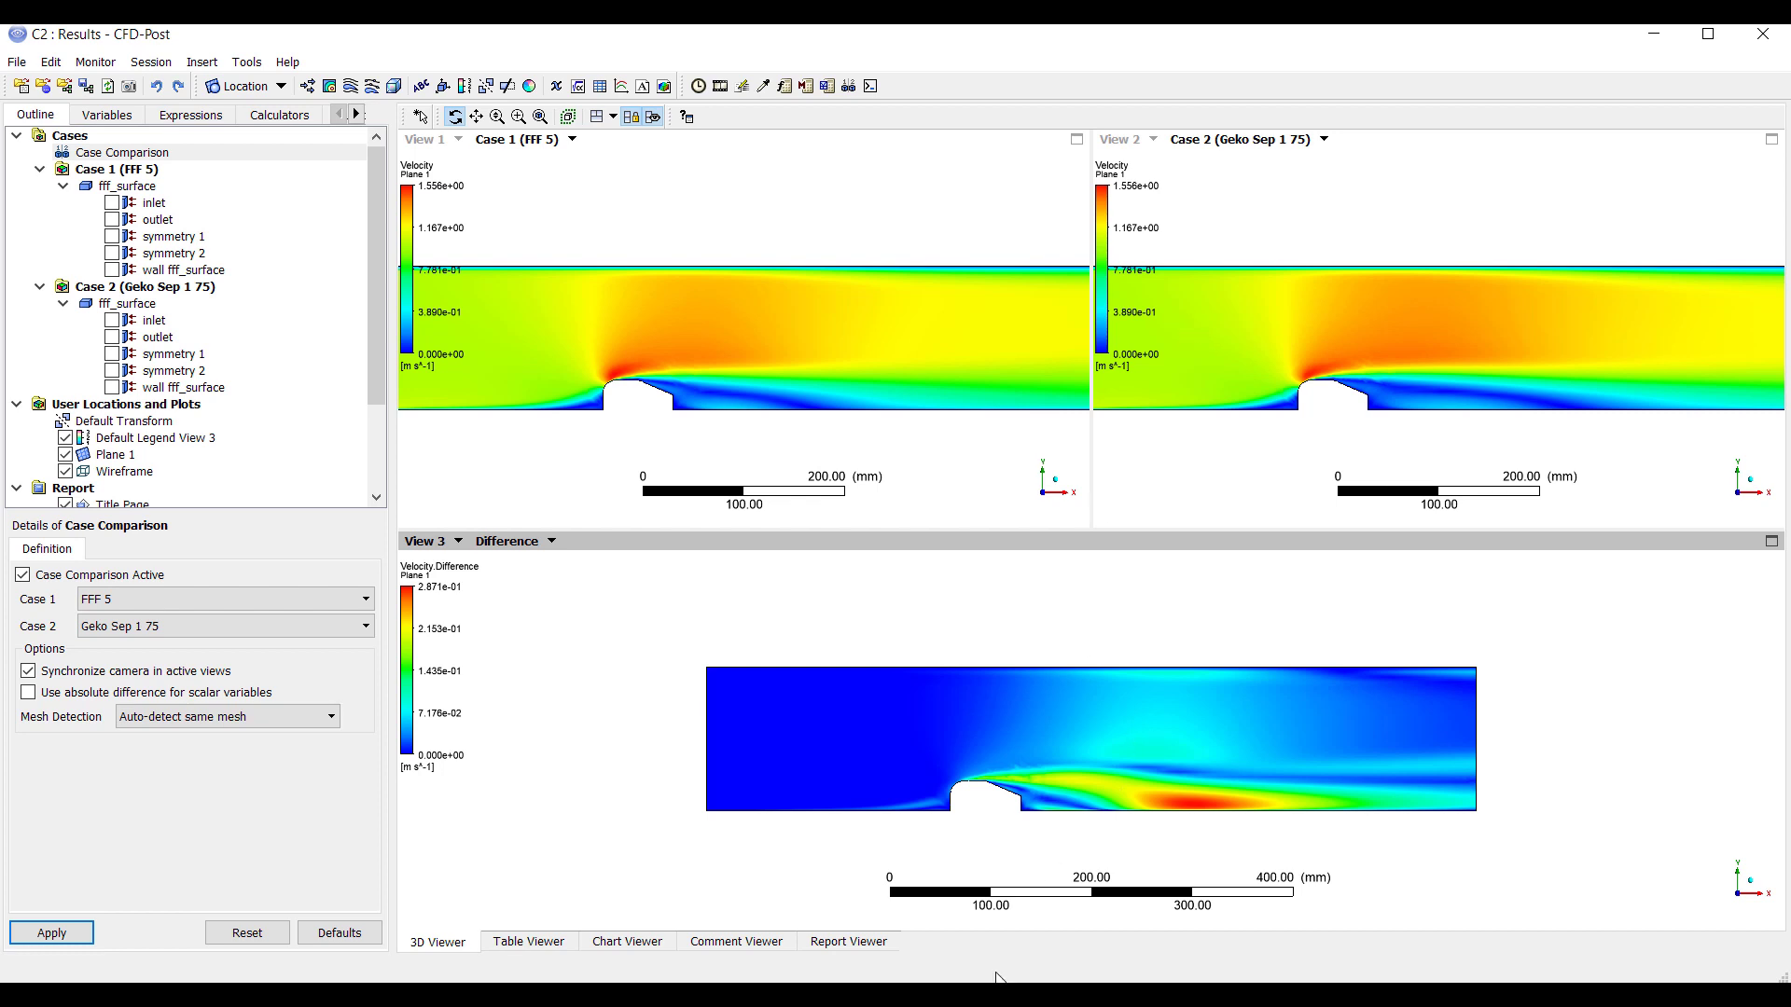
Step: Create Fluent system E on Geko Jet 0.9's mesh and launch Fluent with default options
{"action": "key", "text": "alt+Tab"}
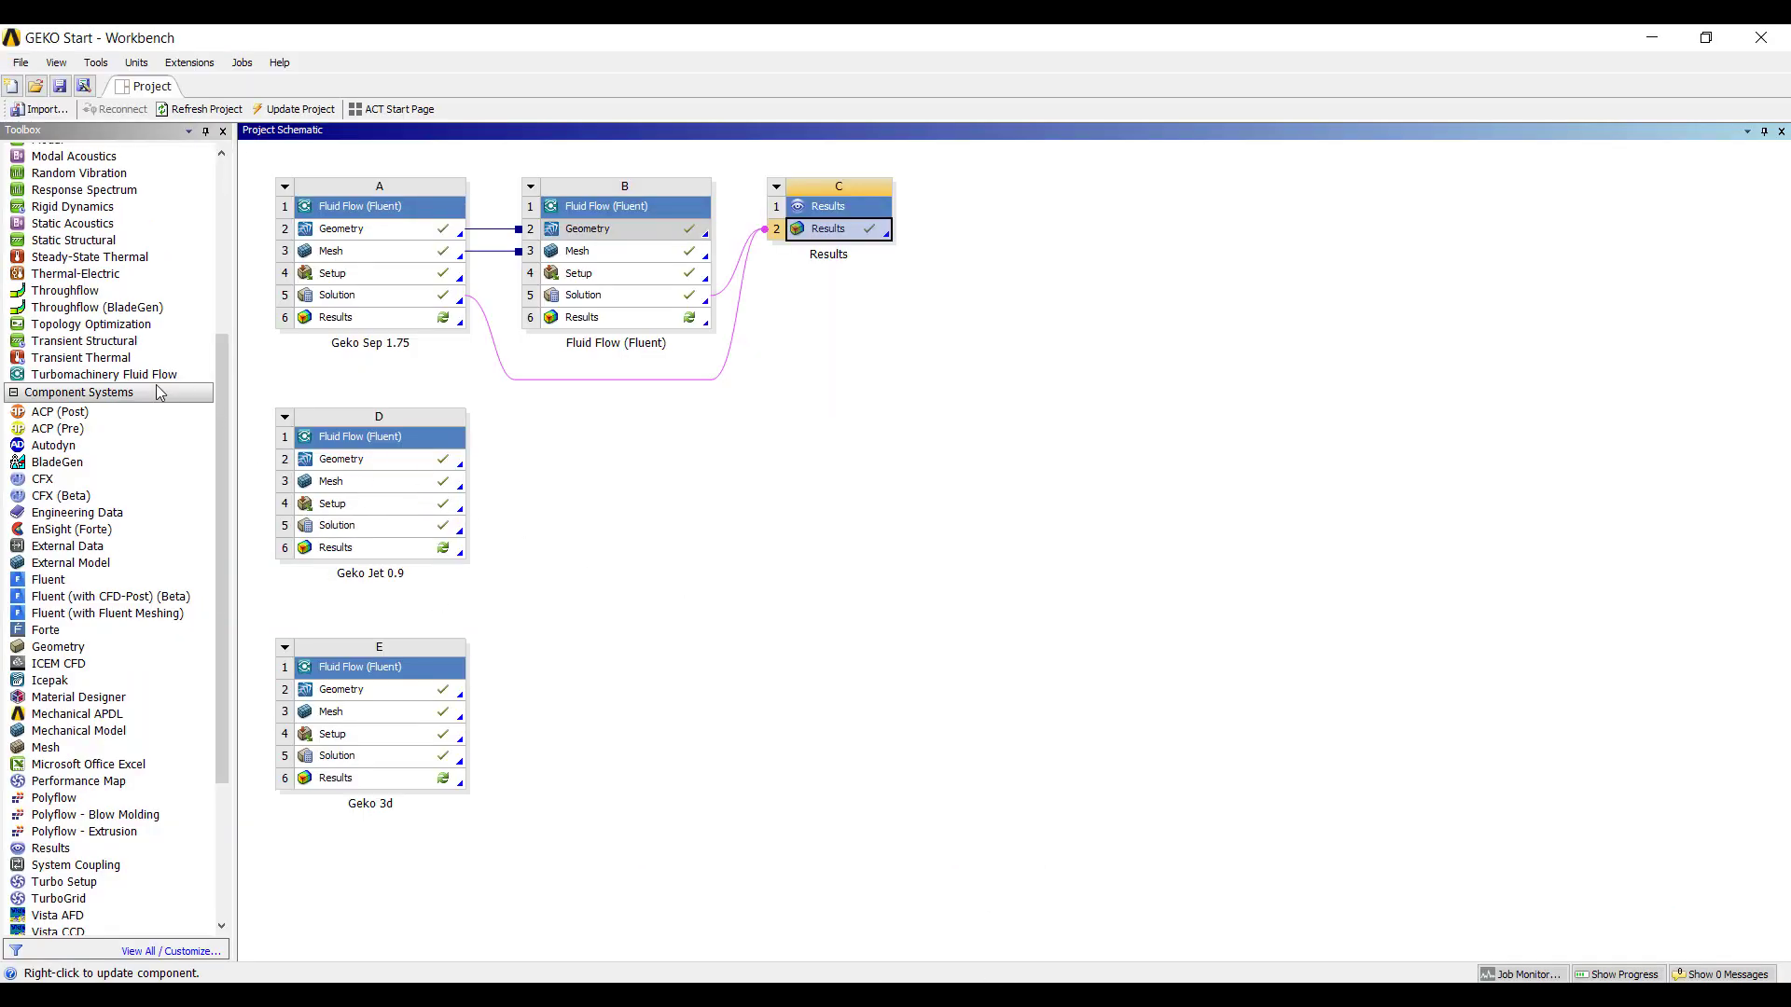
{"action": "scroll", "coordinate": [149, 373], "scroll_direction": "up", "scroll_amount": 6}
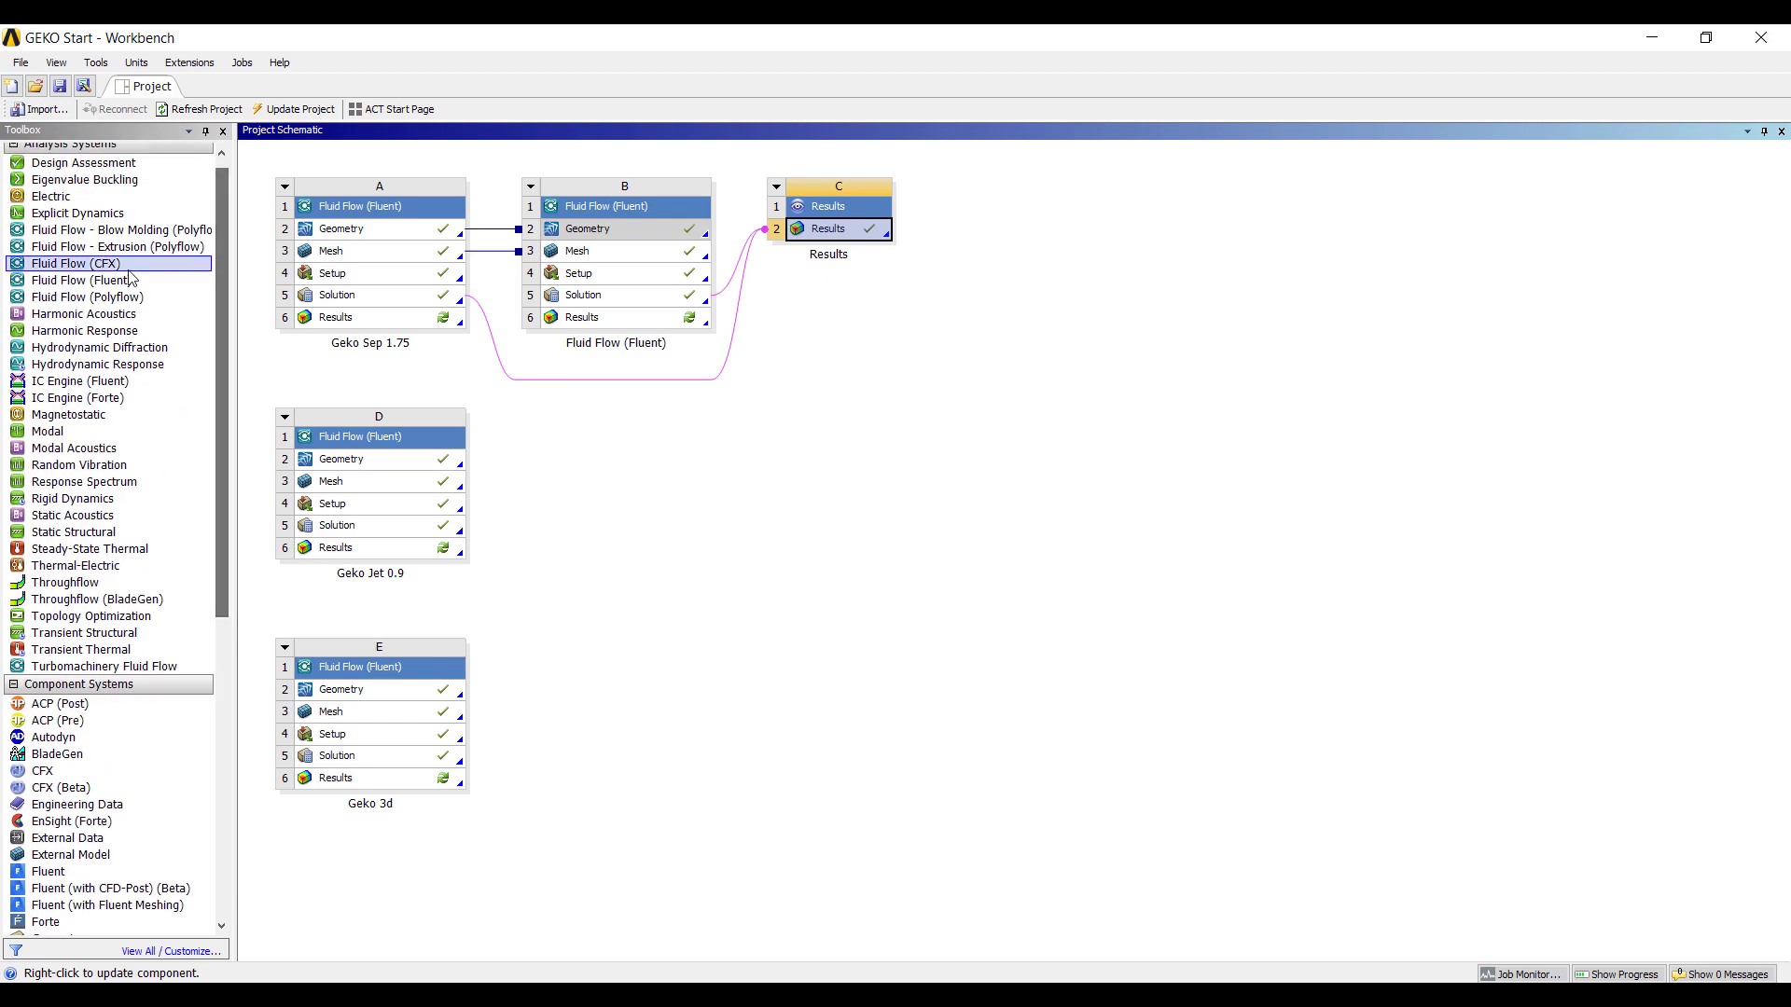
{"action": "left_click_drag", "start_coordinate": [126, 280], "coordinate": [434, 485]}
{"action": "double_click", "coordinate": [632, 509]}
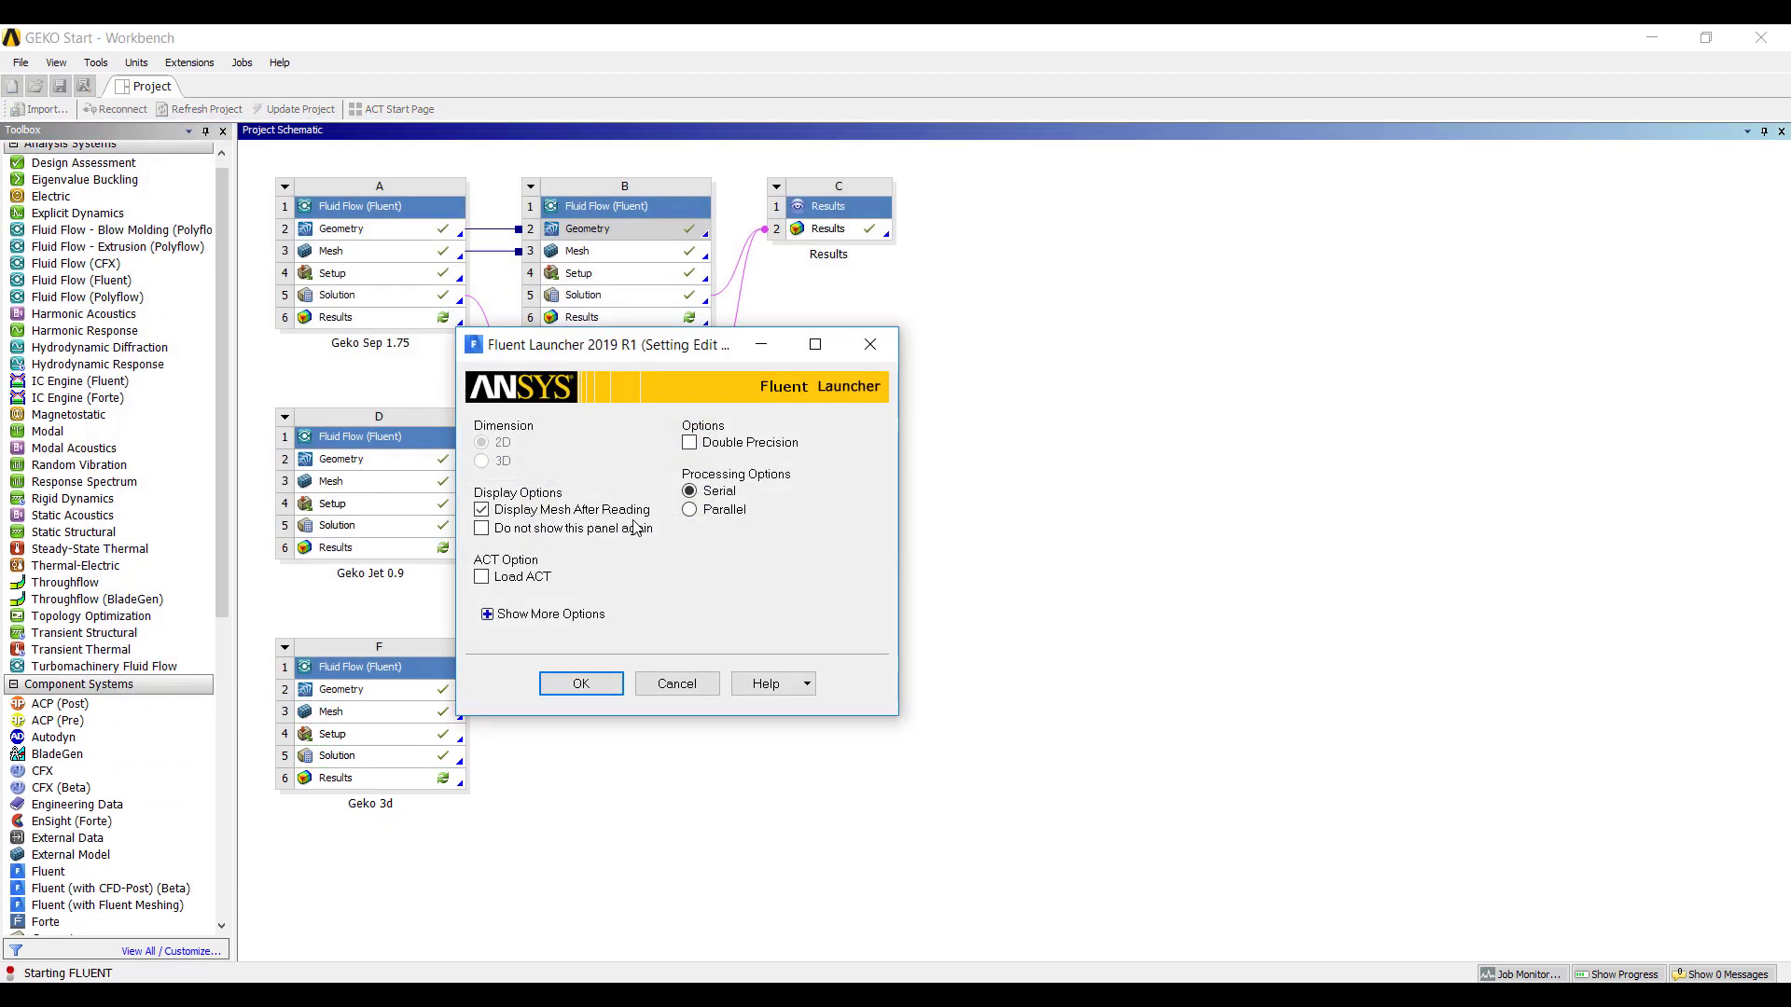
{"action": "left_click", "coordinate": [580, 684]}
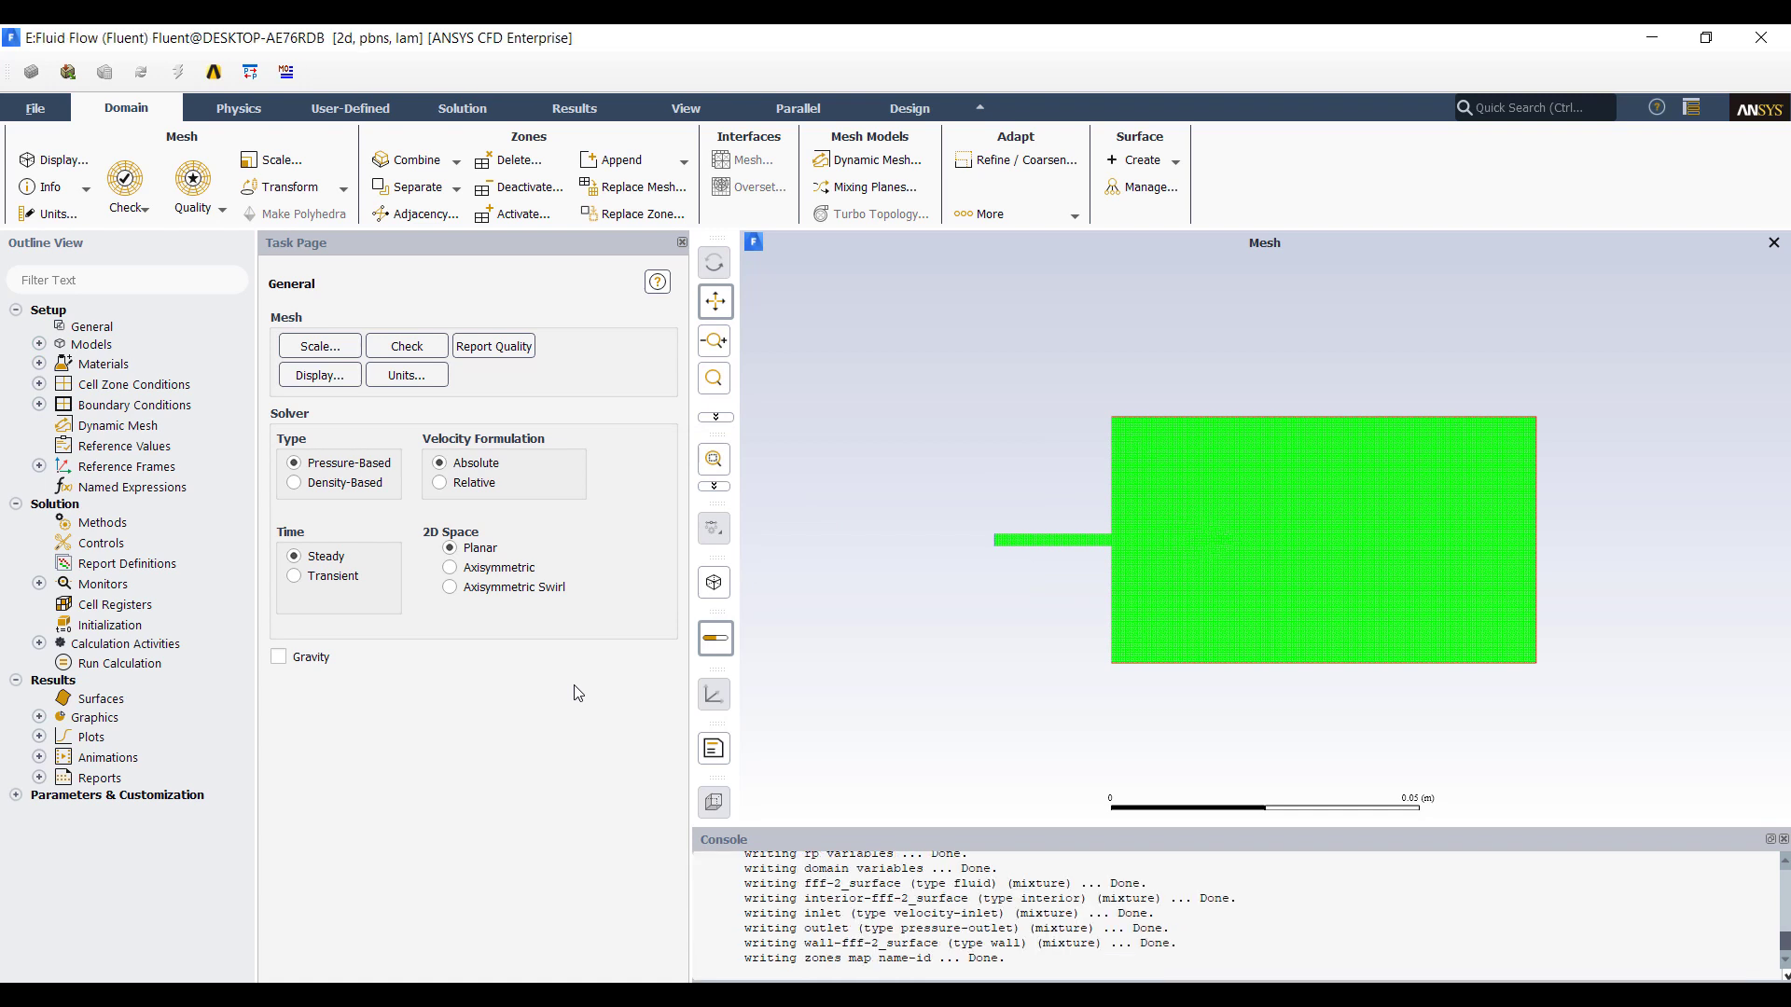
Step: Set the Viscous model to k-omega GEKO with CJET raised from 0.9 to 1.75
{"action": "left_click", "coordinate": [39, 344]}
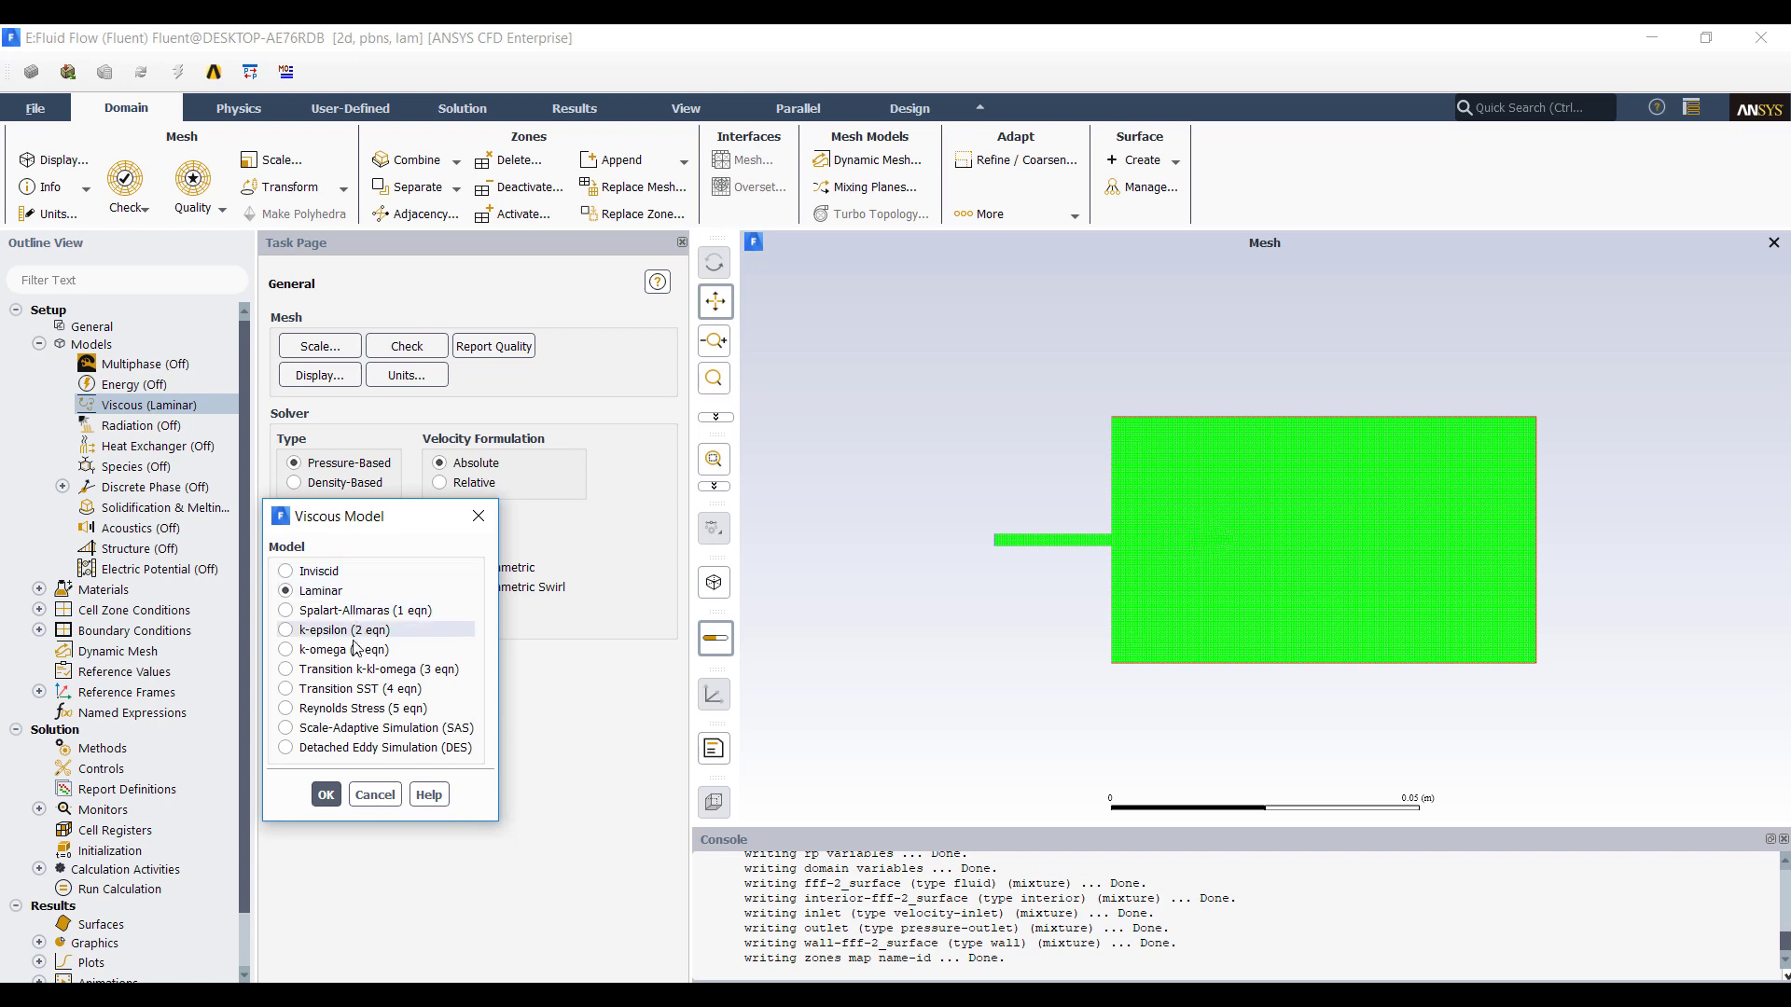
{"action": "left_click", "coordinate": [338, 653]}
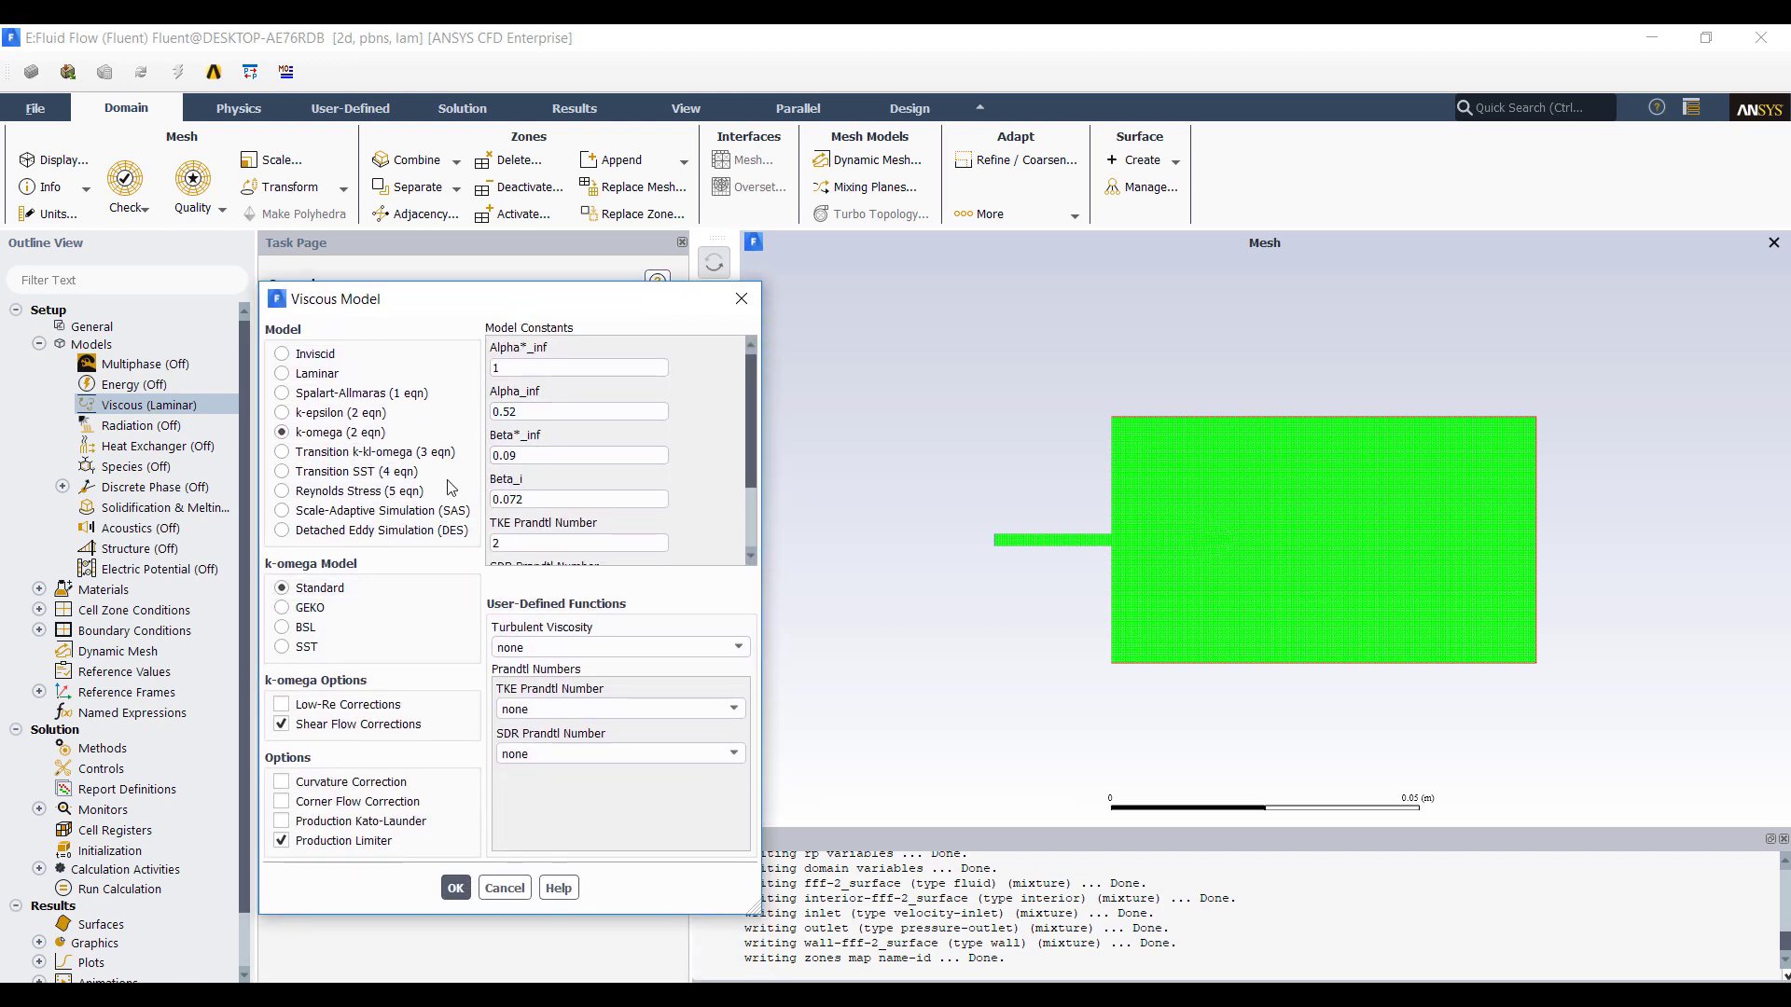
{"action": "left_click", "coordinate": [285, 608]}
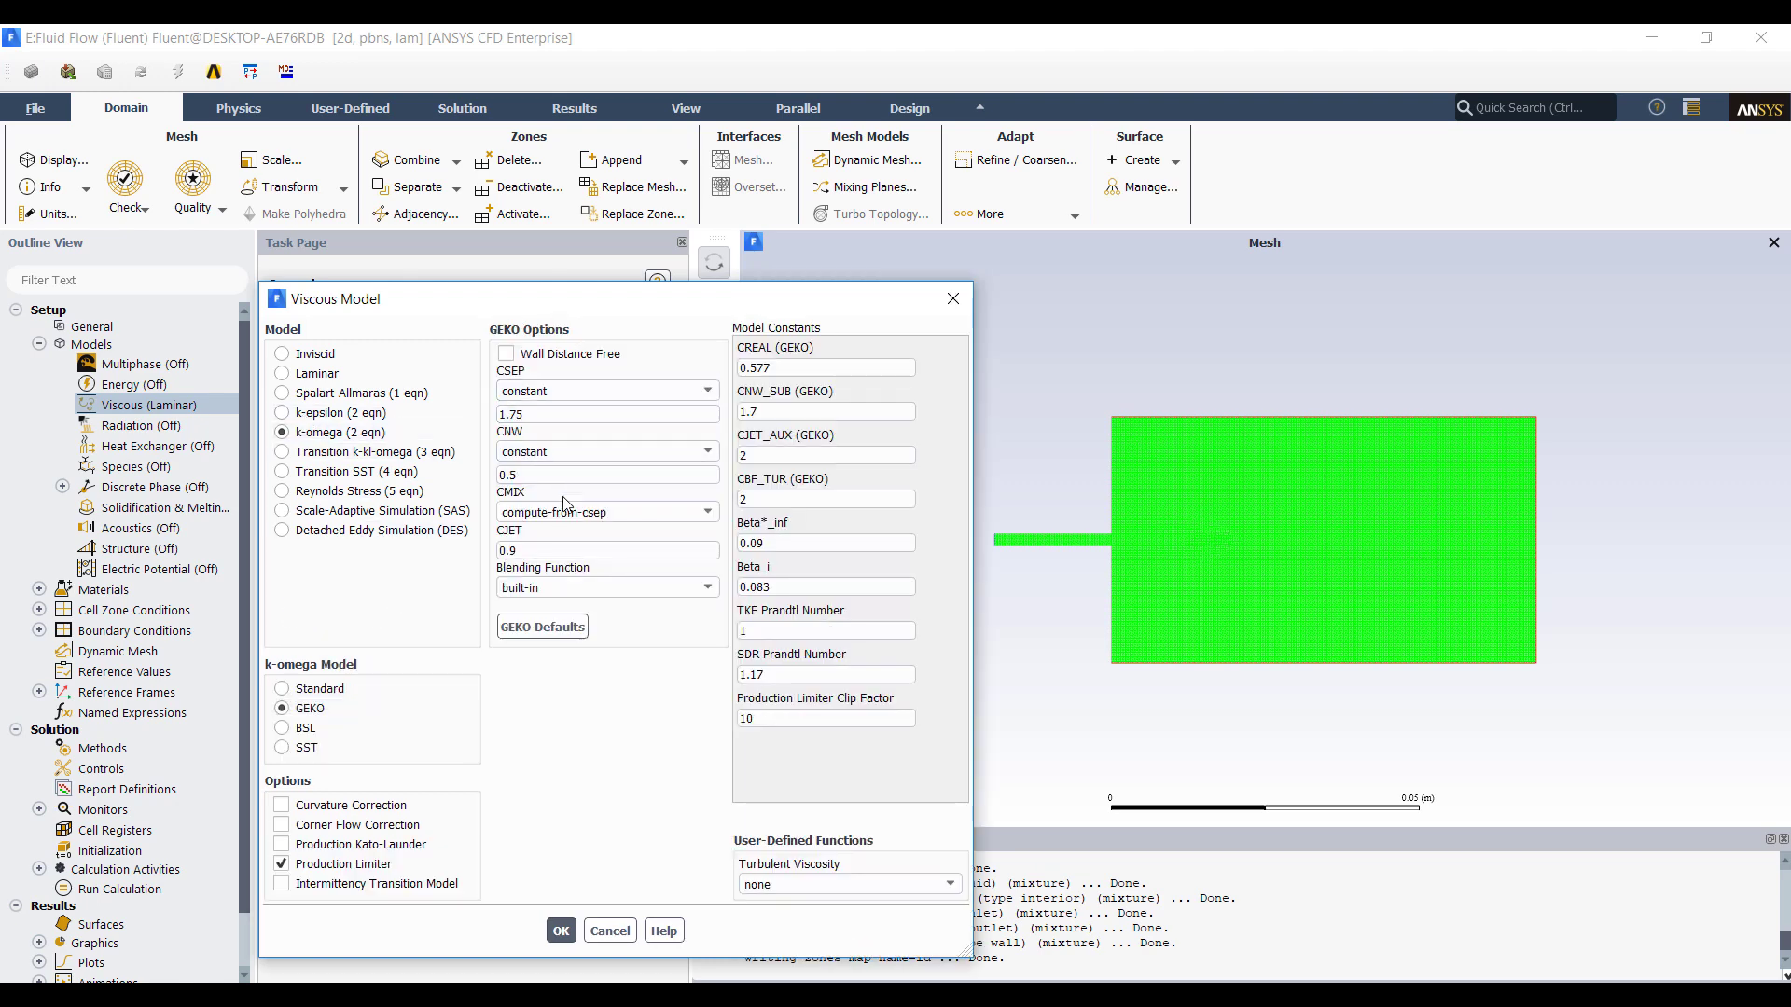
{"action": "left_click", "coordinate": [540, 546]}
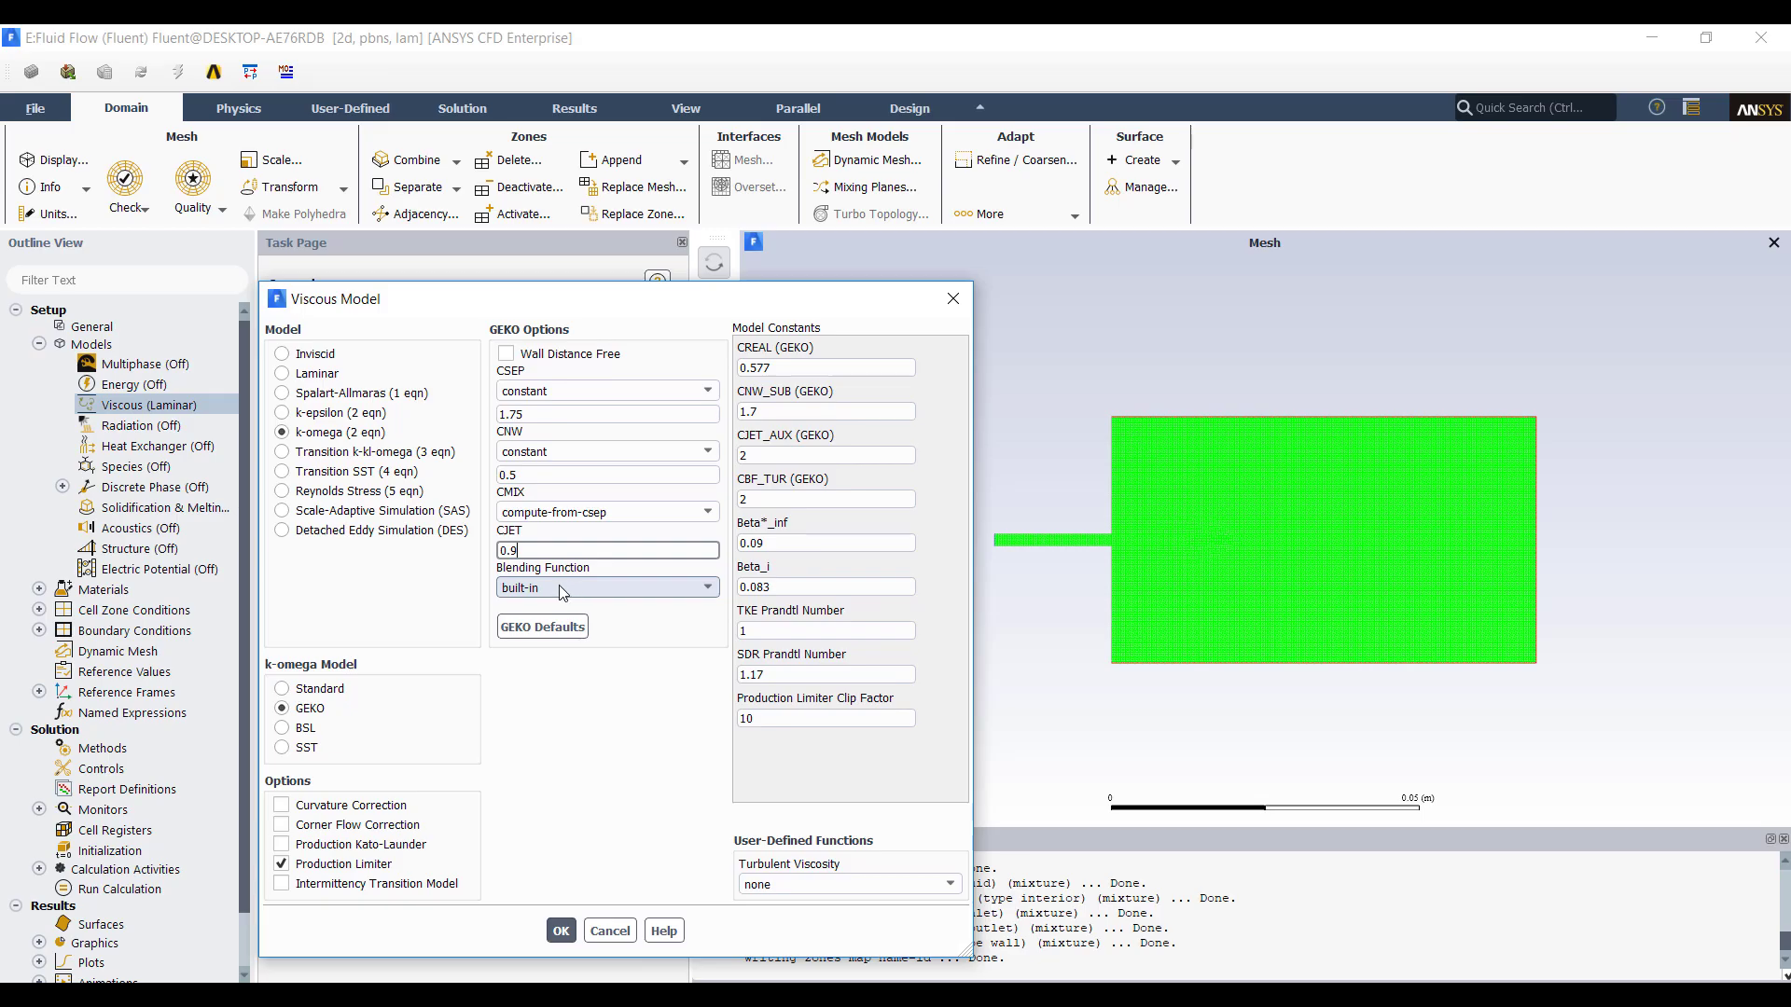
{"action": "key", "text": "BackSpace"}
{"action": "key", "text": "BackSpace"}
{"action": "key", "text": "BackSpace"}
{"action": "type", "text": "7"}
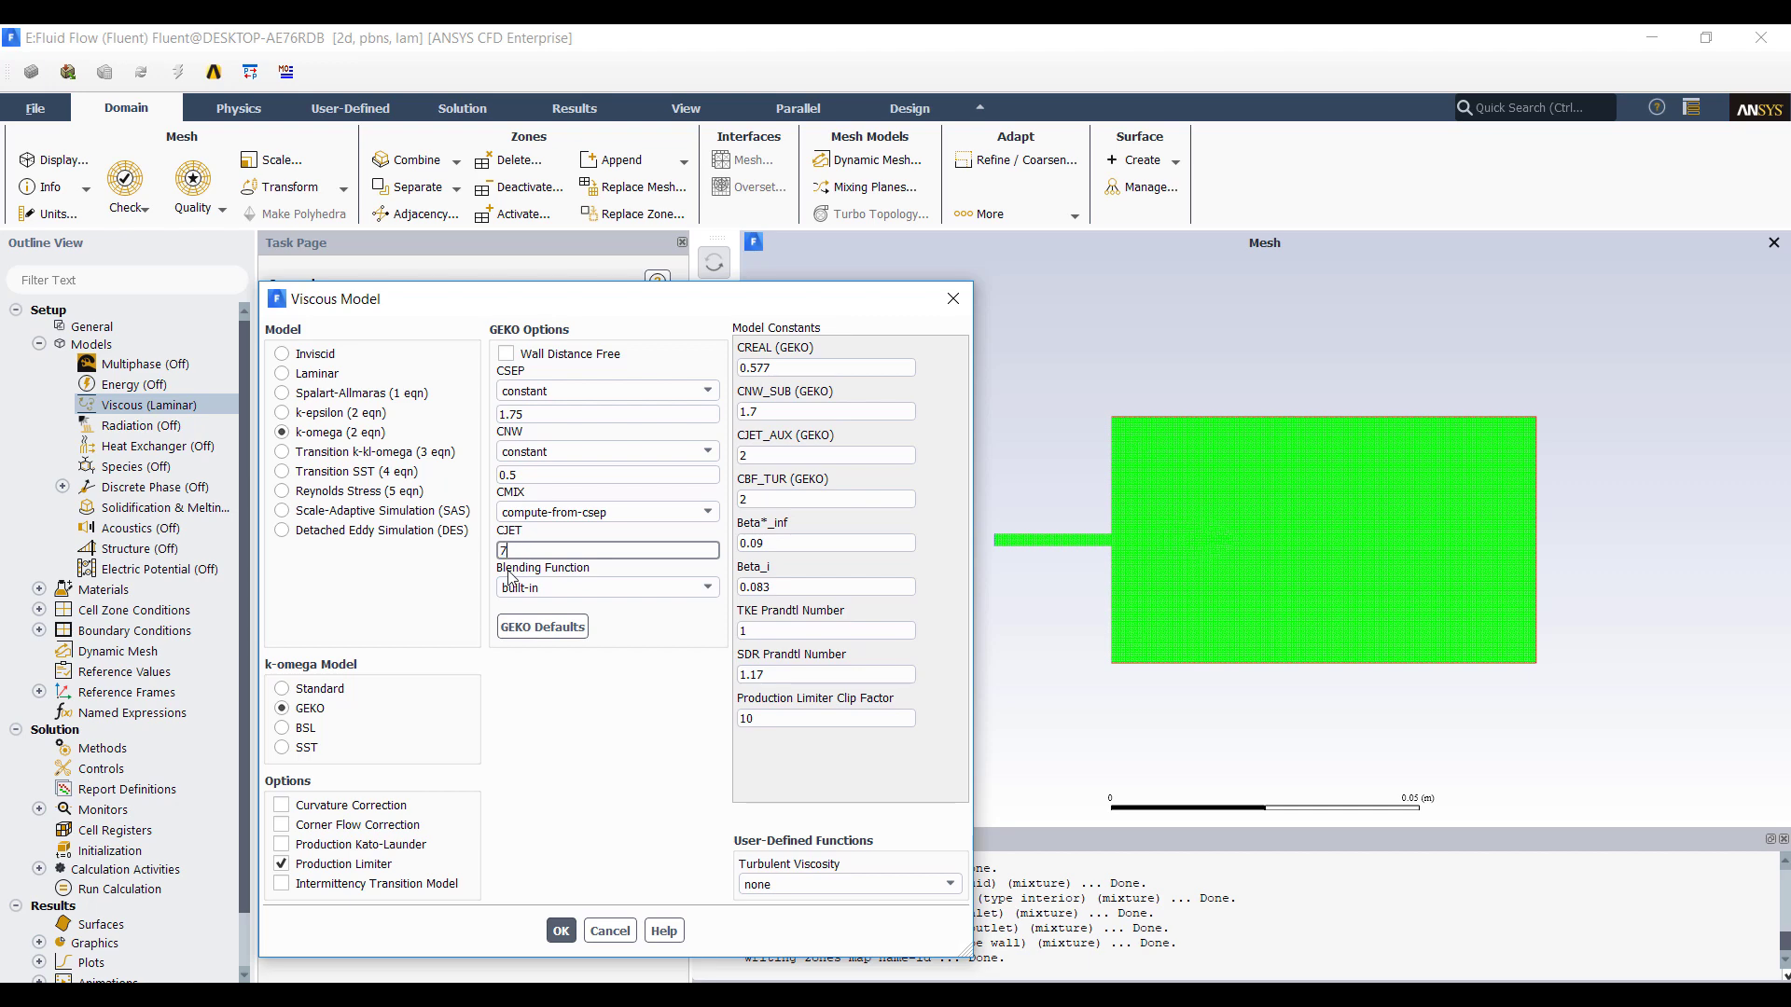
{"action": "key", "text": "BackSpace"}
{"action": "type", "text": "1.75"}
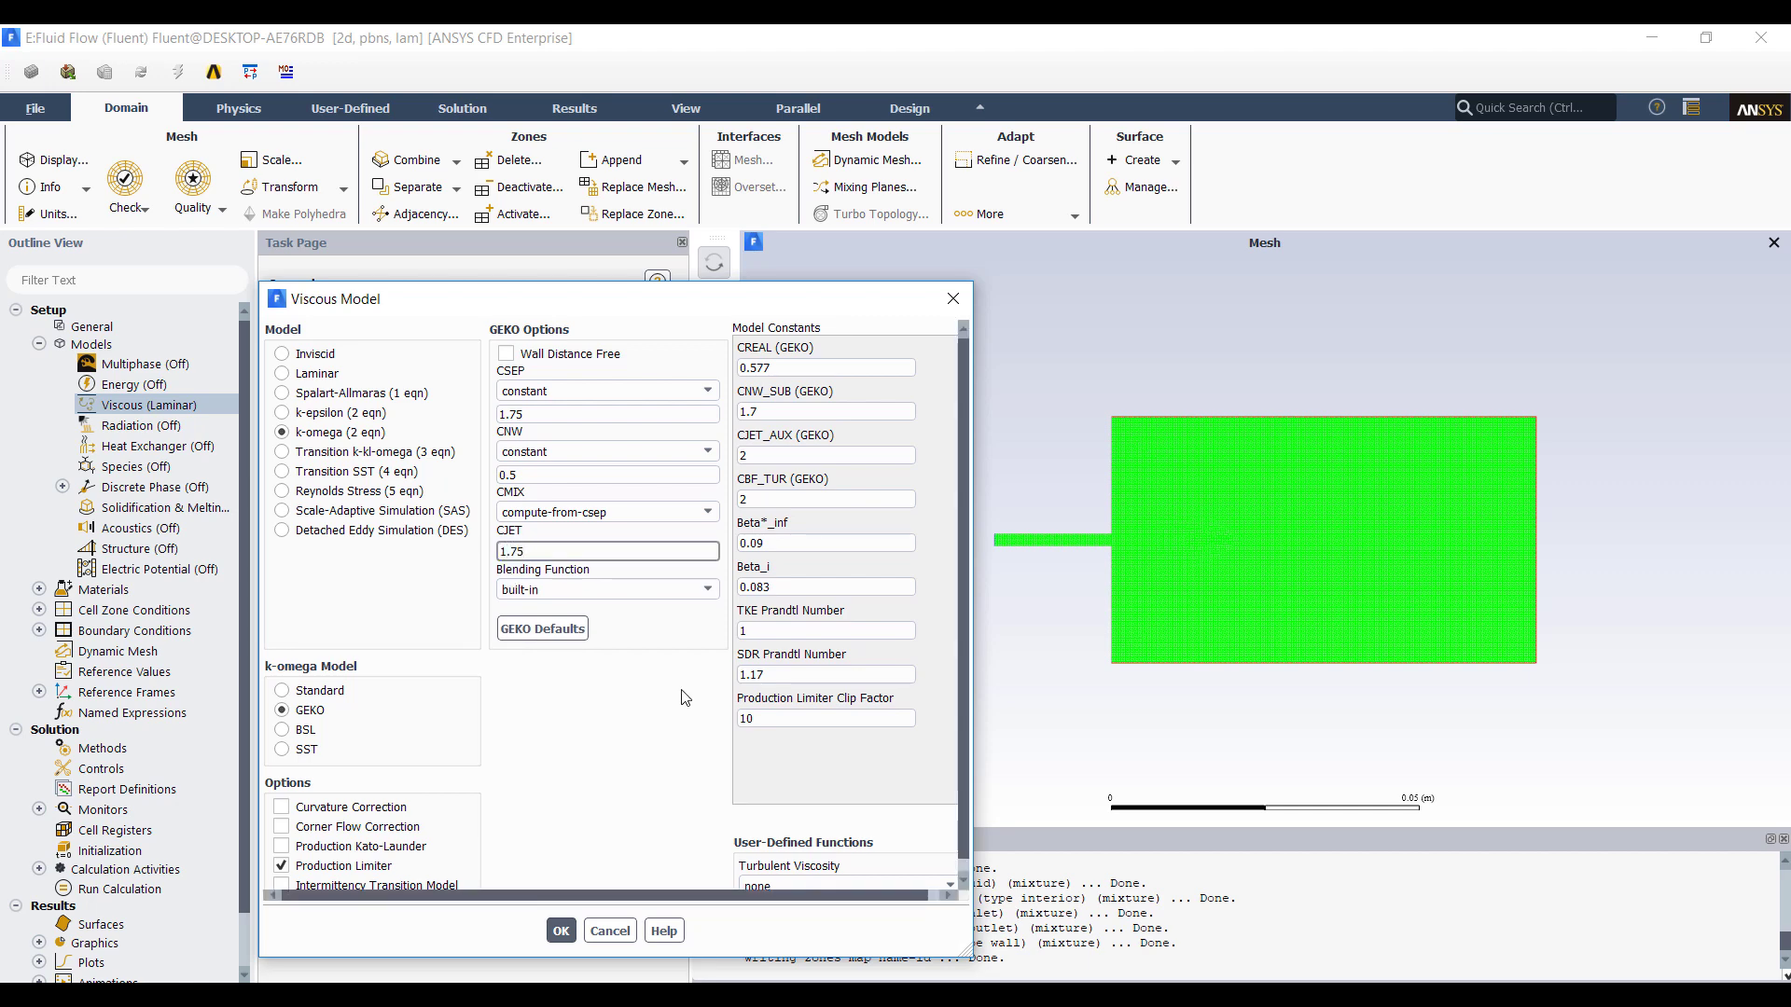
{"action": "left_click_drag", "start_coordinate": [702, 308], "coordinate": [715, 241]}
{"action": "left_click", "coordinate": [577, 861]}
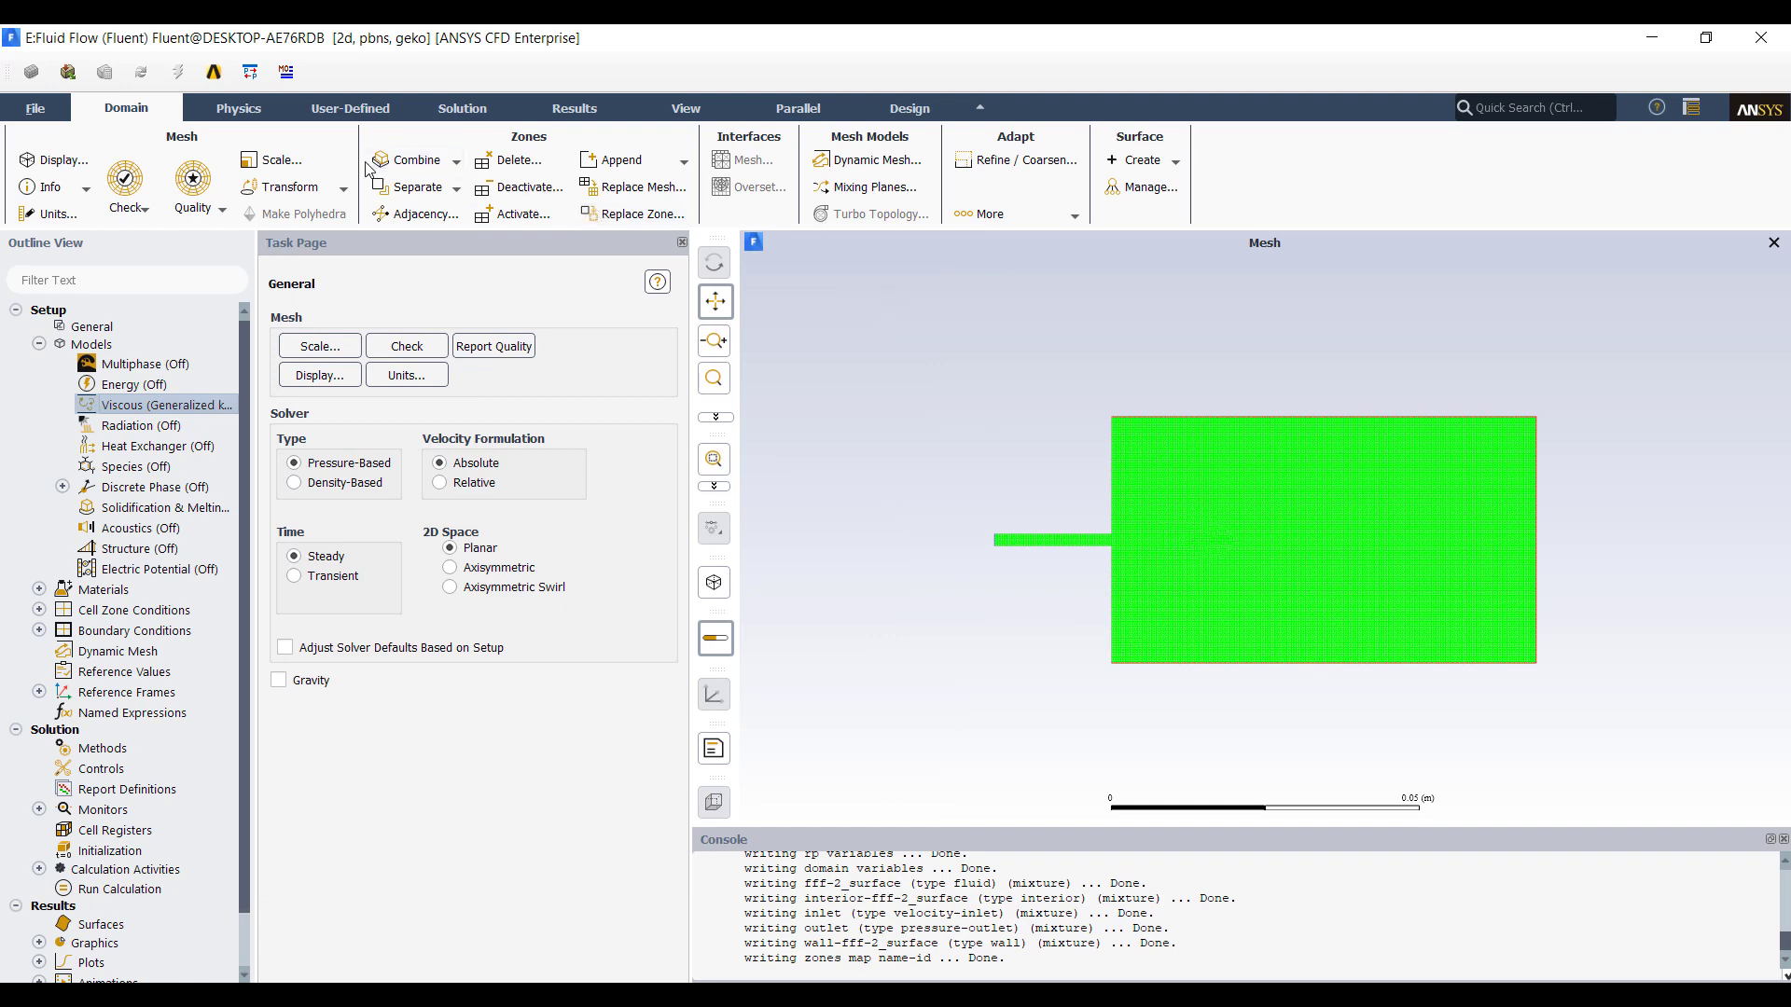
Step: Review the inlet settings, initialize, and run the jet case to convergence at 27 iterations
{"action": "left_click", "coordinate": [40, 631]}
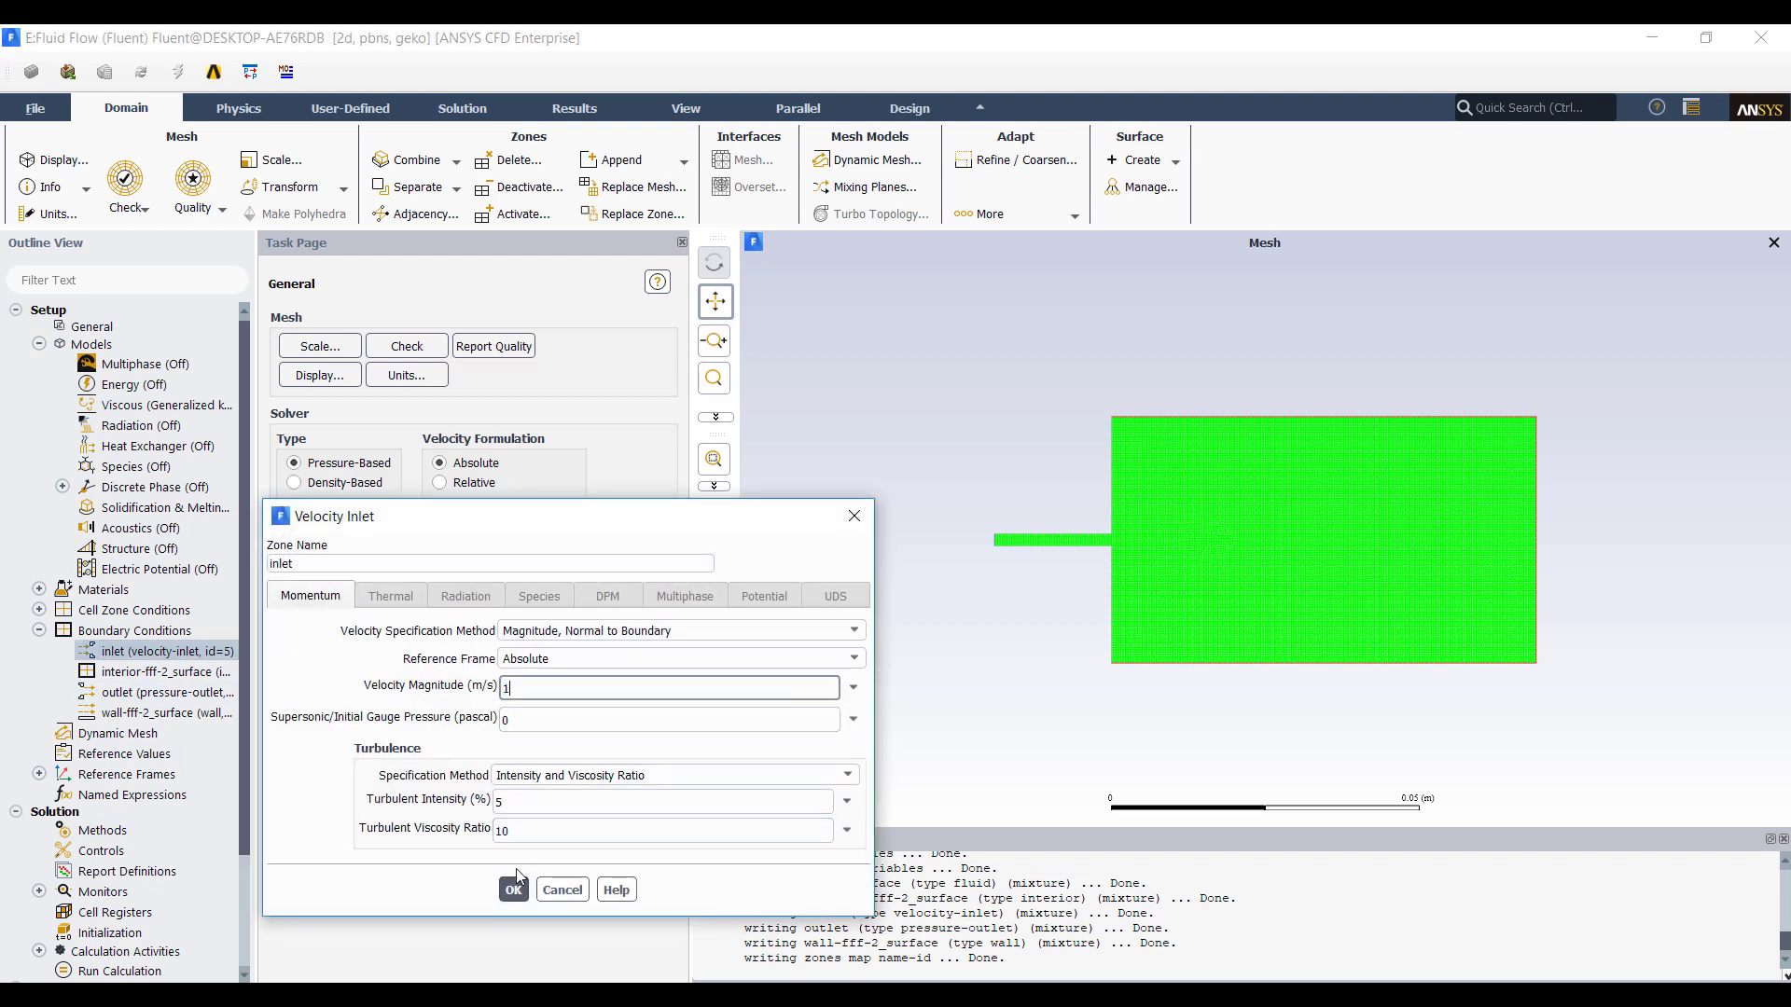
{"action": "left_click", "coordinate": [513, 889]}
{"action": "left_click", "coordinate": [479, 119]}
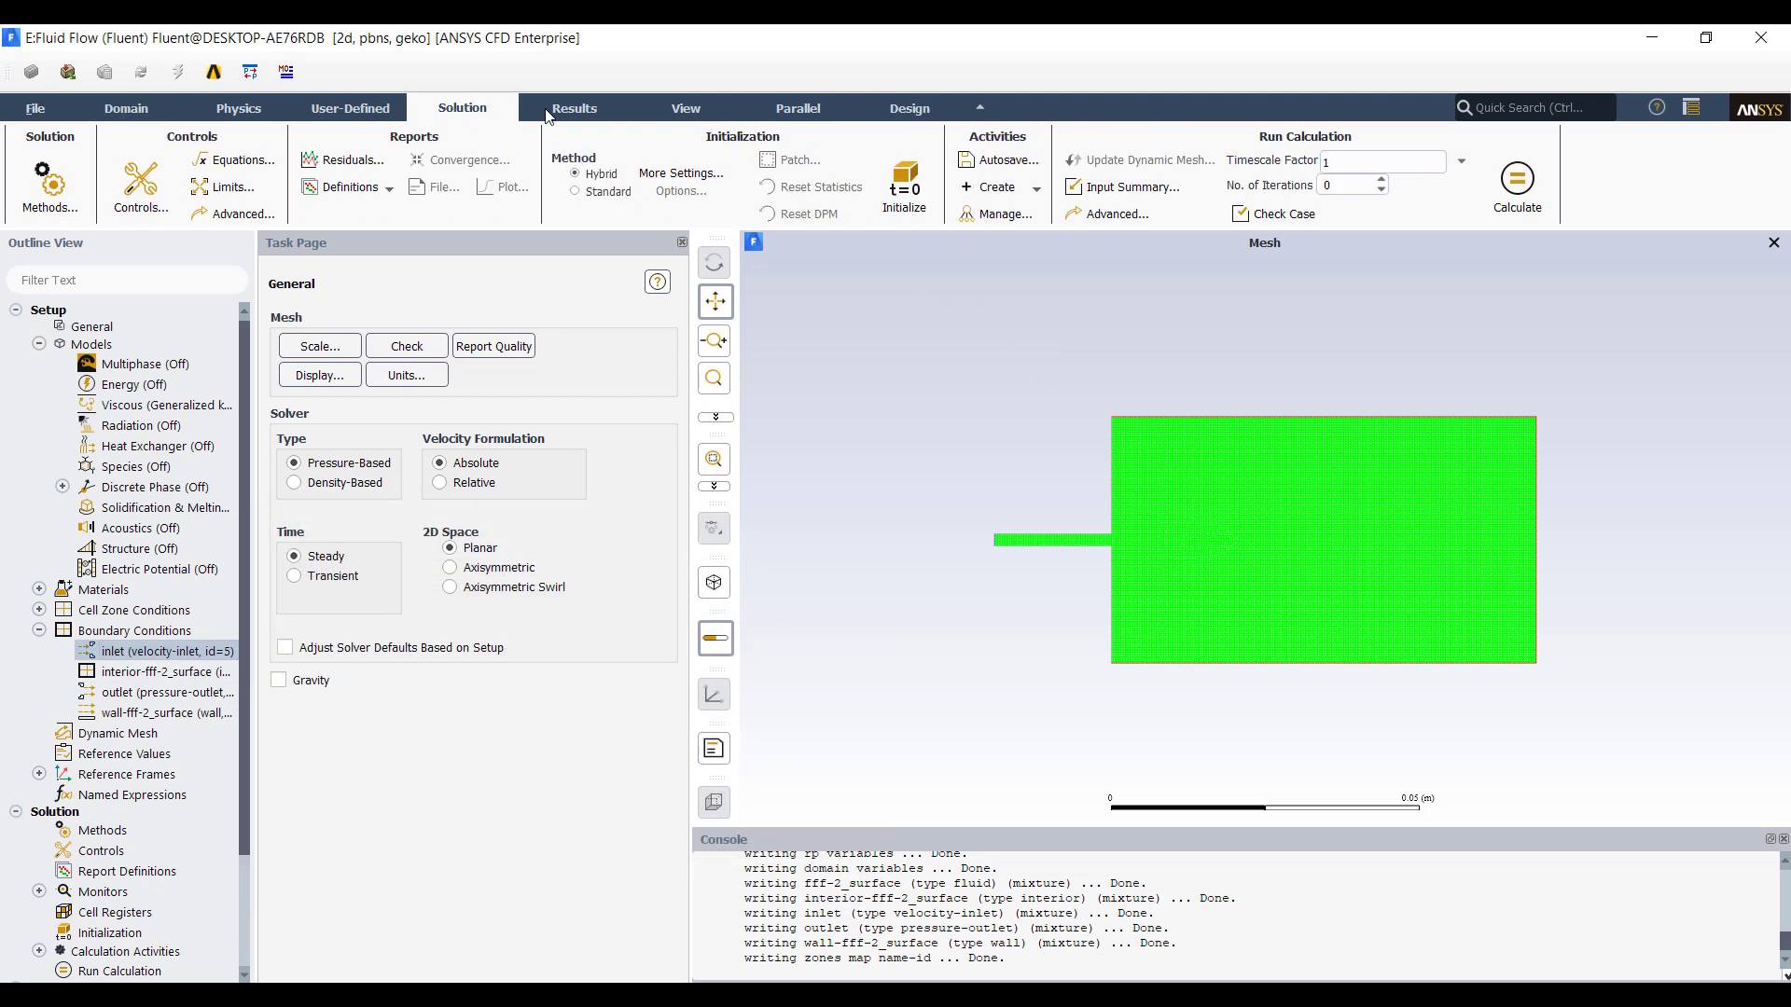
{"action": "left_click", "coordinate": [903, 187]}
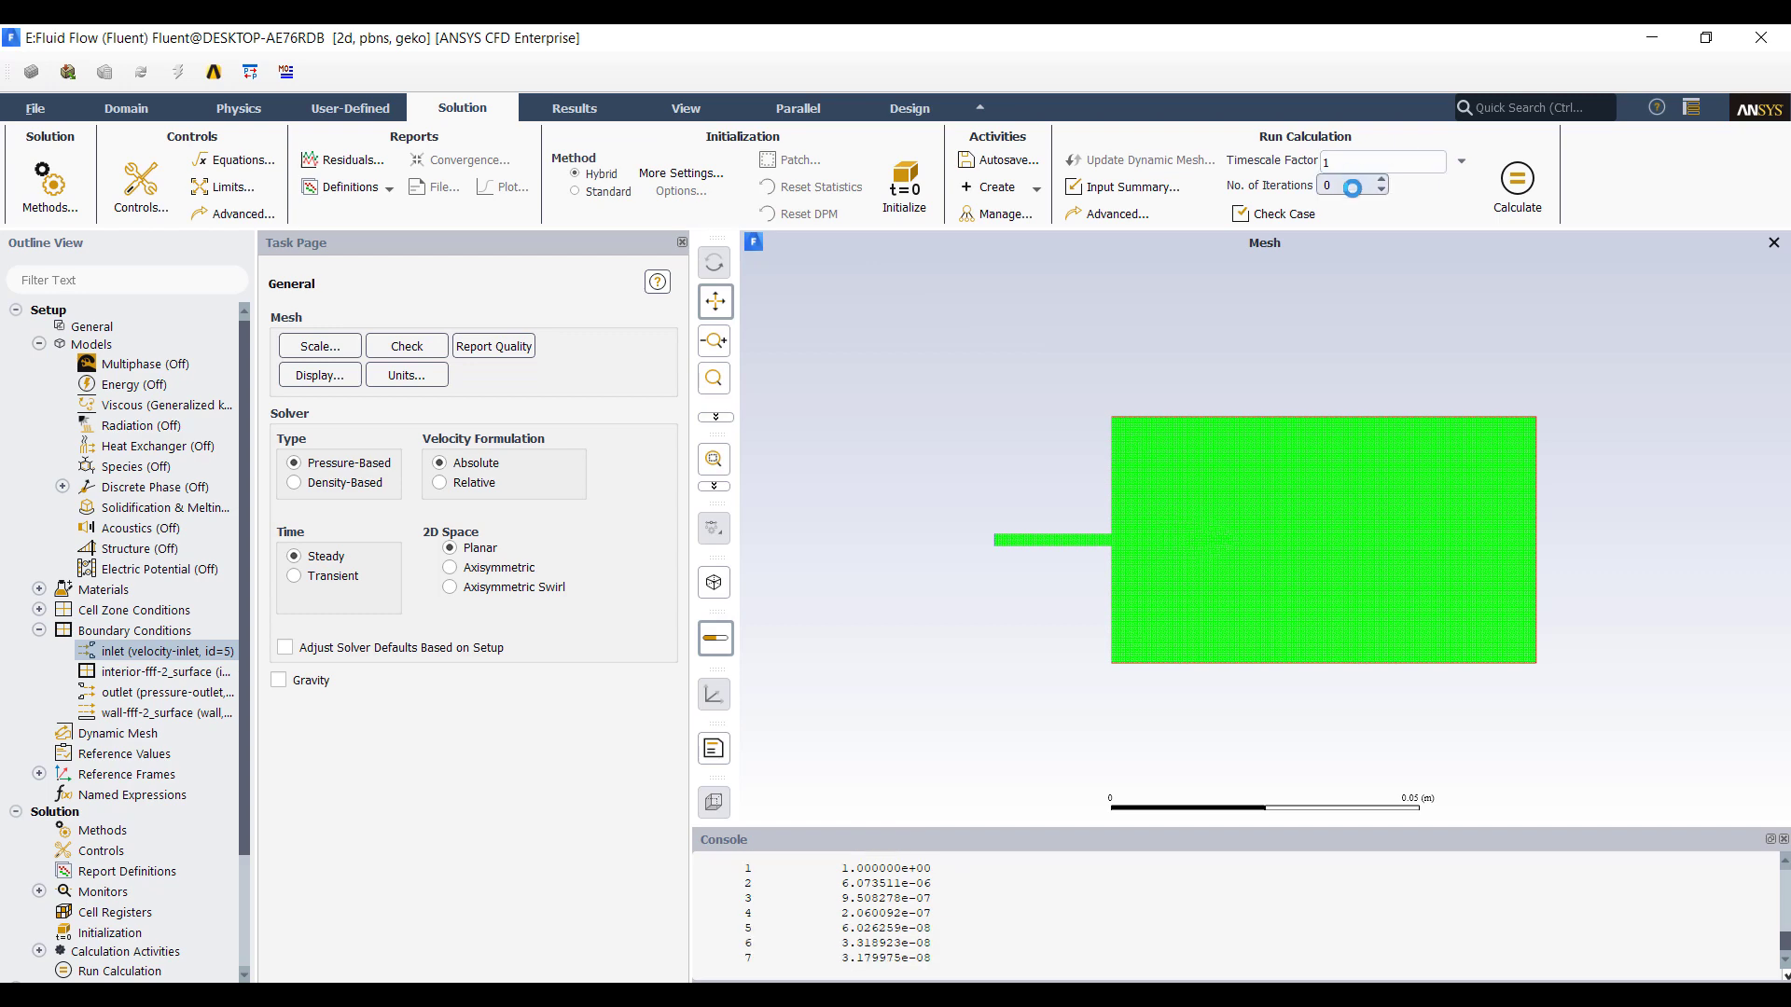
{"action": "double_click", "coordinate": [1351, 187]}
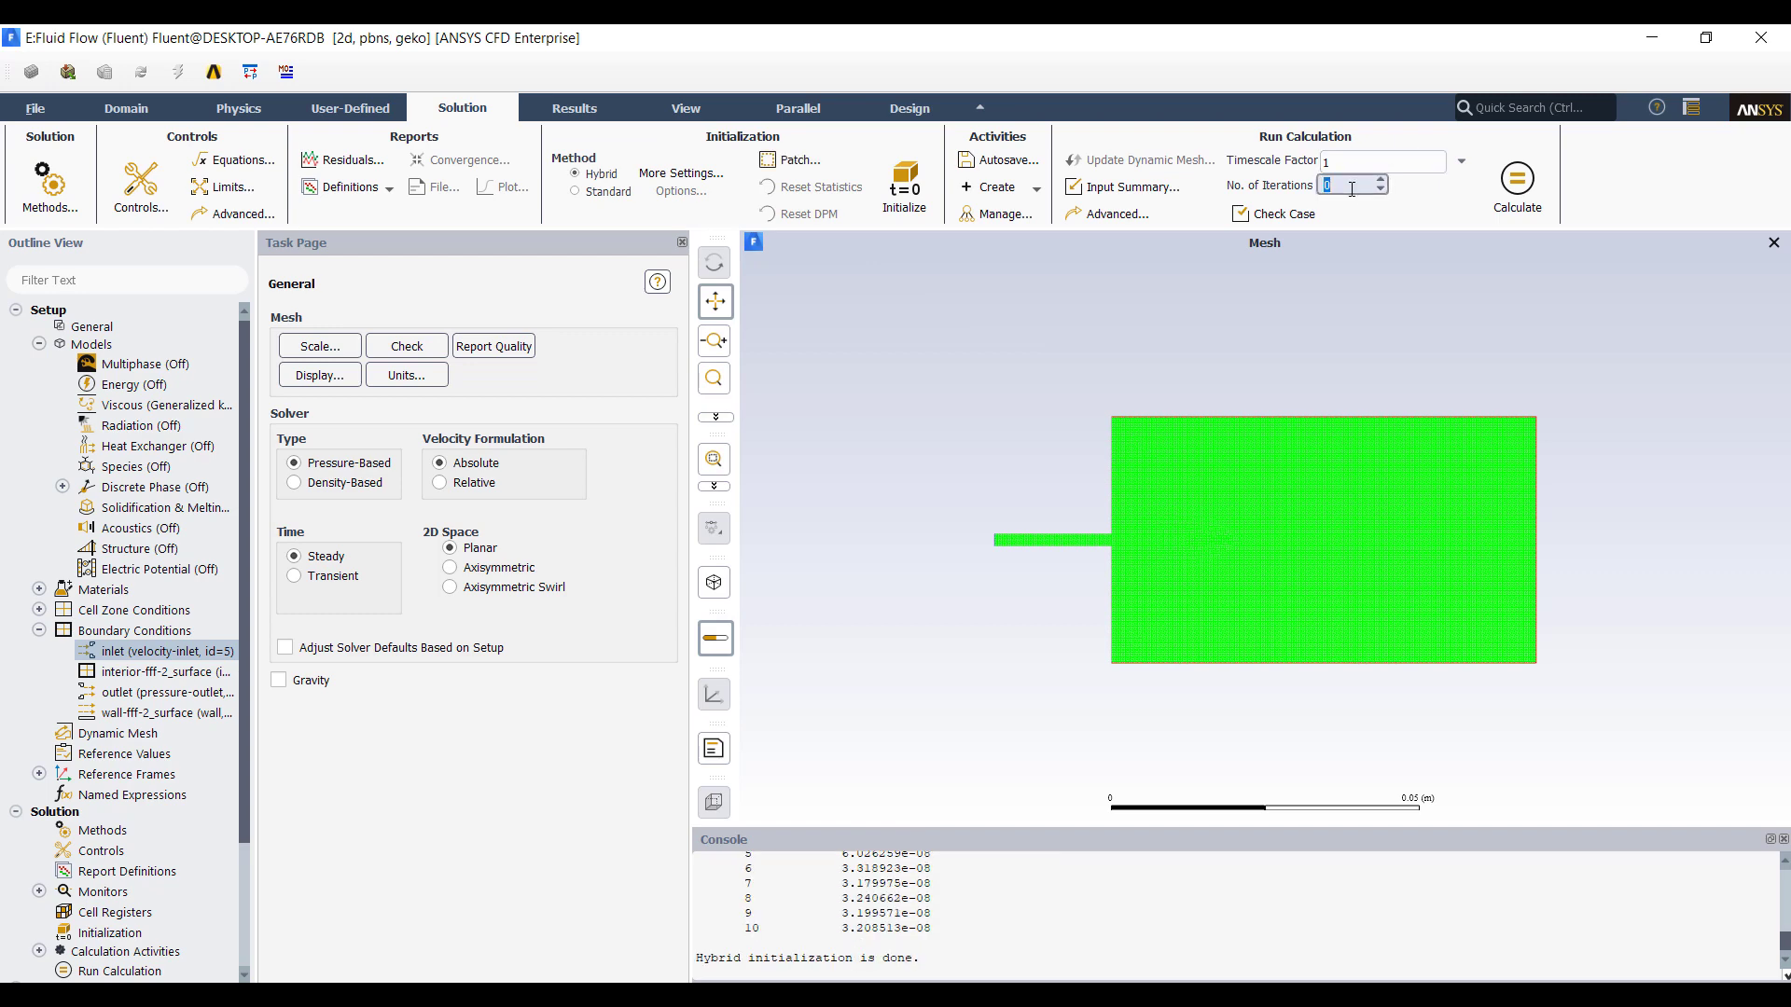
{"action": "left_click", "coordinate": [1517, 187]}
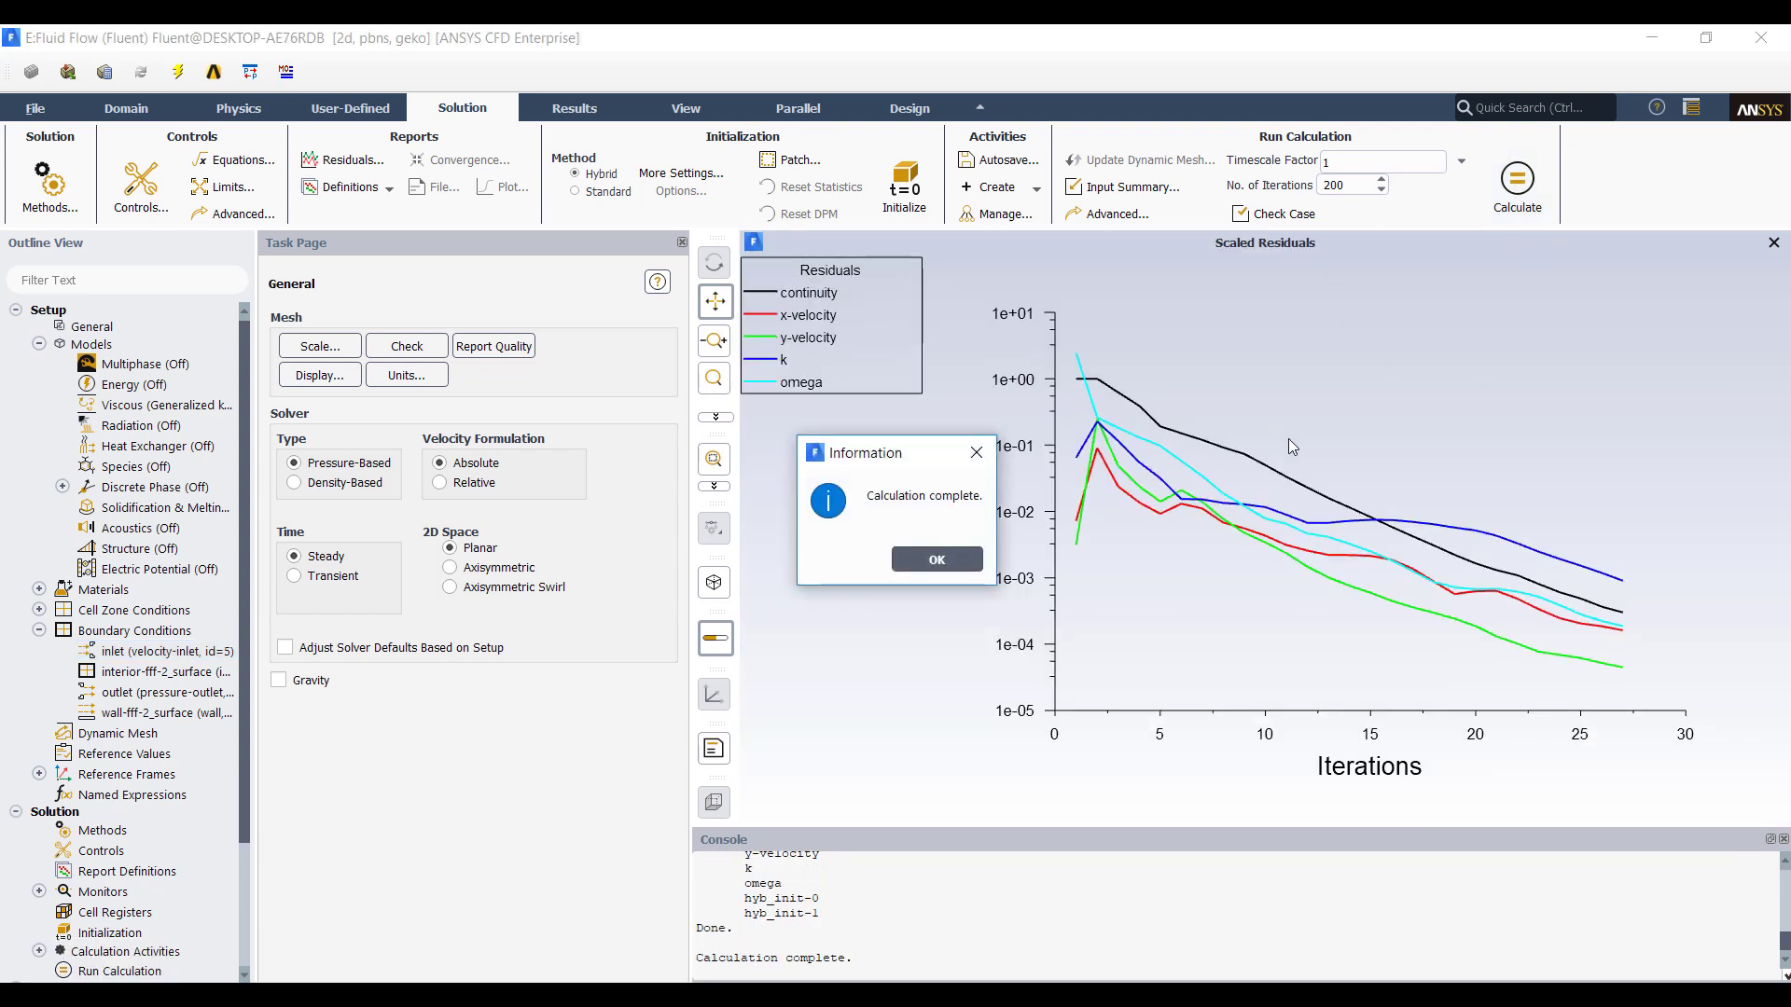
{"action": "left_click", "coordinate": [934, 560]}
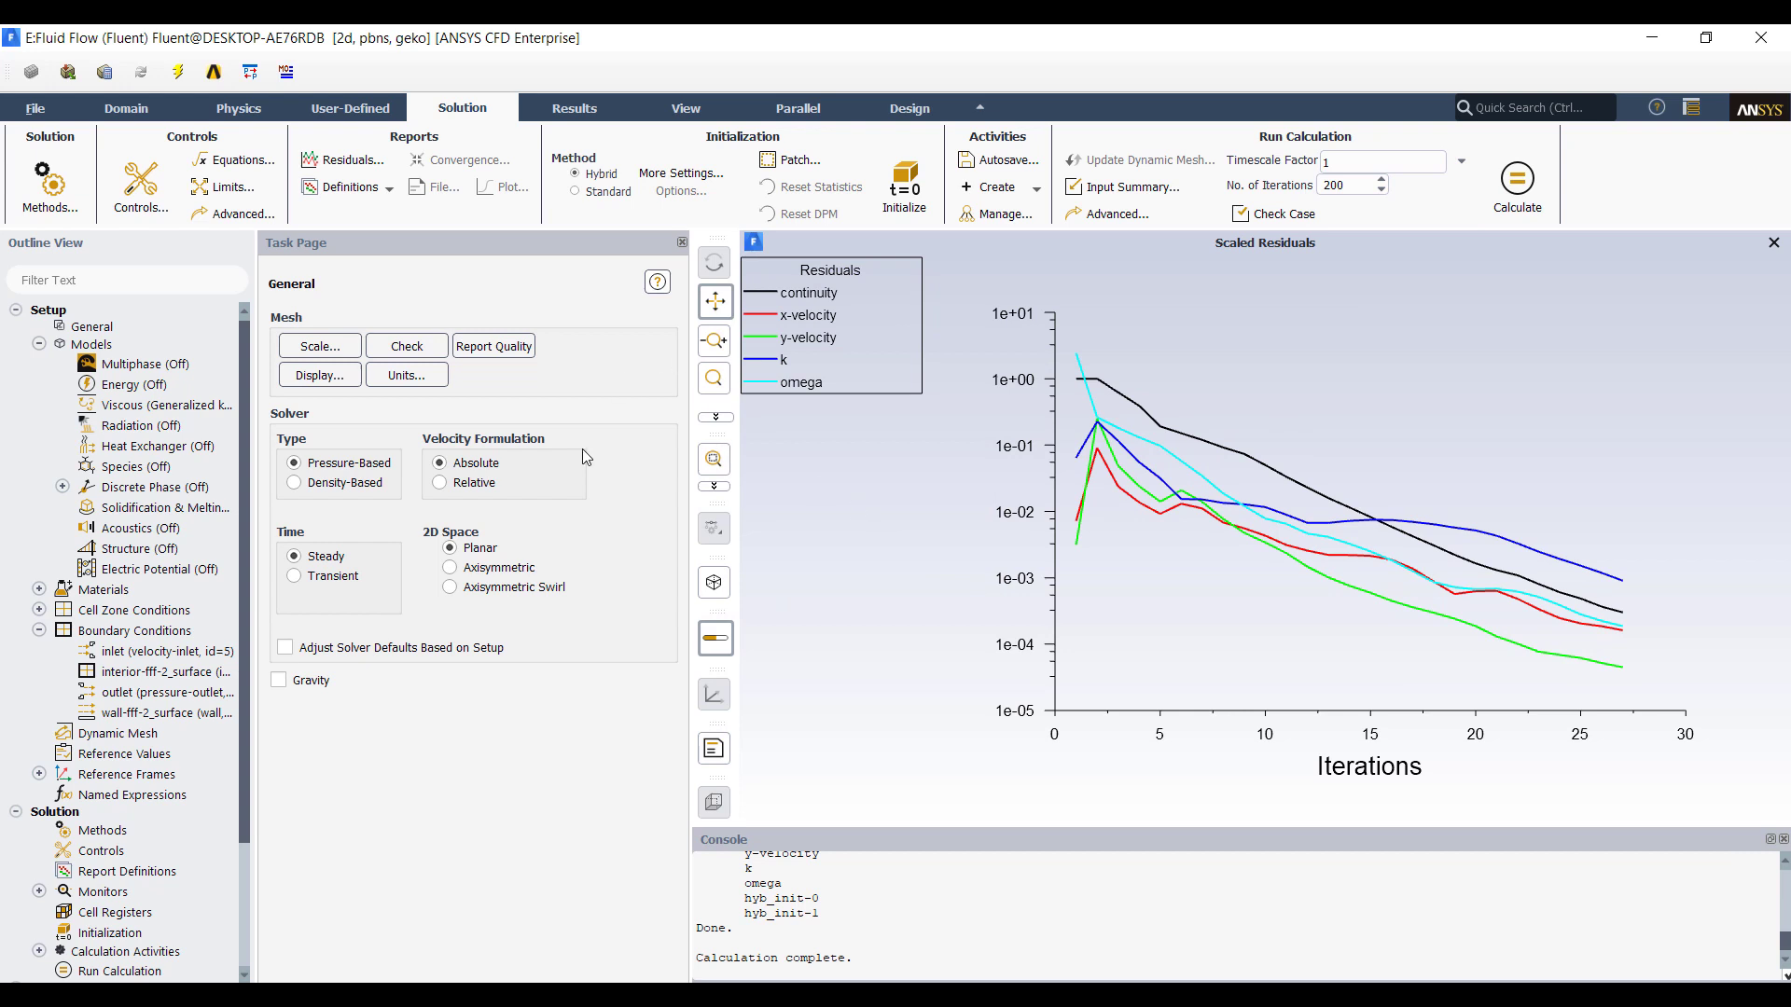
Step: Show the Solution Methods page with the Coupled scheme and discretization choices
{"action": "scroll", "coordinate": [108, 788], "scroll_direction": "down", "scroll_amount": 1}
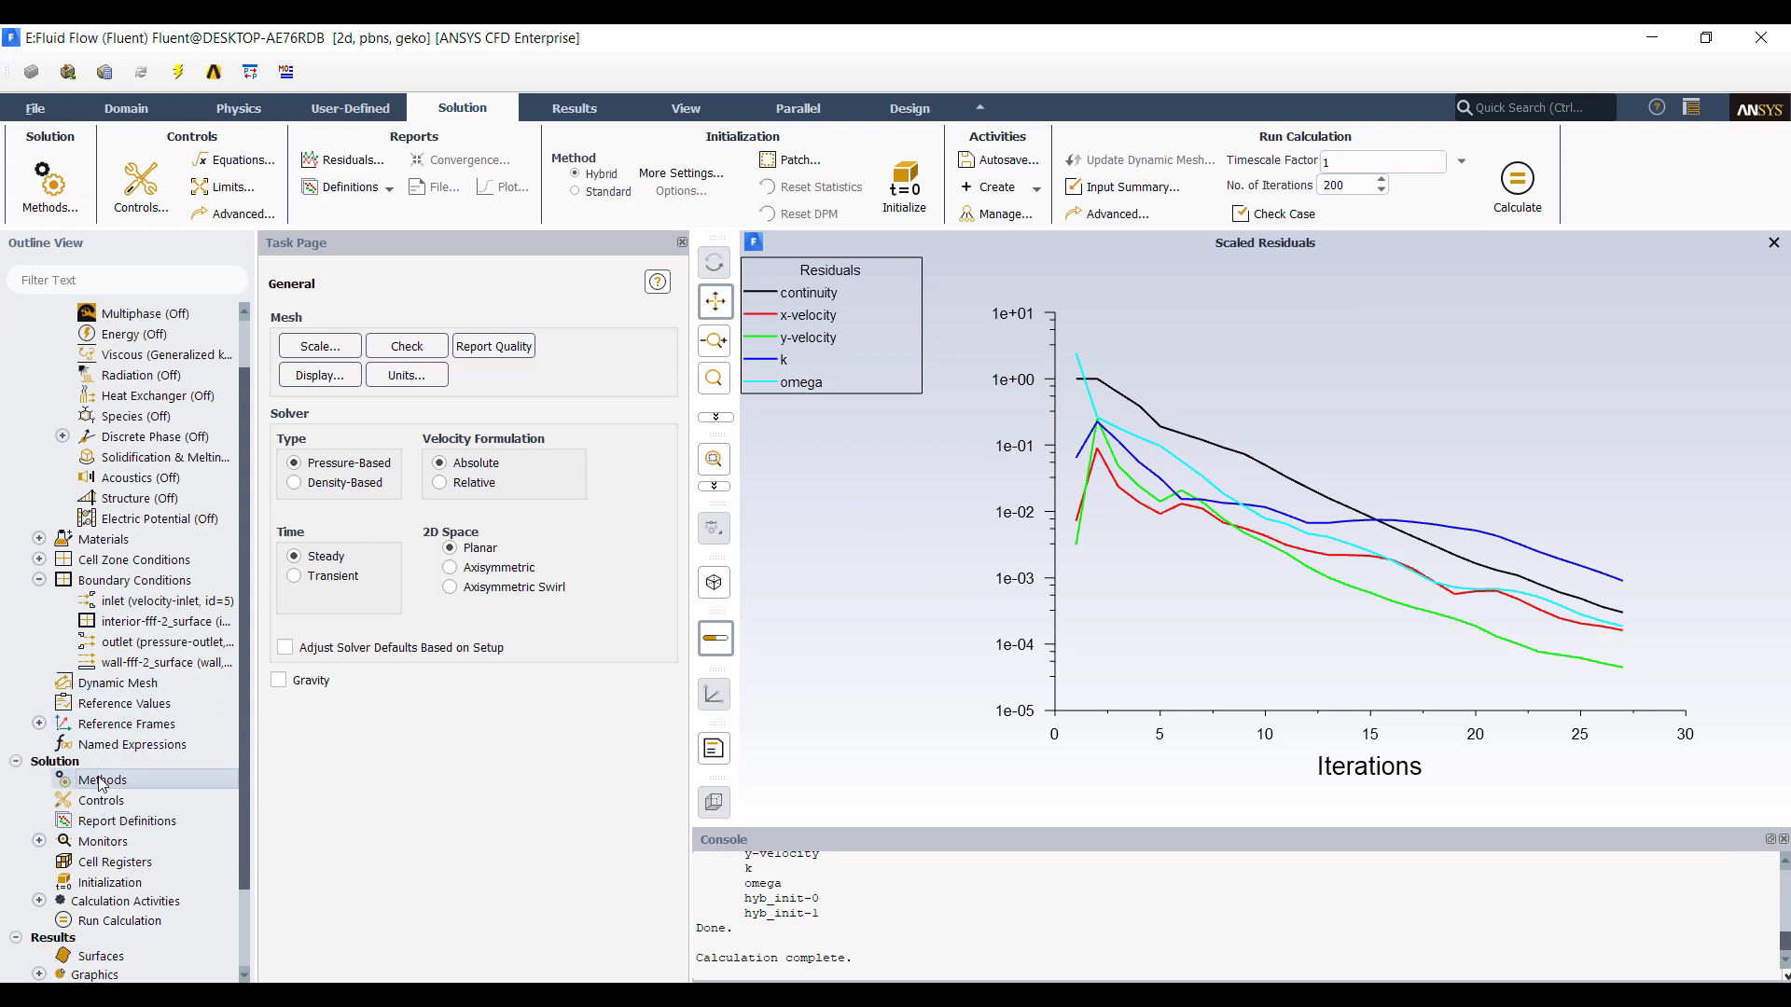
{"action": "left_click", "coordinate": [103, 782]}
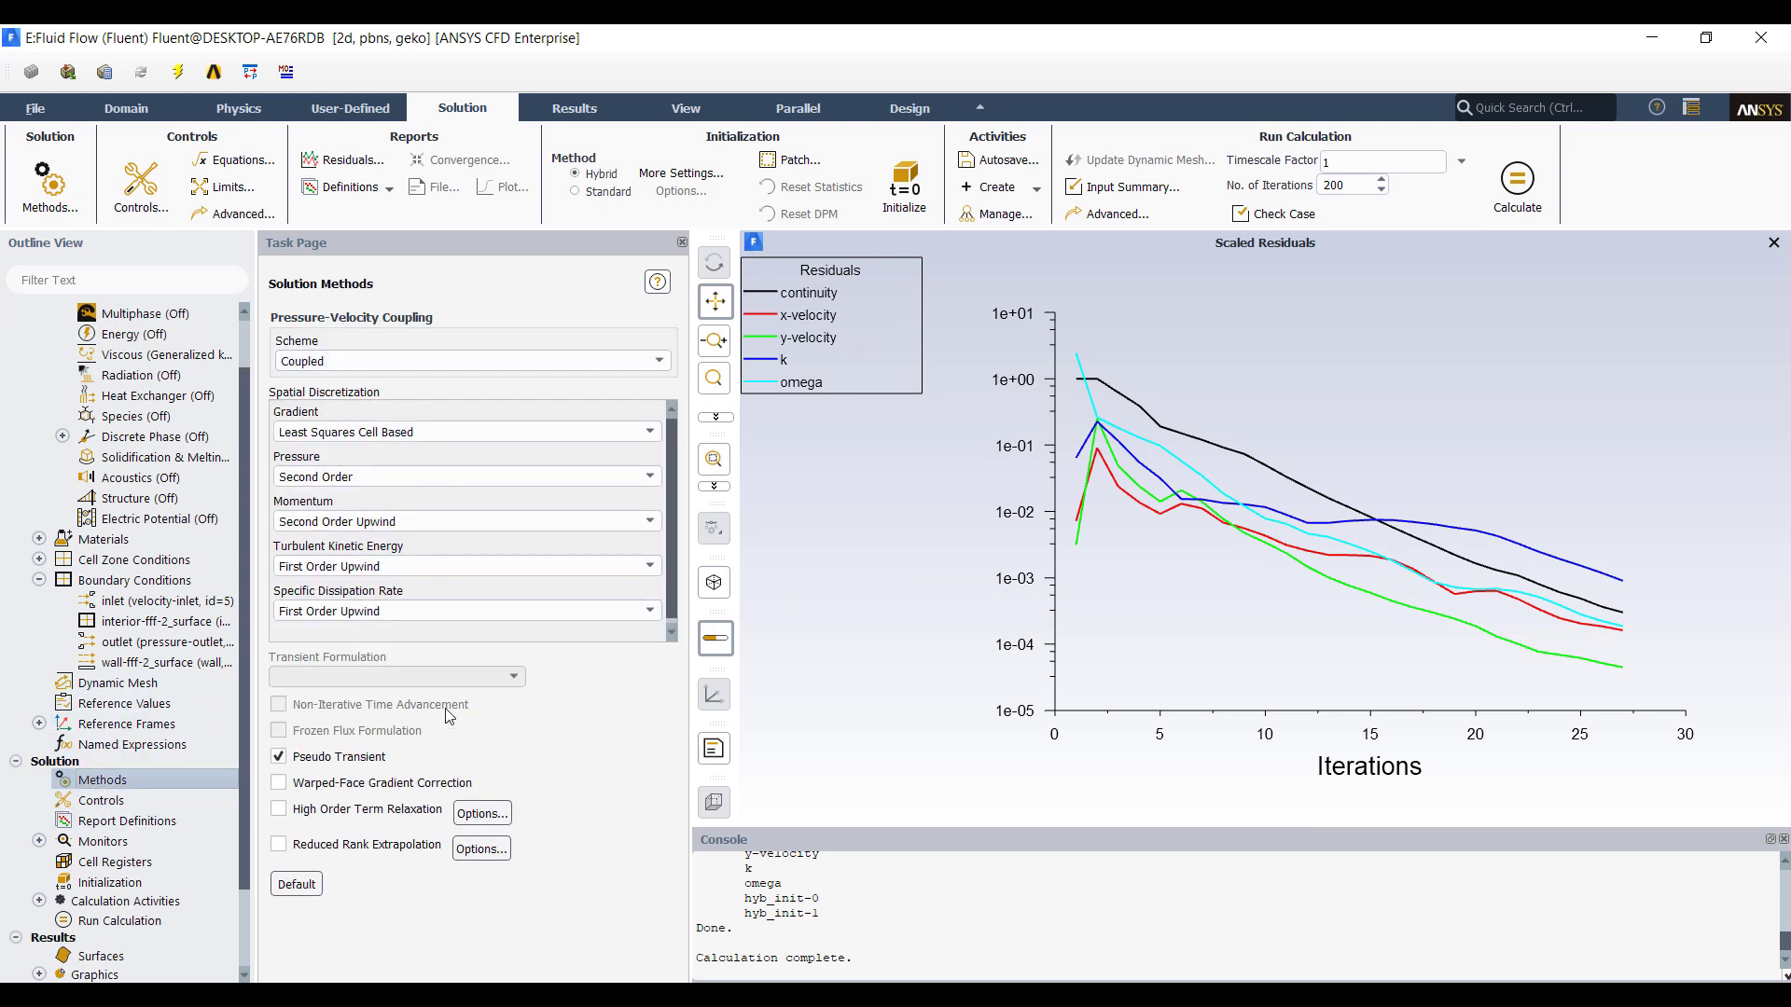
{"action": "scroll", "coordinate": [144, 669], "scroll_direction": "up", "scroll_amount": 1}
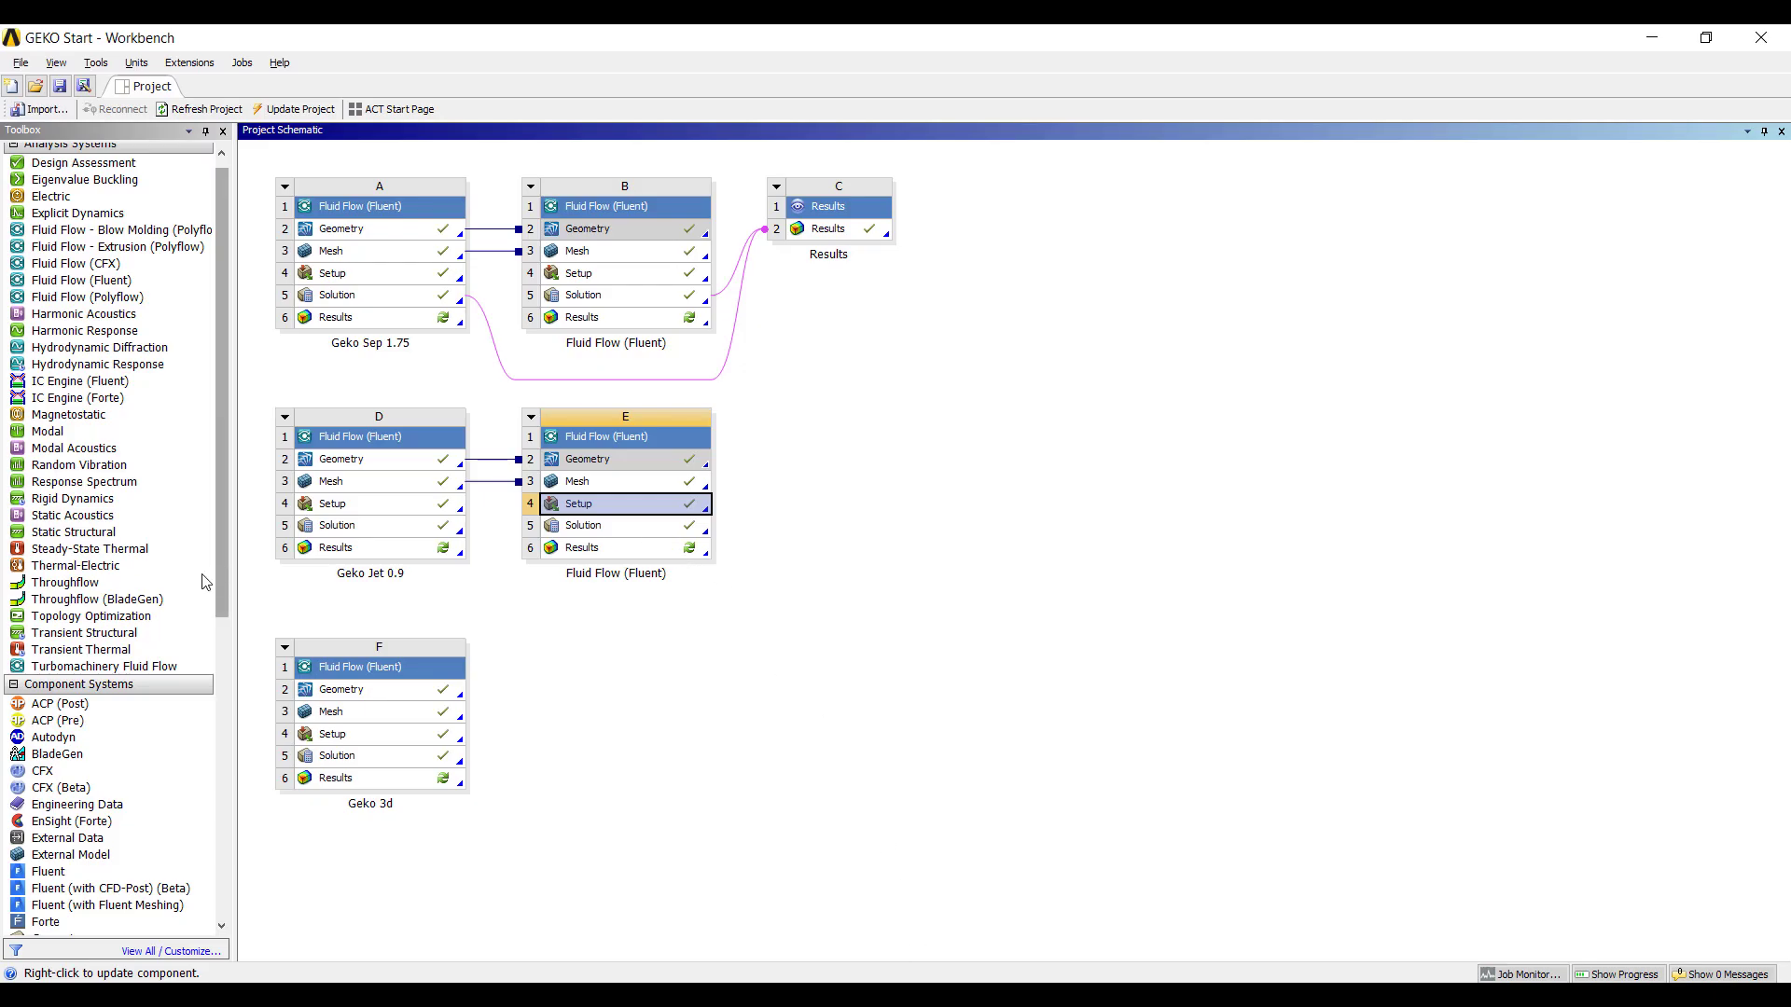
Step: Create Results system F linked to the D and E jet solutions, including Geko Jet 0.9, and launch it in CFD-Post
{"action": "scroll", "coordinate": [84, 846], "scroll_direction": "down", "scroll_amount": 2}
{"action": "scroll", "coordinate": [84, 848], "scroll_direction": "down", "scroll_amount": 1}
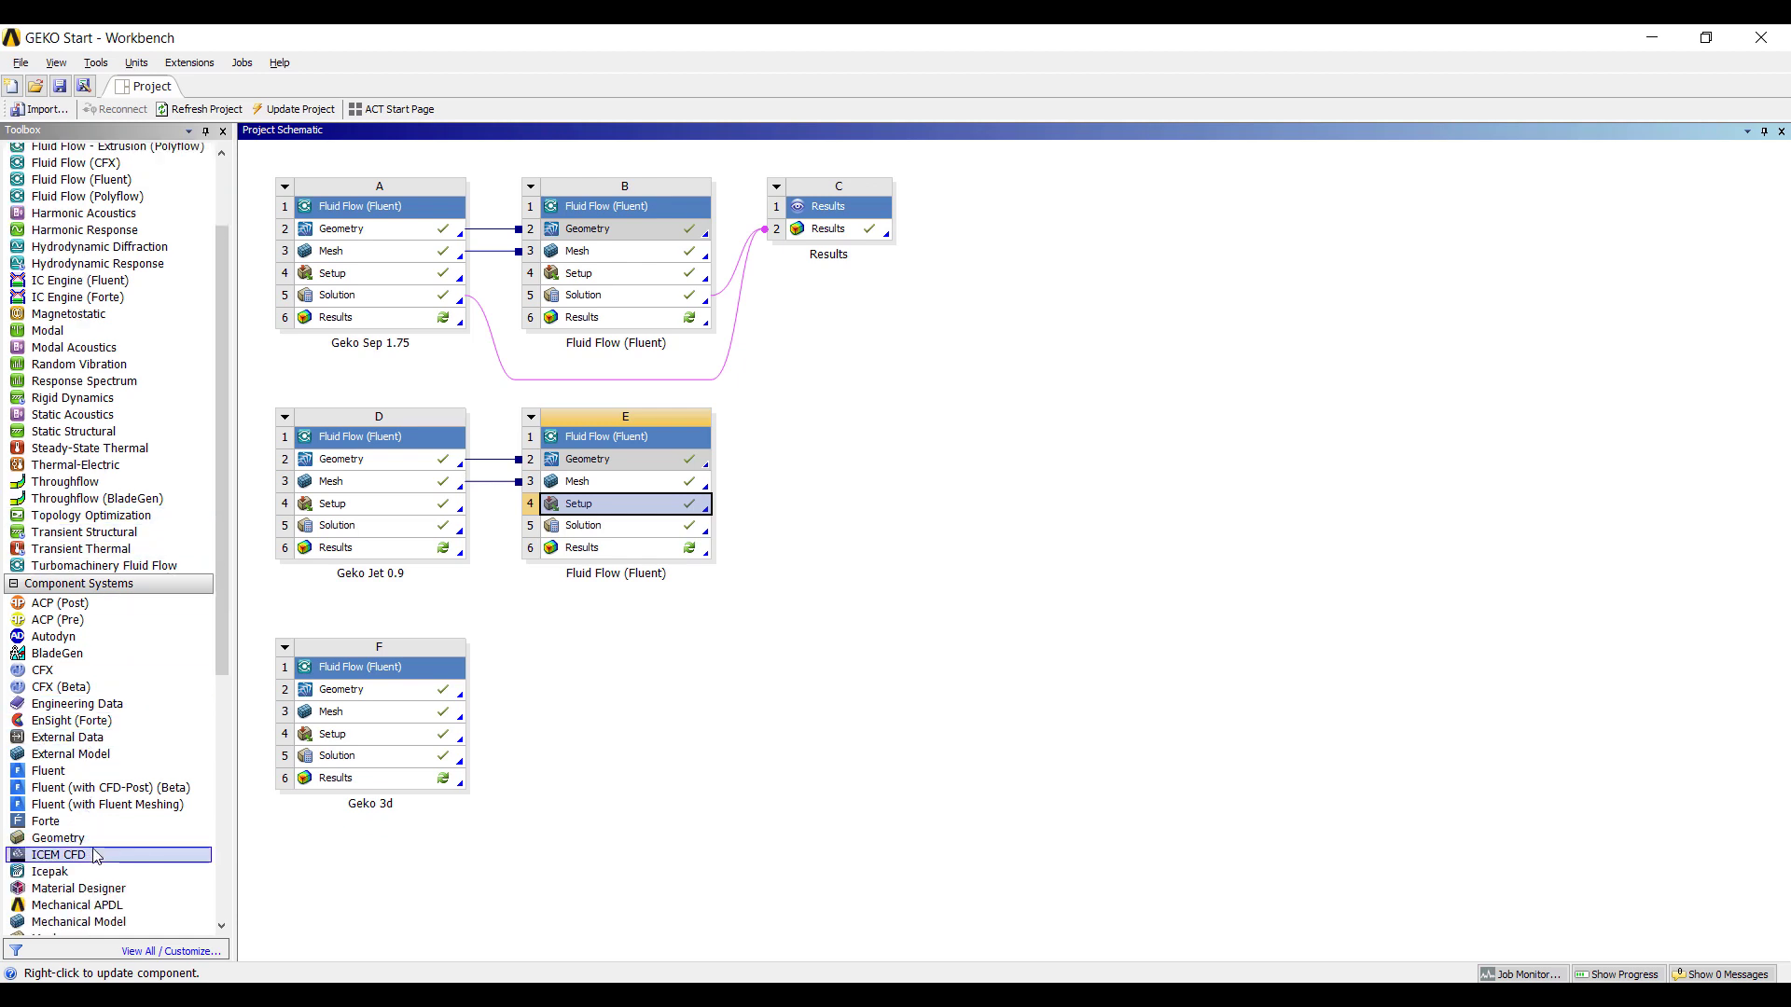
{"action": "scroll", "coordinate": [79, 821], "scroll_direction": "down", "scroll_amount": 2}
{"action": "scroll", "coordinate": [73, 775], "scroll_direction": "down", "scroll_amount": 3}
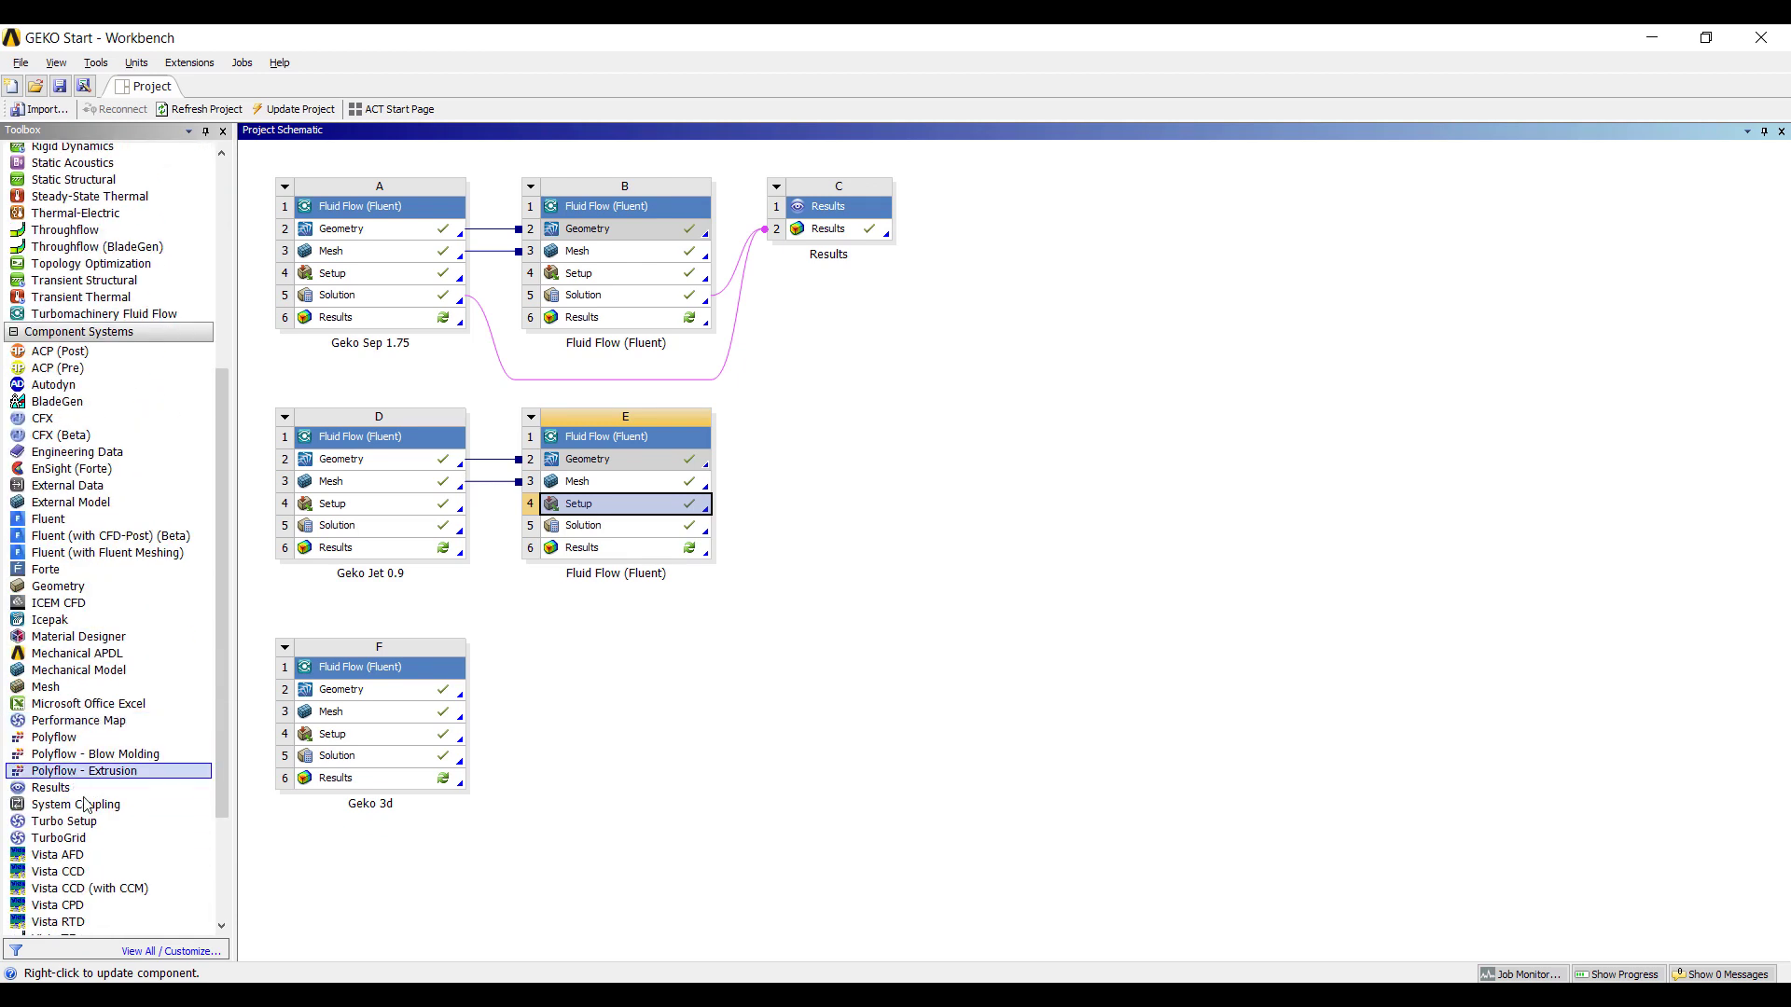
{"action": "left_click_drag", "start_coordinate": [52, 787], "coordinate": [818, 459]}
{"action": "left_click_drag", "start_coordinate": [399, 525], "coordinate": [835, 460]}
{"action": "left_click_drag", "start_coordinate": [698, 533], "coordinate": [848, 464]}
{"action": "double_click", "coordinate": [848, 464]}
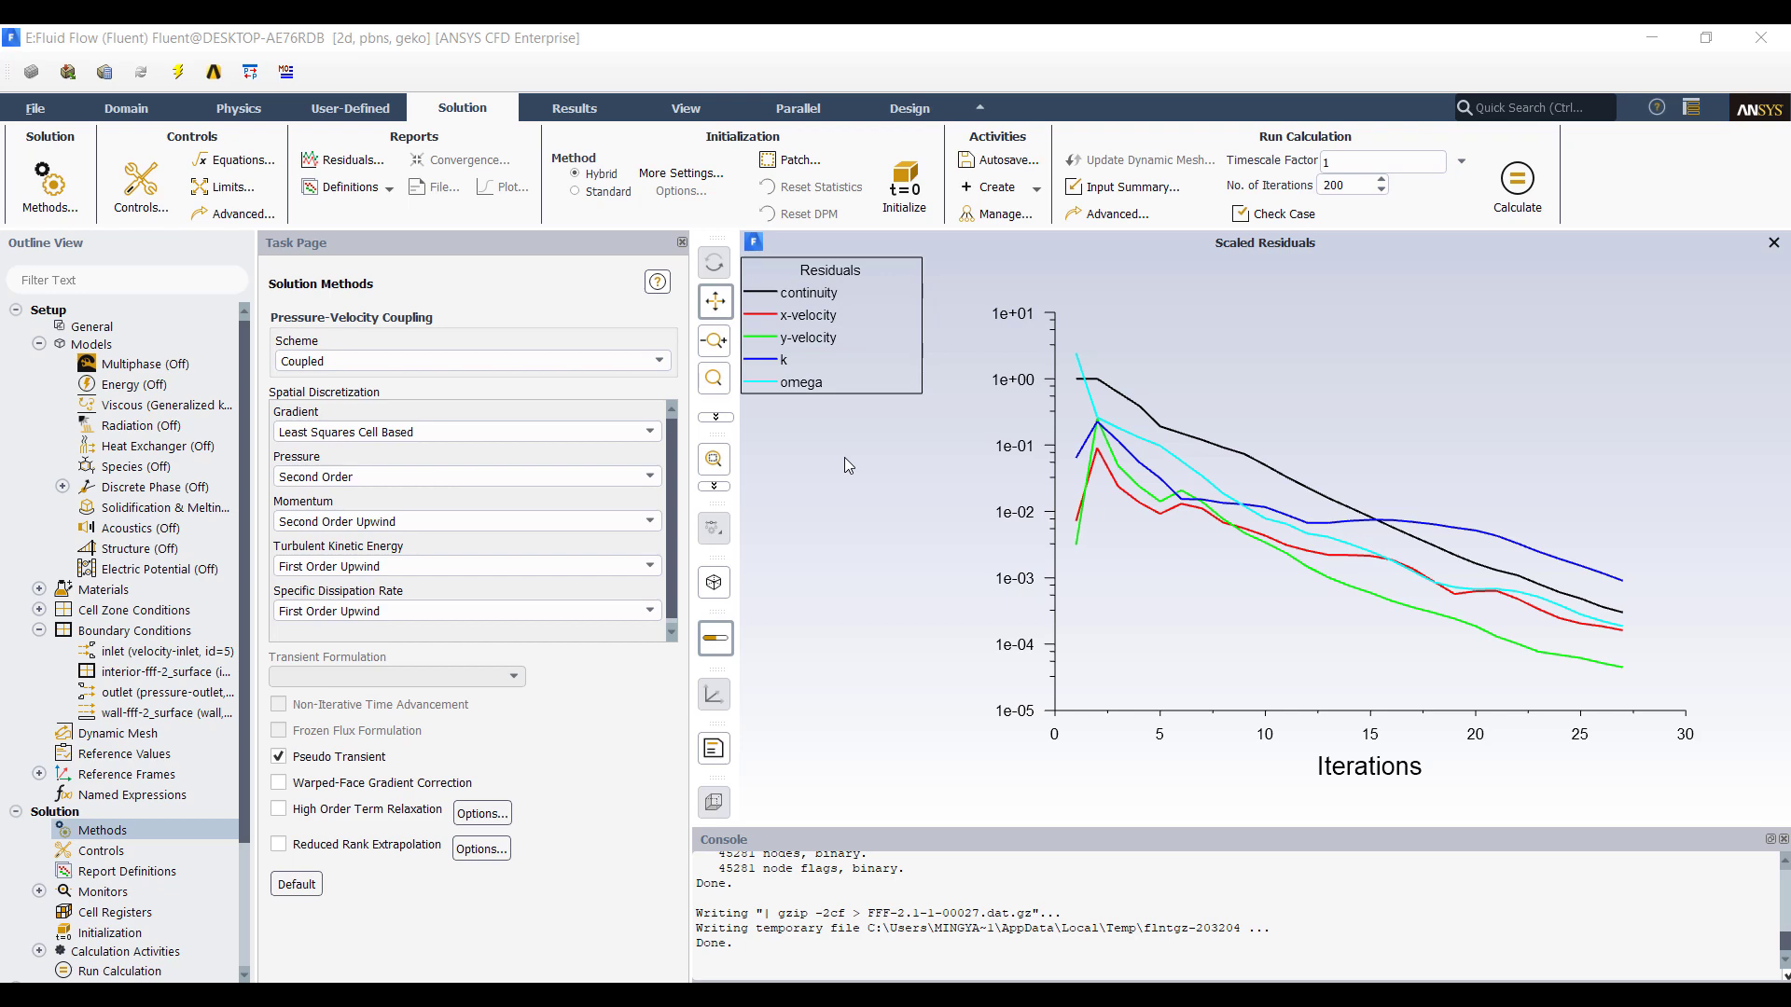
Step: Insert Plane 1 coloured by the Velocity variable in both jet views
{"action": "left_click", "coordinate": [1760, 33]}
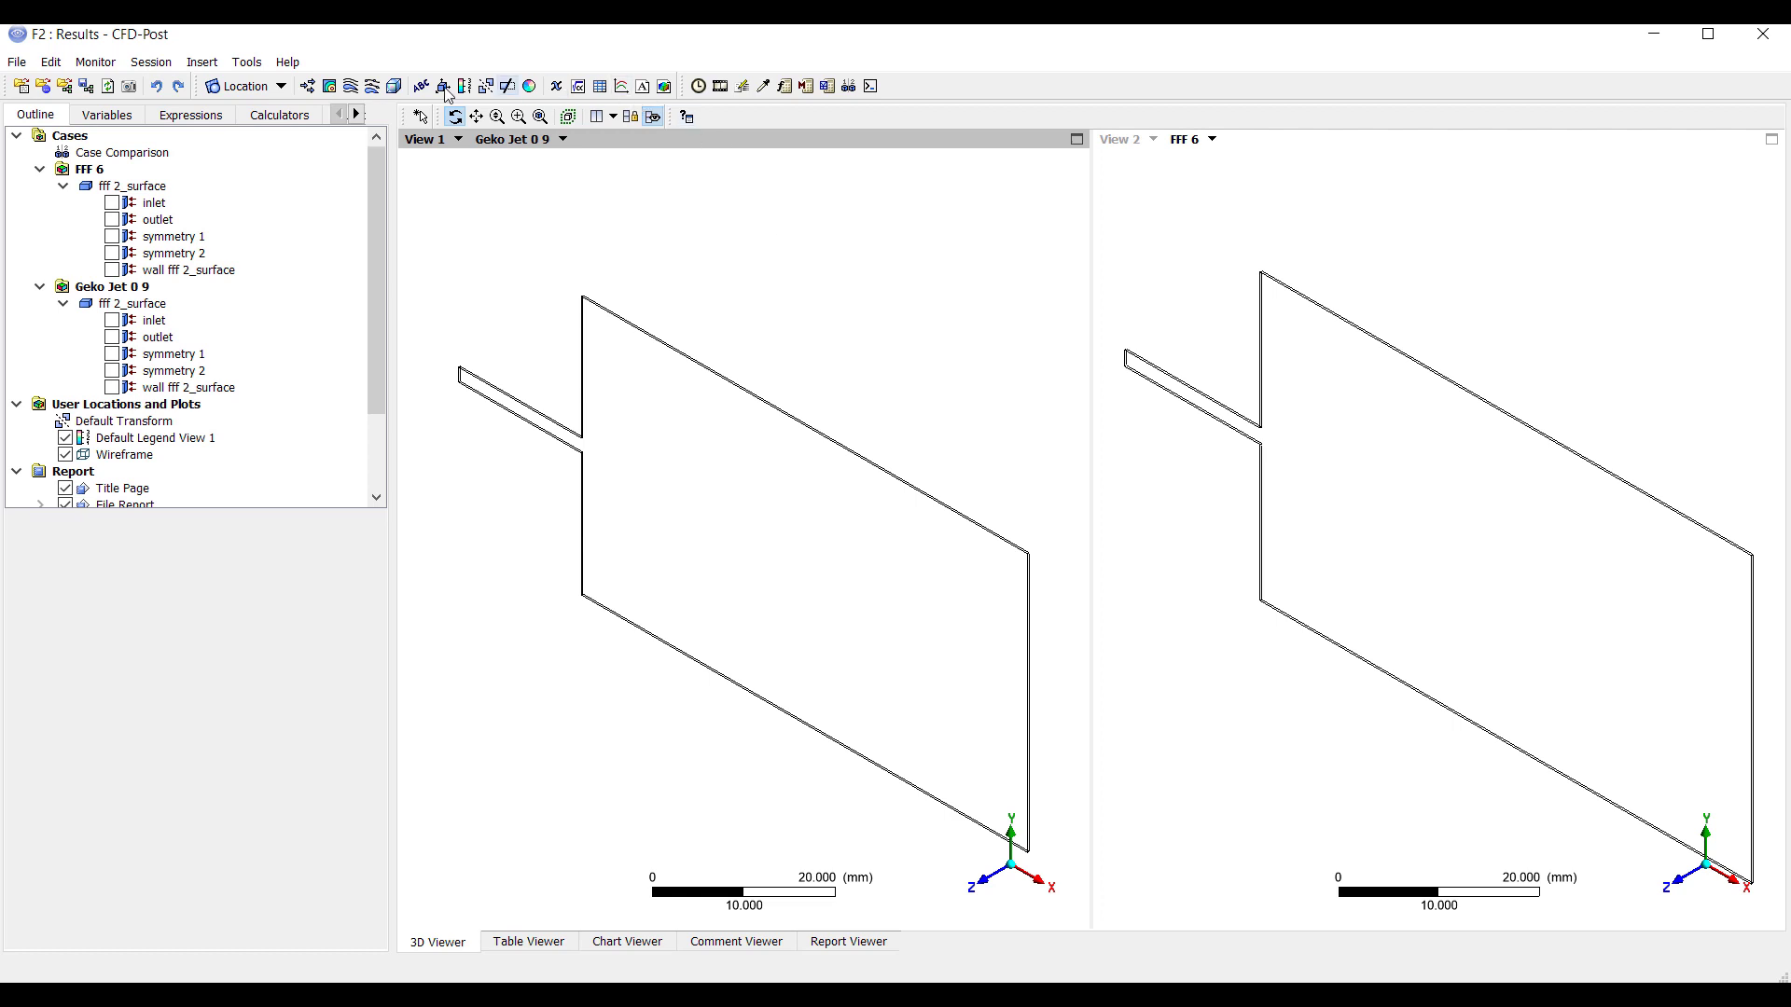
{"action": "left_click", "coordinate": [279, 86]}
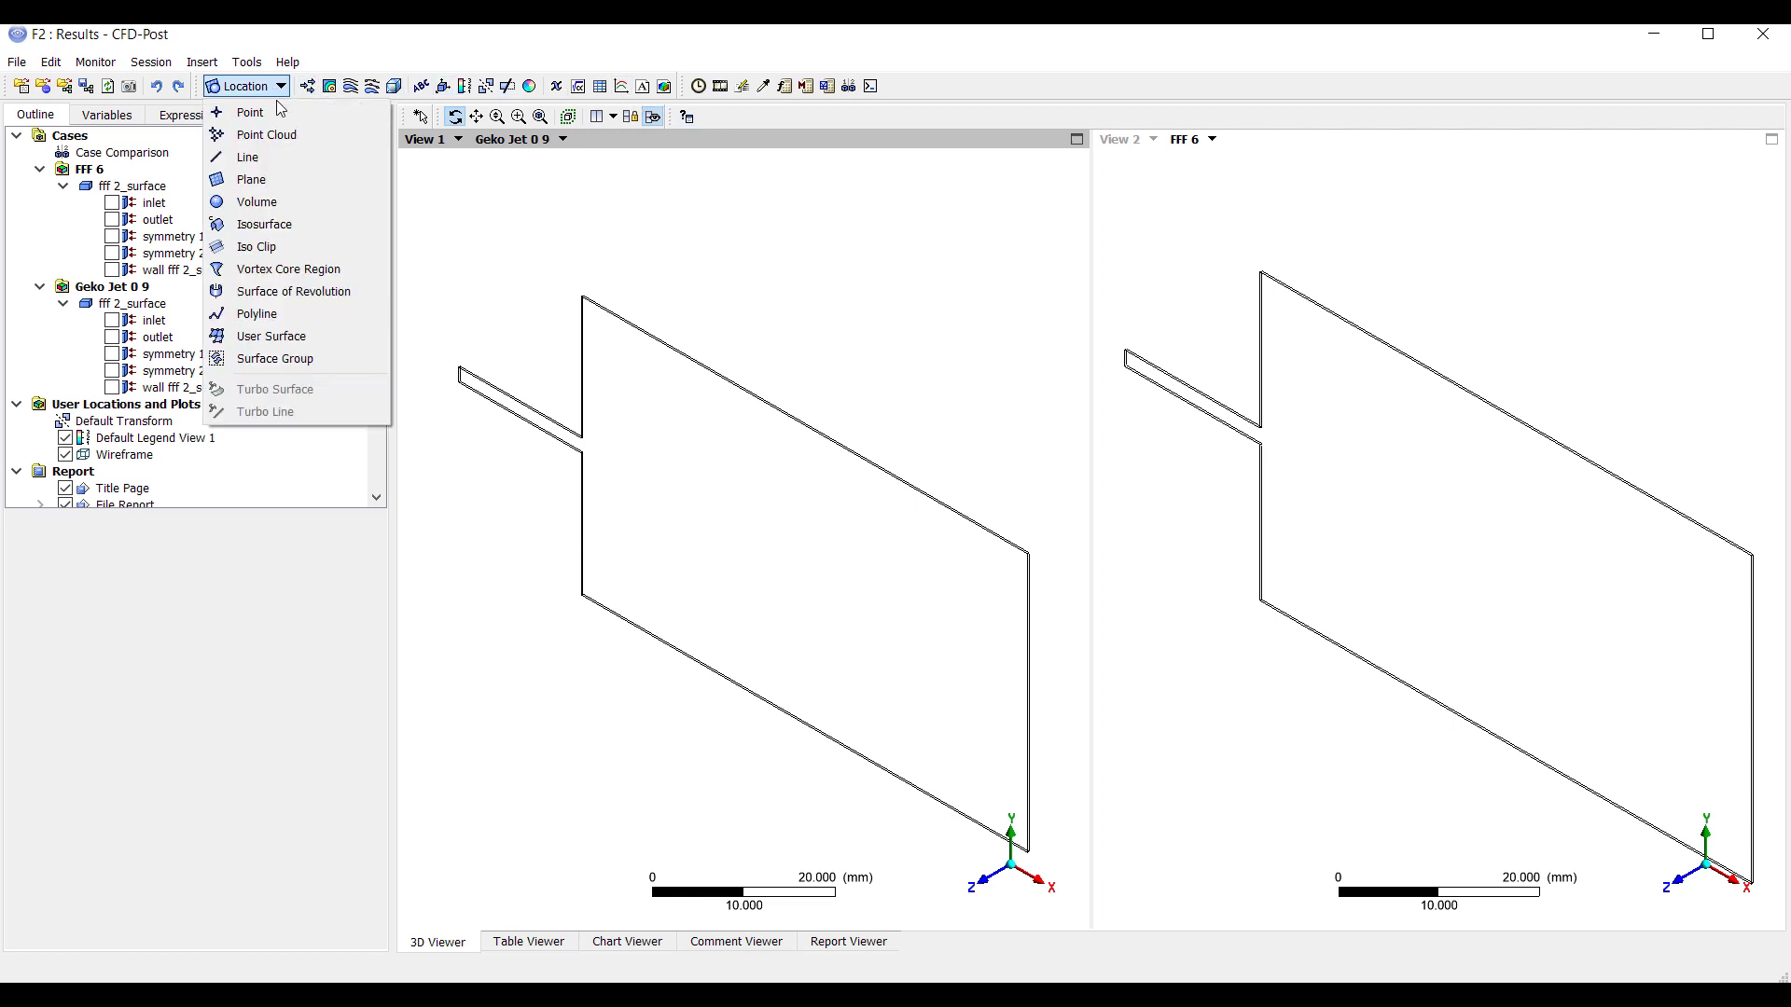
{"action": "left_click", "coordinate": [261, 174]}
{"action": "left_click", "coordinate": [330, 272]}
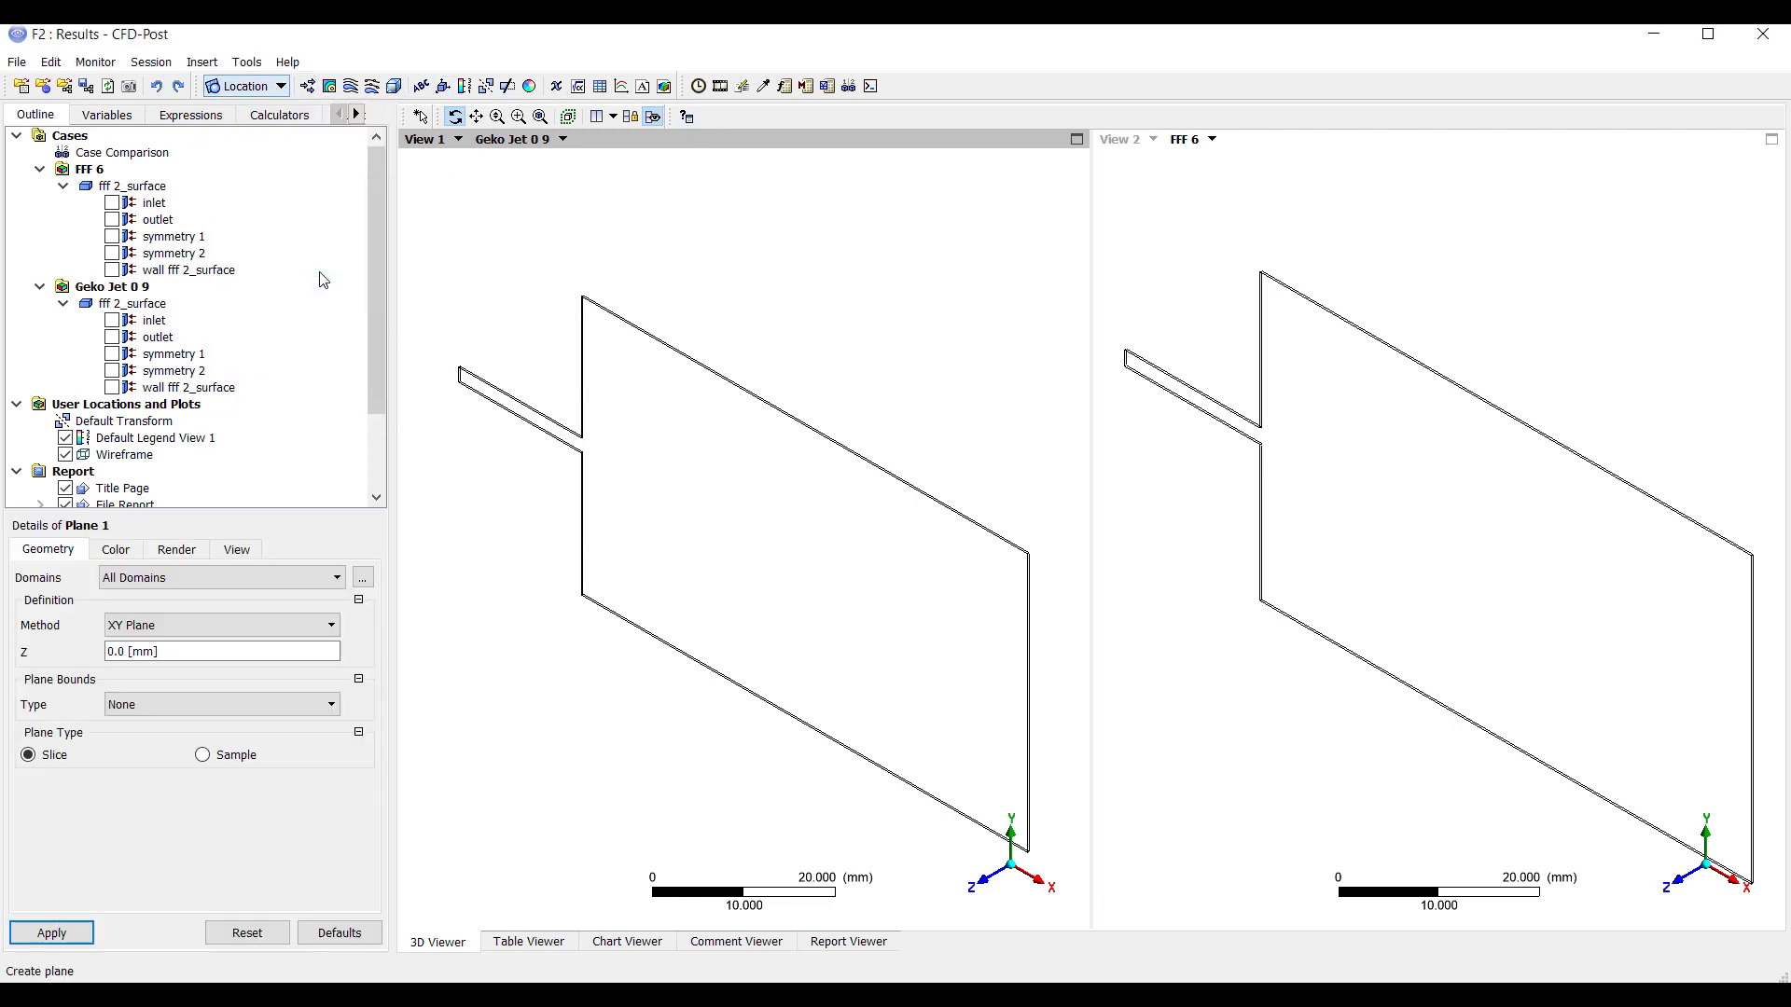
{"action": "left_click", "coordinate": [110, 556]}
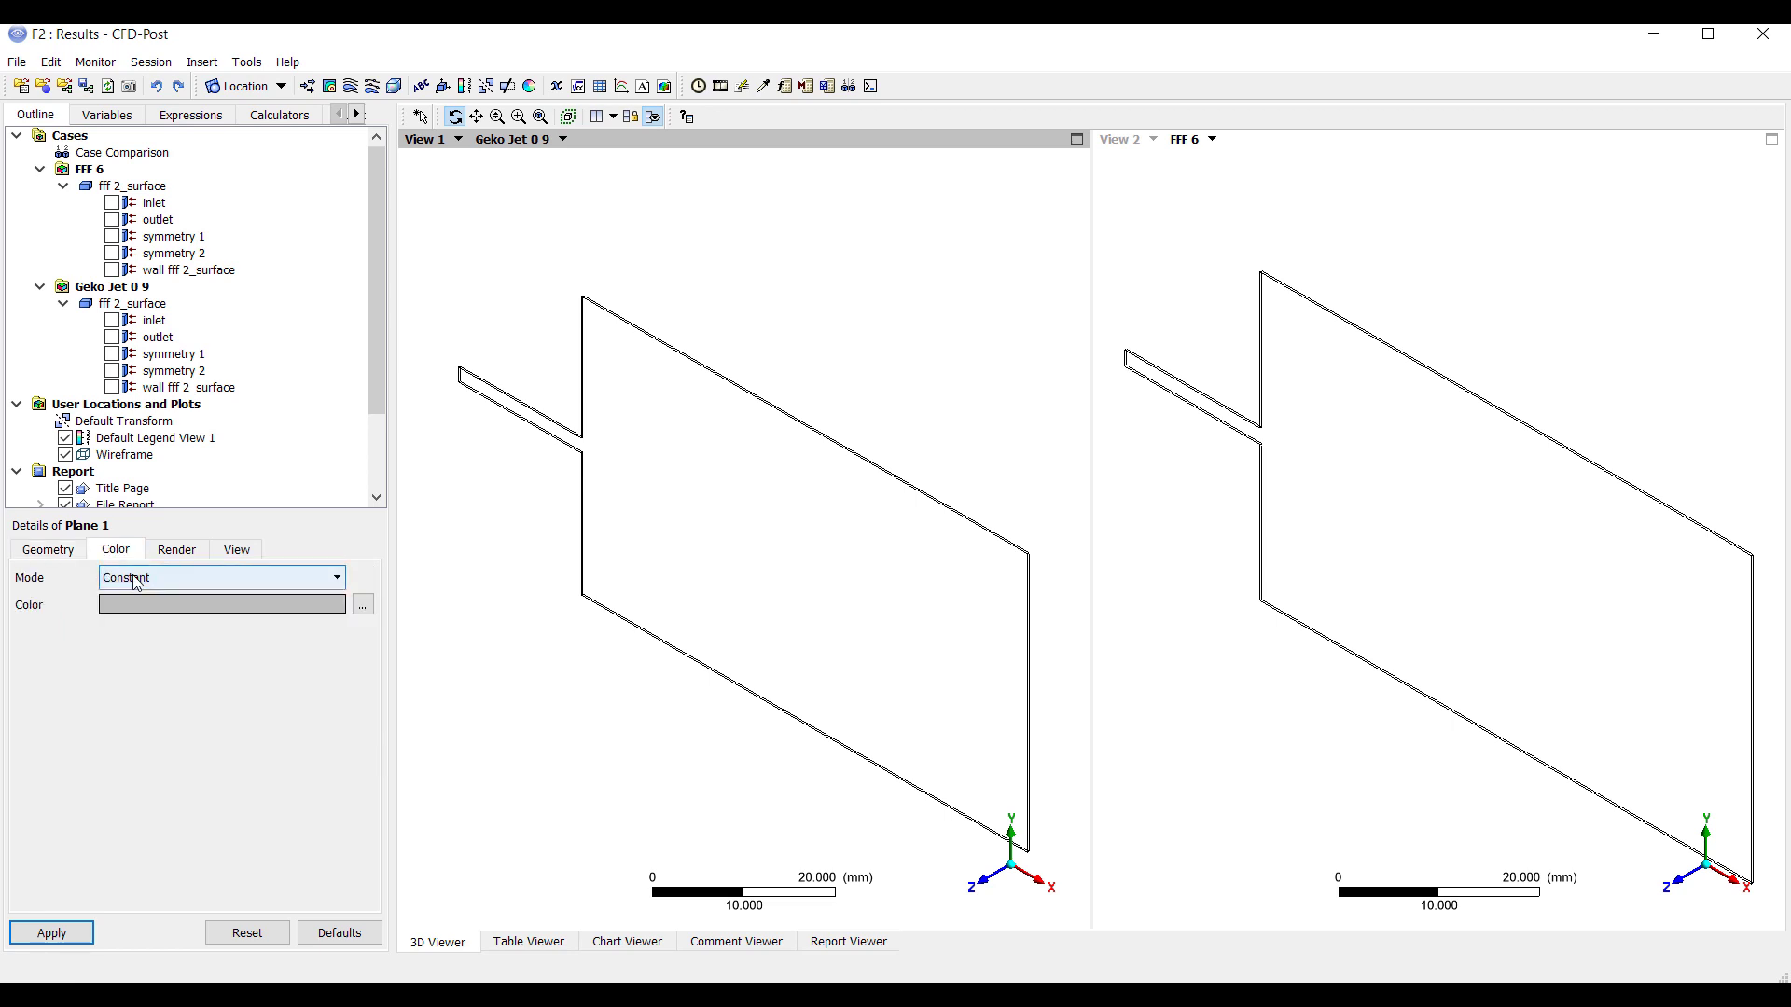
{"action": "left_click", "coordinate": [140, 578]}
{"action": "left_click", "coordinate": [154, 619]}
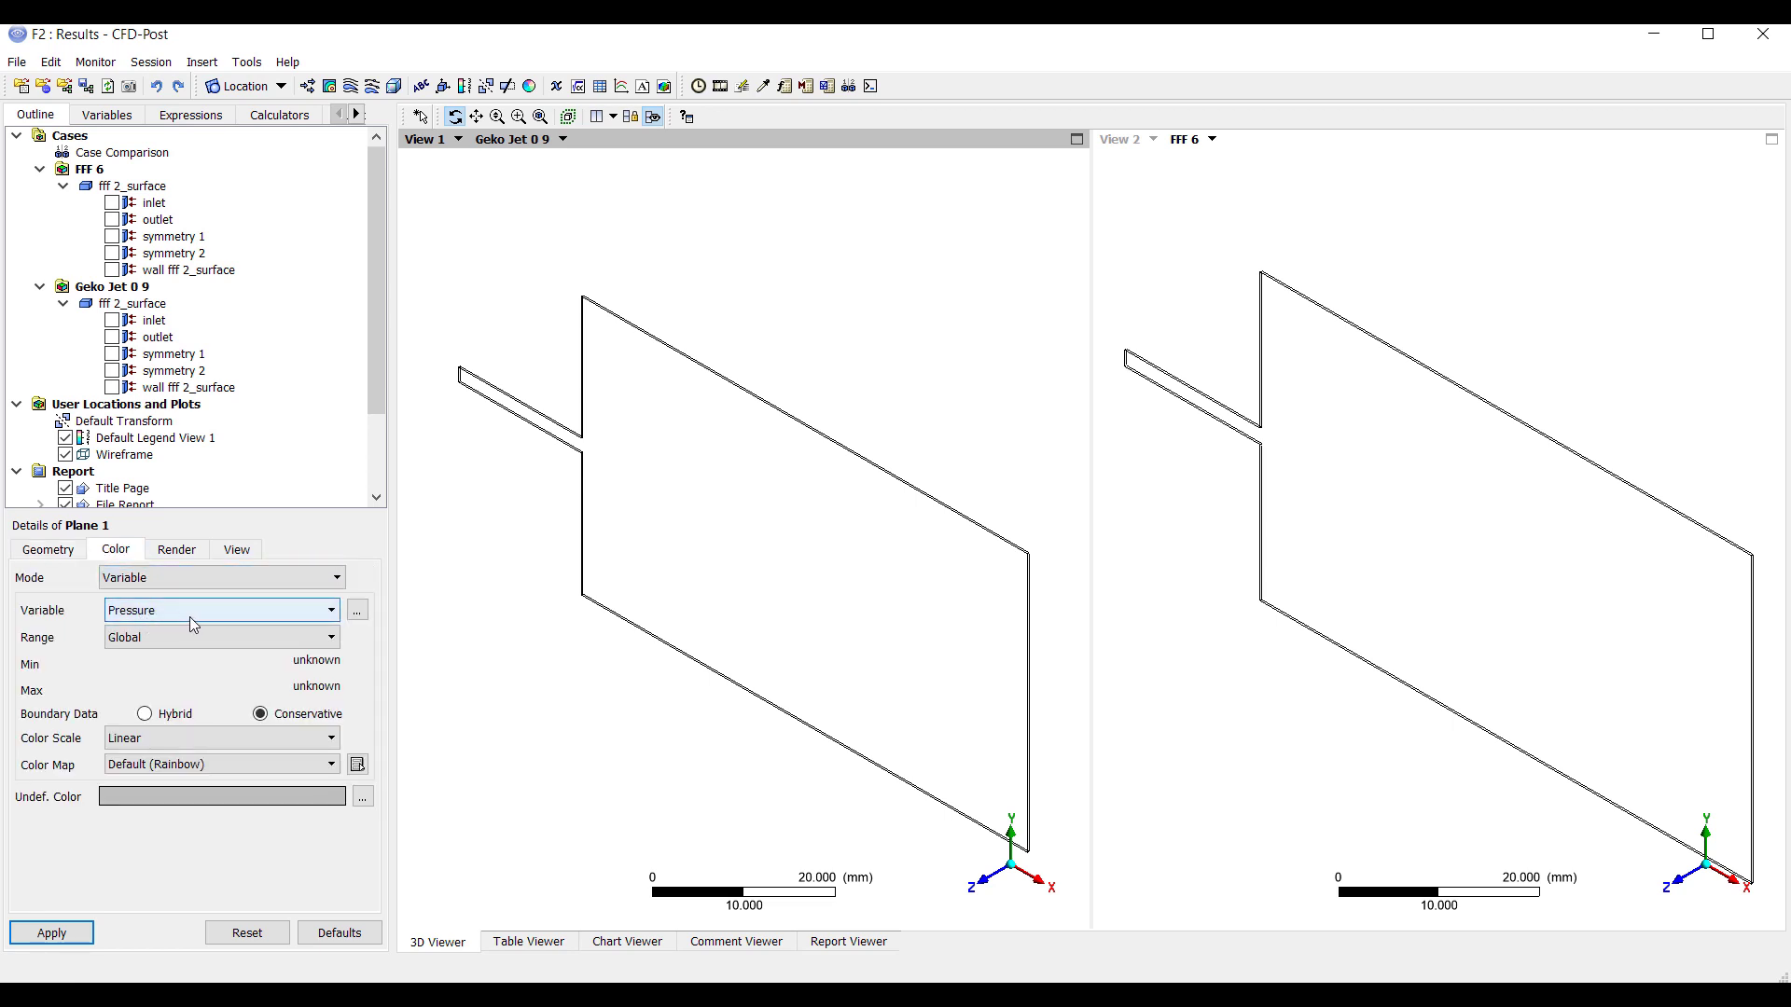
{"action": "left_click", "coordinate": [192, 616]}
{"action": "left_click", "coordinate": [158, 702]}
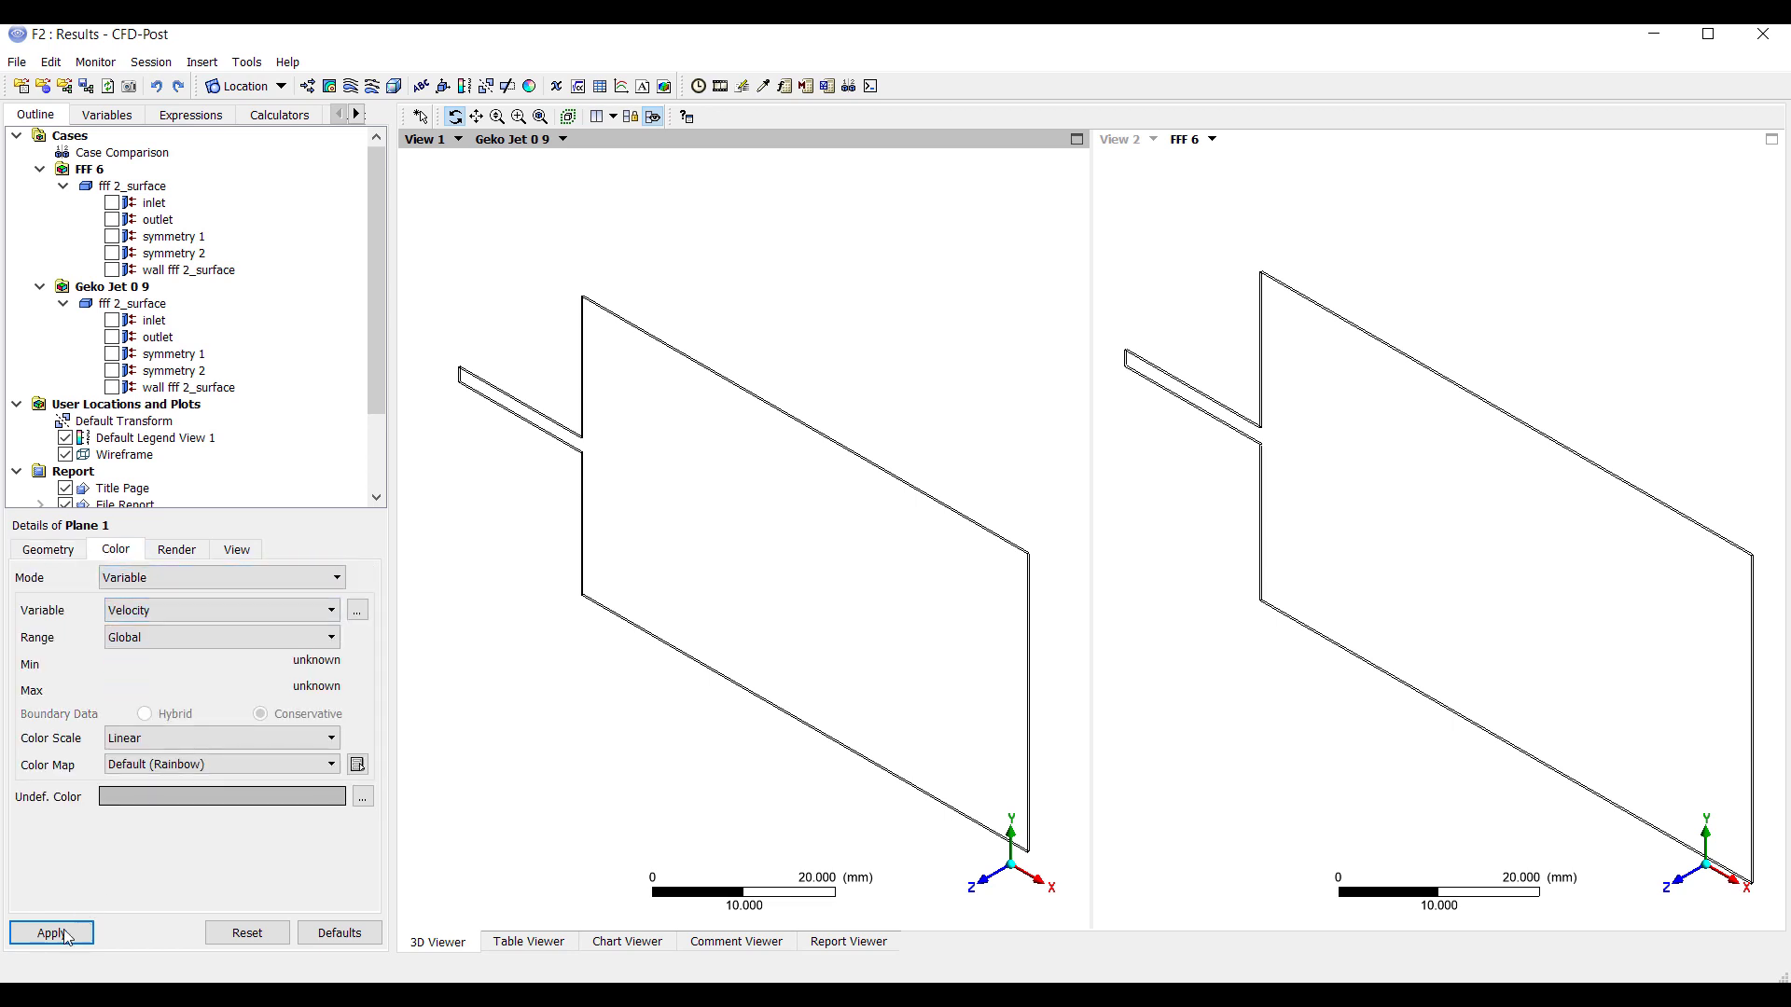
{"action": "left_click", "coordinate": [66, 935]}
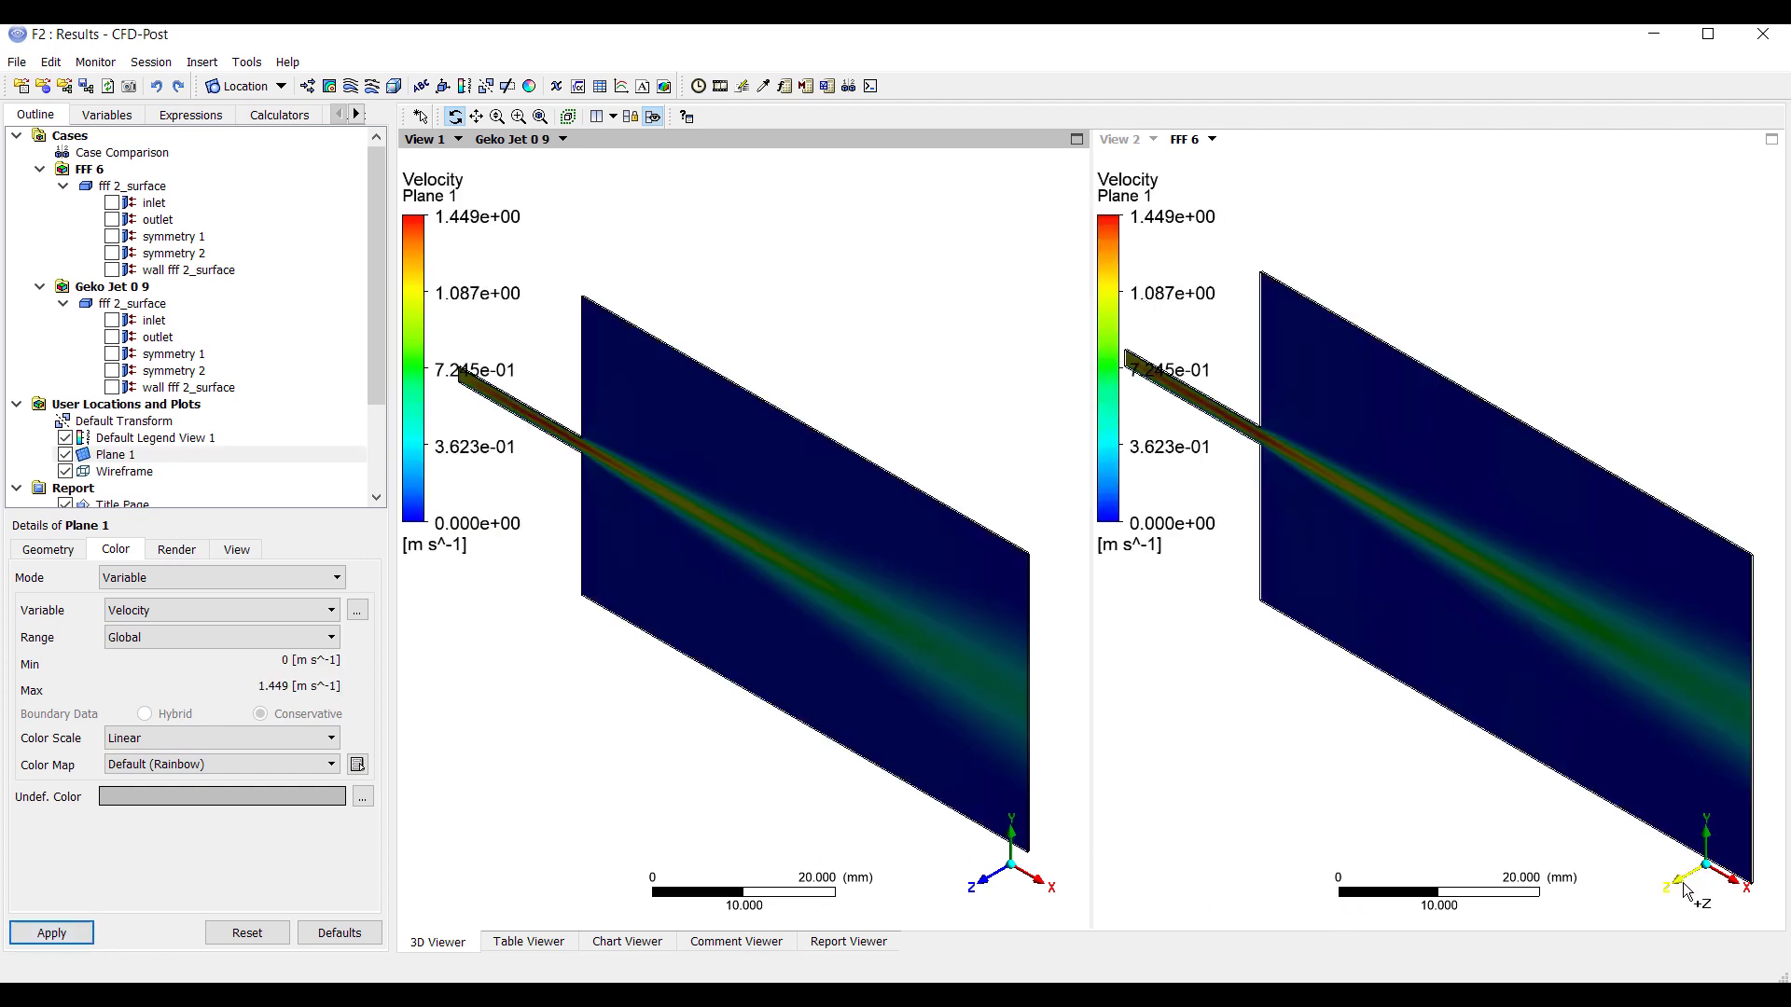
Step: Set View 2 face-on along +Z, sync the camera, and enable Case Comparison
{"action": "left_click", "coordinate": [1684, 892]}
{"action": "left_click", "coordinate": [1684, 893]}
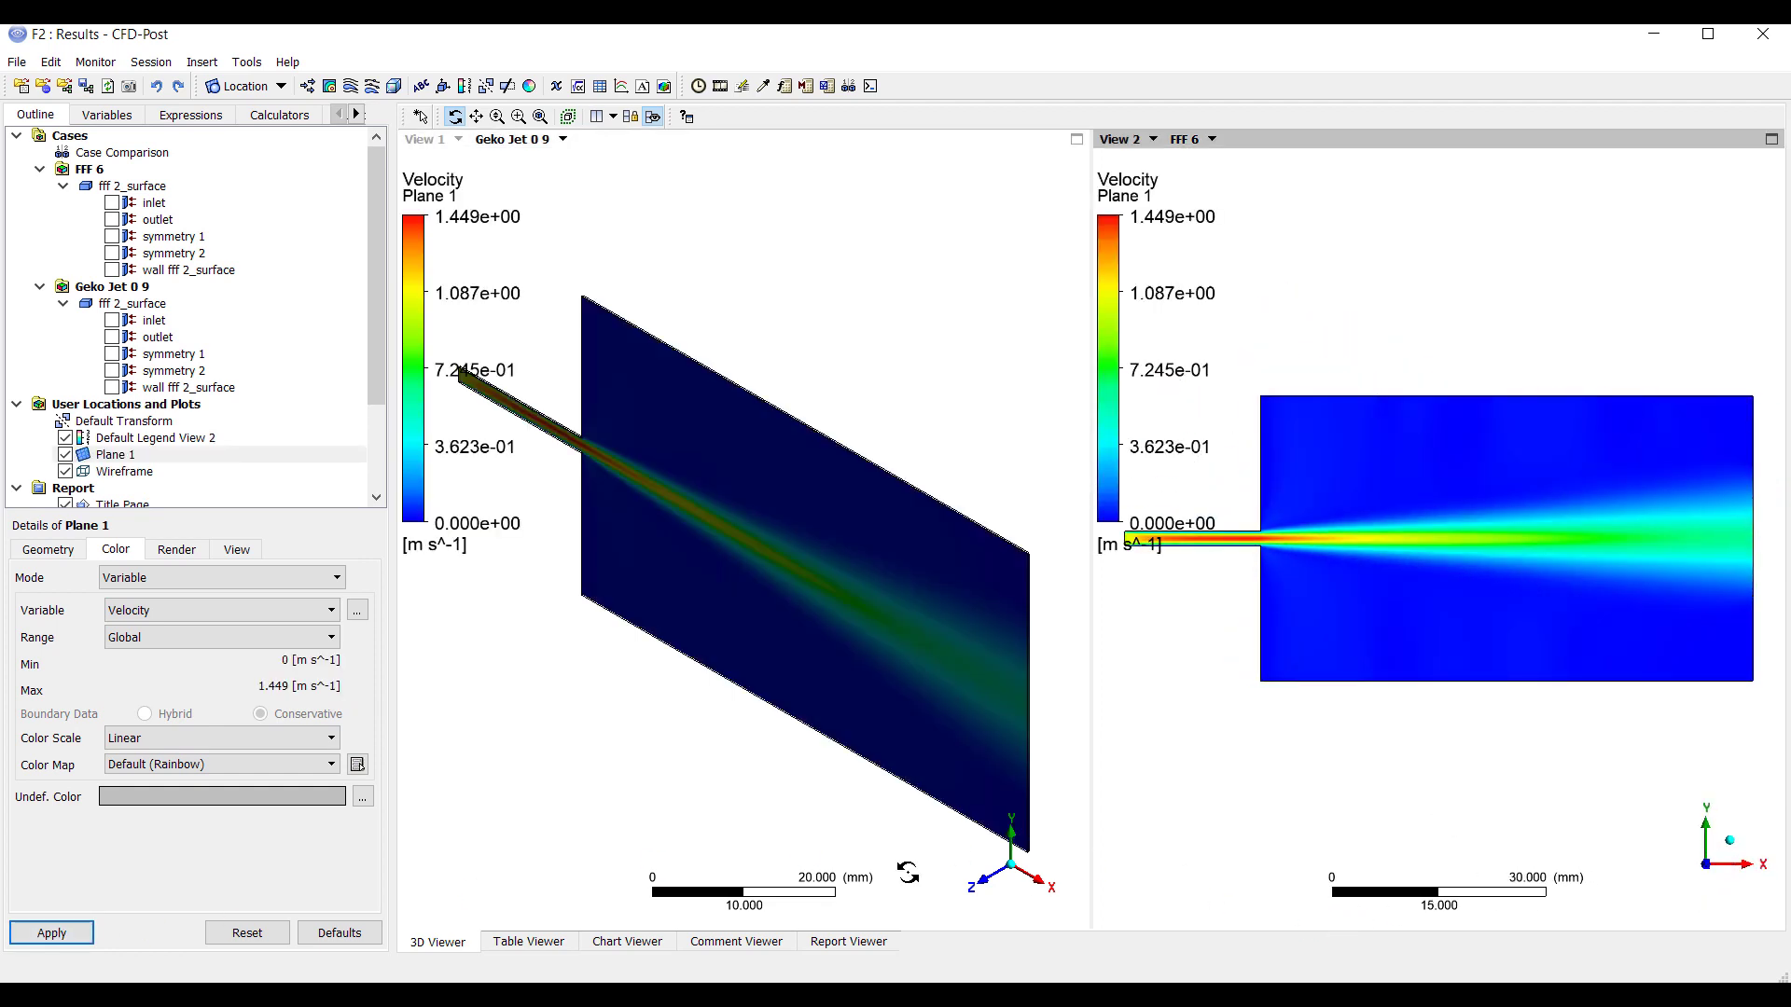
{"action": "left_click", "coordinate": [630, 116]}
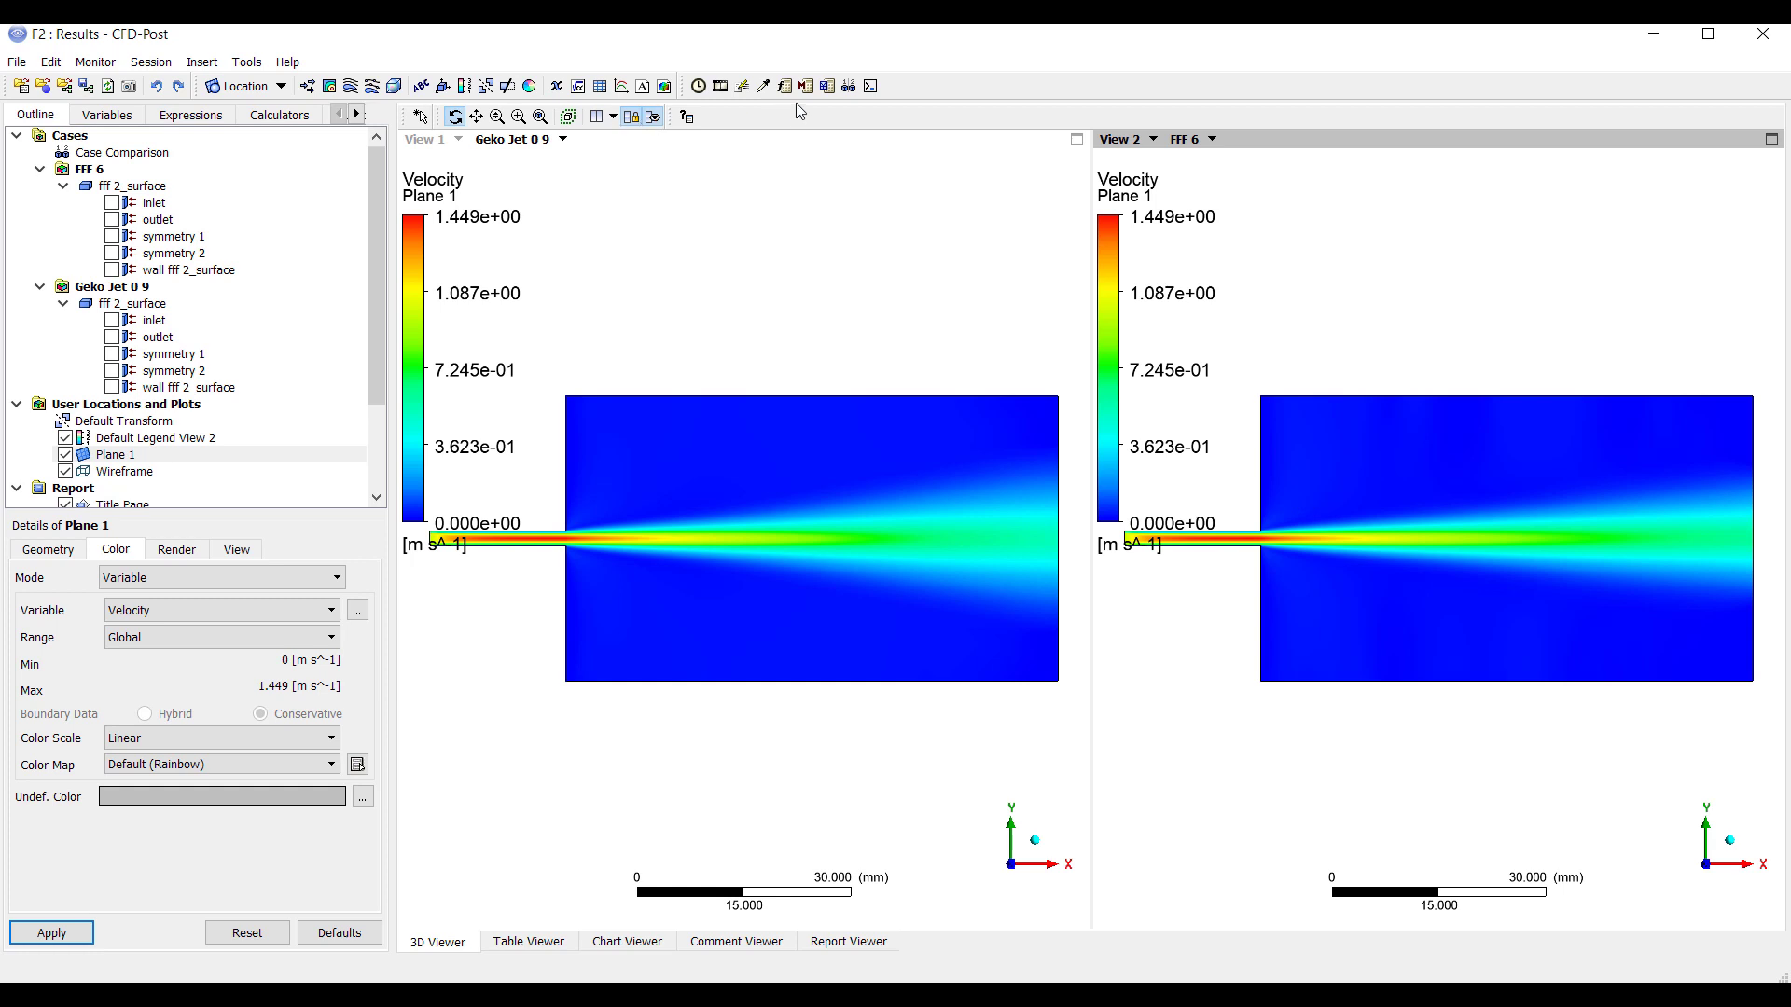
{"action": "left_click", "coordinate": [123, 152]}
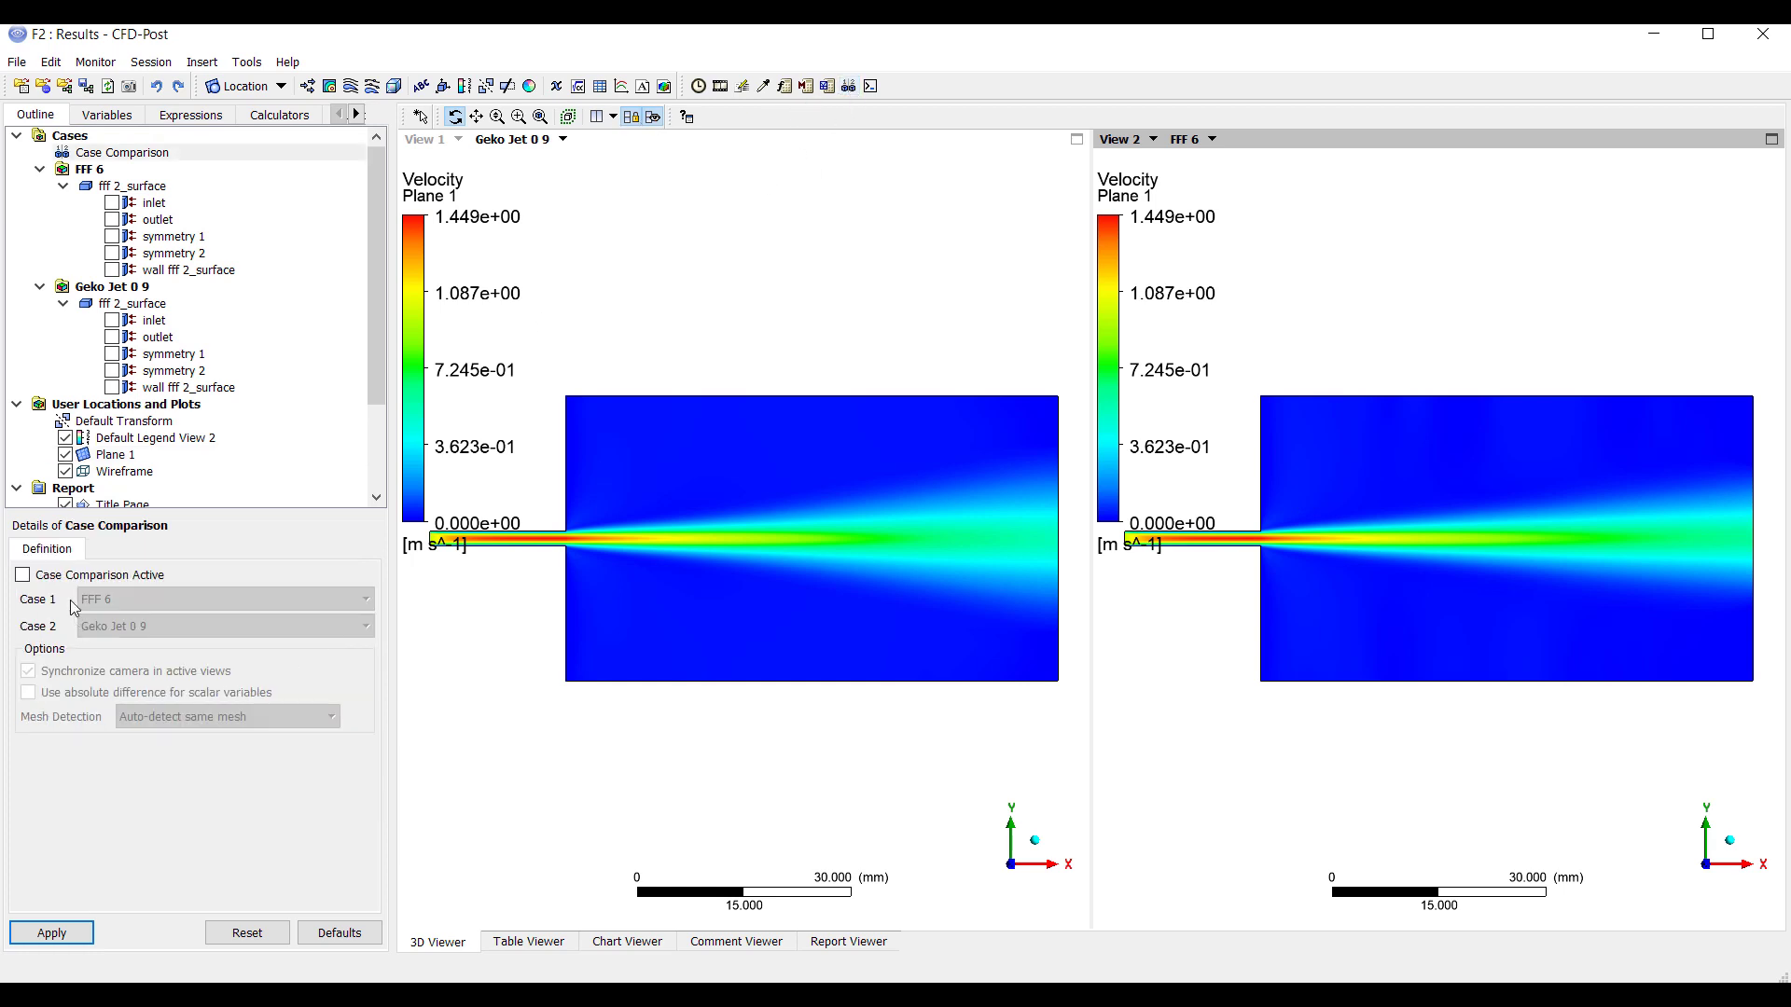
{"action": "left_click", "coordinate": [64, 576]}
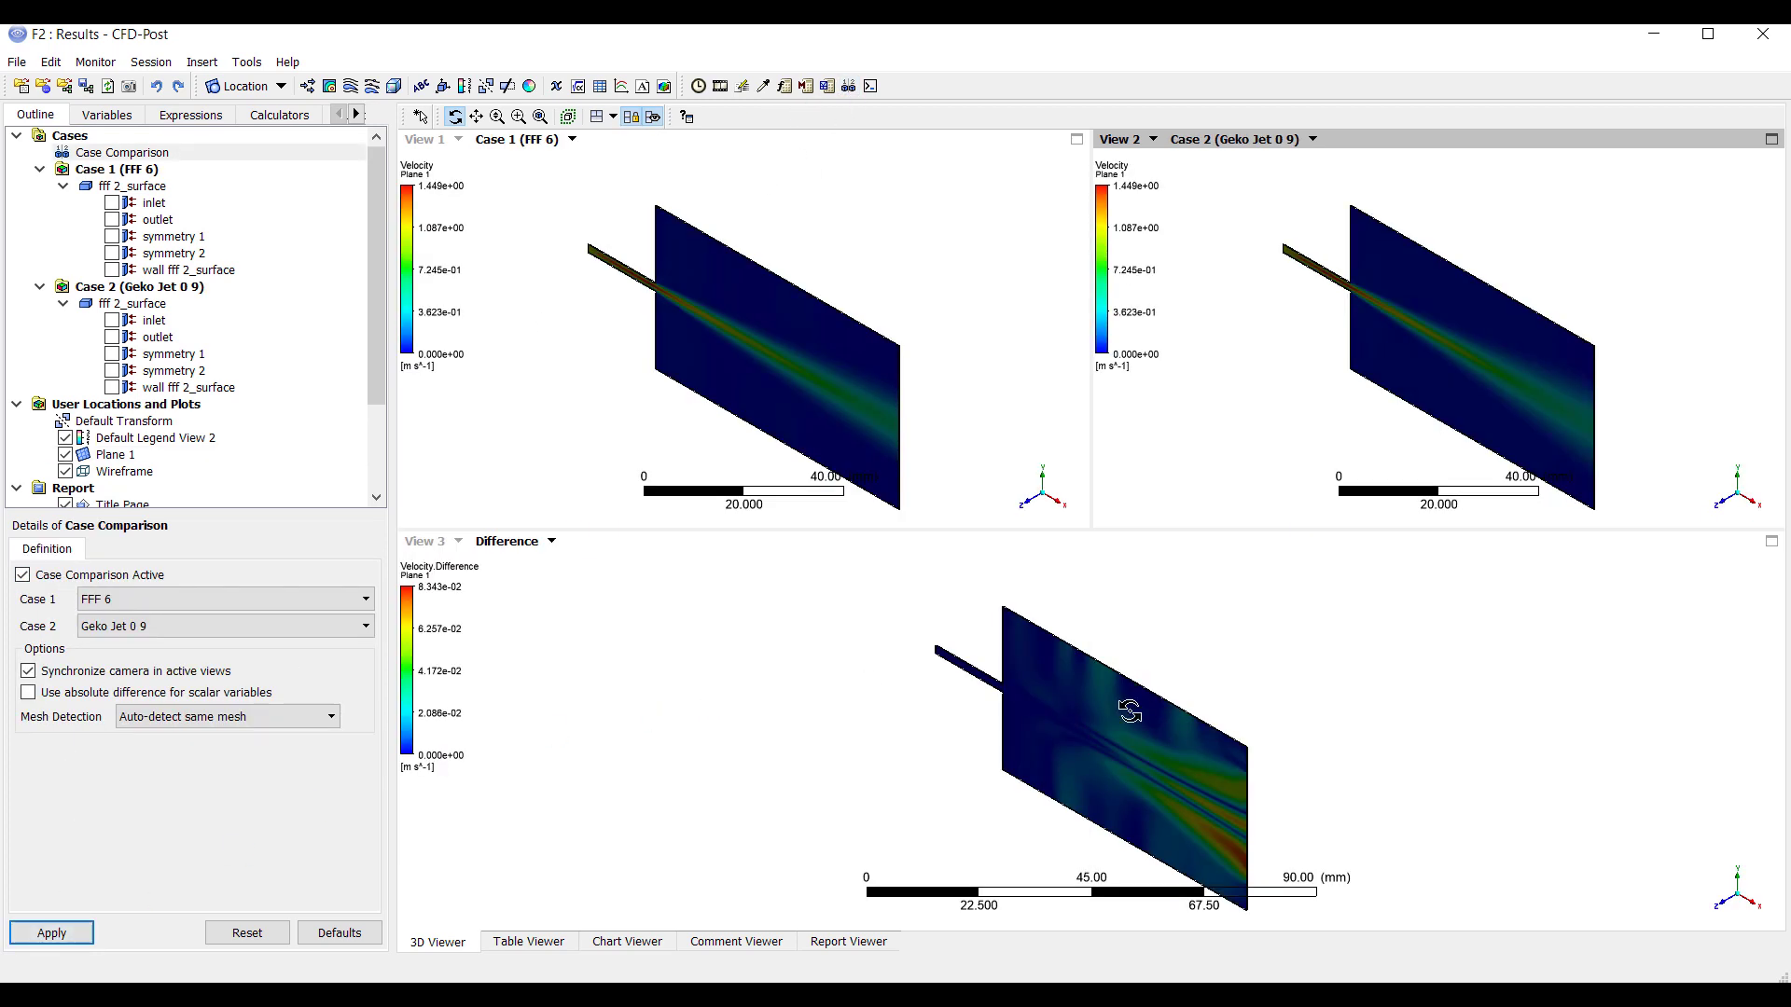
Step: Set a front view in the velocity-difference View 3, applying it to all synchronized views
{"action": "left_click", "coordinate": [1724, 914]}
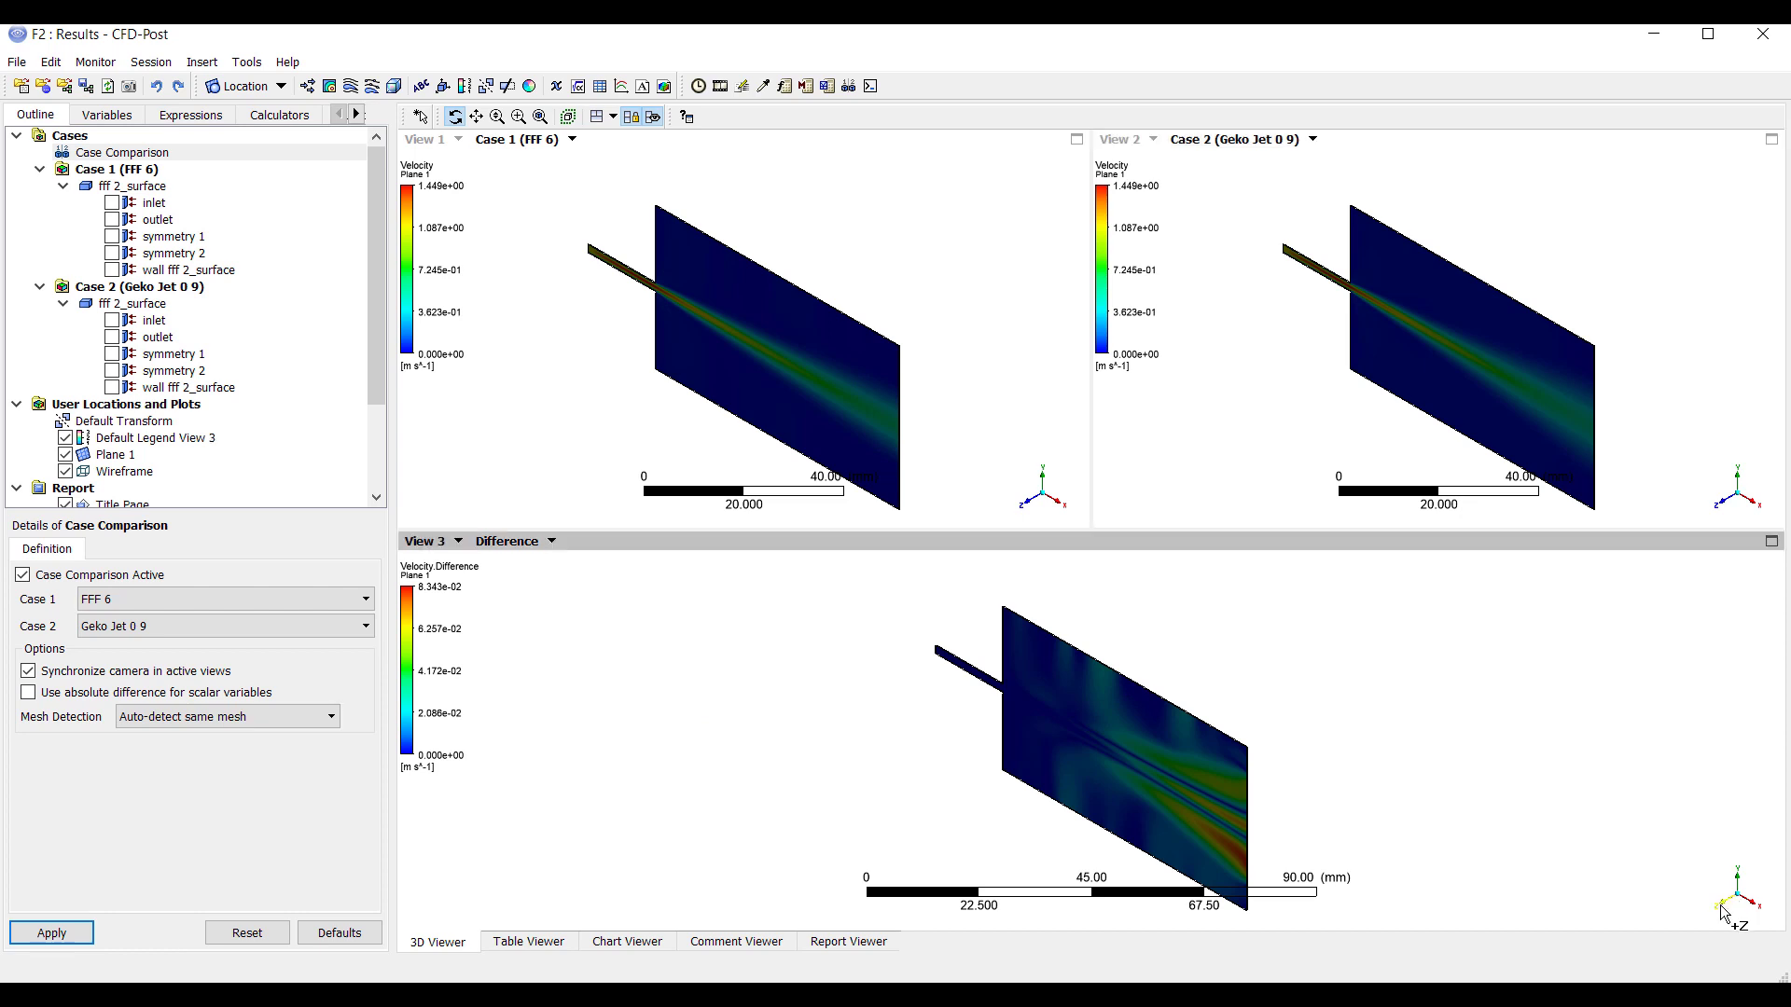
{"action": "left_click", "coordinate": [1736, 921]}
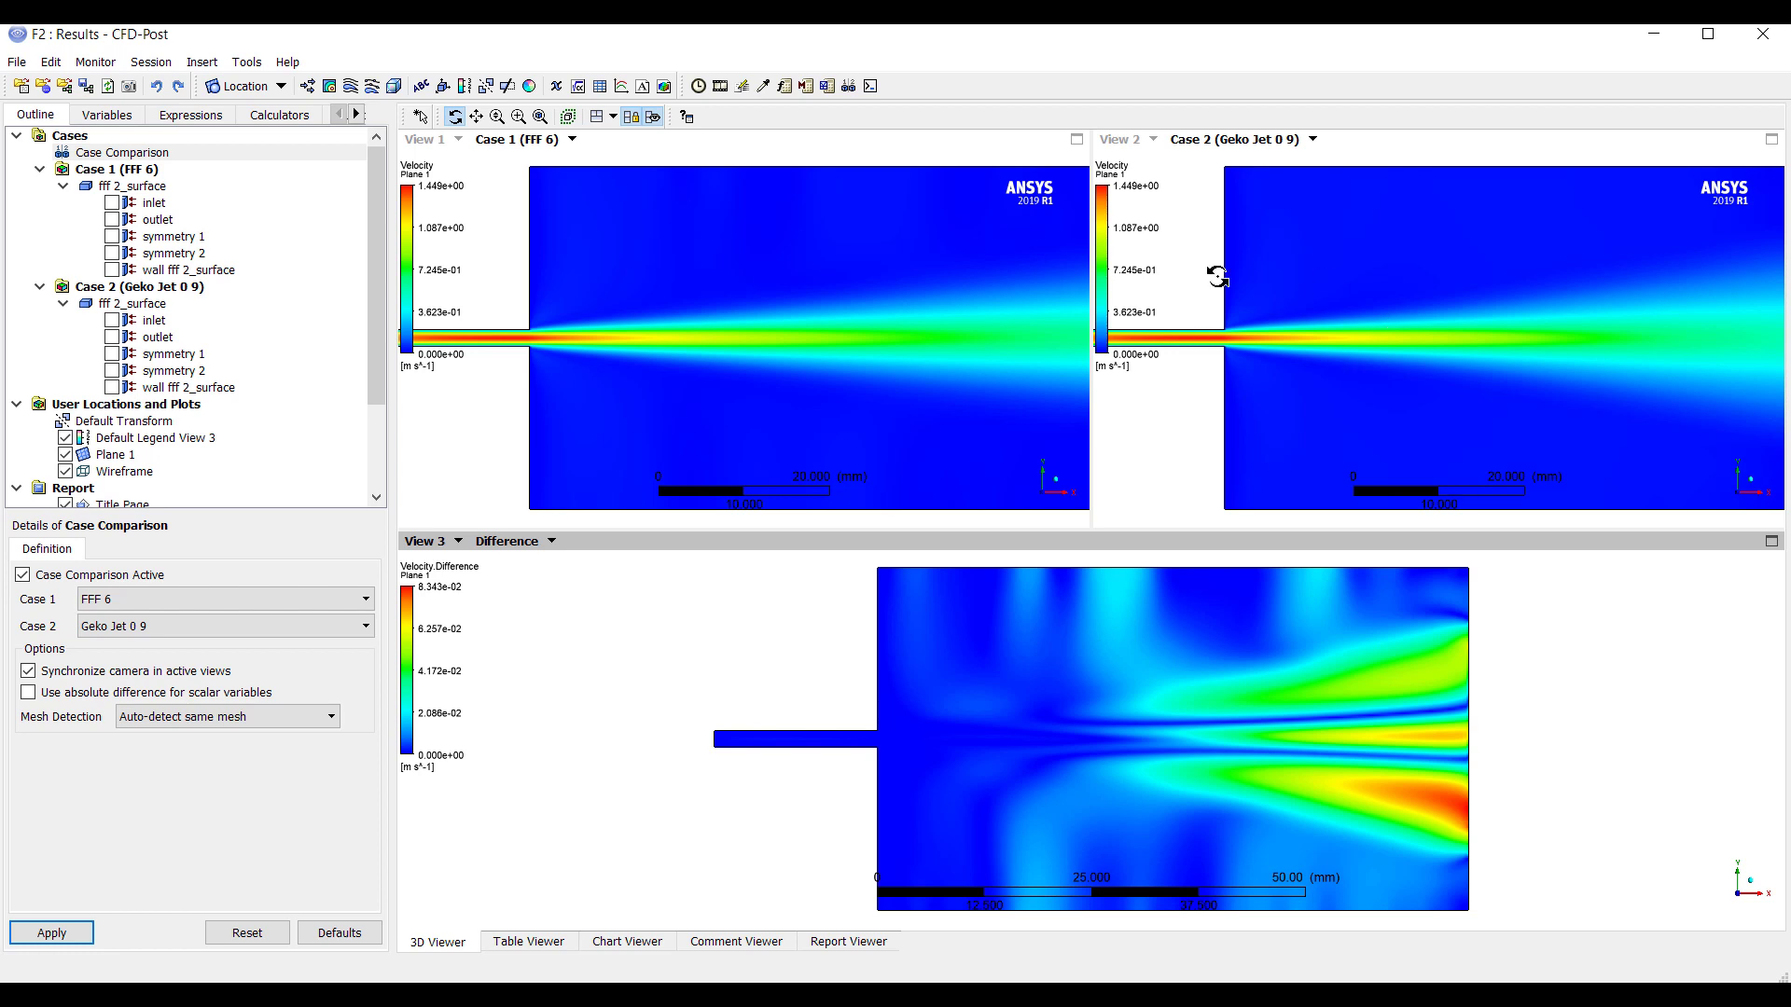
Step: Close the three open Fluent windows from the taskbar, confirming the quit warnings
{"action": "key", "text": "alt+Tab"}
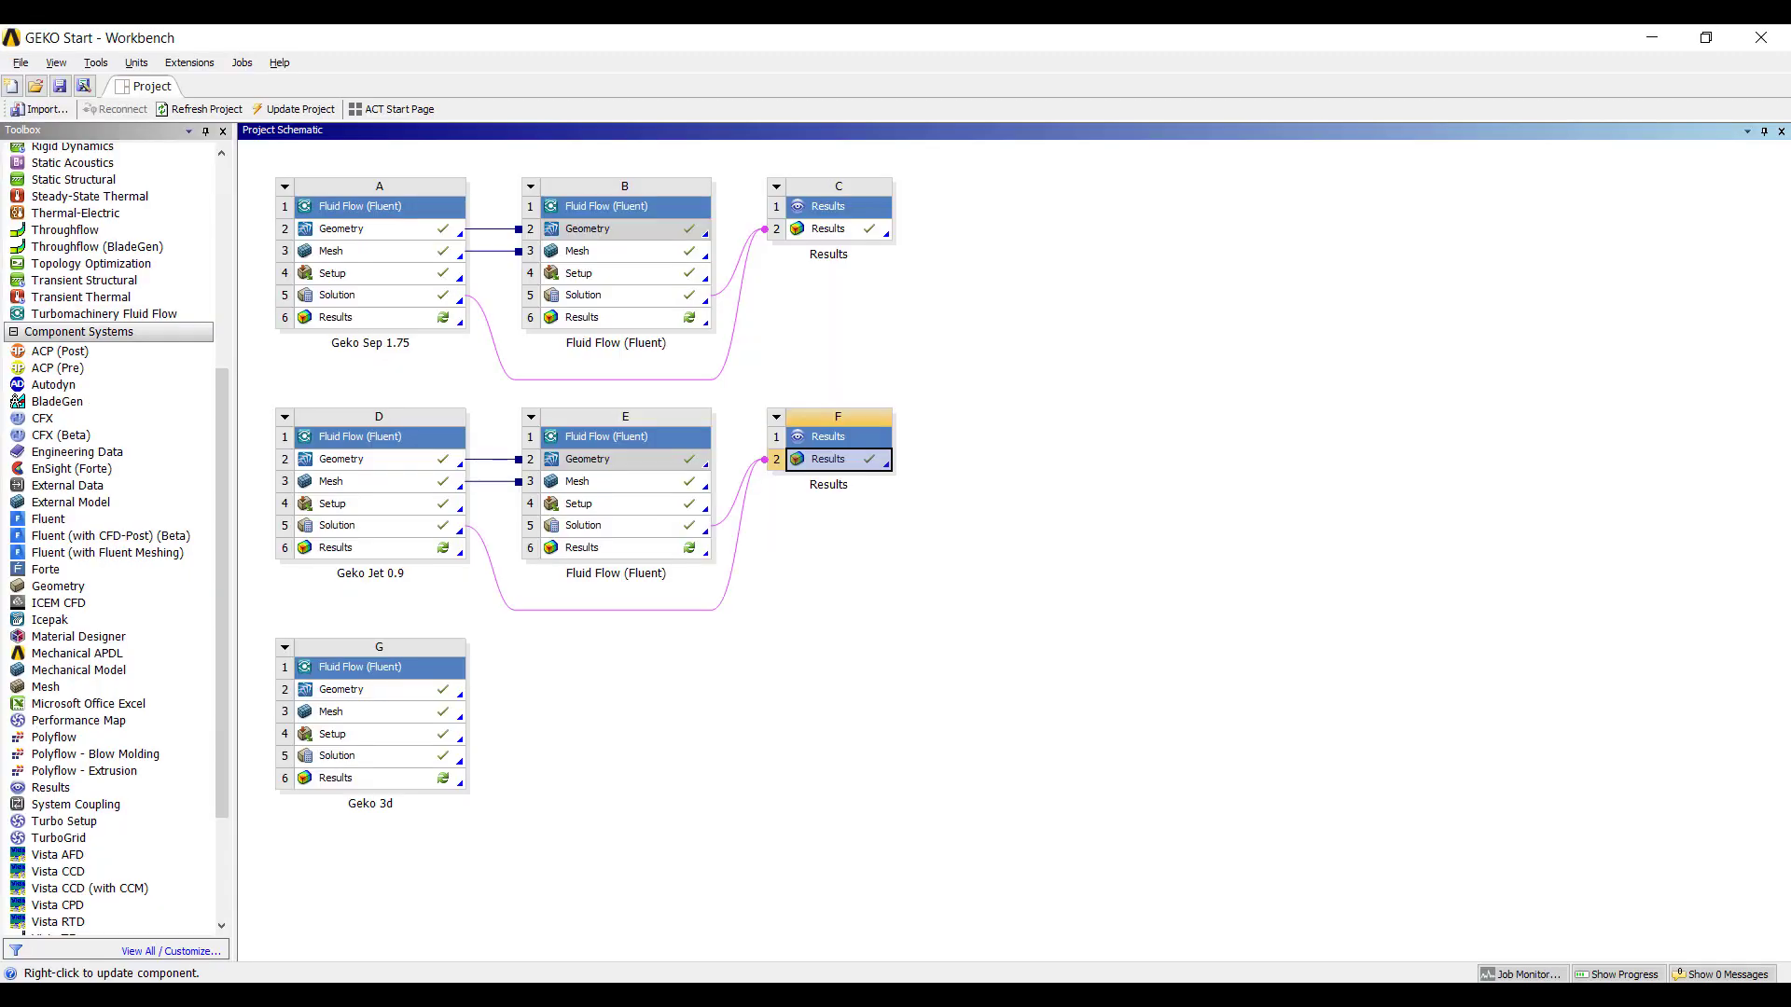
{"action": "right_click", "coordinate": [1066, 994]}
{"action": "left_click", "coordinate": [1026, 957]}
{"action": "left_click", "coordinate": [923, 542]}
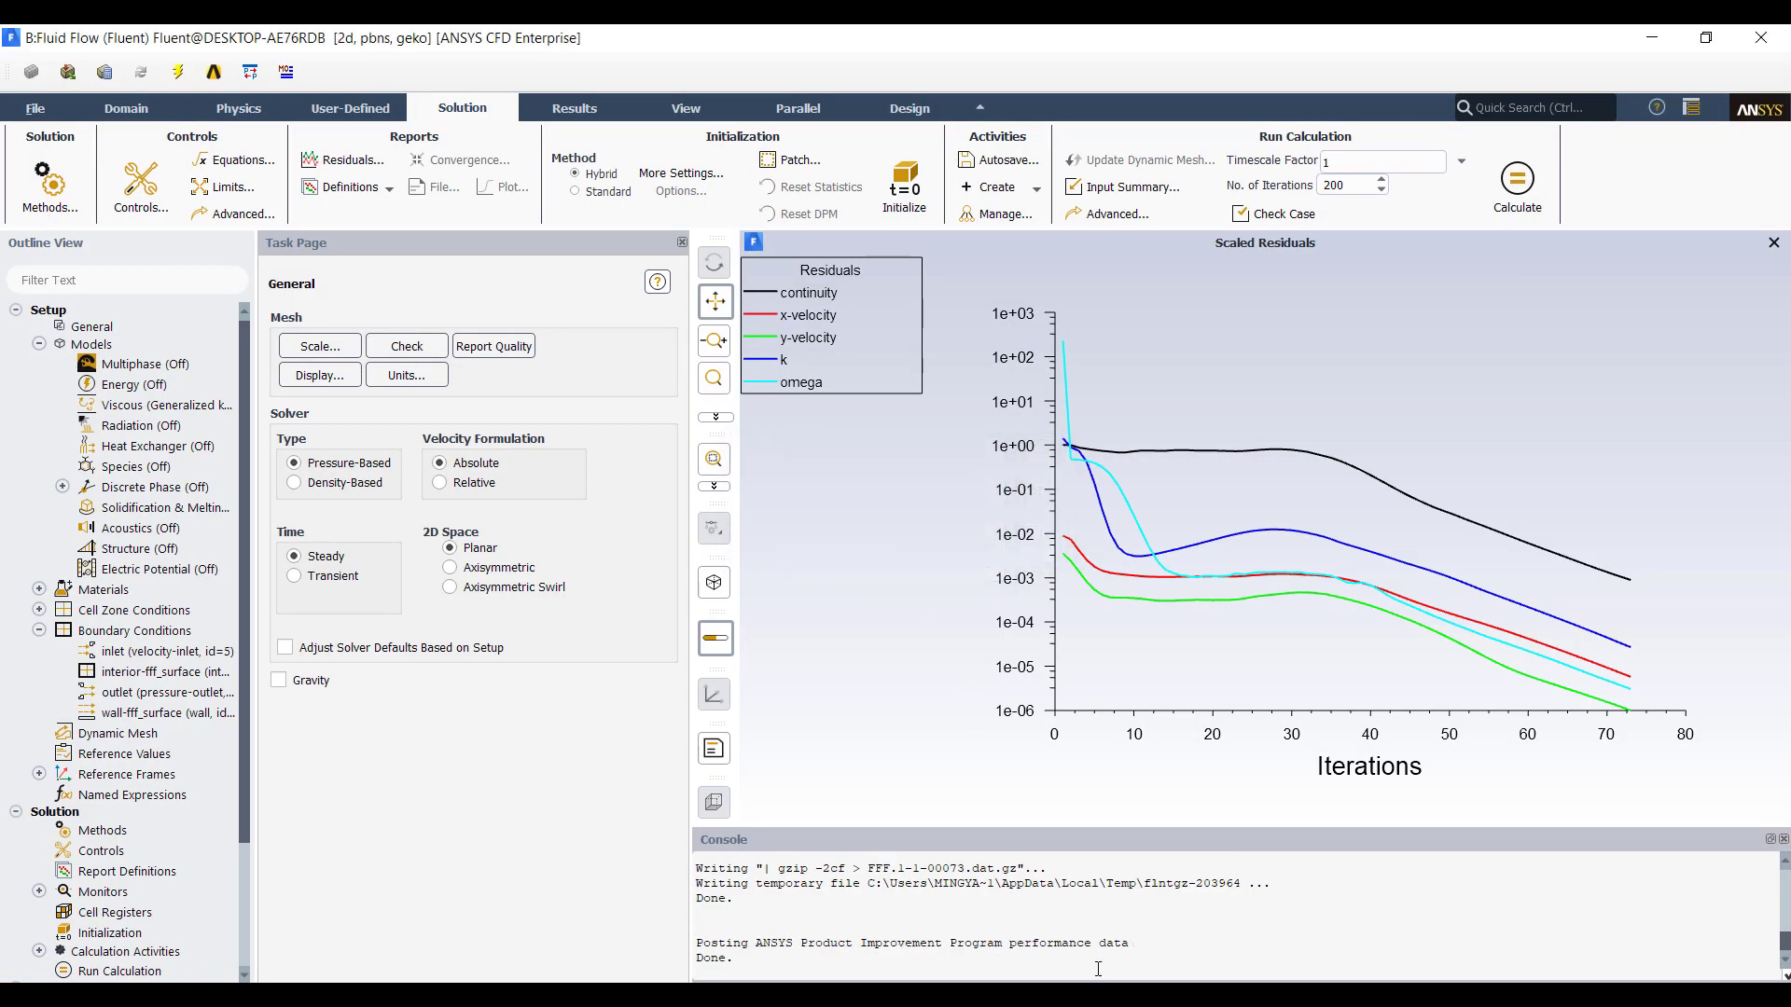
{"action": "right_click", "coordinate": [1122, 994]}
{"action": "left_click", "coordinate": [1128, 965]}
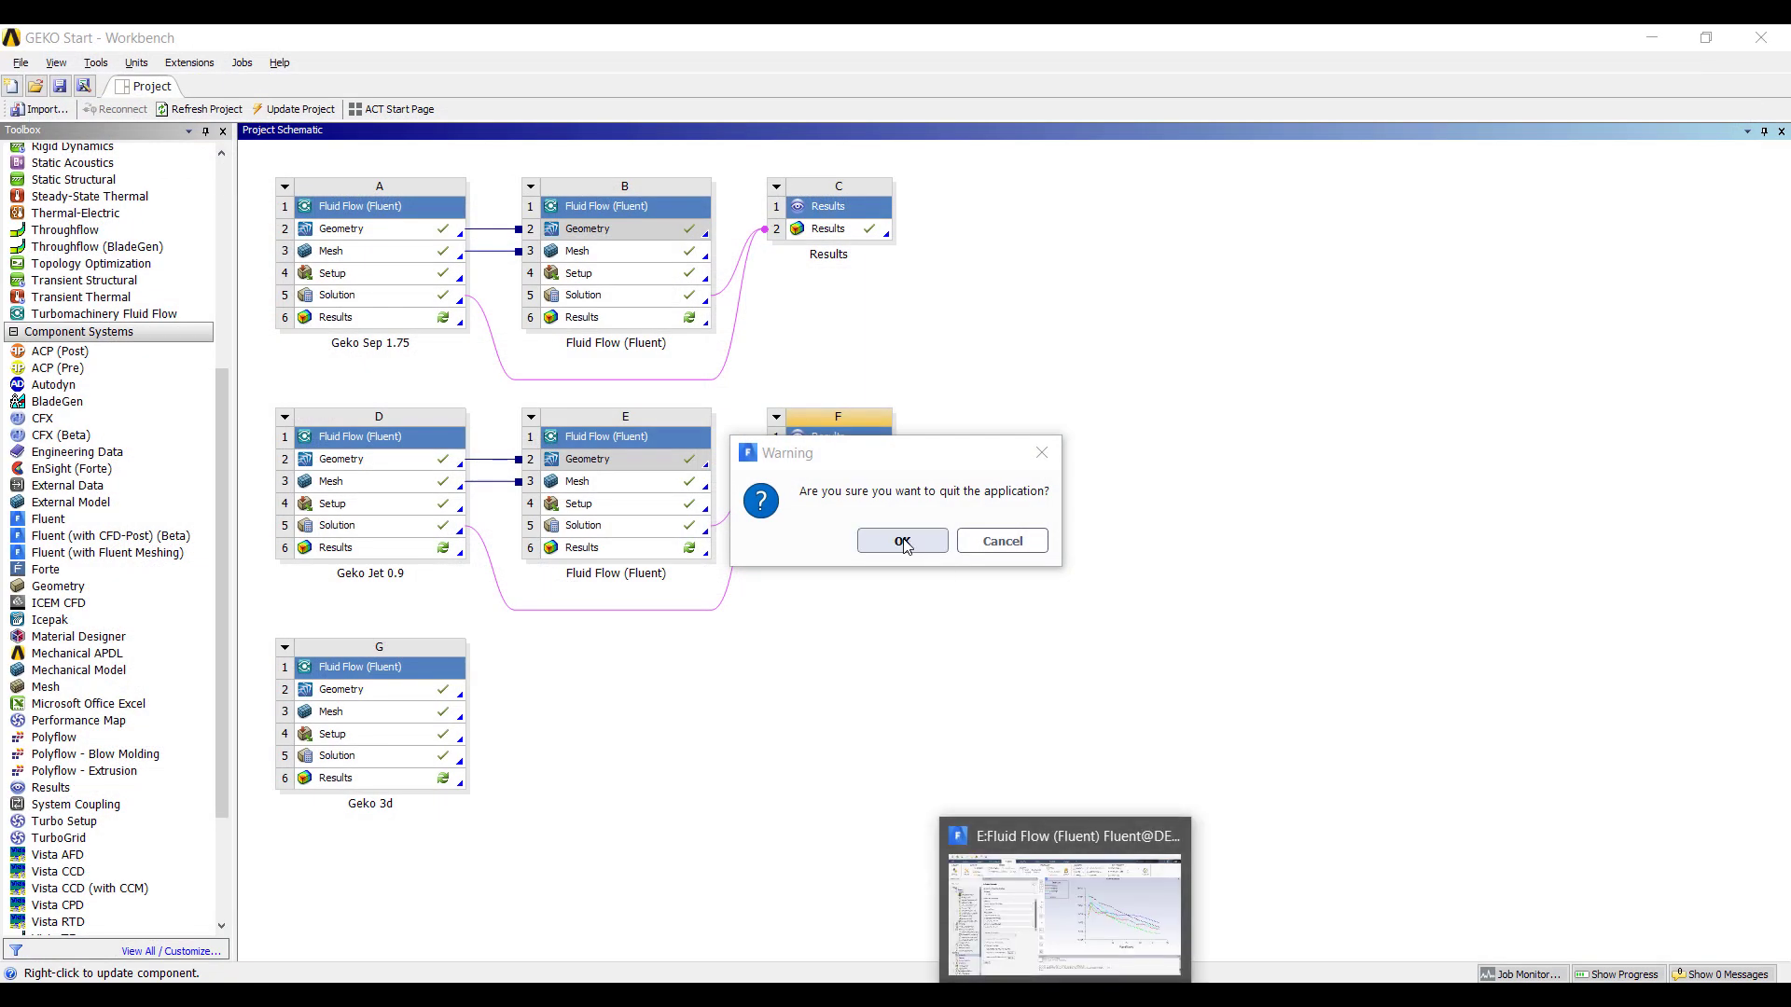
{"action": "left_click", "coordinate": [915, 539]}
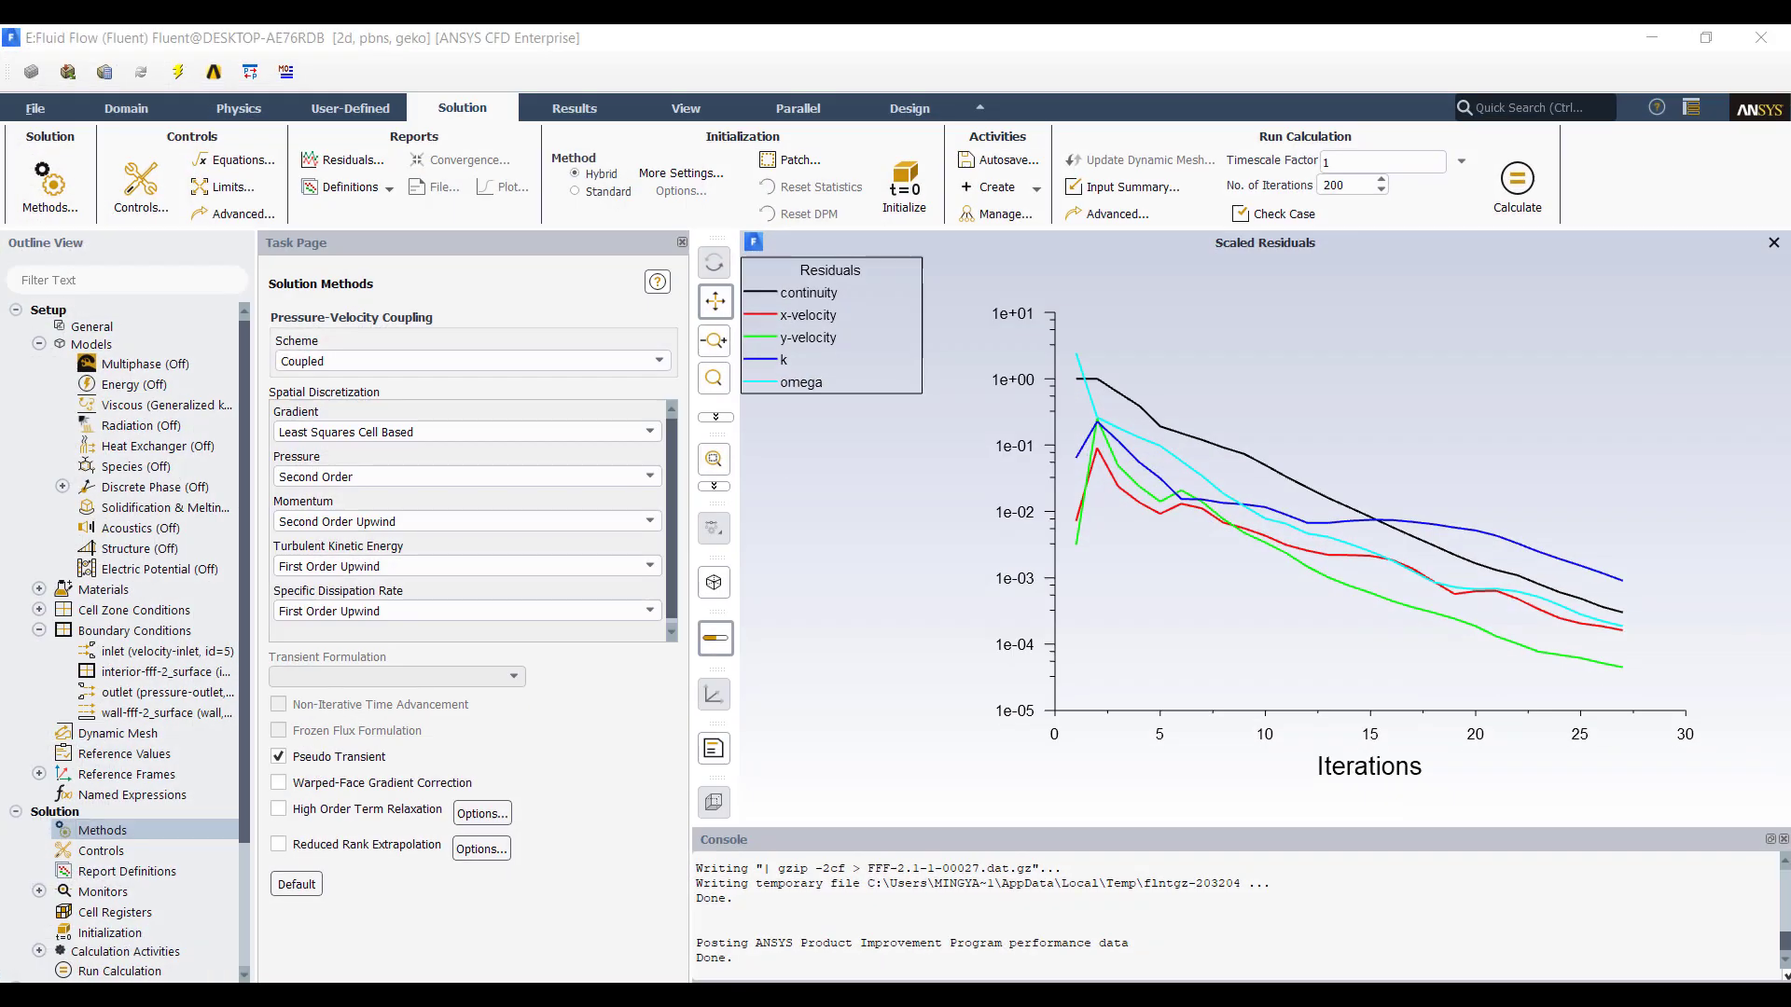
{"action": "right_click", "coordinate": [1082, 994]}
{"action": "left_click", "coordinate": [1082, 954]}
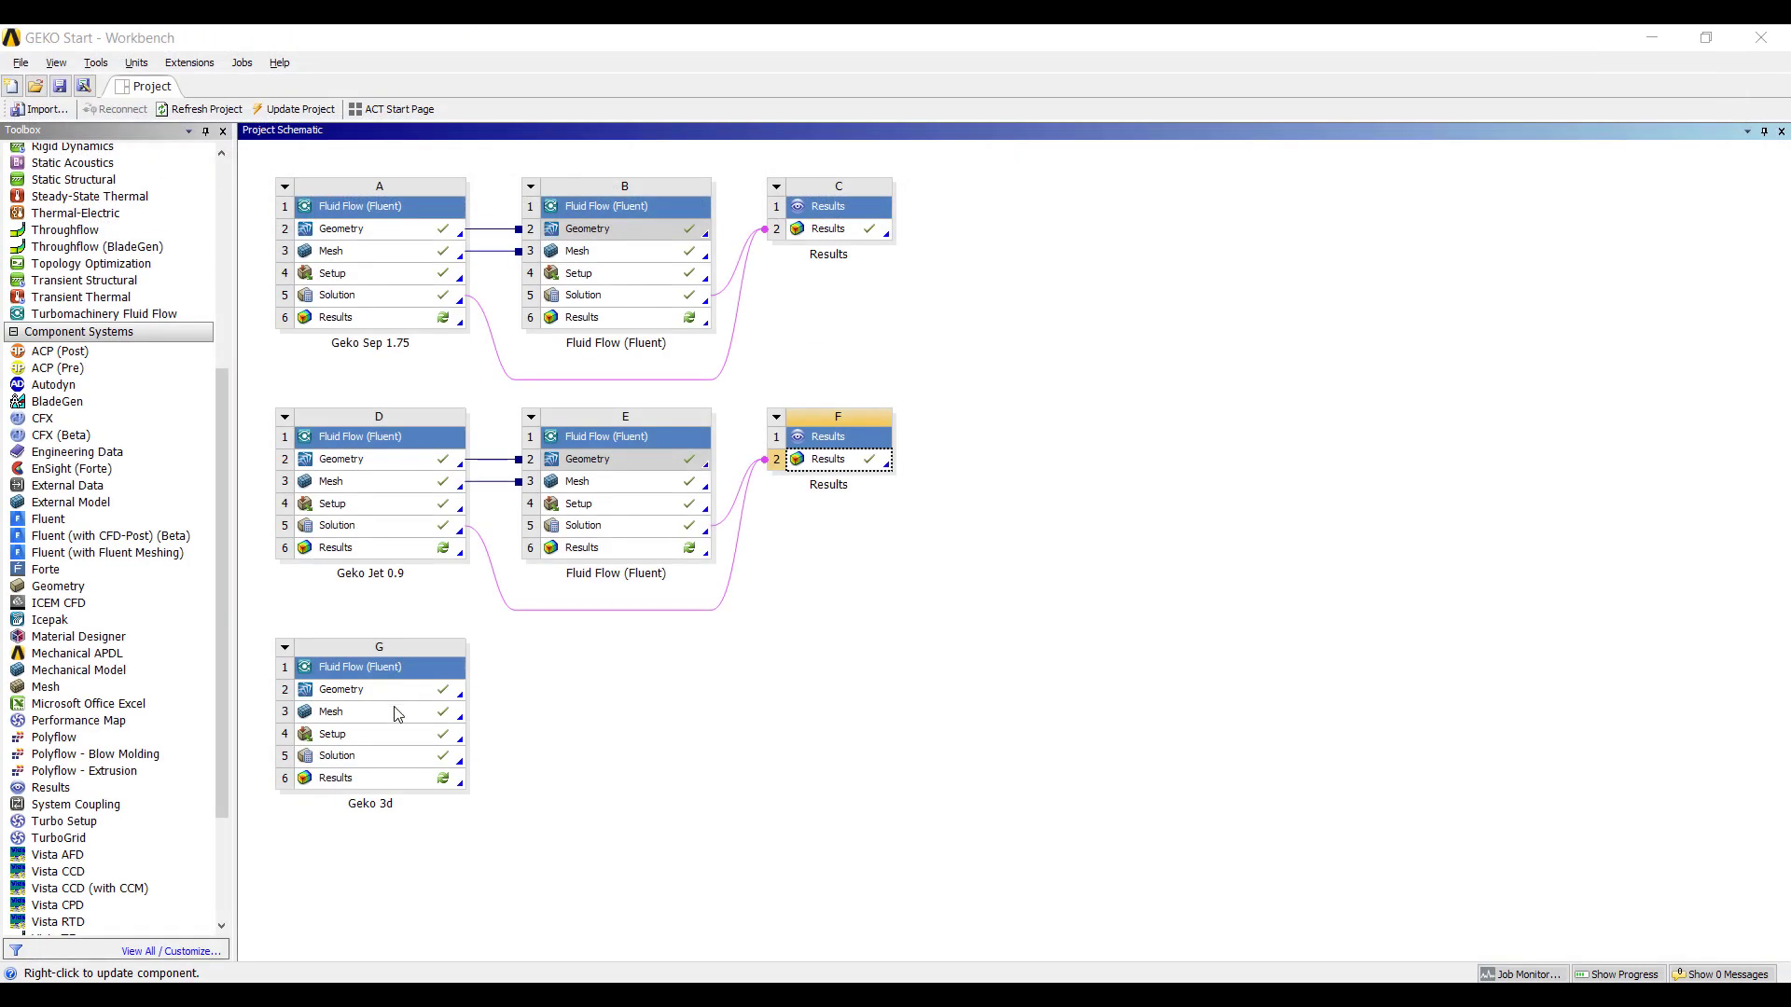
Step: Add Fluent system H on Geko 3d's geometry and mesh, and launch its setup in parallel with 3 processes
{"action": "left_click_drag", "start_coordinate": [227, 485], "coordinate": [270, 249]}
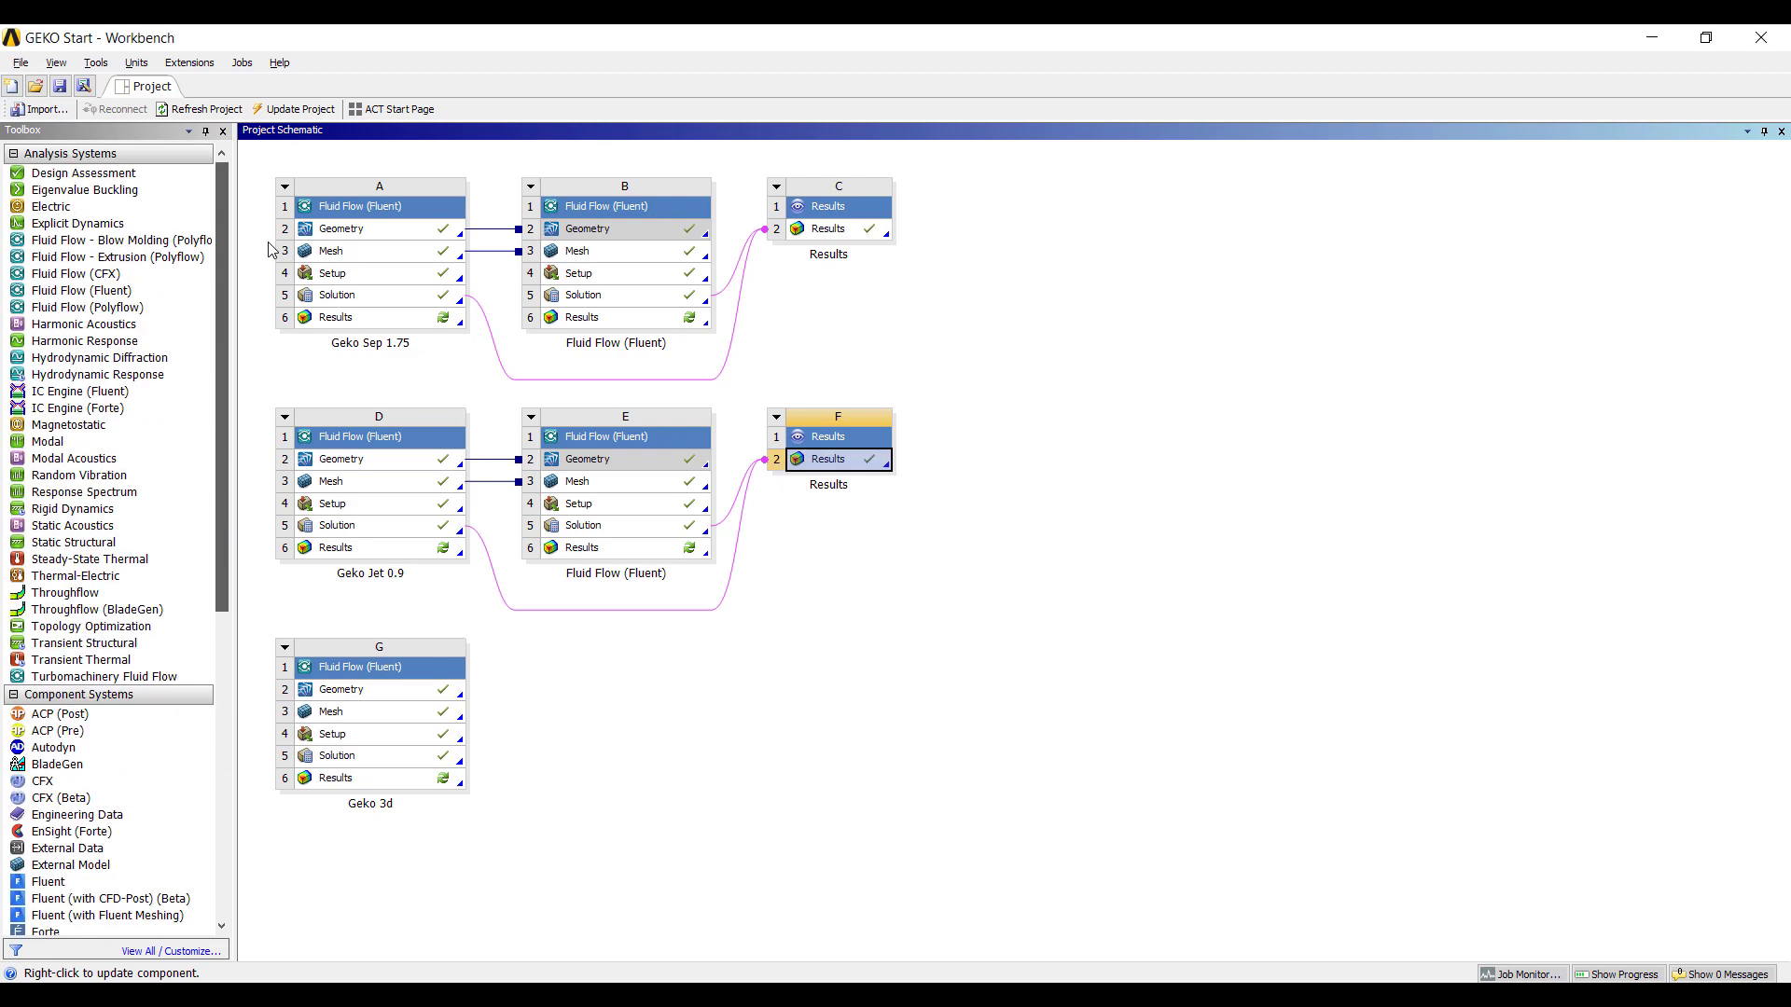
{"action": "left_click_drag", "start_coordinate": [81, 290], "coordinate": [450, 725]}
{"action": "double_click", "coordinate": [669, 744]}
{"action": "left_click", "coordinate": [690, 529]}
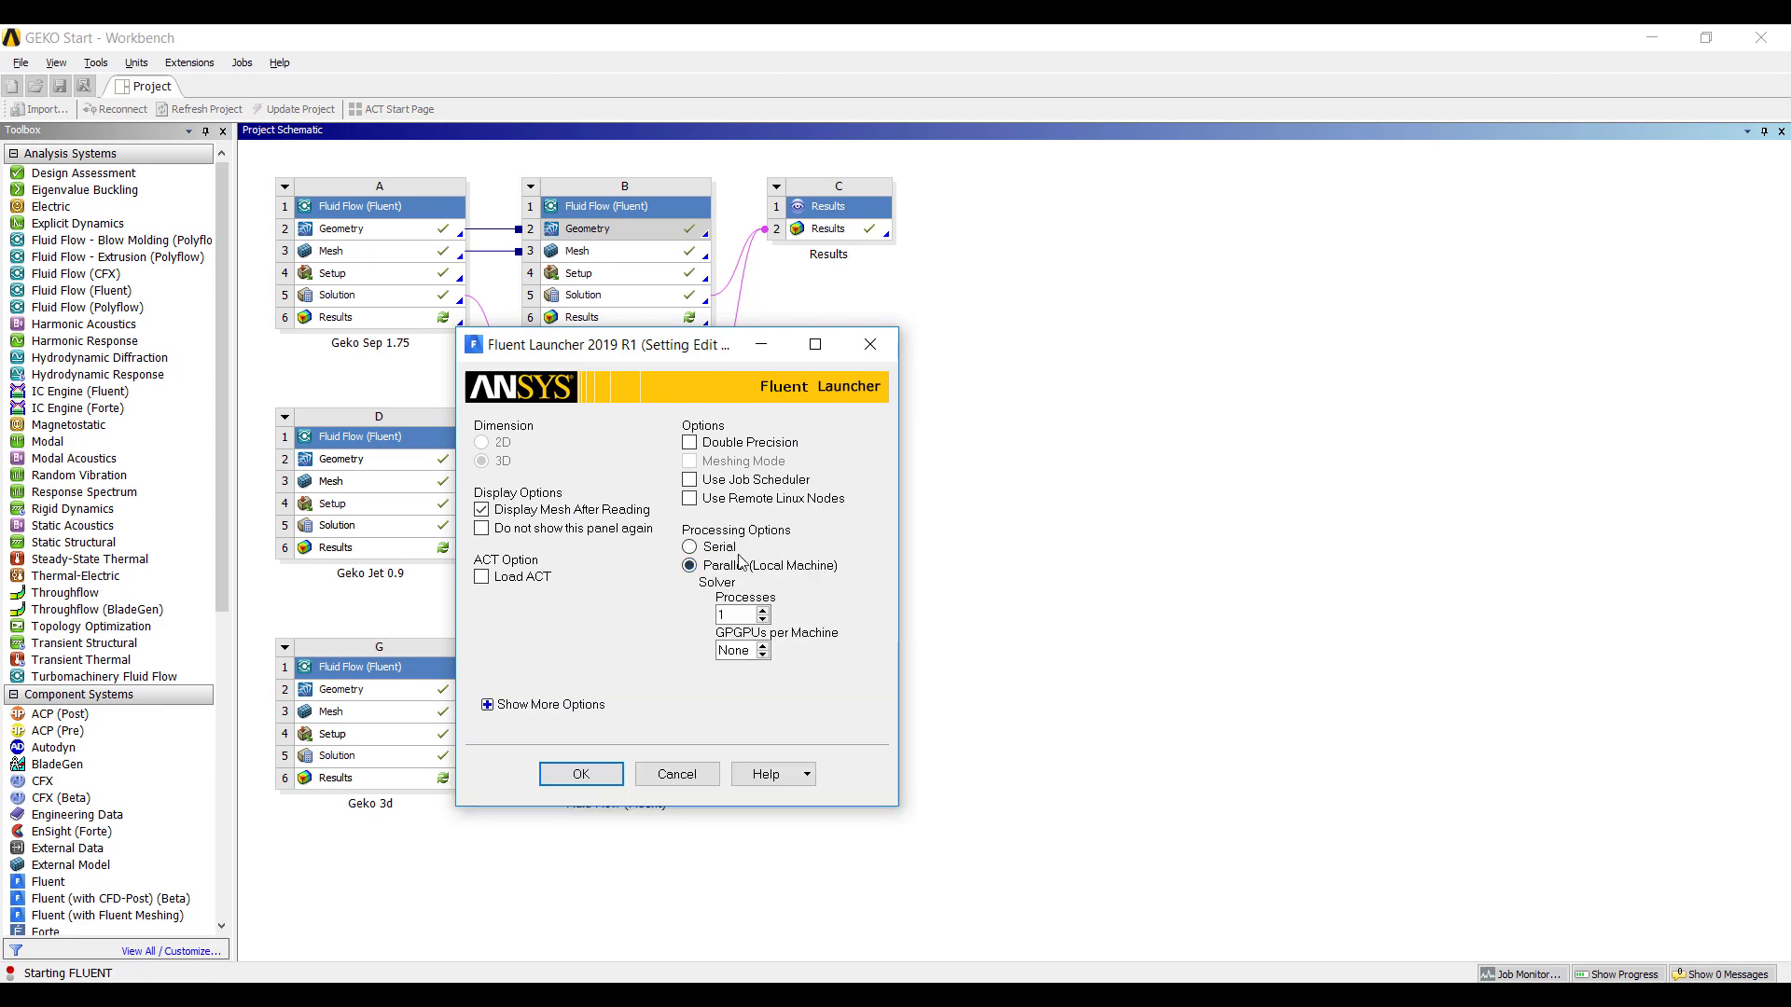
{"action": "double_click", "coordinate": [763, 610]}
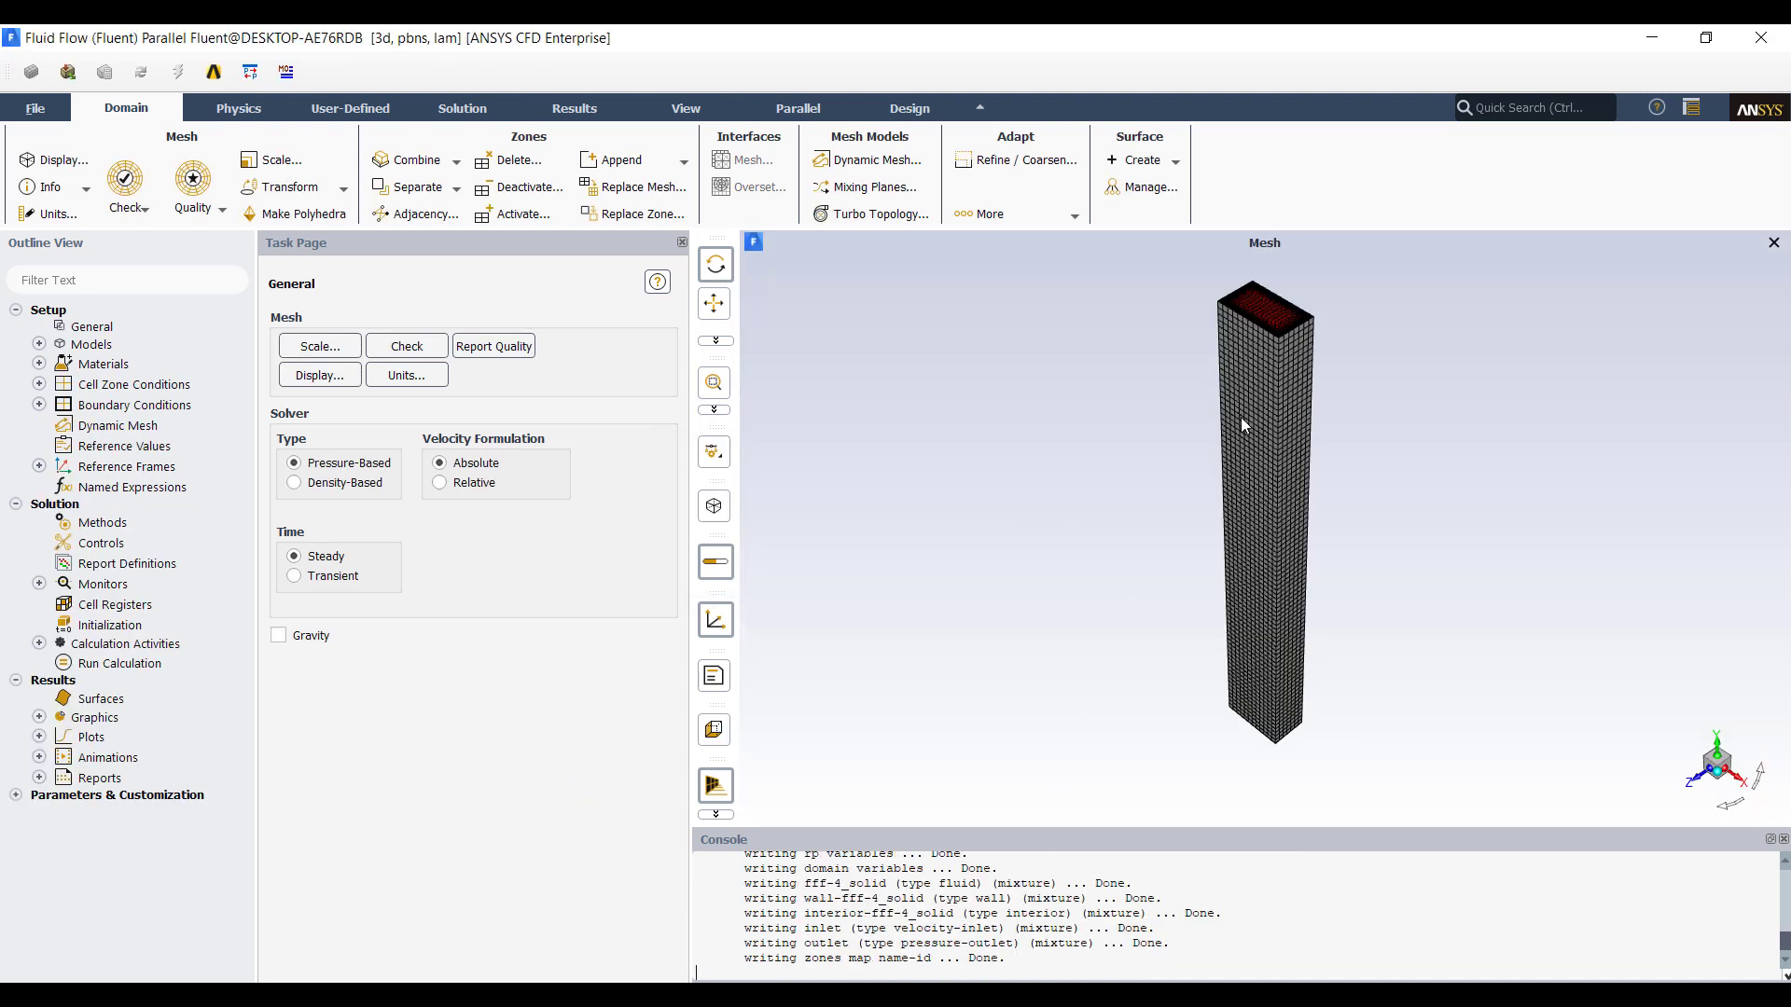
Step: Set the viscous model to k-omega GEKO with Corner Flow Correction enabled (CCORNER 1)
{"action": "scroll", "coordinate": [1265, 395], "scroll_direction": "up", "scroll_amount": 5}
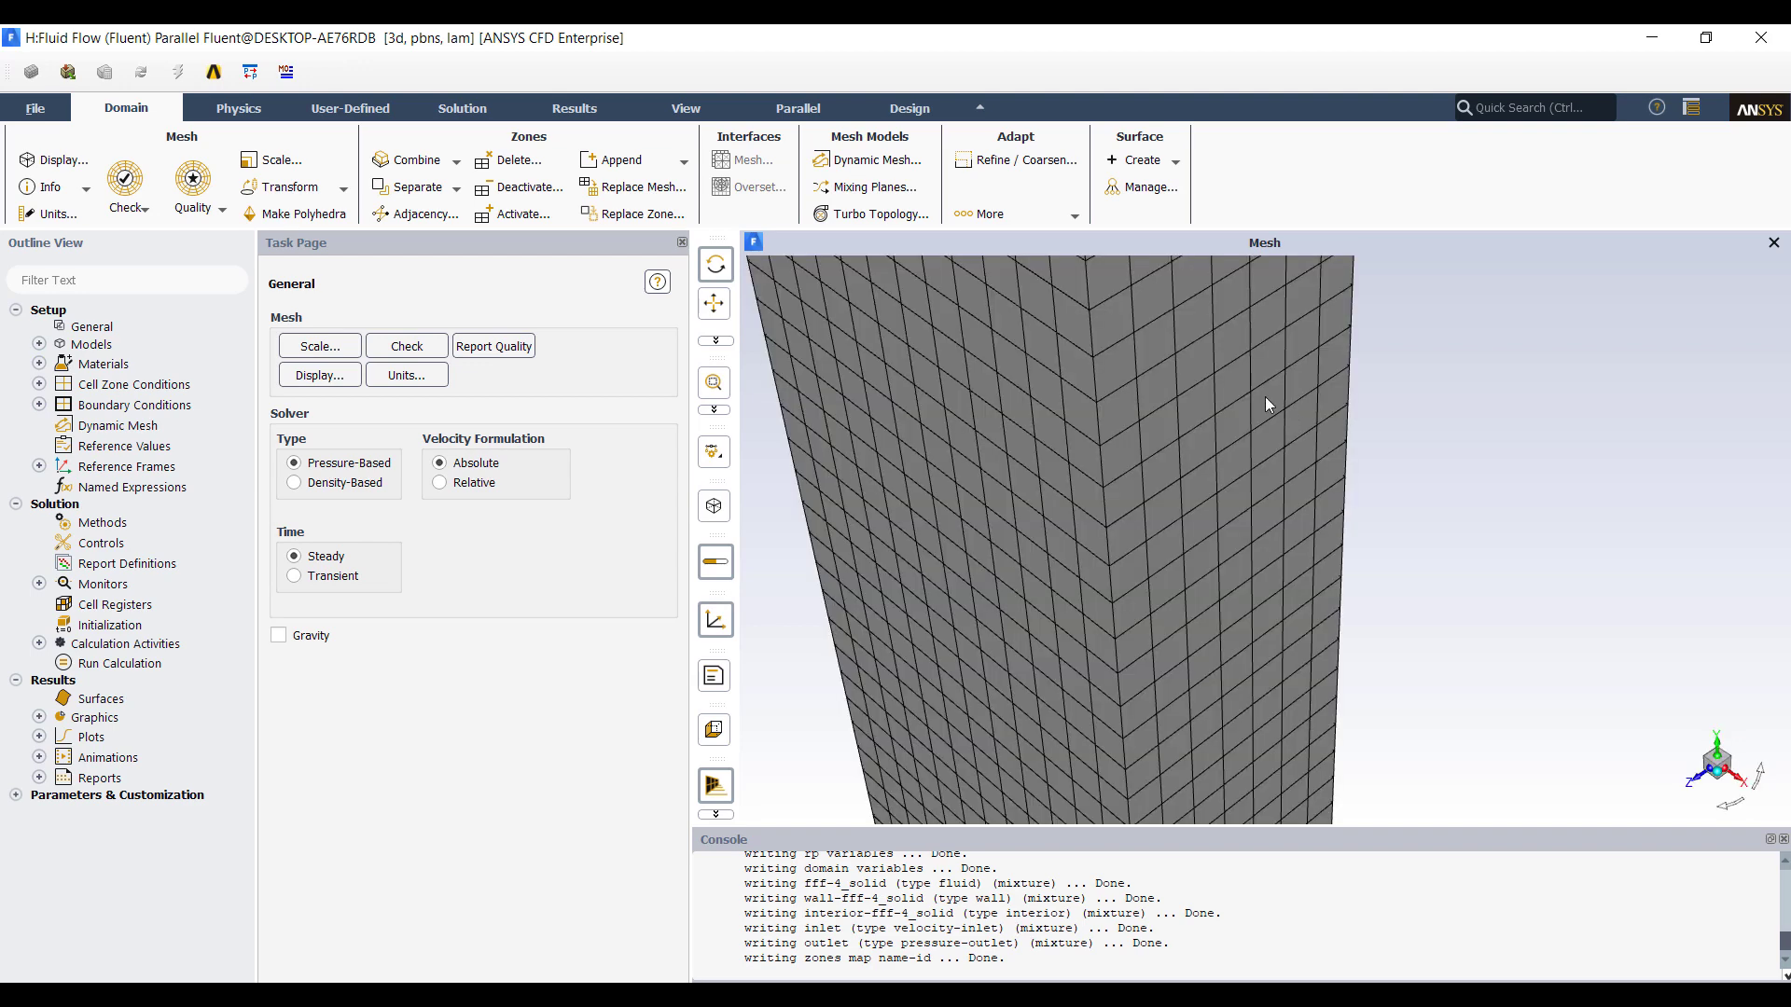
{"action": "scroll", "coordinate": [1264, 396], "scroll_direction": "down", "scroll_amount": 3}
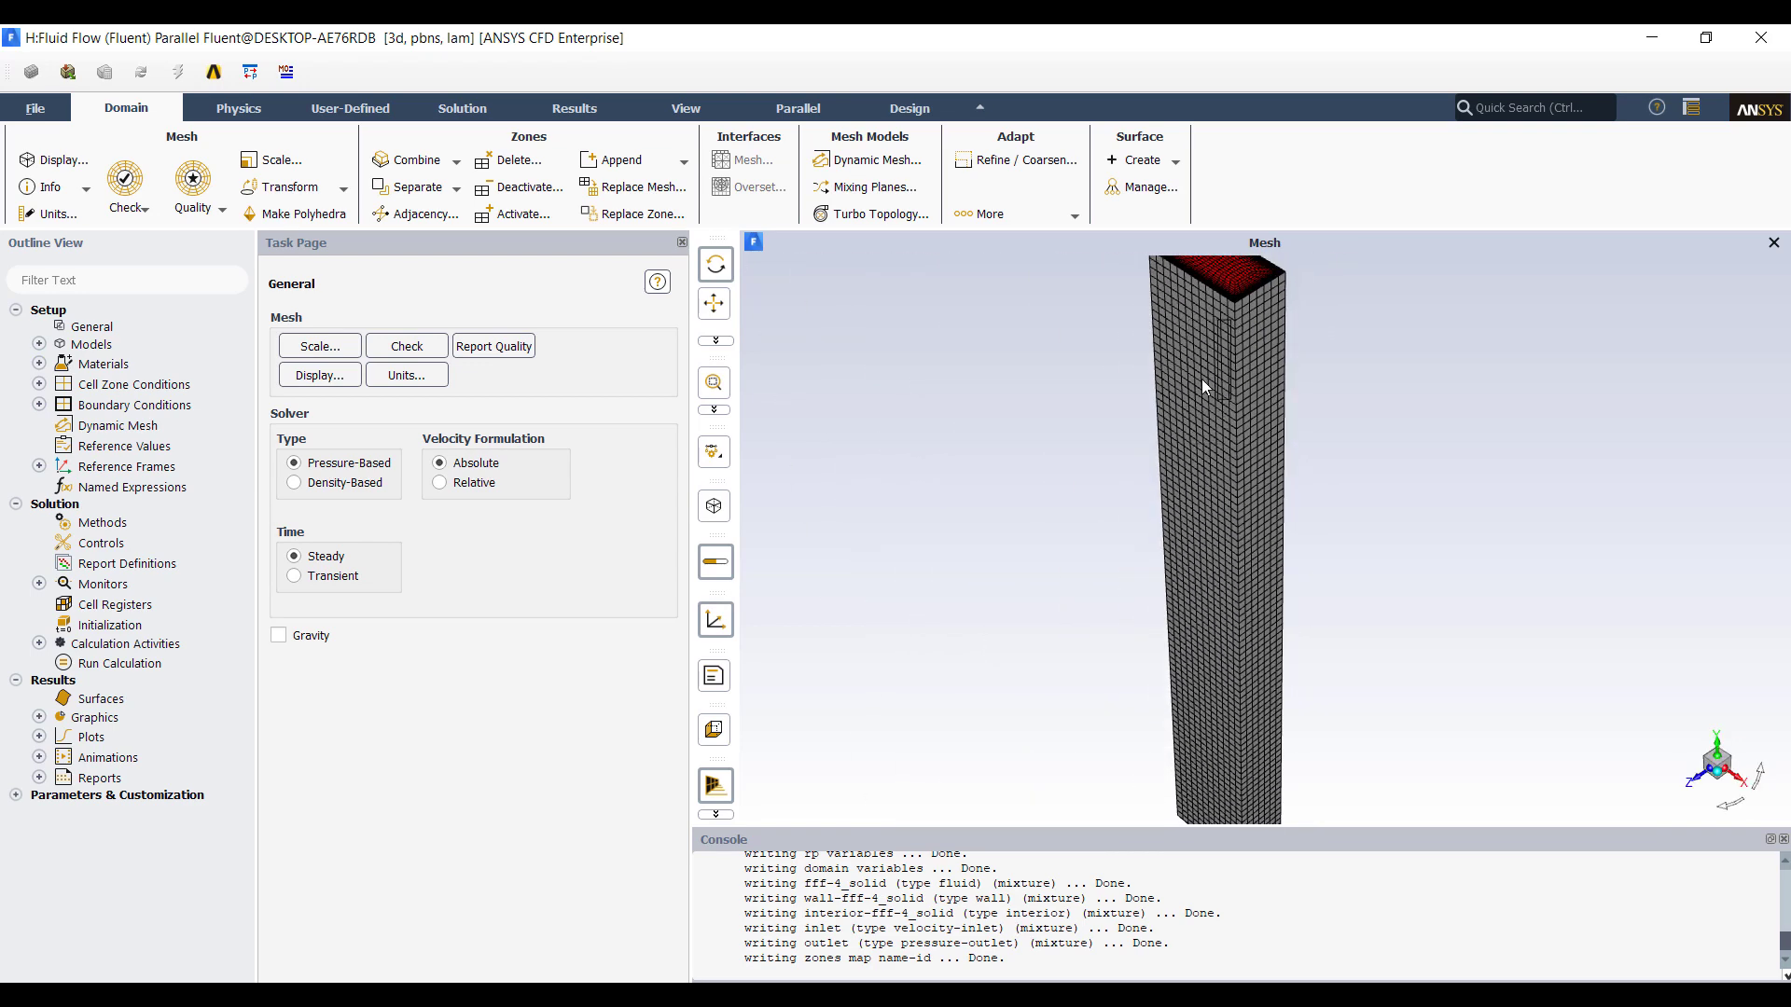
{"action": "scroll", "coordinate": [1188, 366], "scroll_direction": "down", "scroll_amount": 5}
{"action": "scroll", "coordinate": [1259, 508], "scroll_direction": "up", "scroll_amount": 2}
{"action": "scroll", "coordinate": [1367, 644], "scroll_direction": "up", "scroll_amount": 3}
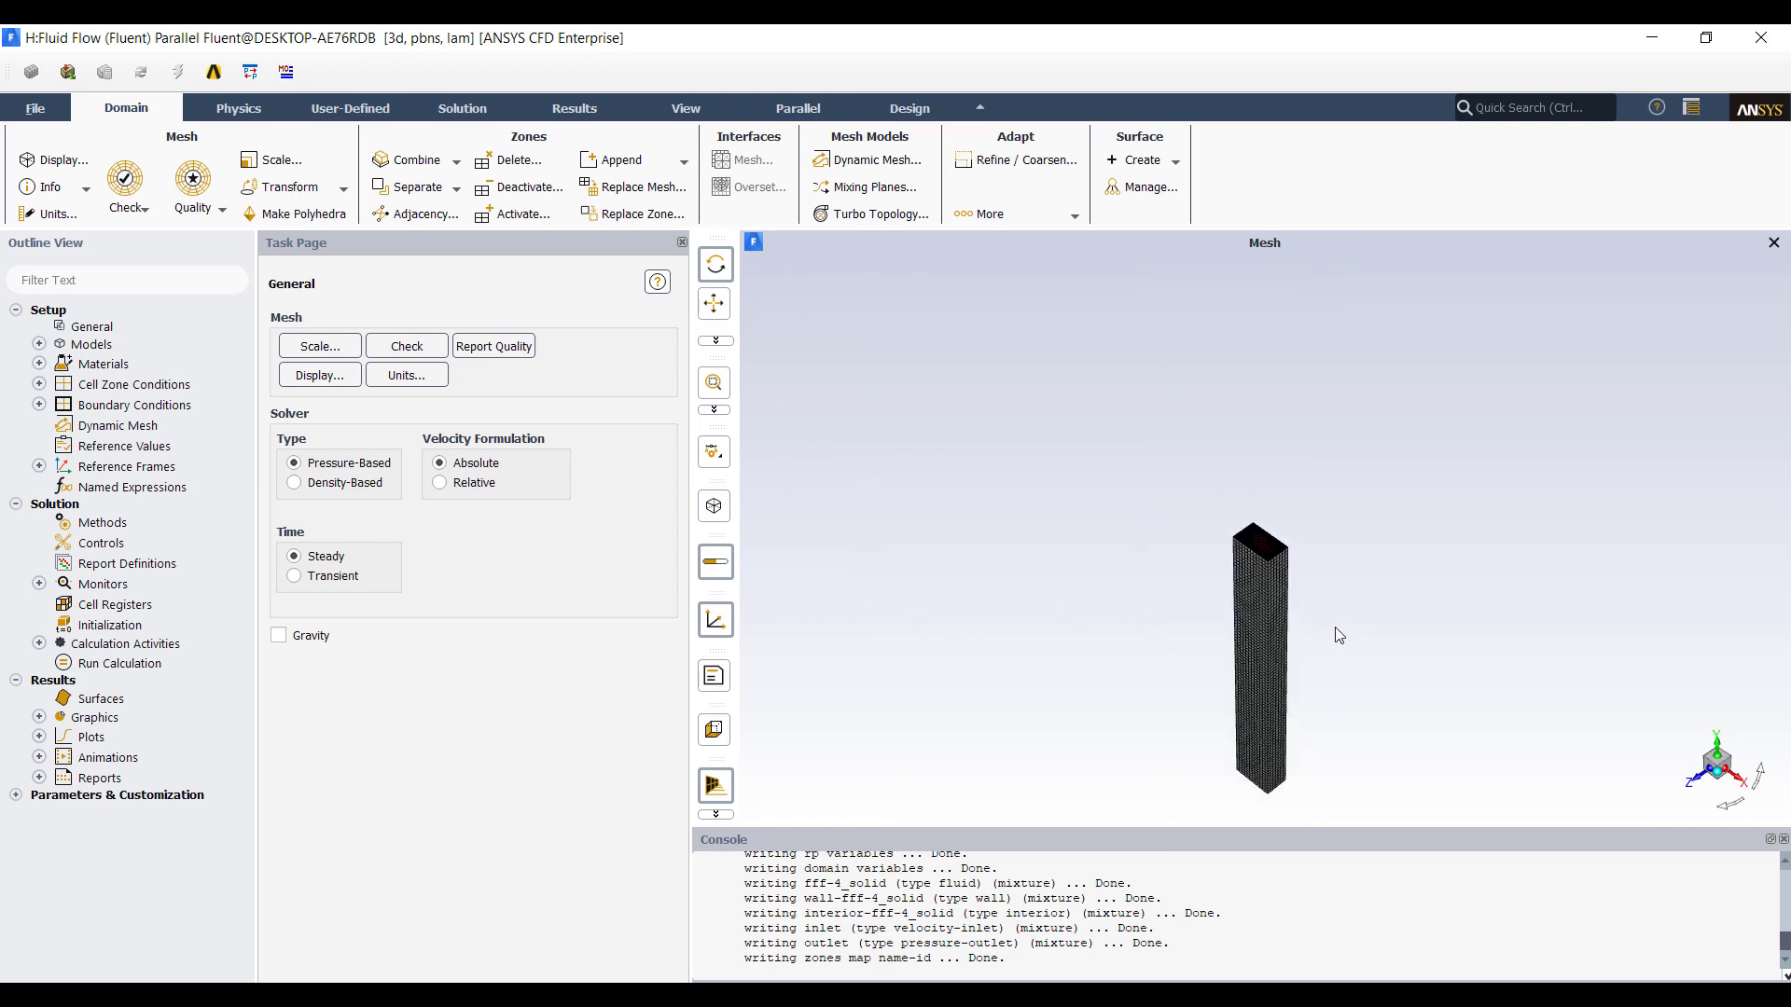
{"action": "left_click", "coordinate": [40, 344]}
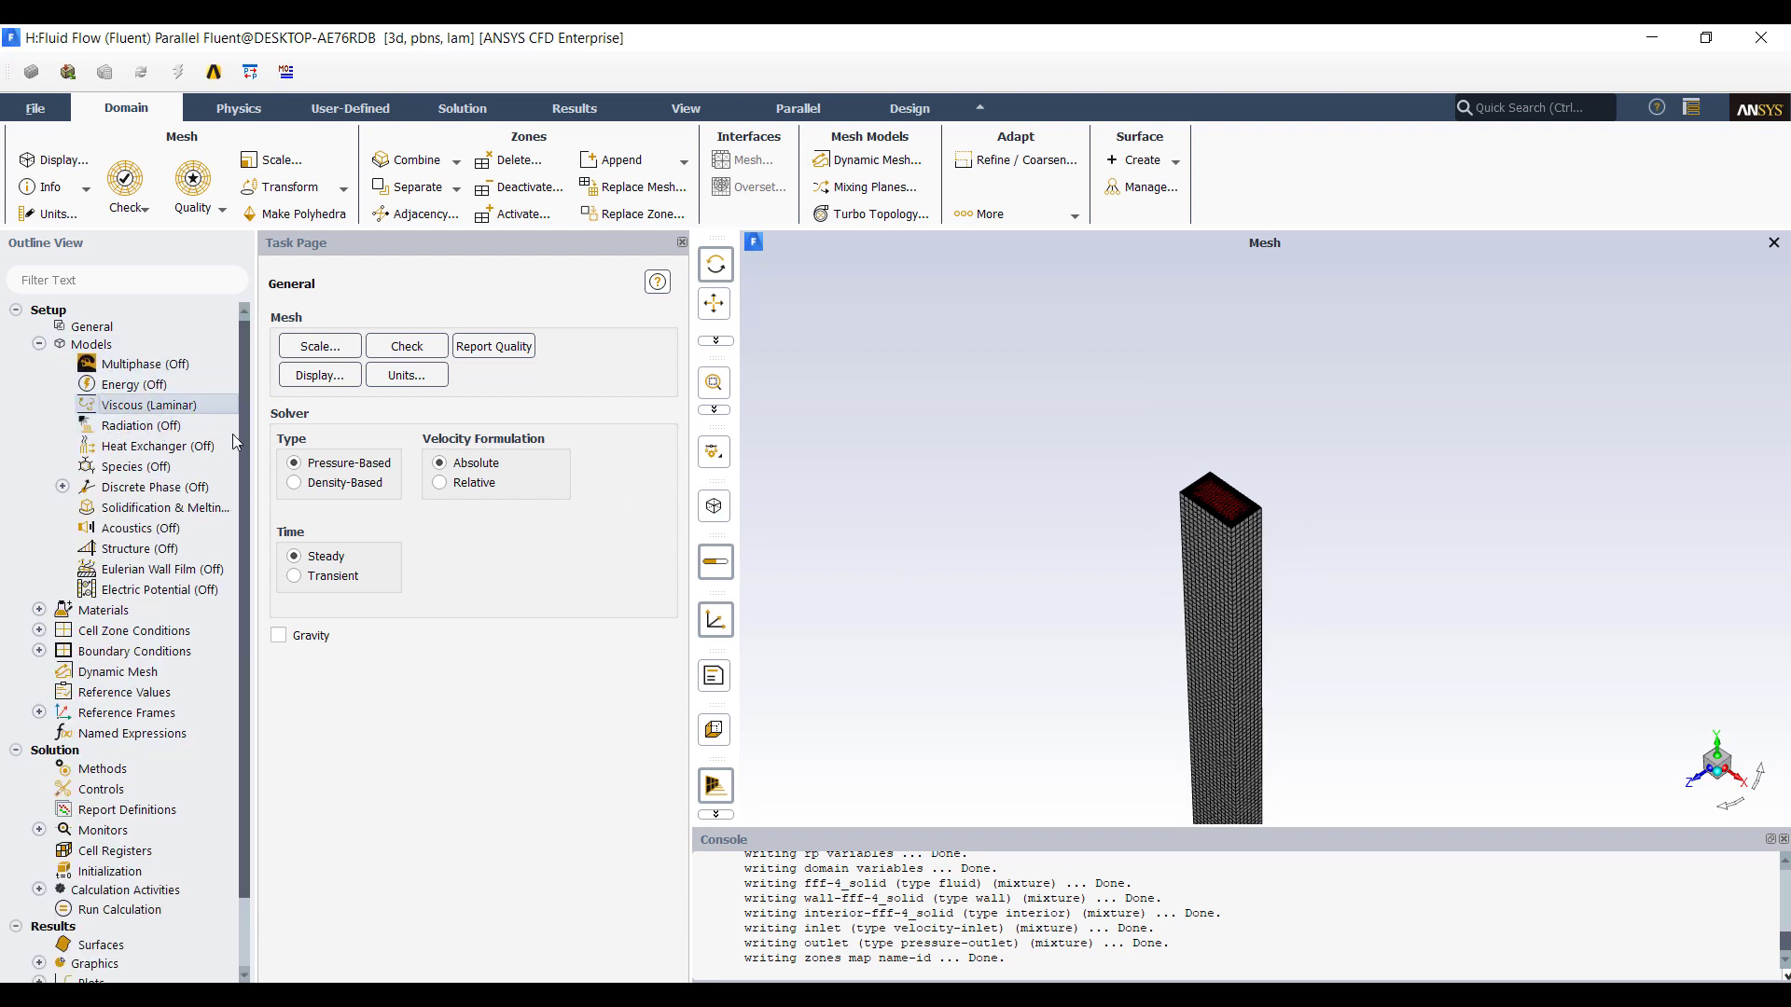
{"action": "double_click", "coordinate": [149, 405]}
{"action": "left_click", "coordinate": [342, 650]}
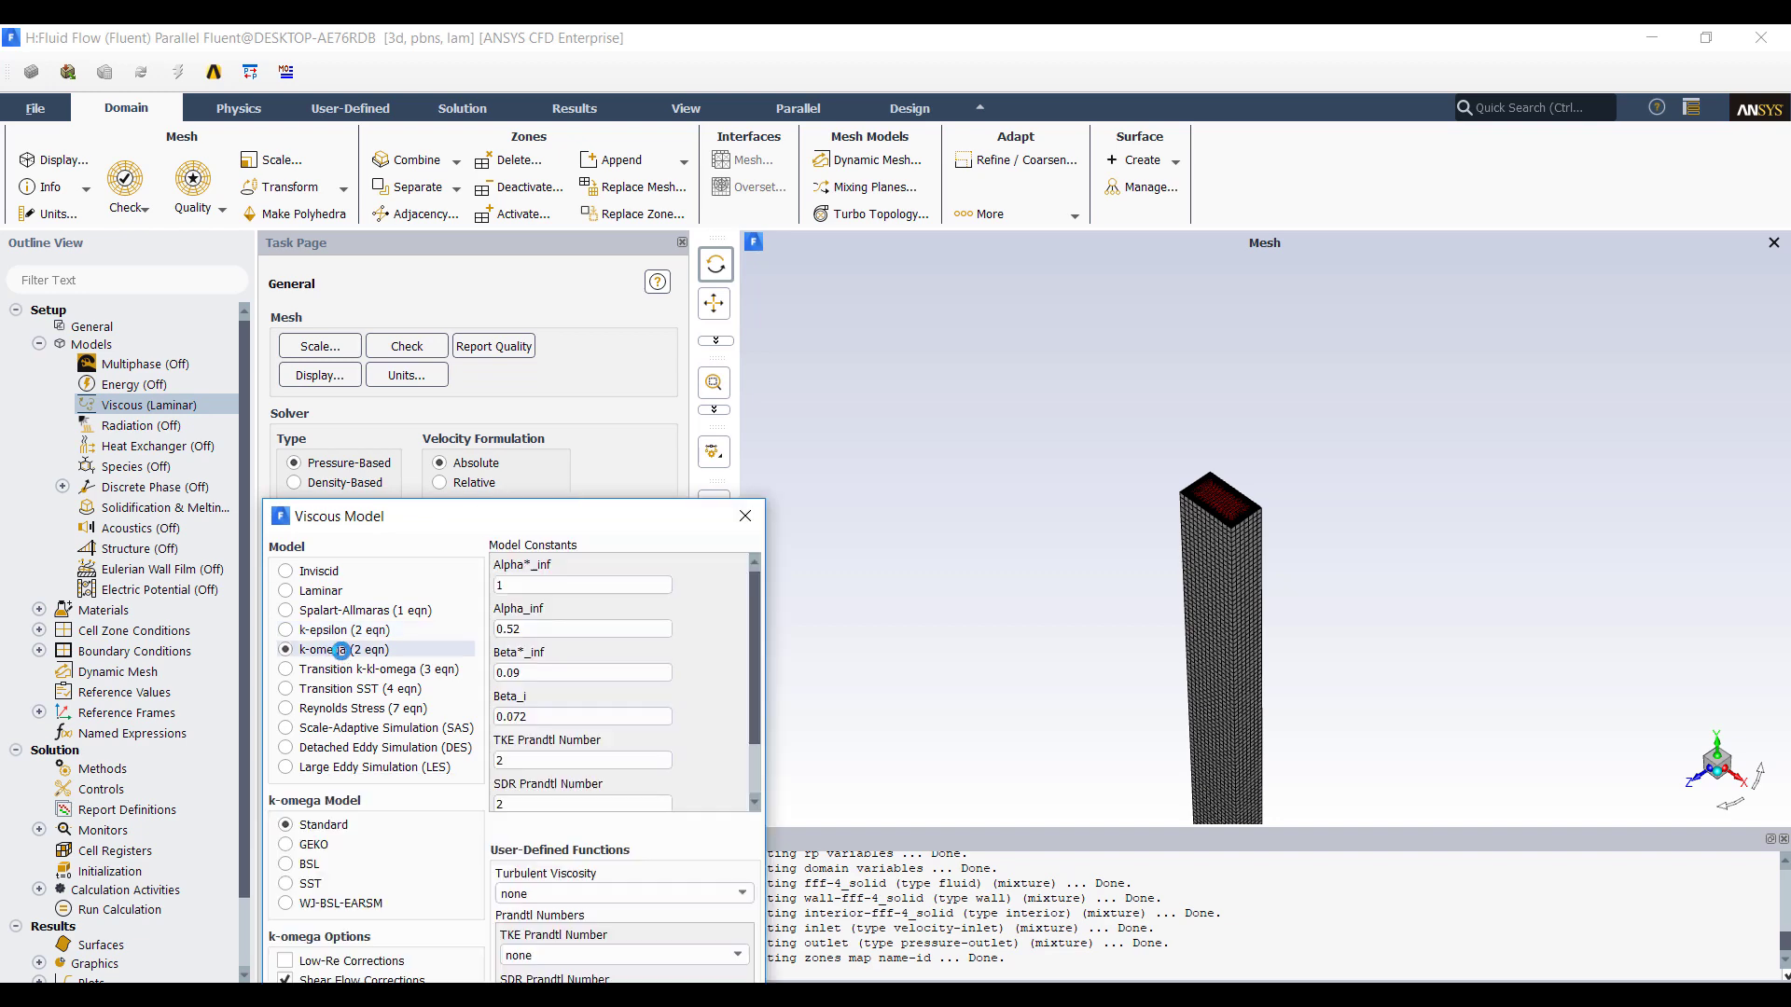
{"action": "left_click", "coordinate": [297, 845]}
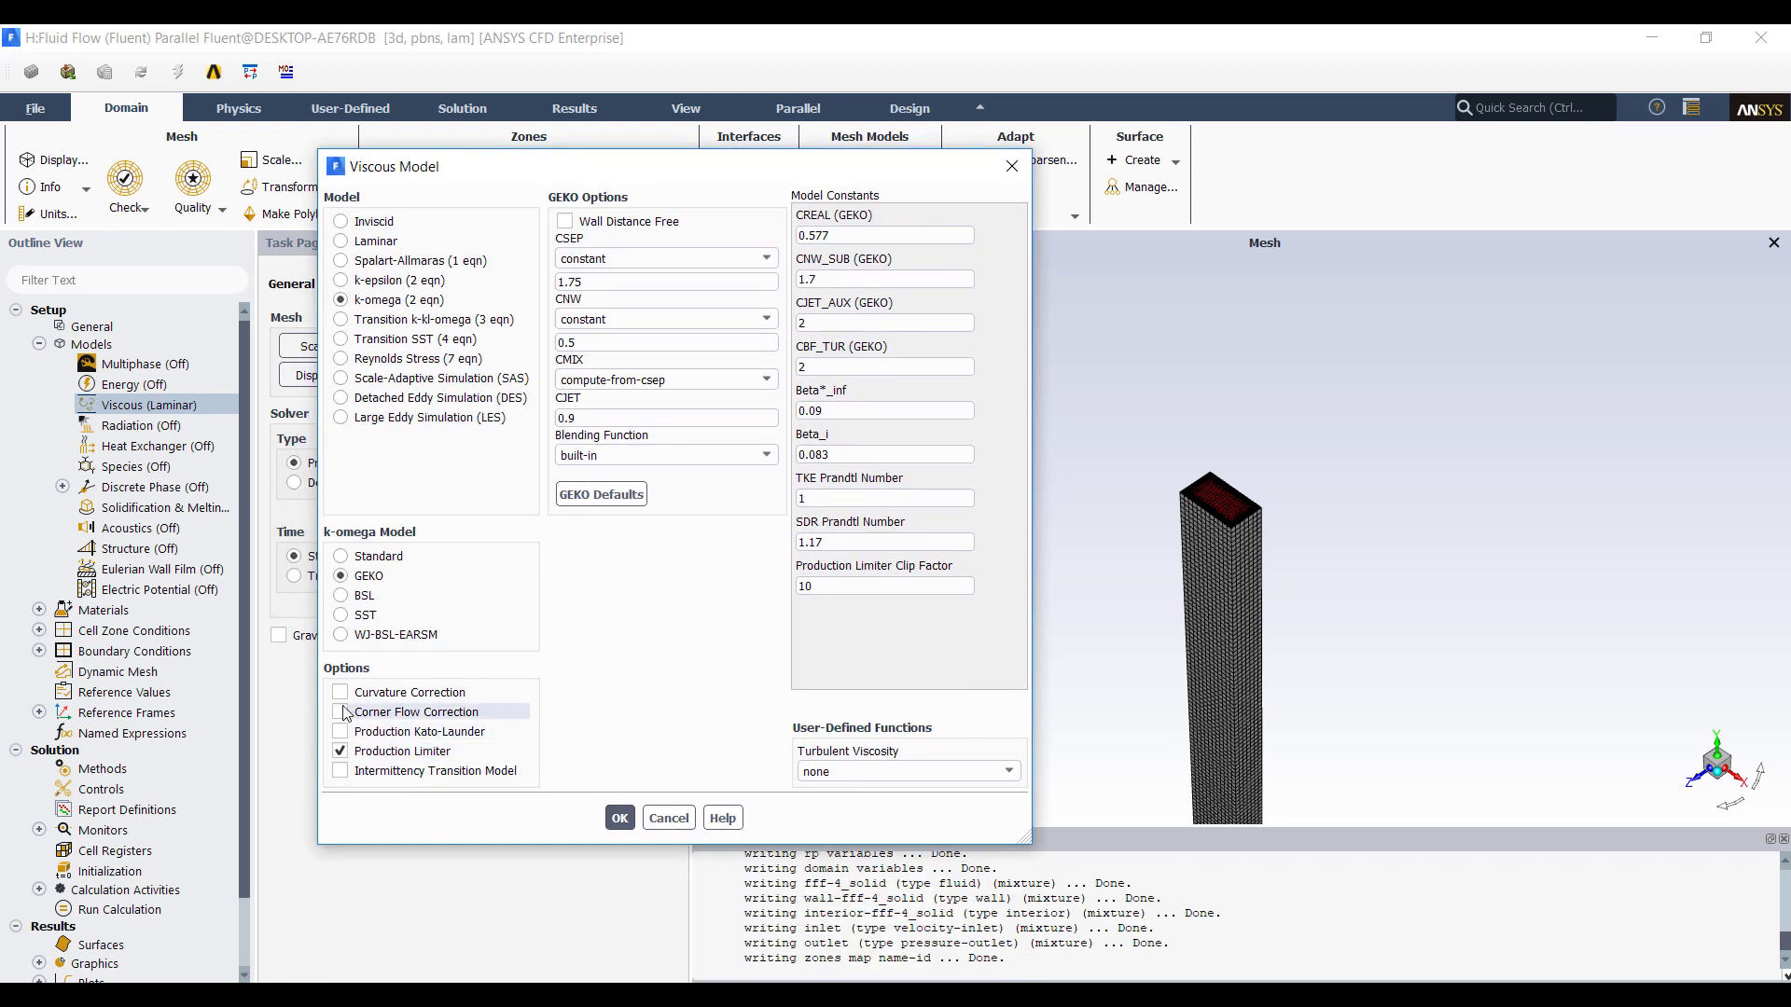
{"action": "left_click", "coordinate": [340, 712]}
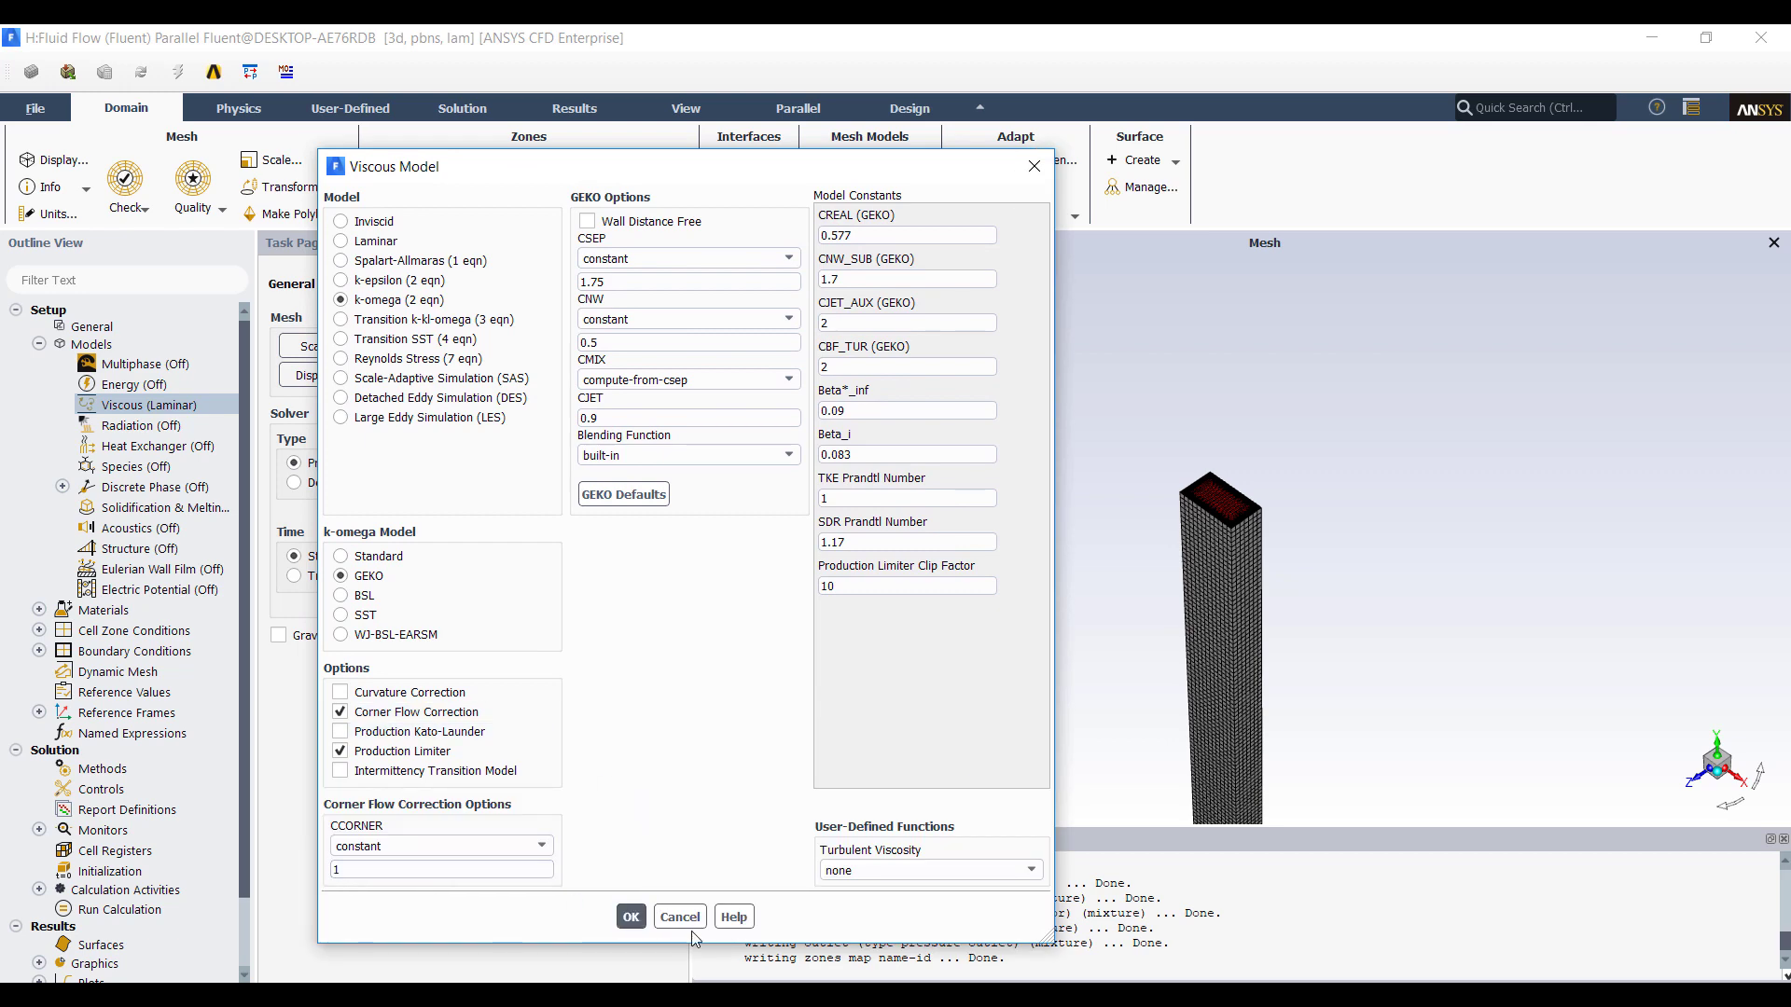
{"action": "left_click", "coordinate": [631, 918]}
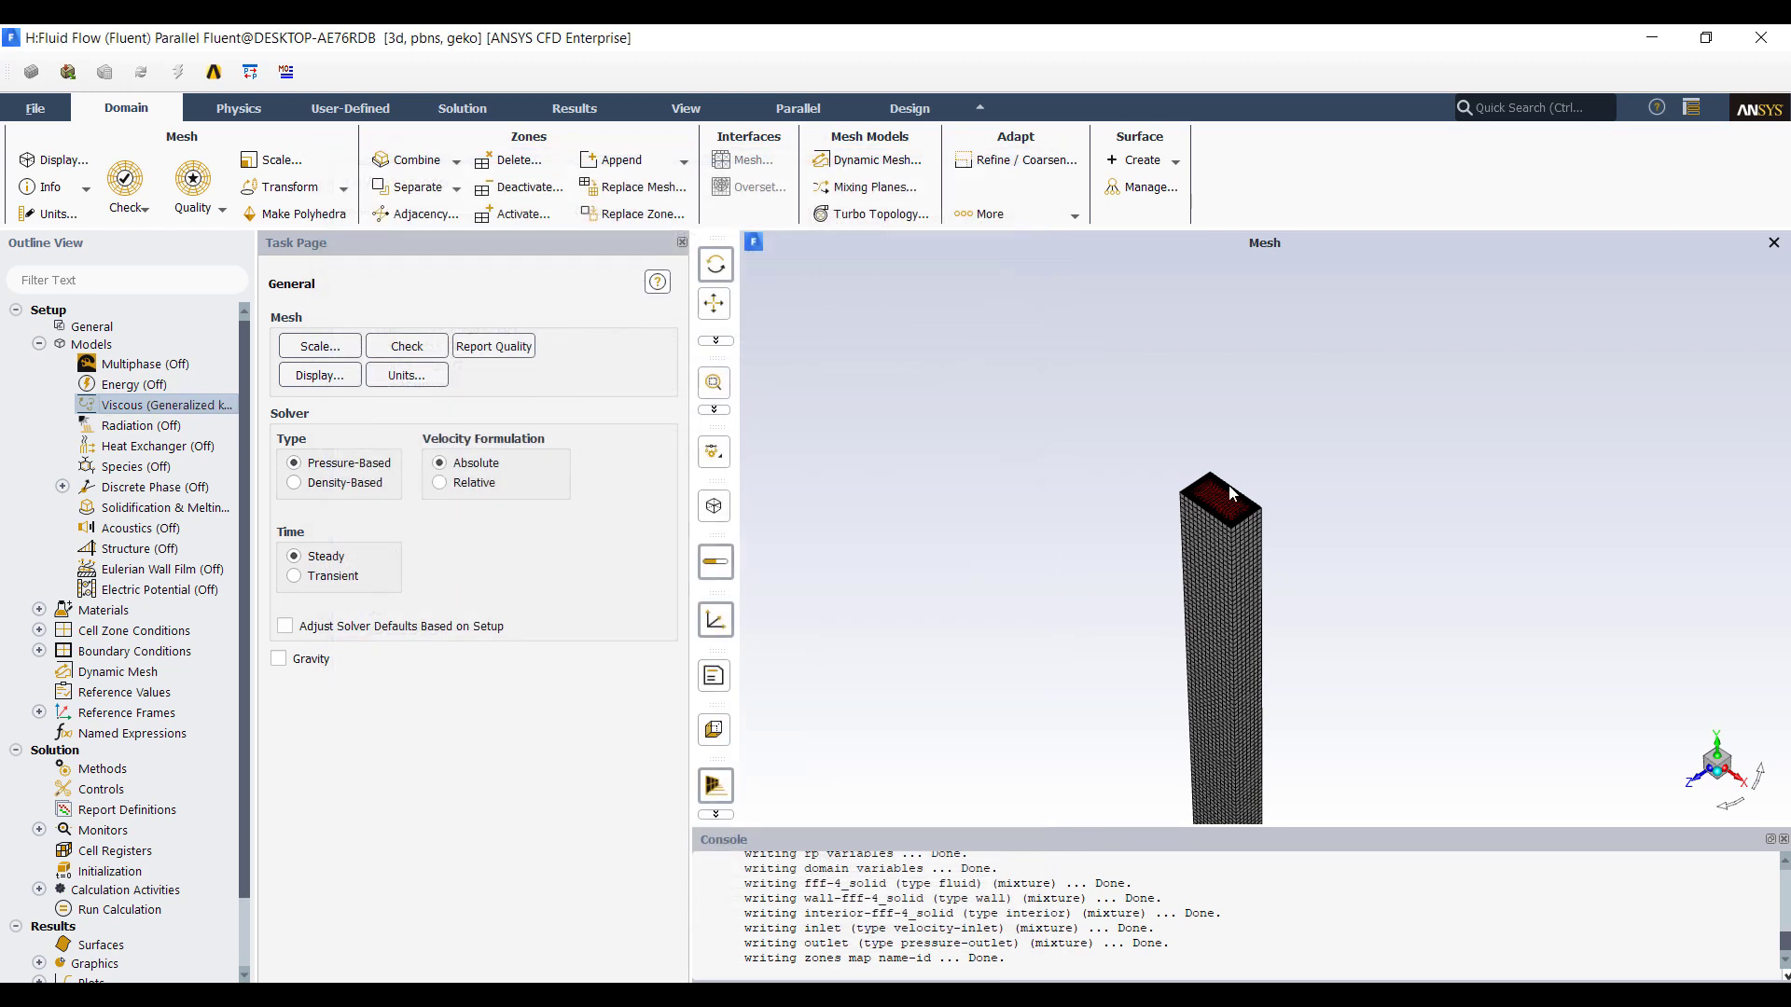
{"action": "scroll", "coordinate": [1220, 519], "scroll_direction": "up", "scroll_amount": 6}
Step: Edit the inlet boundary condition, setting its velocity magnitude to 2 m/s
{"action": "scroll", "coordinate": [1216, 524], "scroll_direction": "down", "scroll_amount": 3}
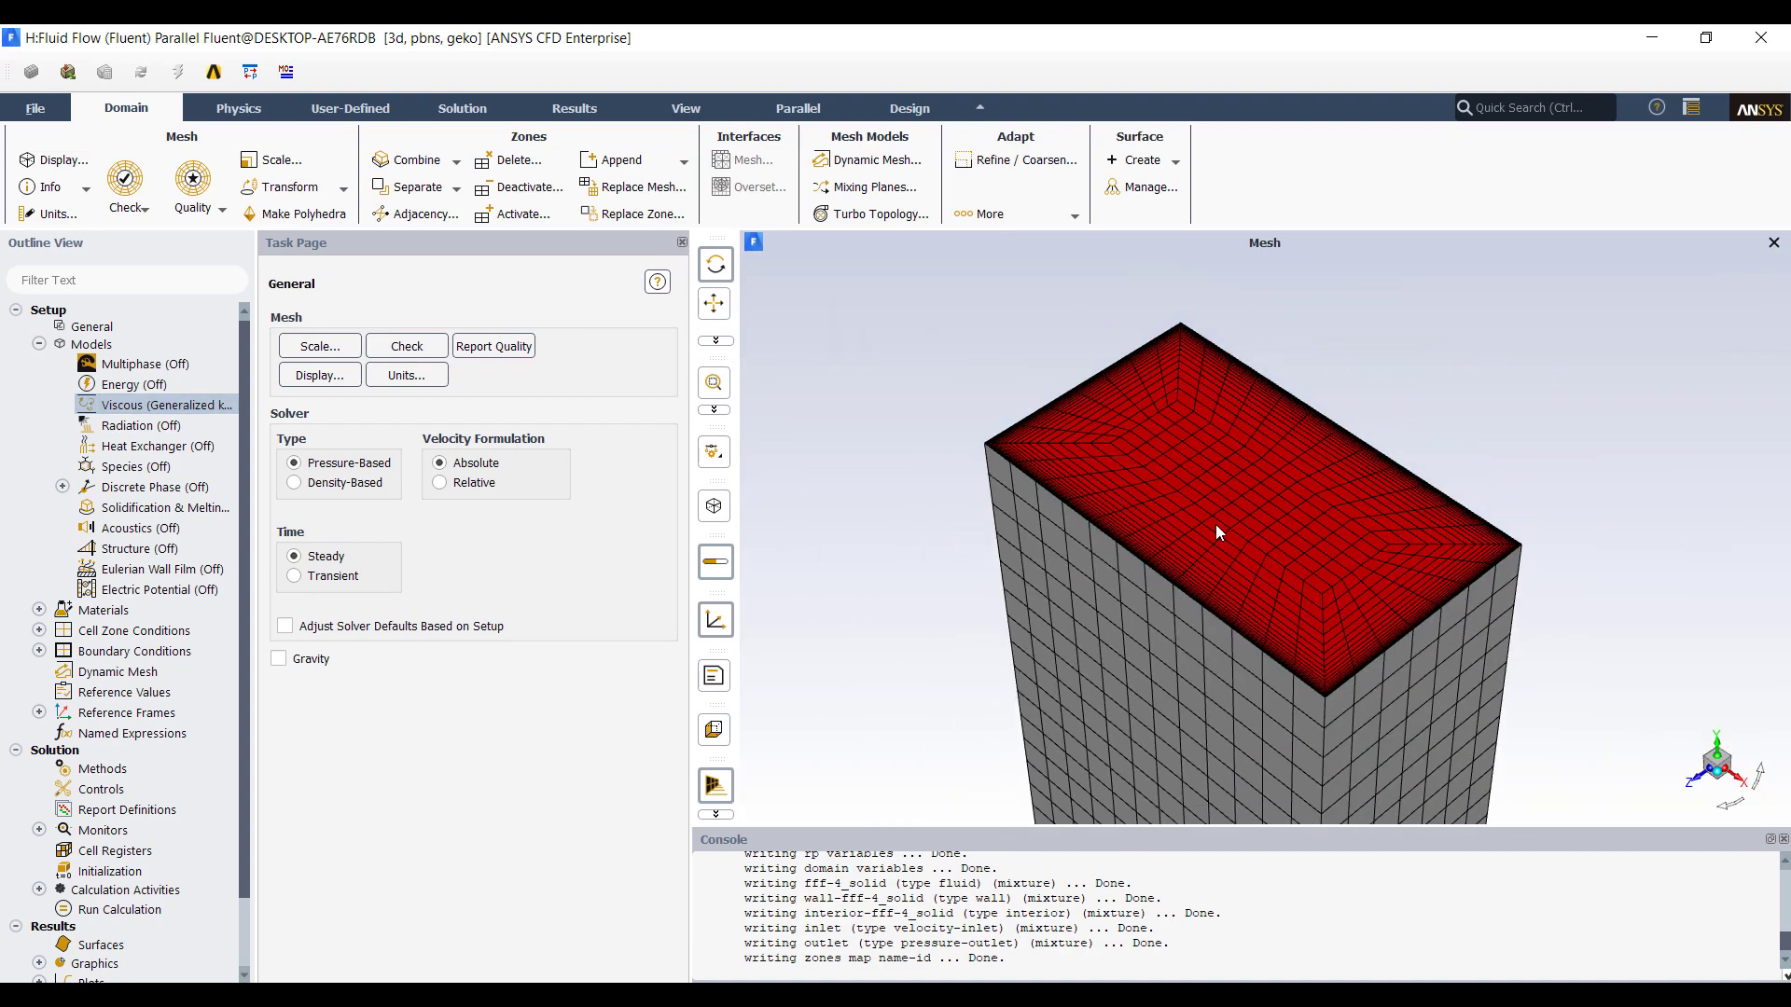
{"action": "left_click_drag", "start_coordinate": [1157, 496], "coordinate": [1320, 608]}
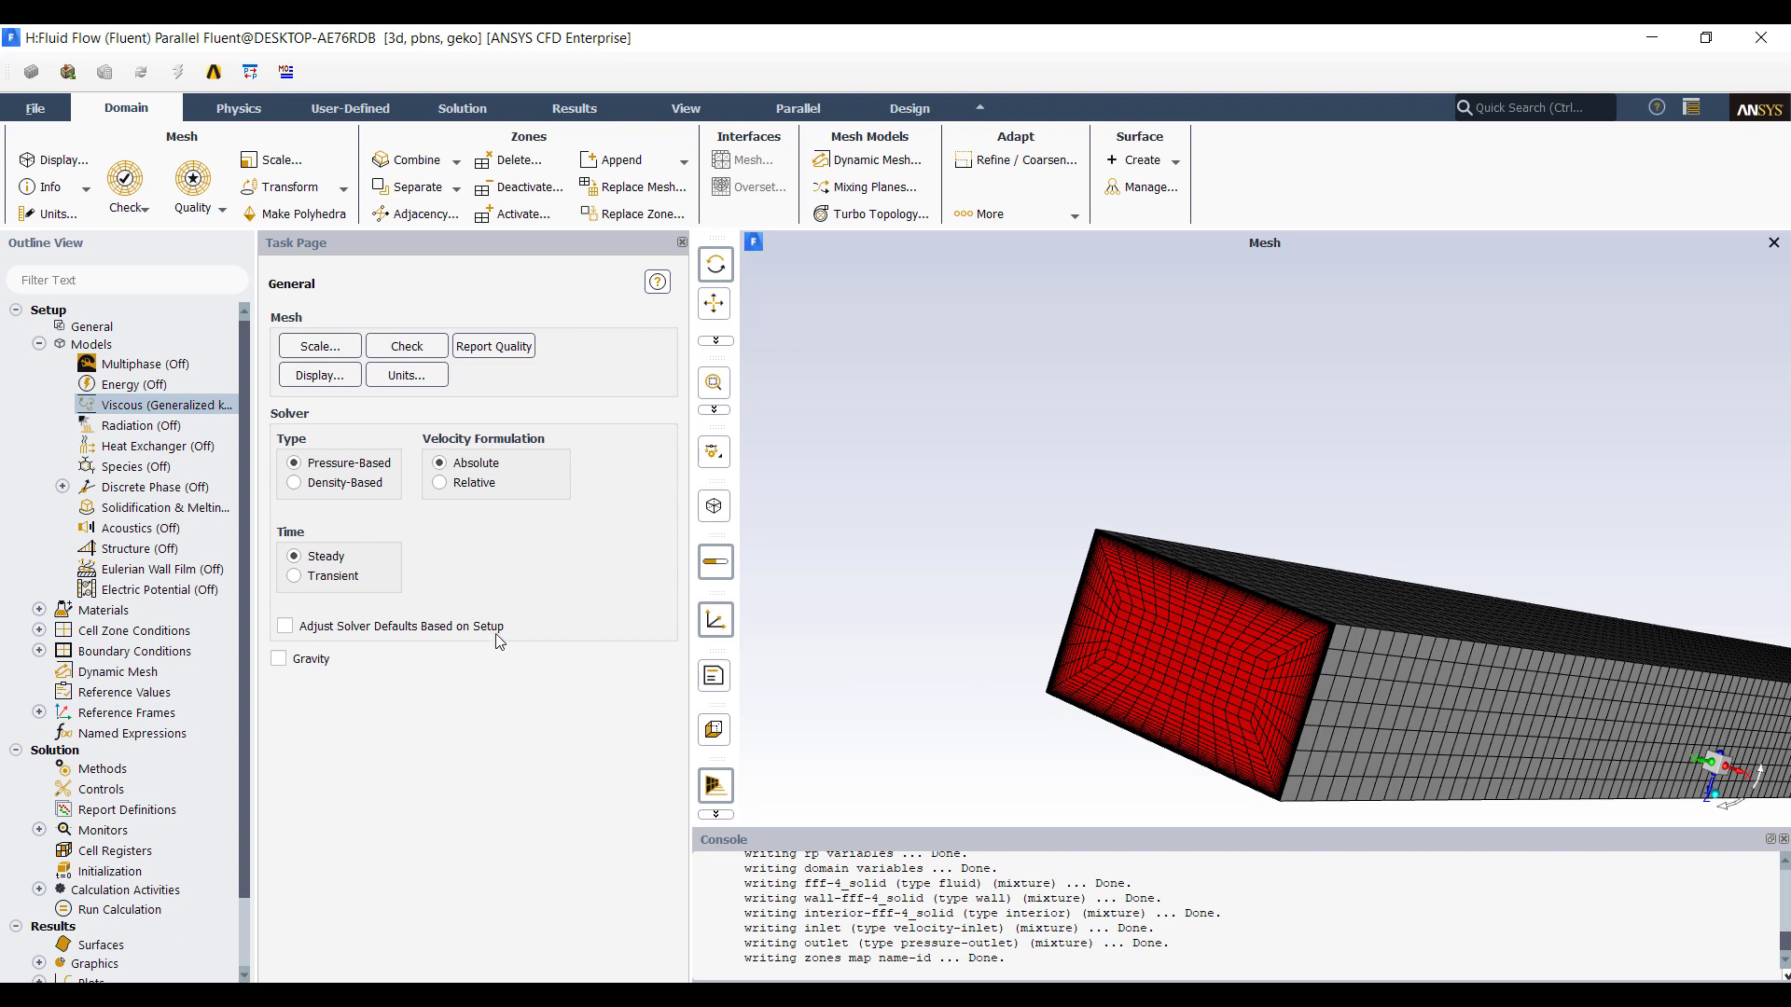
{"action": "left_click", "coordinate": [38, 651]}
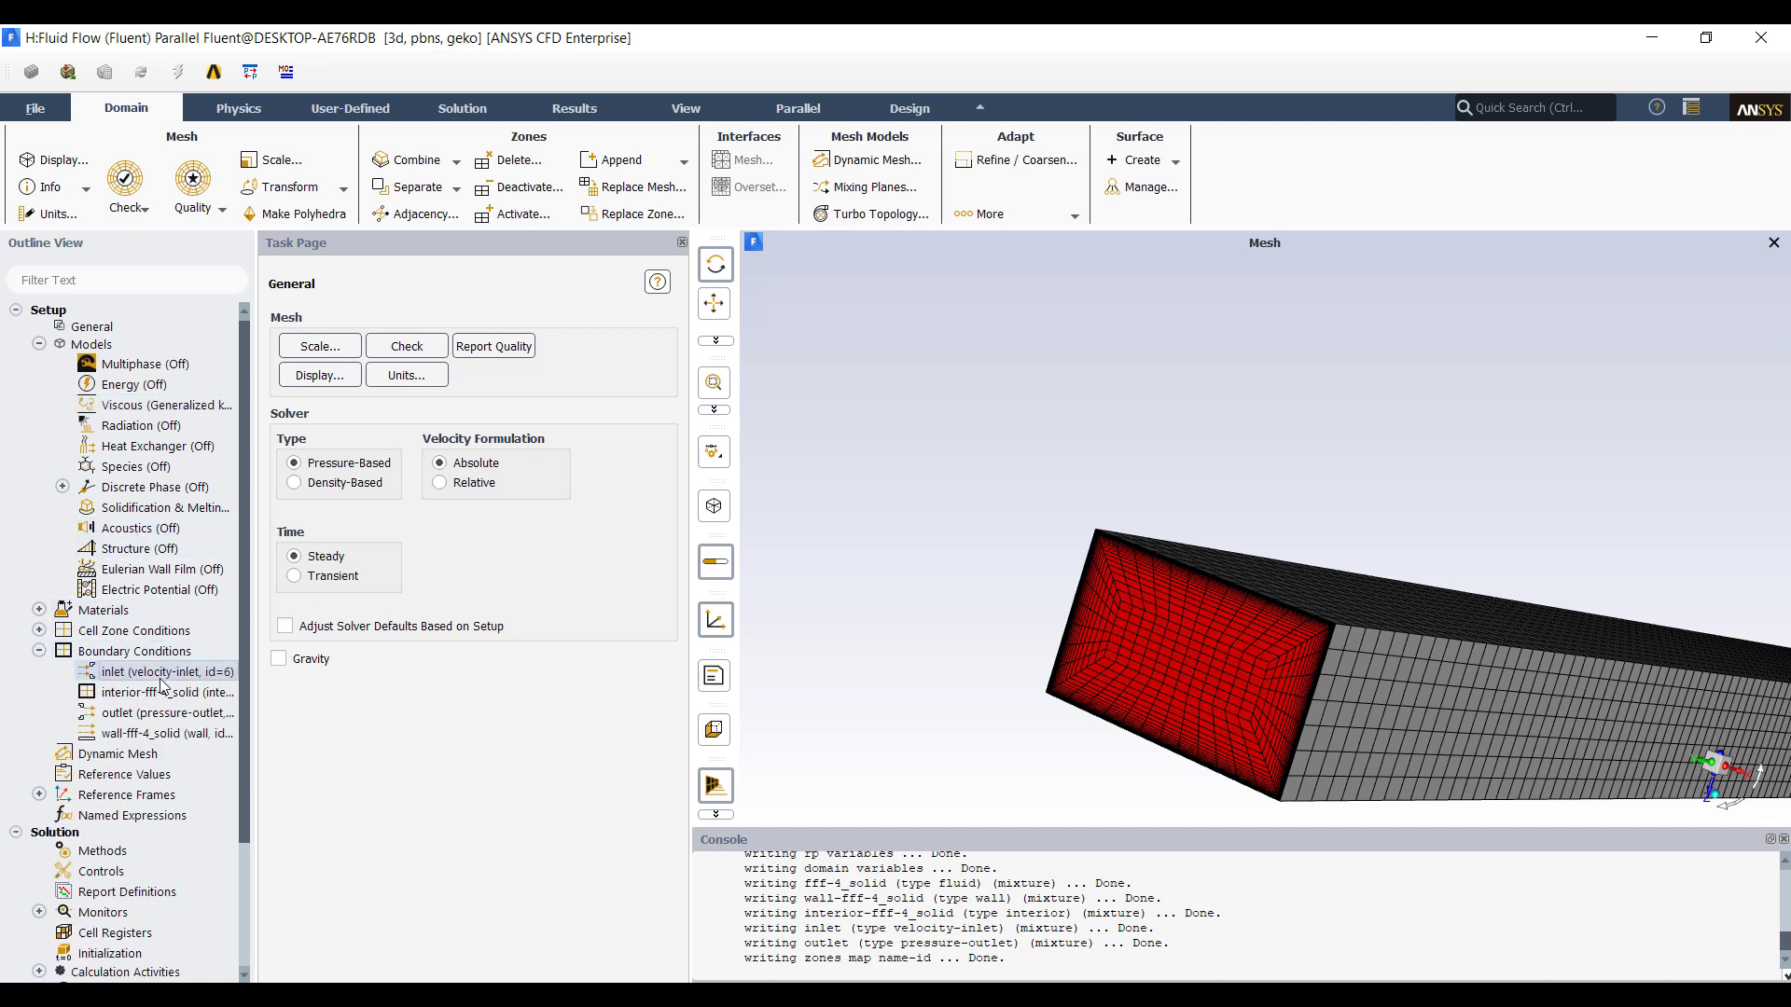
{"action": "left_click", "coordinate": [569, 691]}
{"action": "type", "text": "1"}
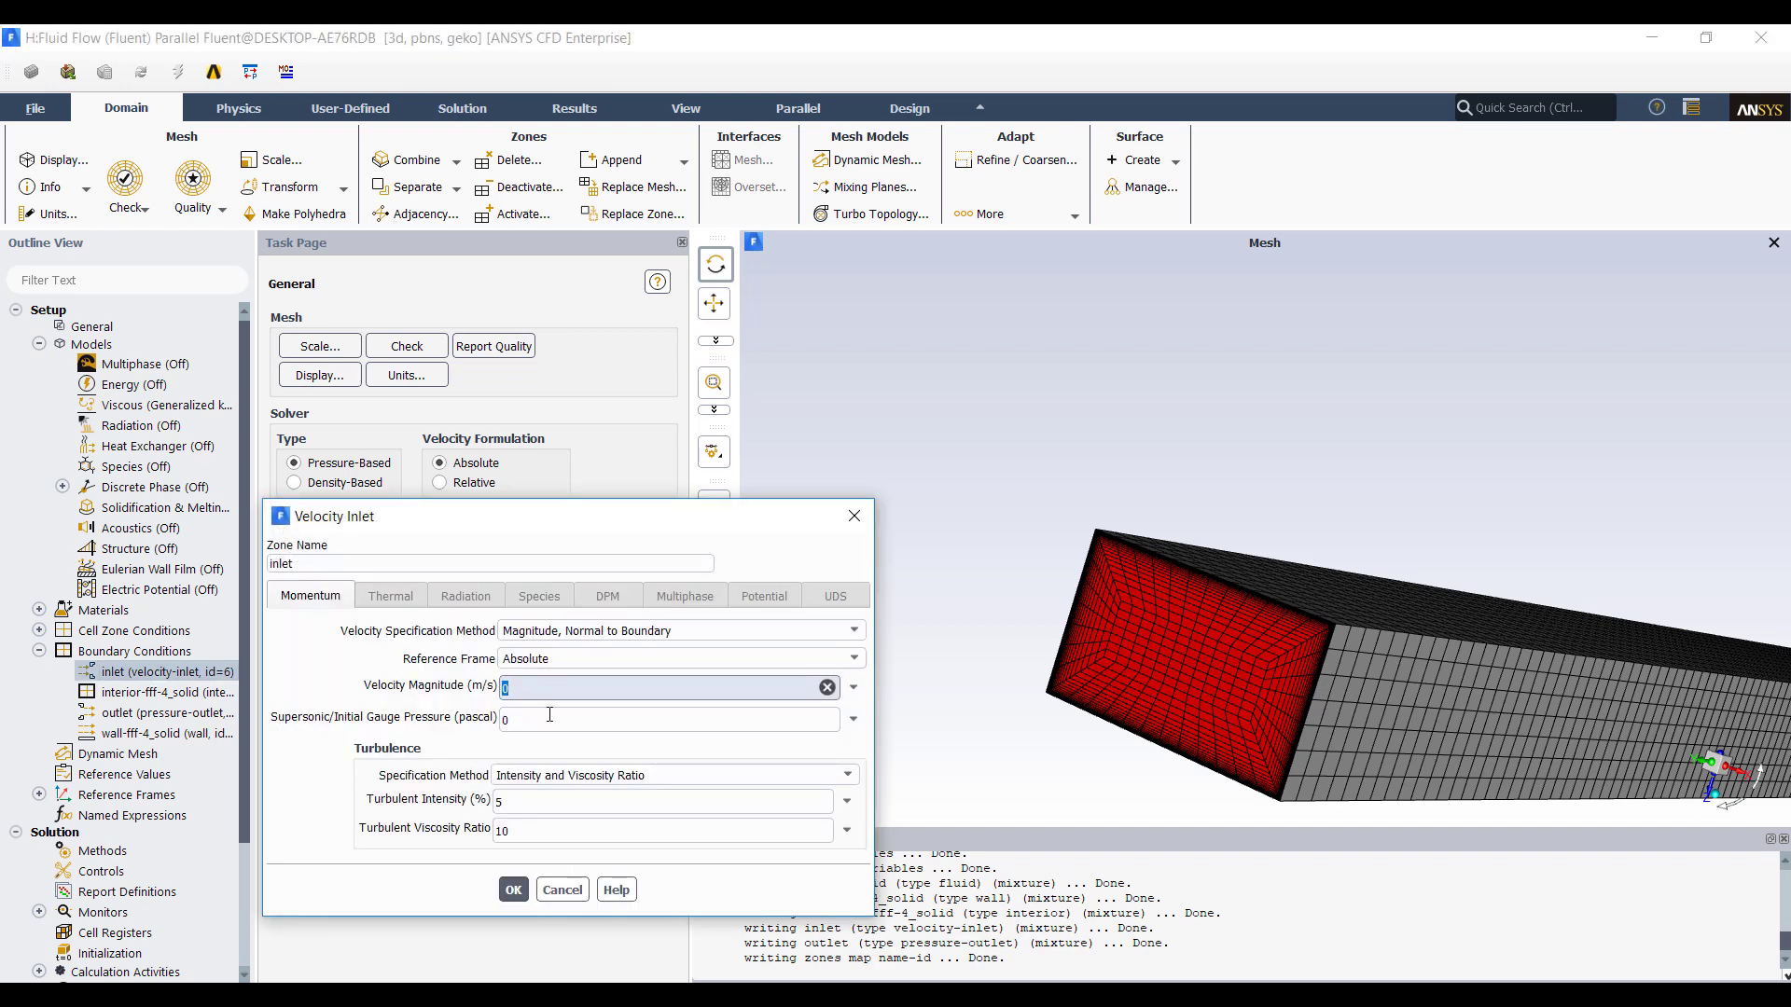
{"action": "left_click", "coordinate": [513, 889]}
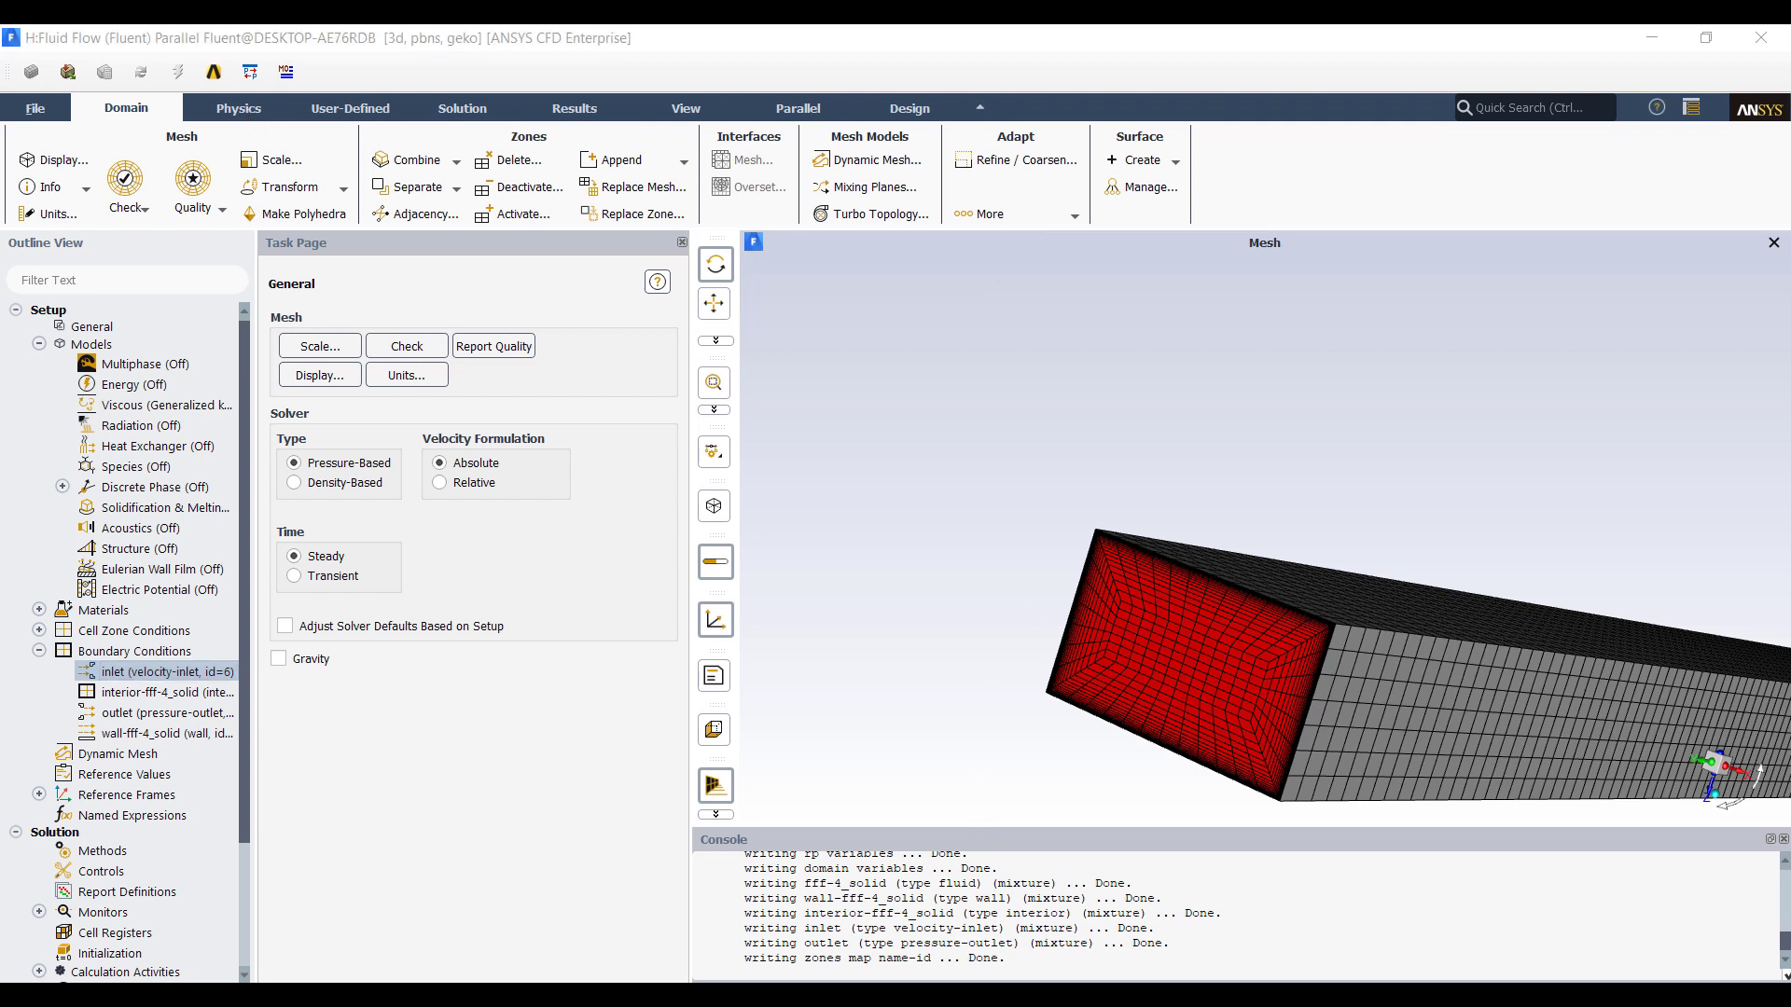
{"action": "left_click", "coordinate": [164, 672]}
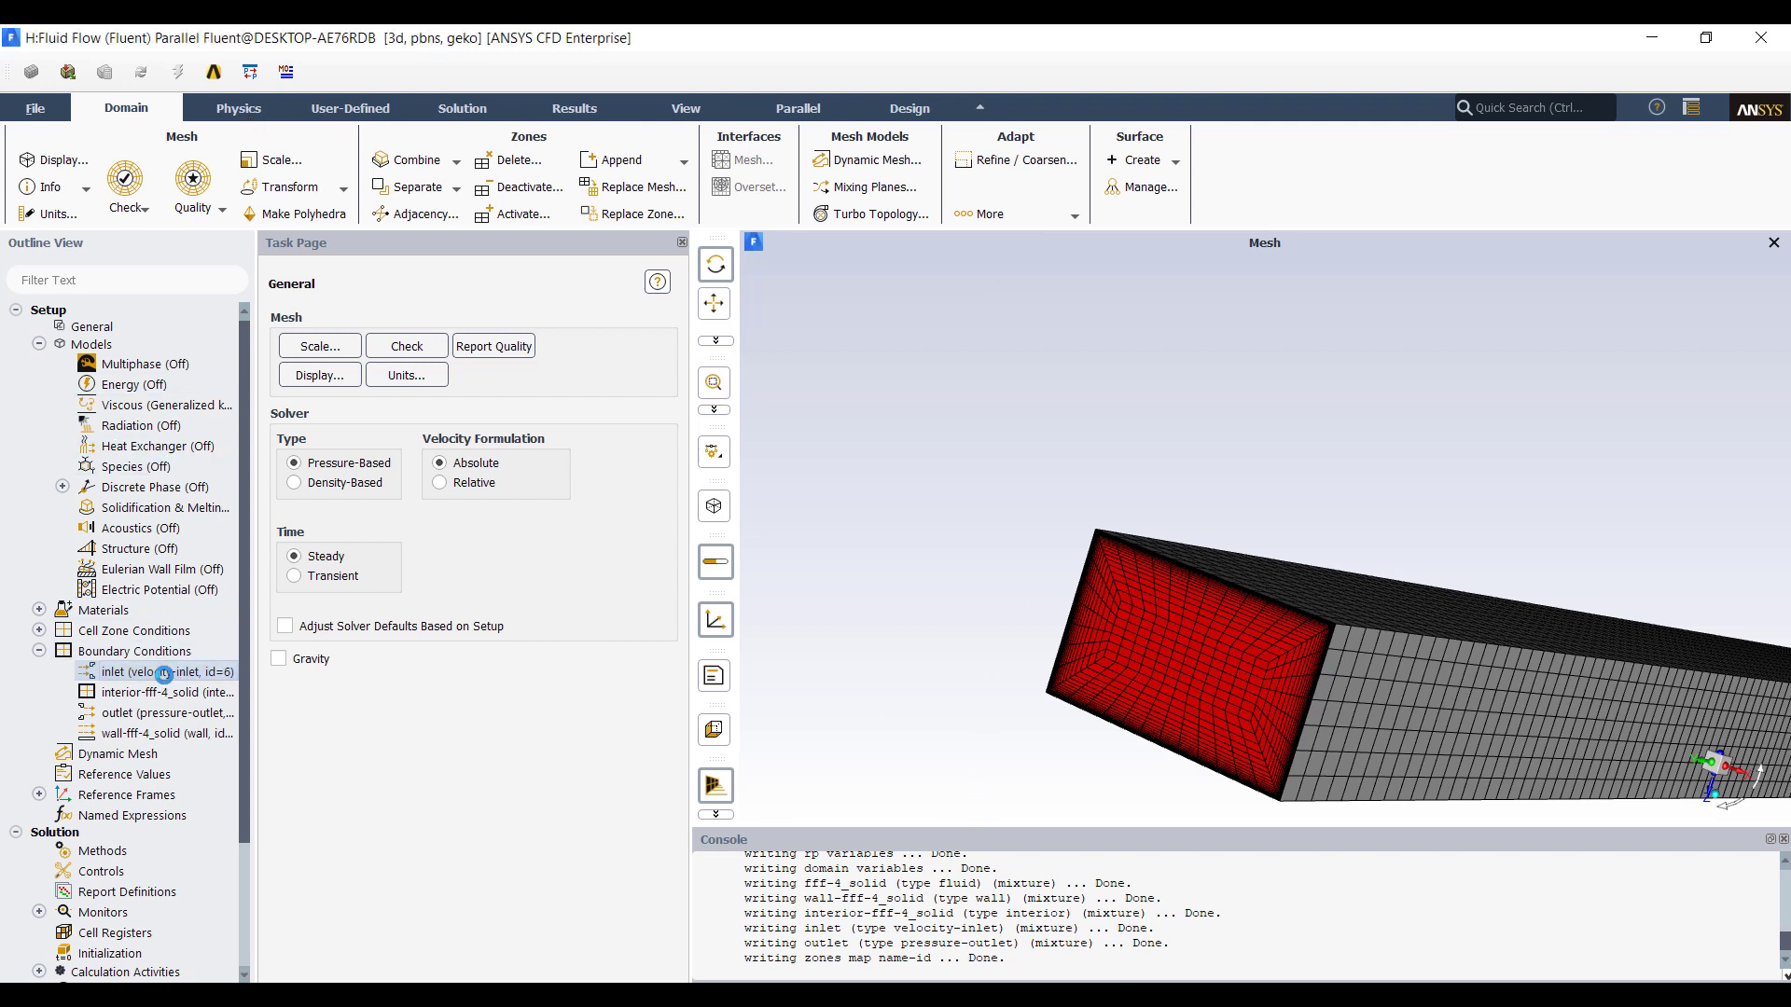
{"action": "type", "text": "2"}
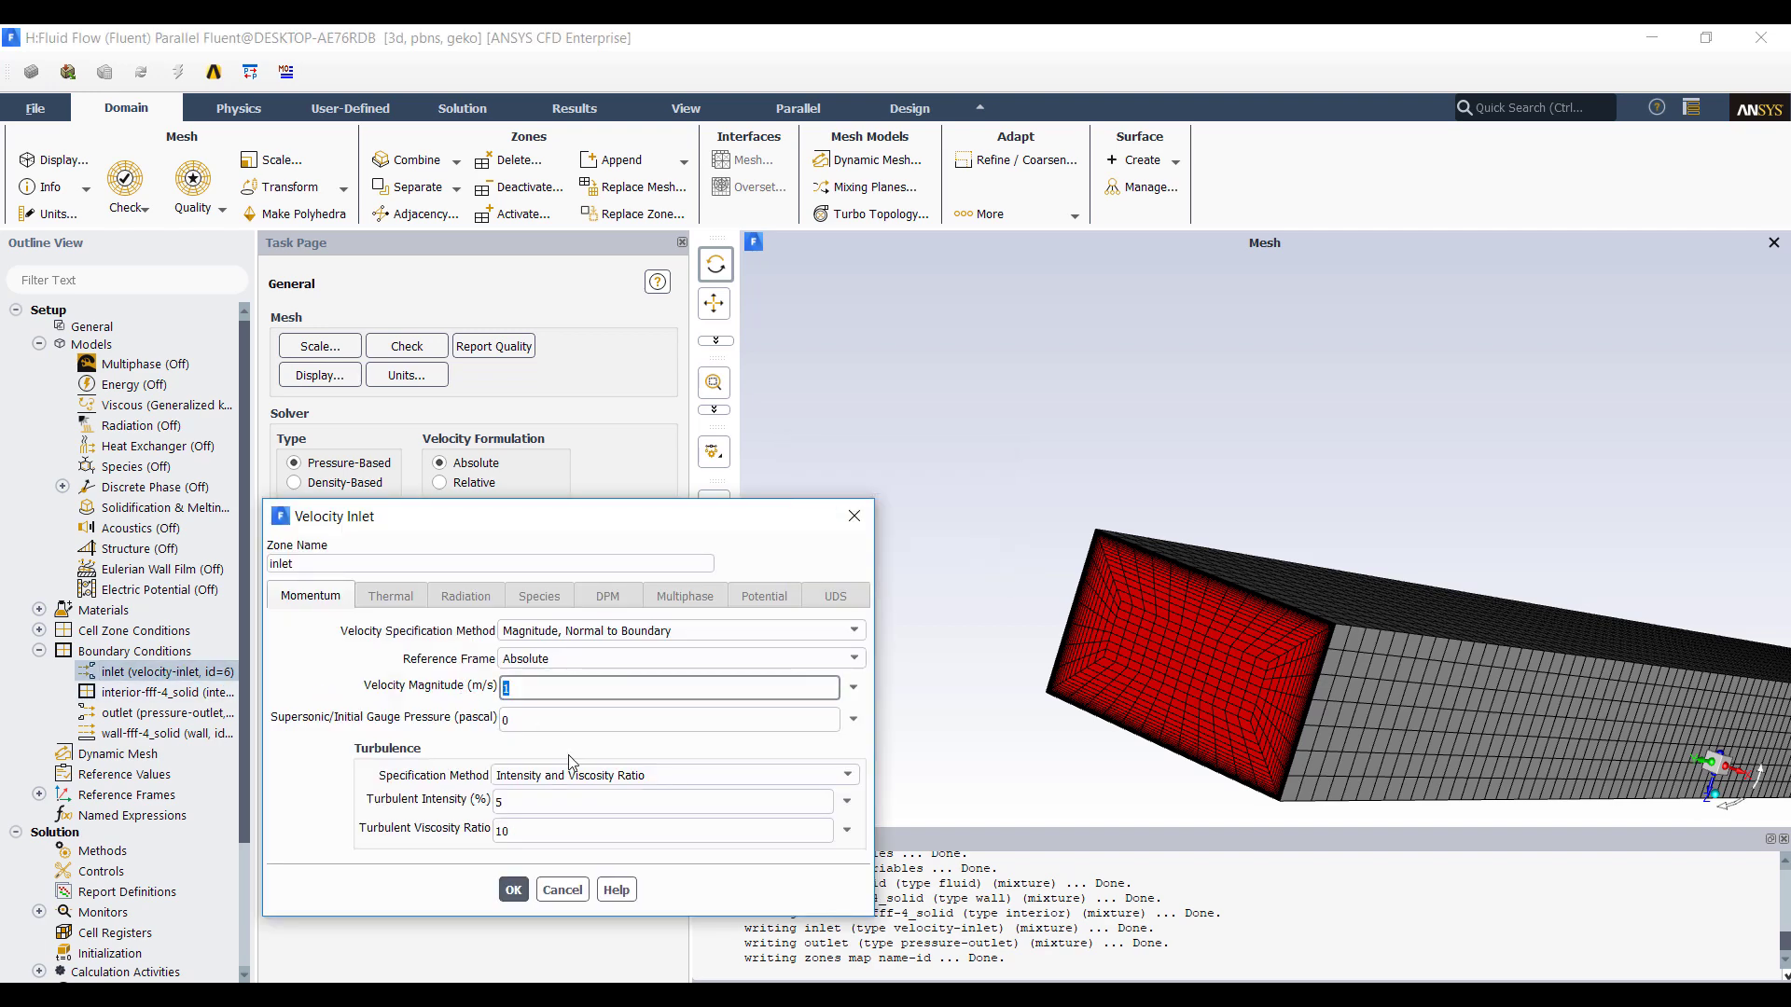
{"action": "left_click", "coordinate": [513, 890]}
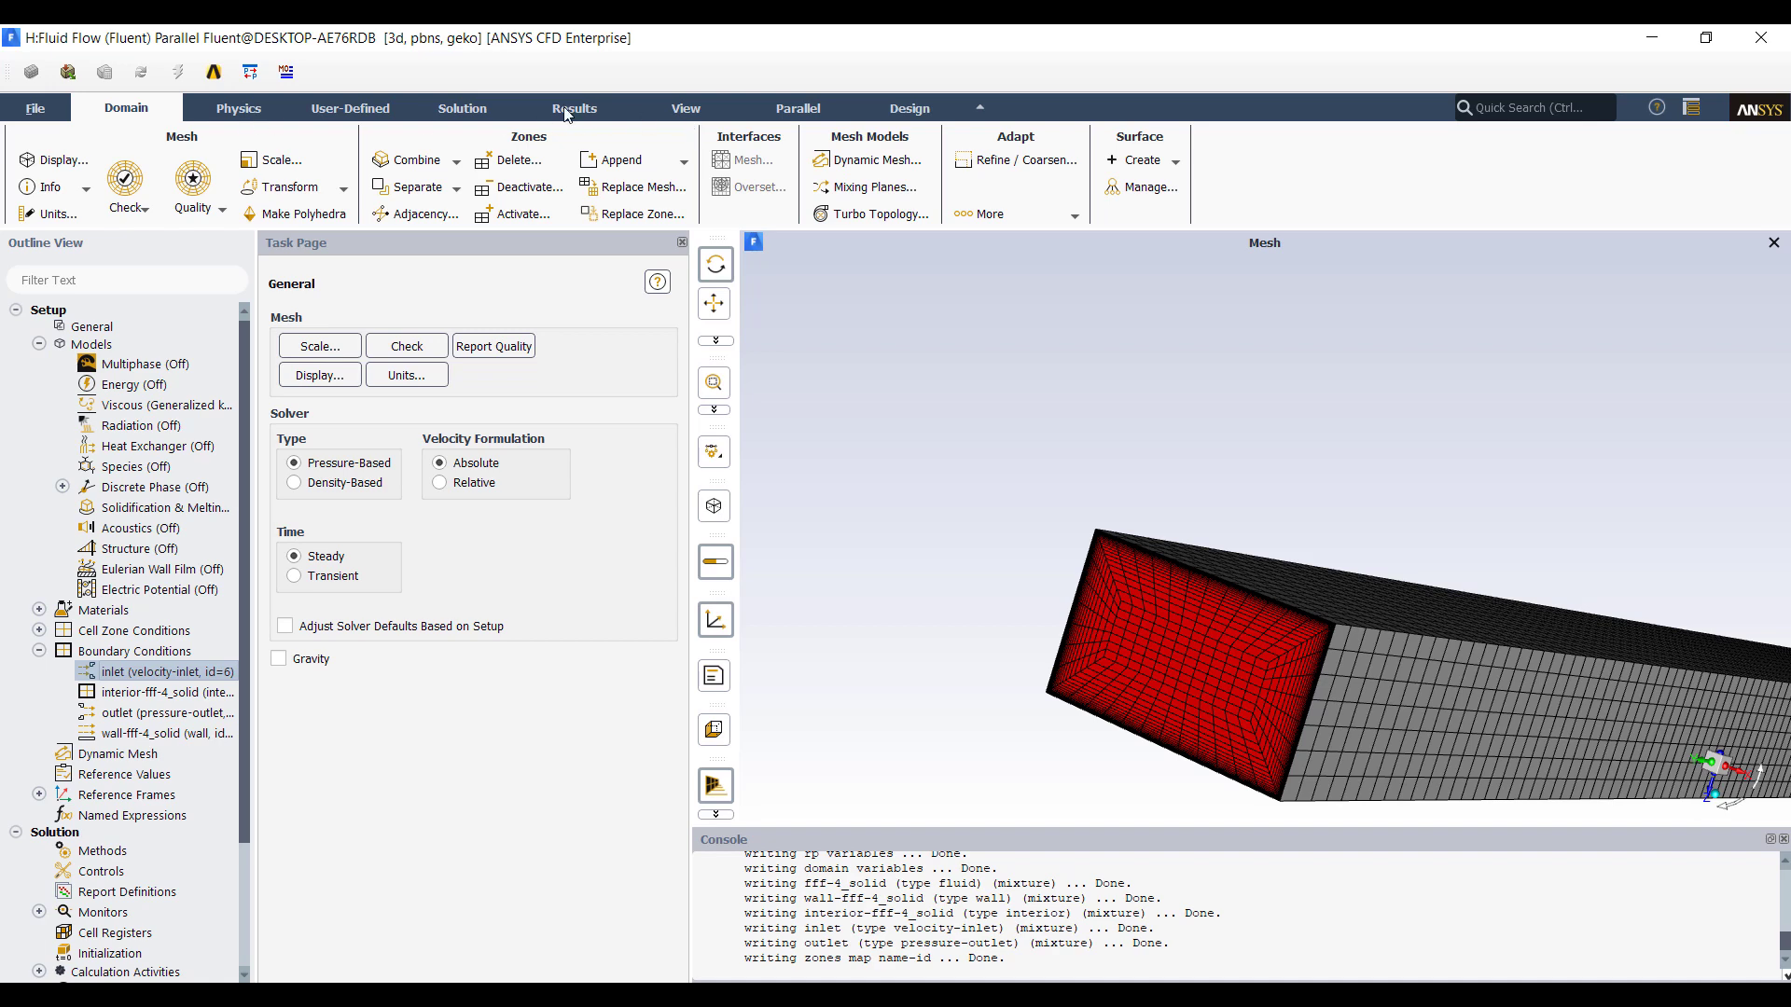
Step: Initialize the duct flow and calculate with 200 iterations until the run completes
{"action": "left_click", "coordinate": [475, 114]}
{"action": "left_click", "coordinate": [904, 182]}
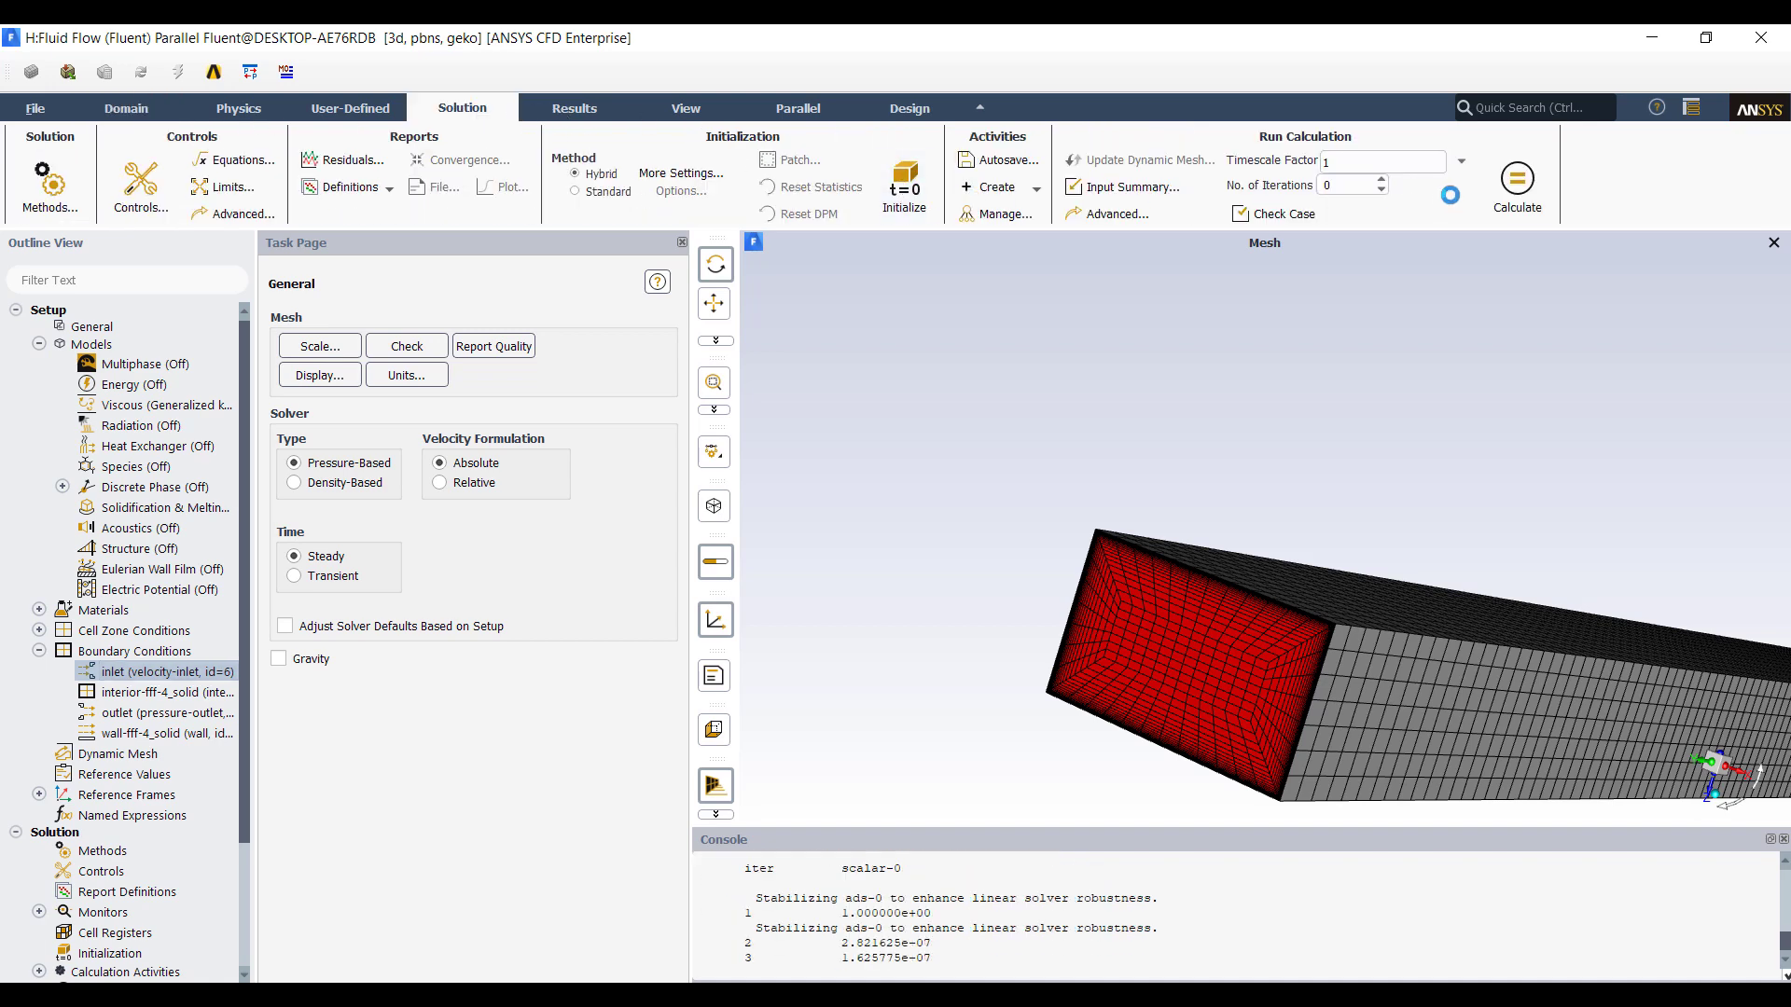
{"action": "double_click", "coordinate": [1350, 188]}
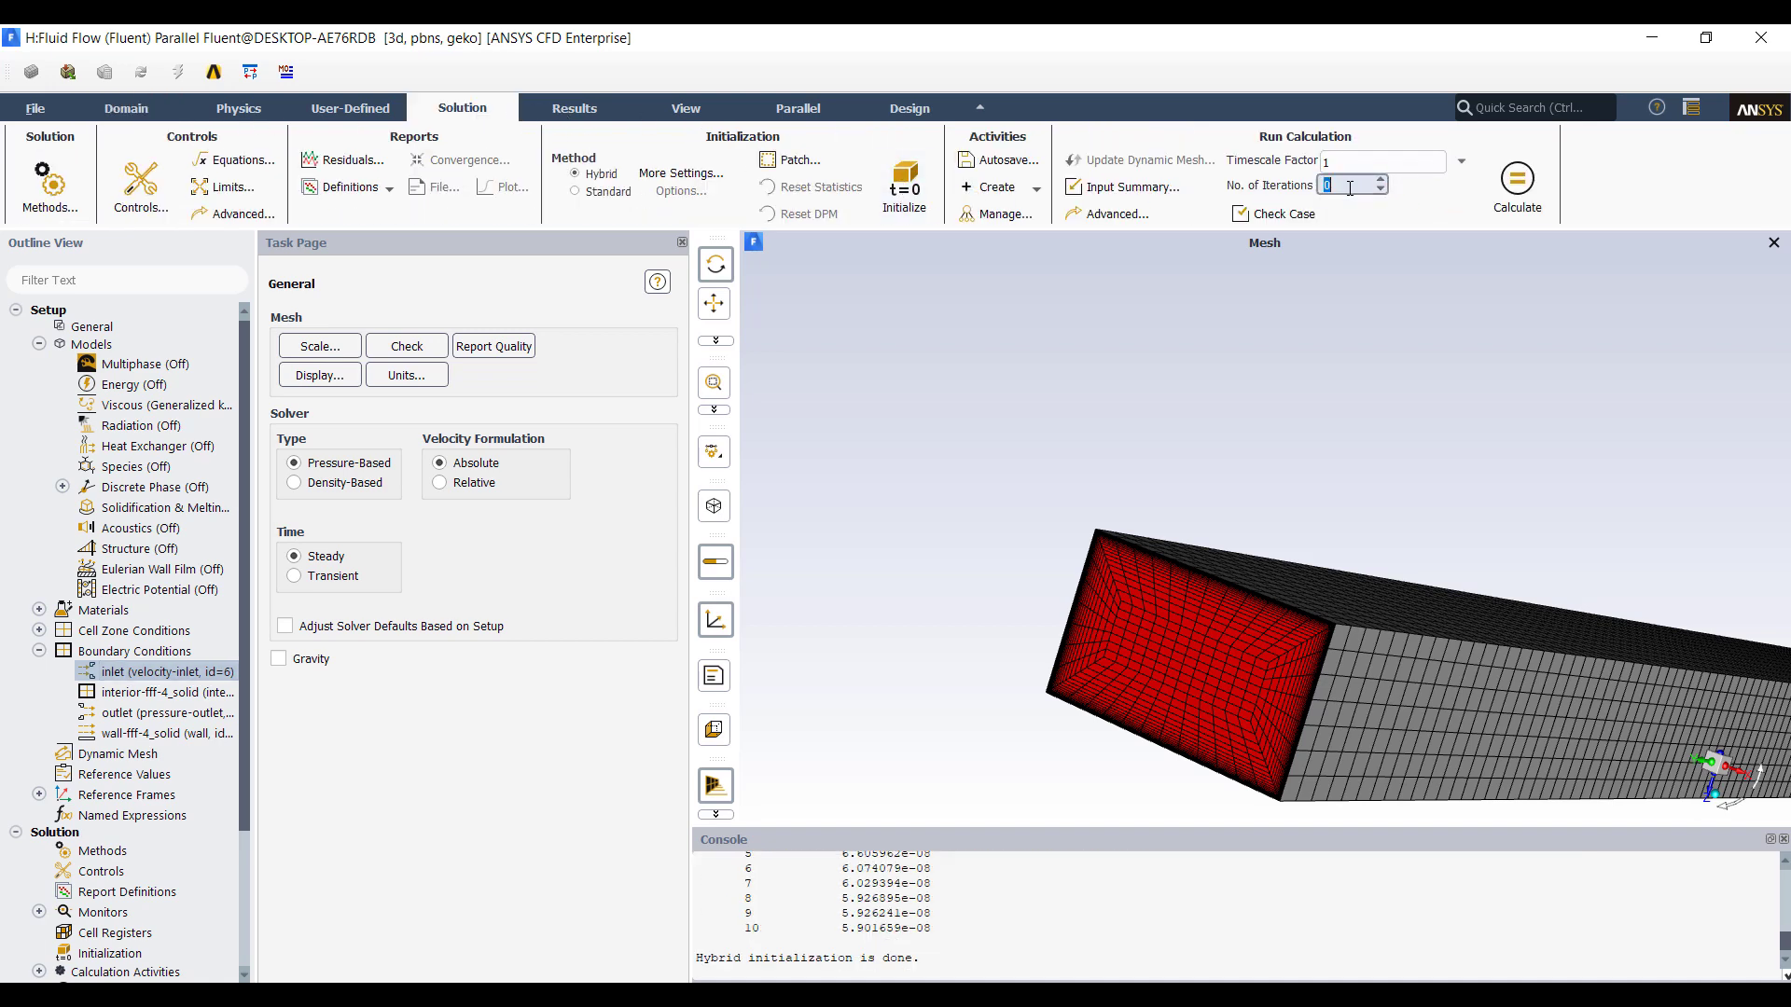
{"action": "left_click", "coordinate": [1534, 200]}
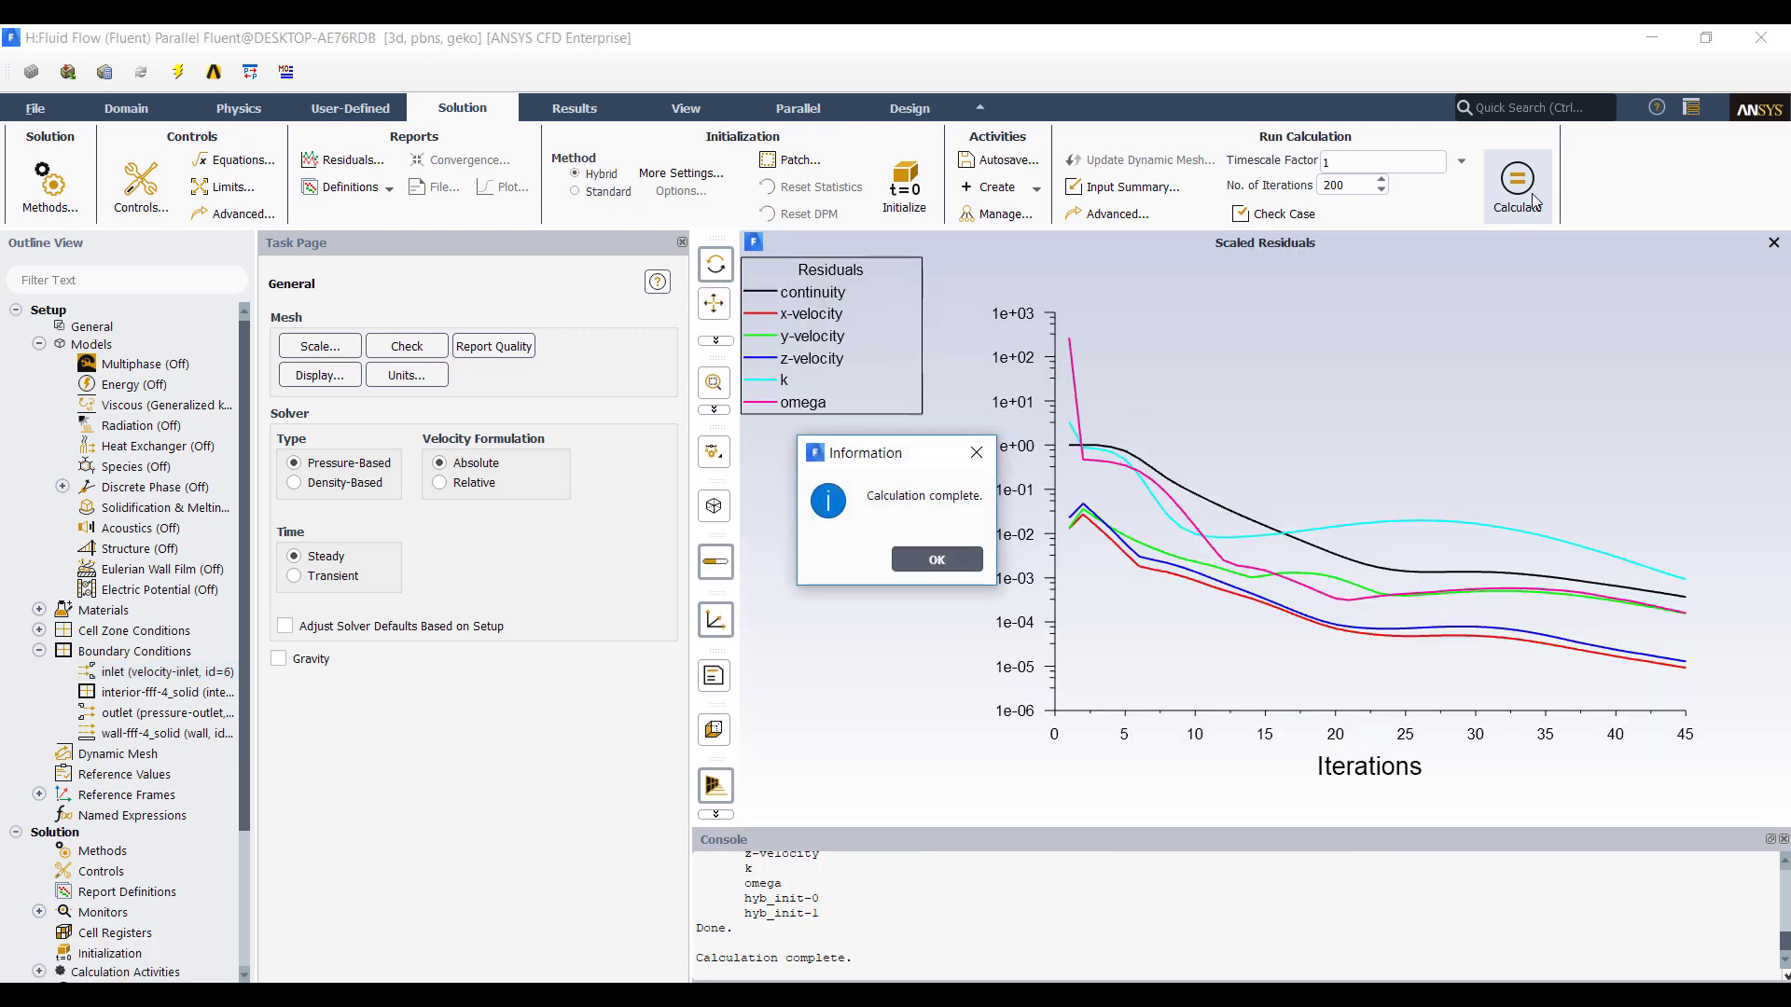
{"action": "left_click", "coordinate": [936, 559]}
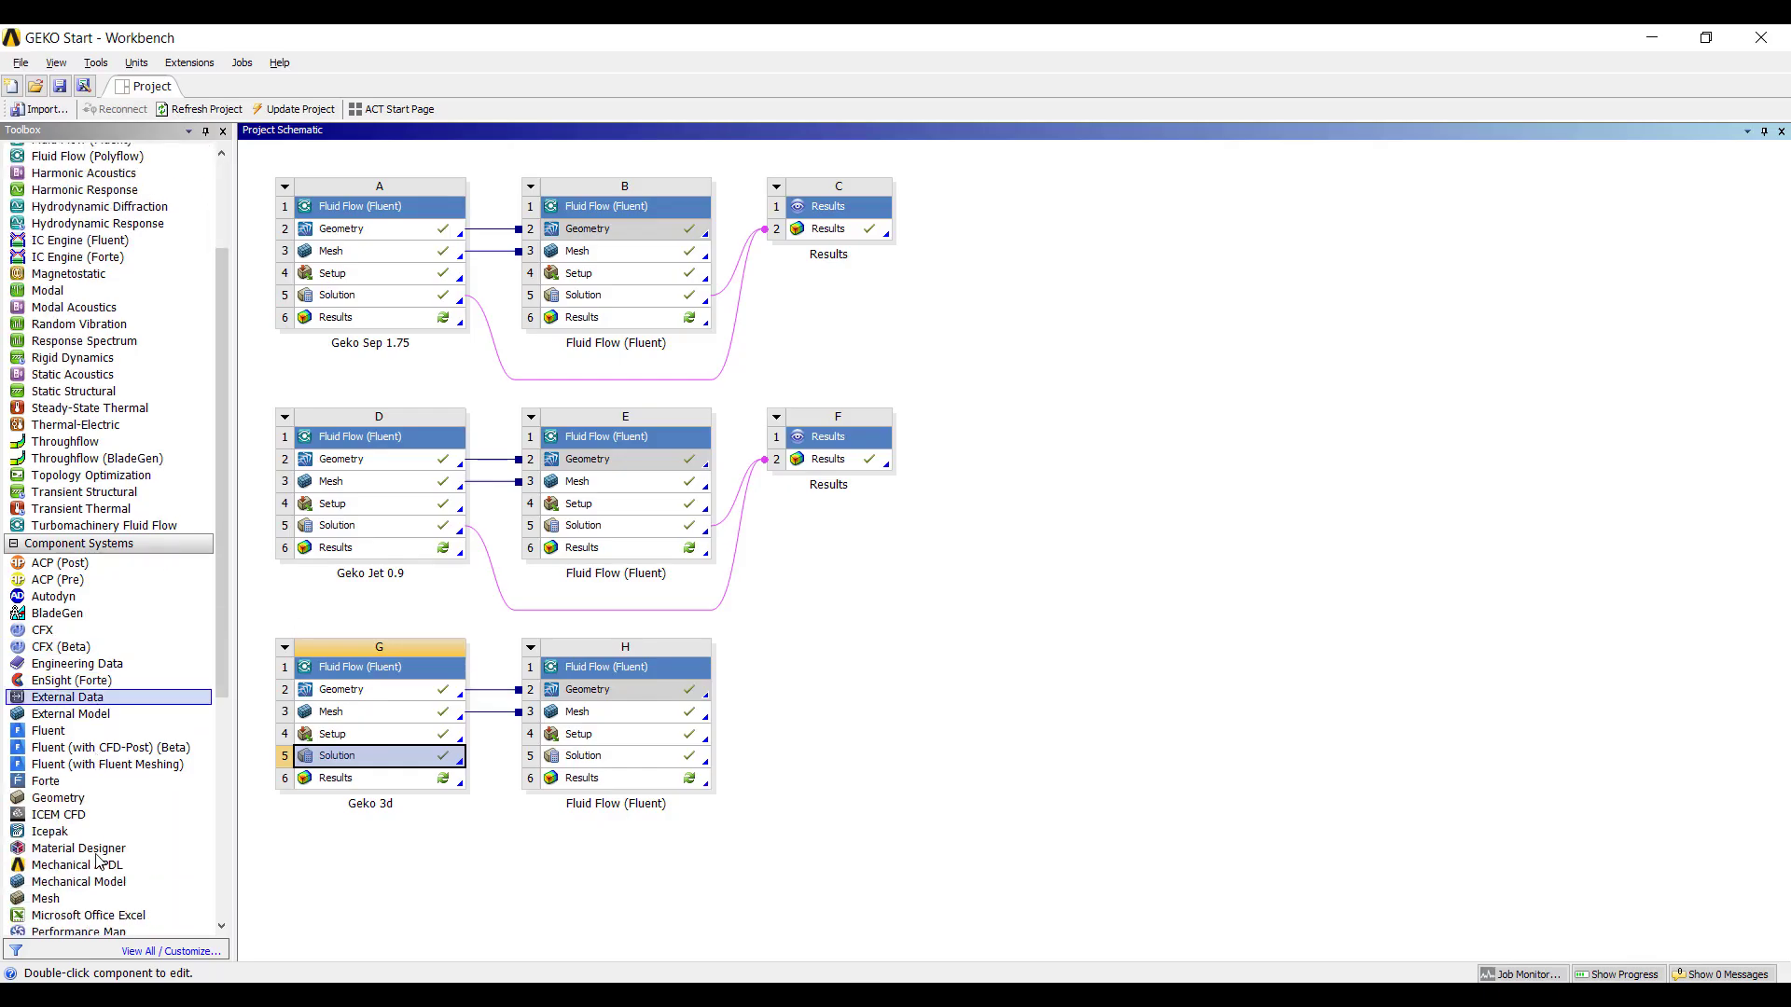
Step: Create Results system I linked to the Geko 3d and H duct solutions and launch it in CFD-Post
{"action": "scroll", "coordinate": [74, 849], "scroll_direction": "down", "scroll_amount": 3}
{"action": "scroll", "coordinate": [84, 881], "scroll_direction": "down", "scroll_amount": 3}
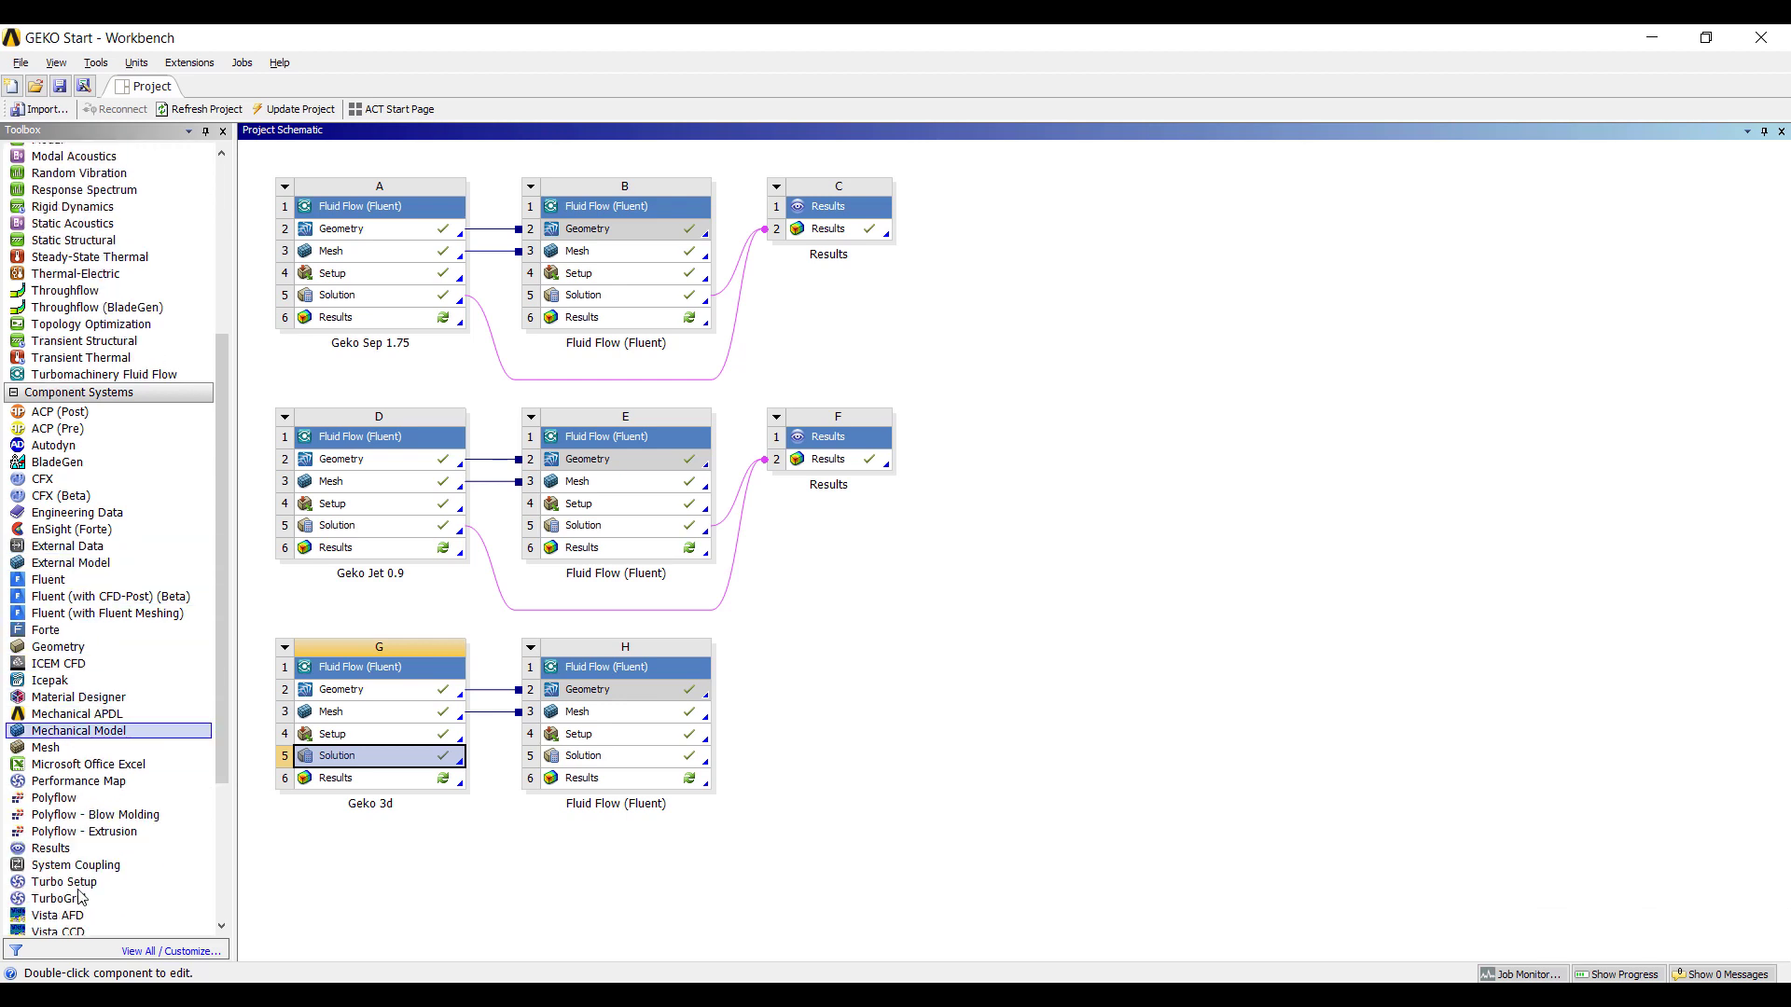
{"action": "left_click_drag", "start_coordinate": [52, 848], "coordinate": [830, 690]}
{"action": "left_click_drag", "start_coordinate": [431, 773], "coordinate": [811, 691]}
{"action": "left_click_drag", "start_coordinate": [659, 762], "coordinate": [851, 690]}
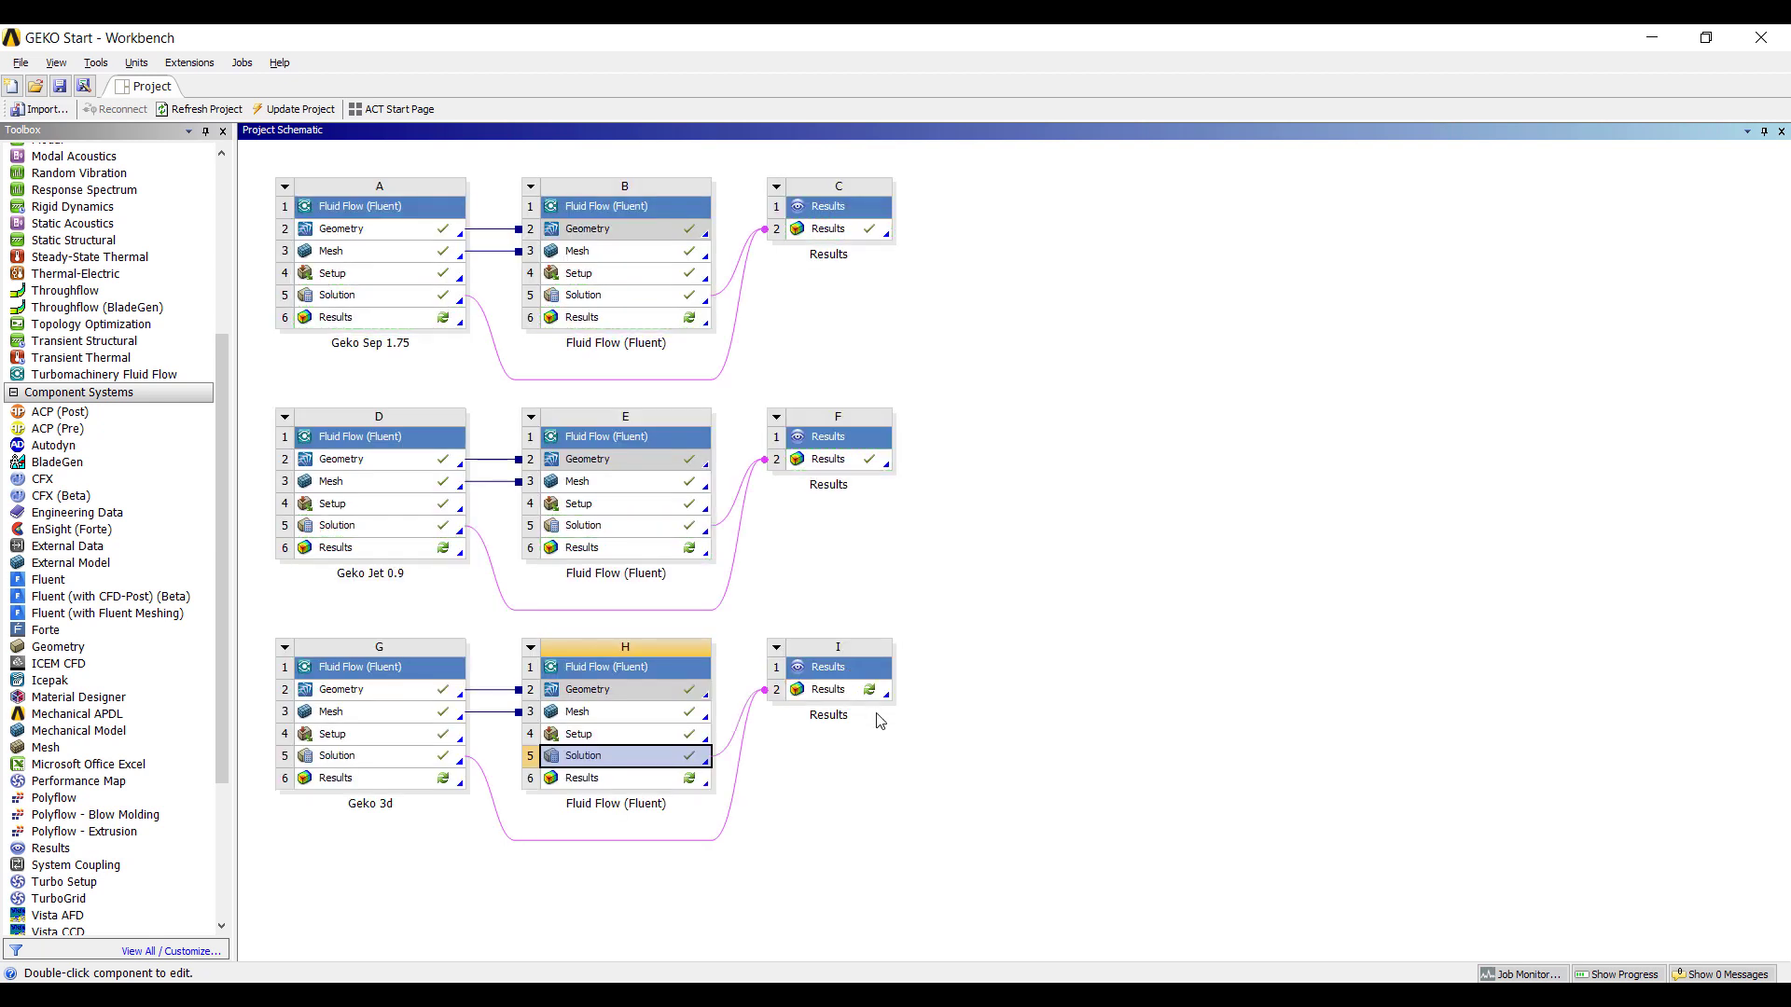
{"action": "double_click", "coordinate": [853, 700]}
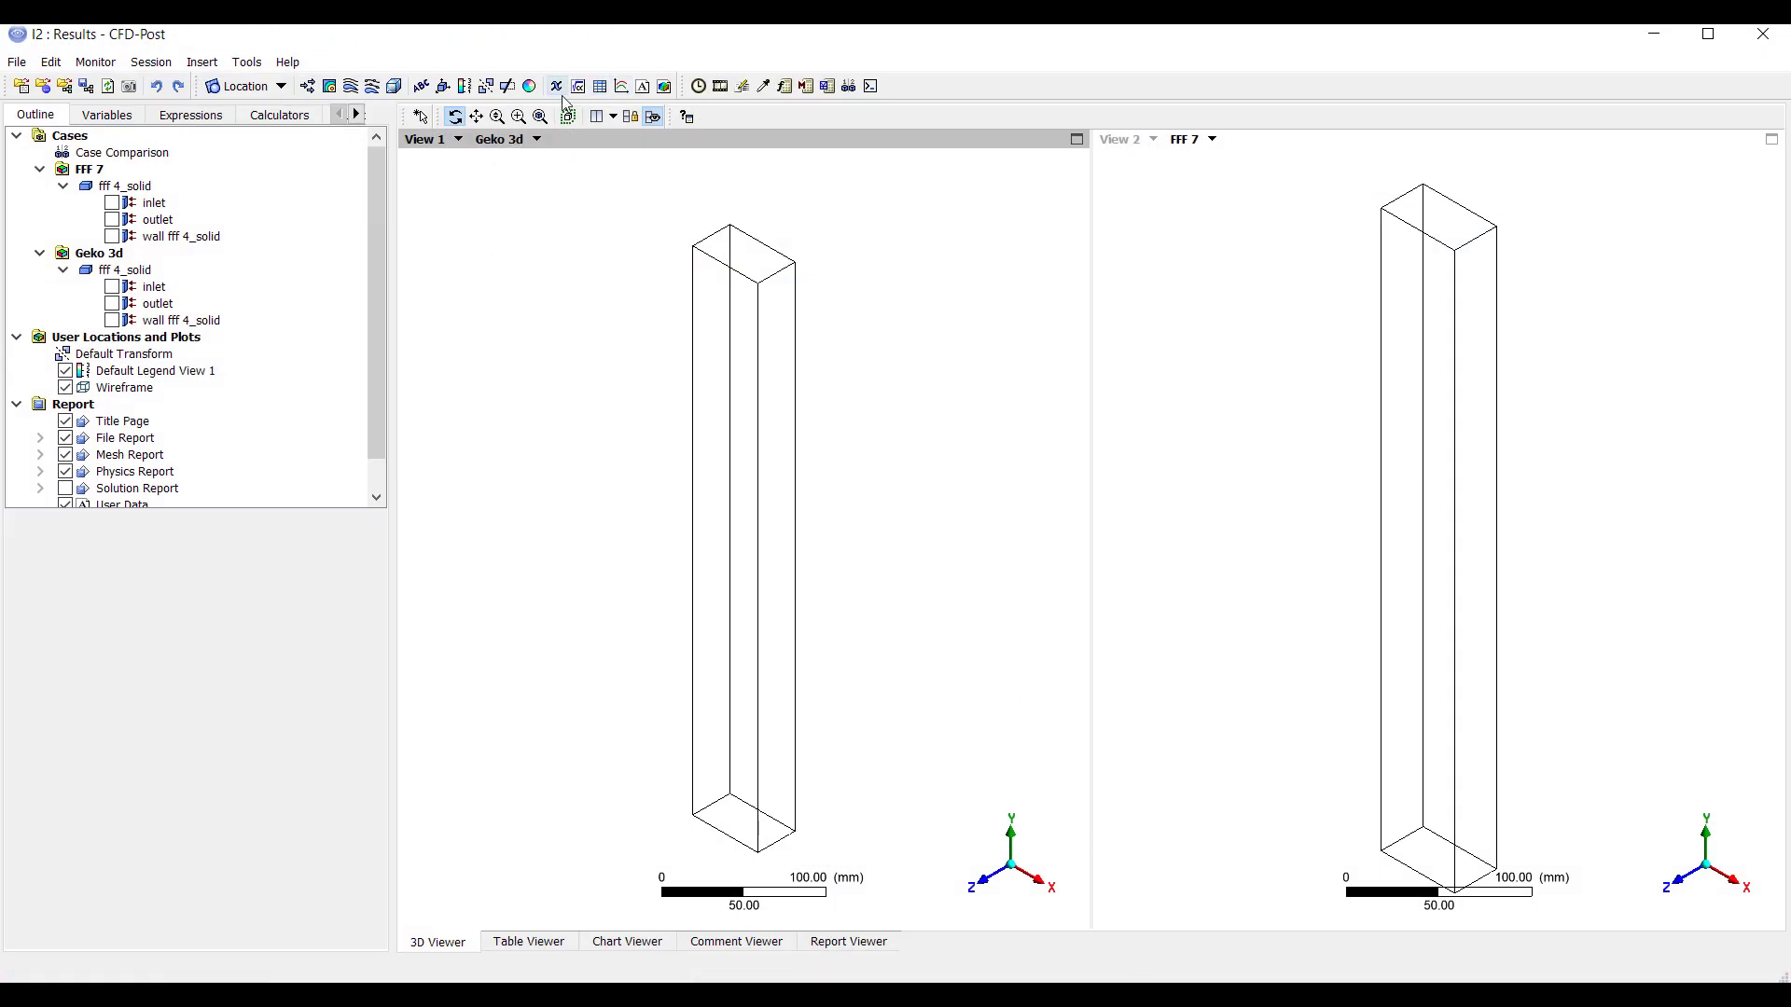
Step: Link the views and create ZX Plane 1 at Y 334.489 mm in both cases
{"action": "left_click", "coordinate": [631, 116]}
{"action": "left_click", "coordinate": [263, 89]}
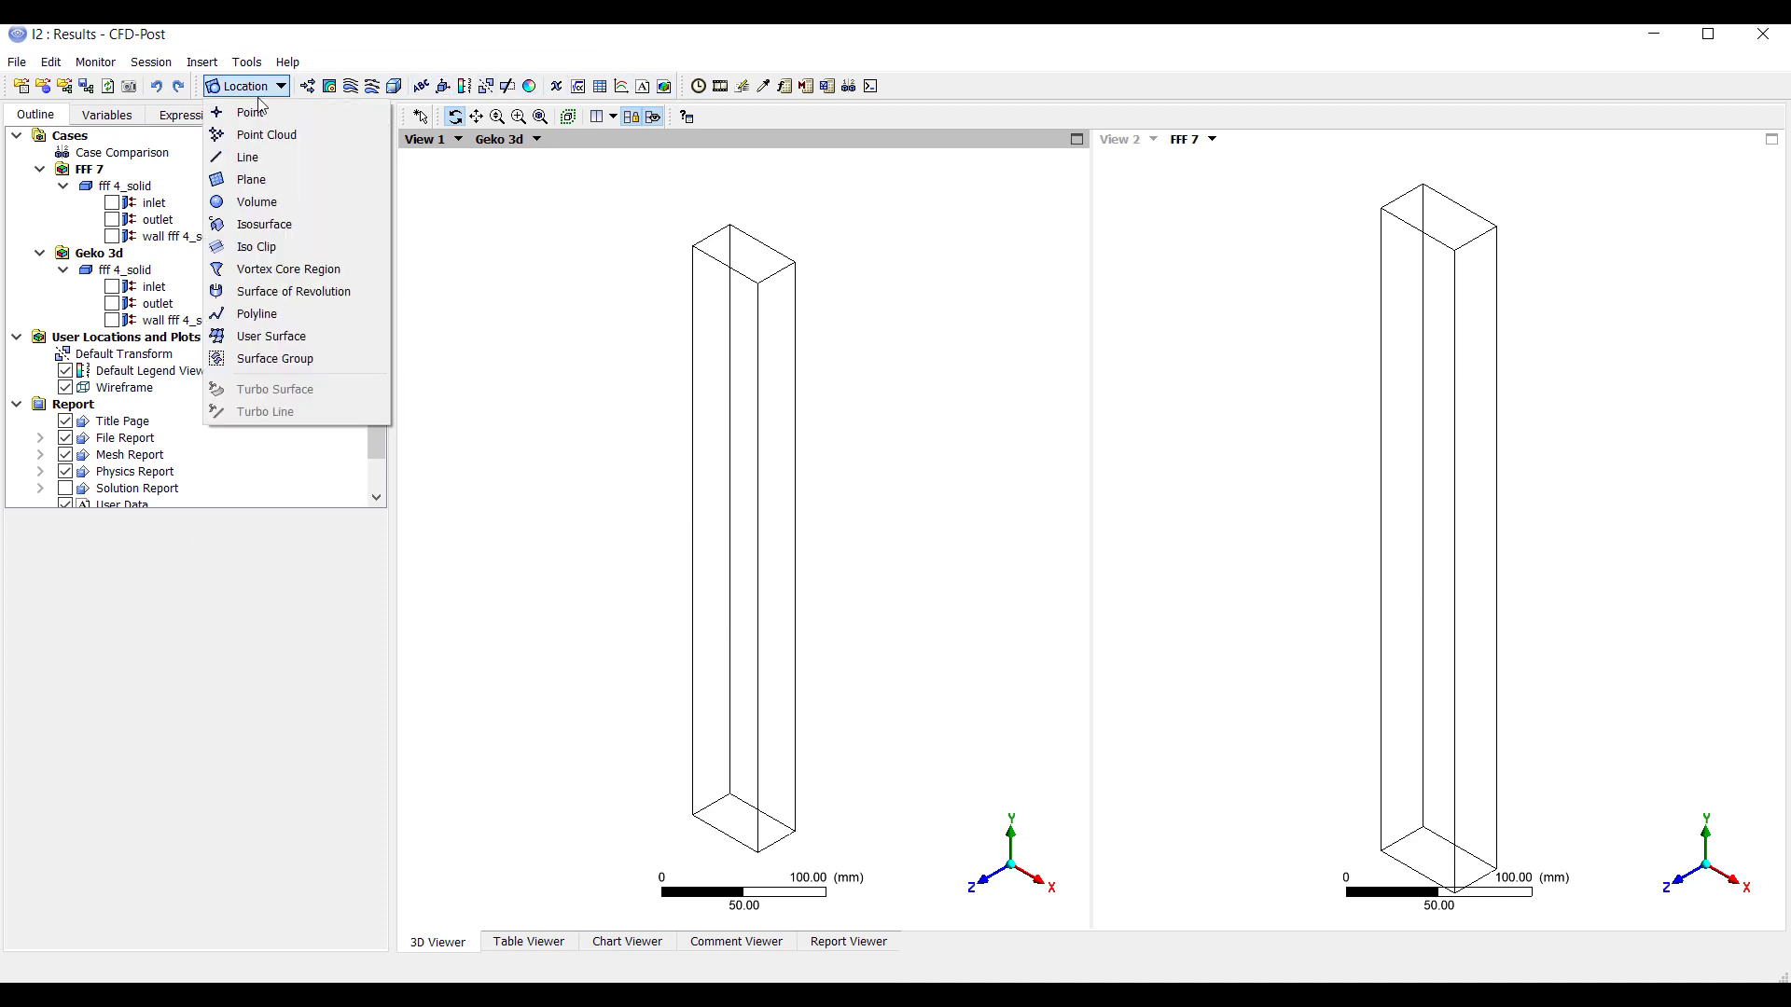
{"action": "left_click", "coordinate": [251, 179]}
{"action": "left_click", "coordinate": [296, 265]}
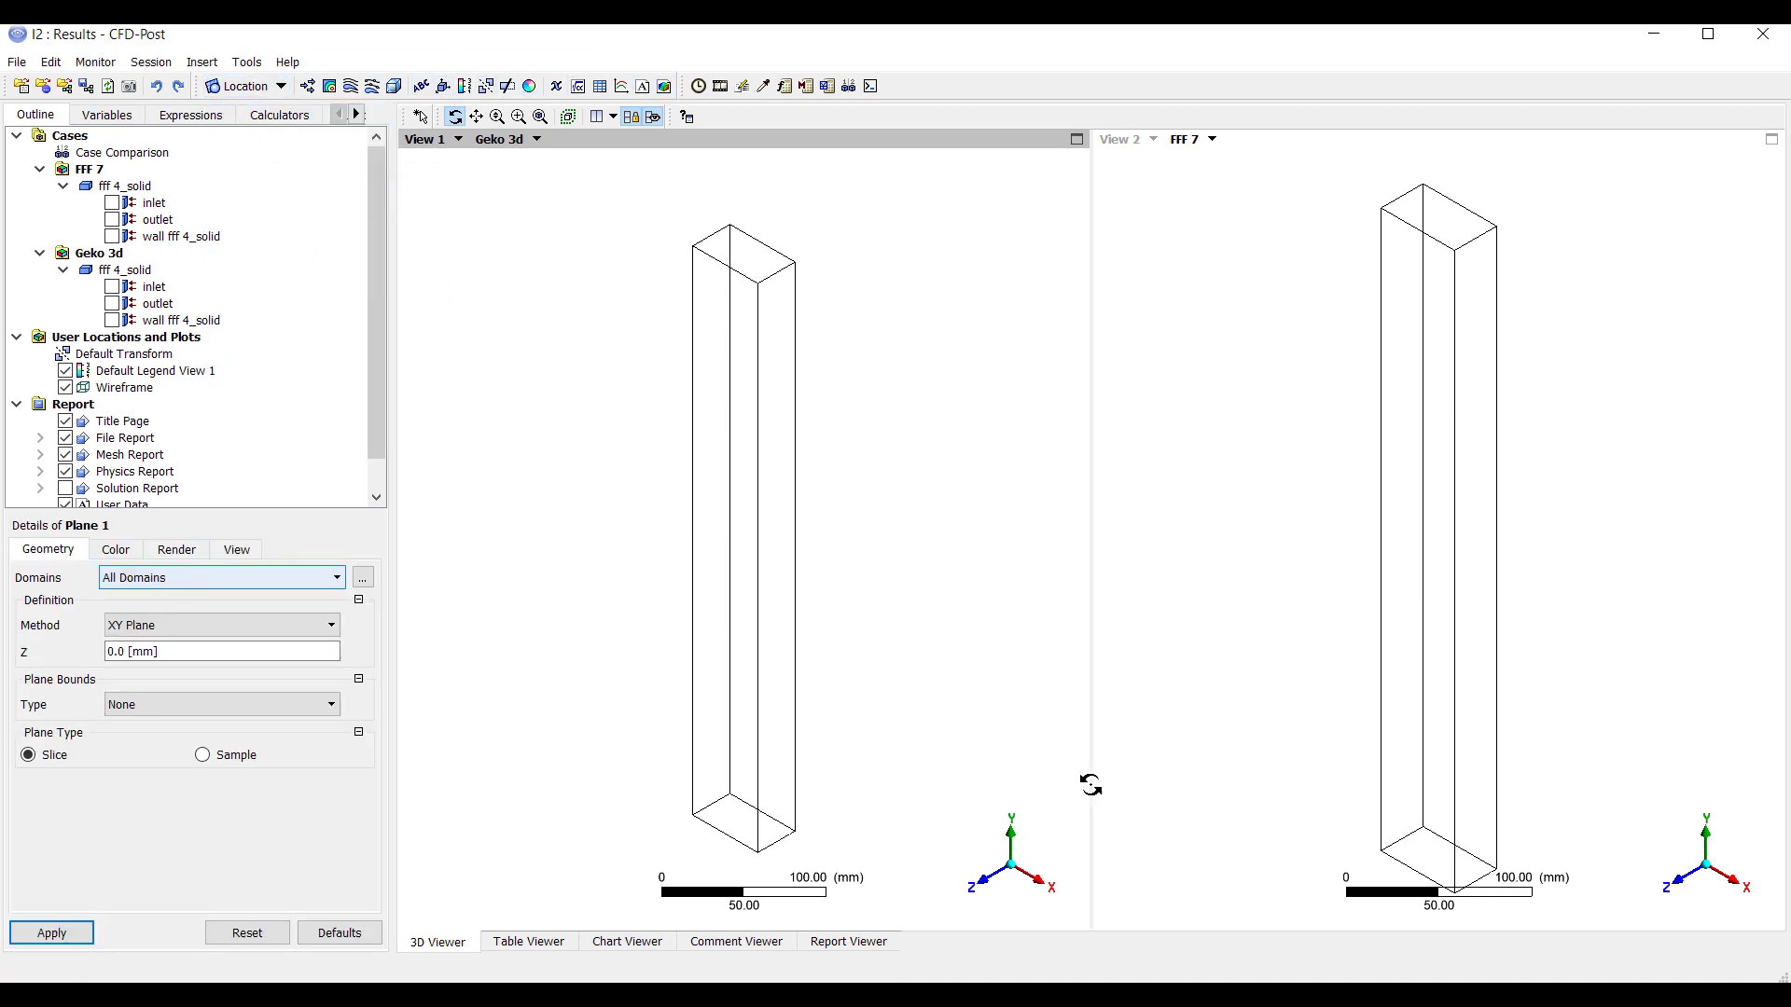
{"action": "left_click", "coordinate": [182, 633]}
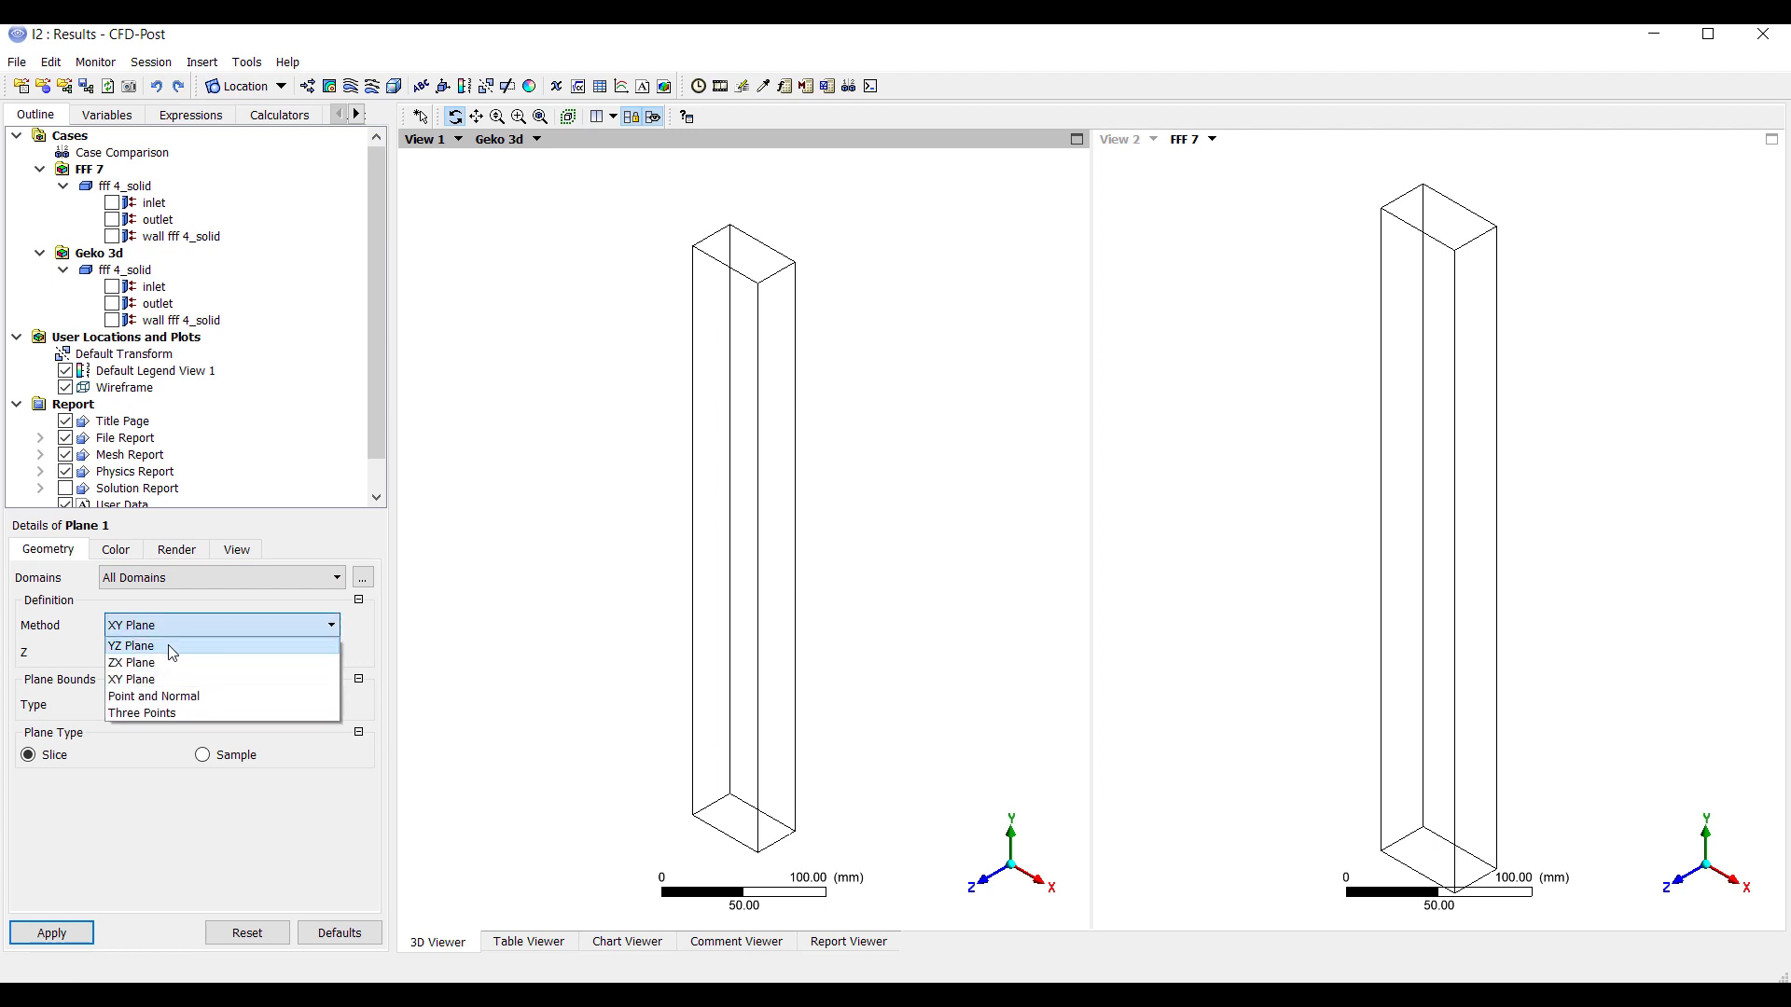
{"action": "left_click", "coordinate": [170, 664]}
{"action": "left_click", "coordinate": [137, 648]}
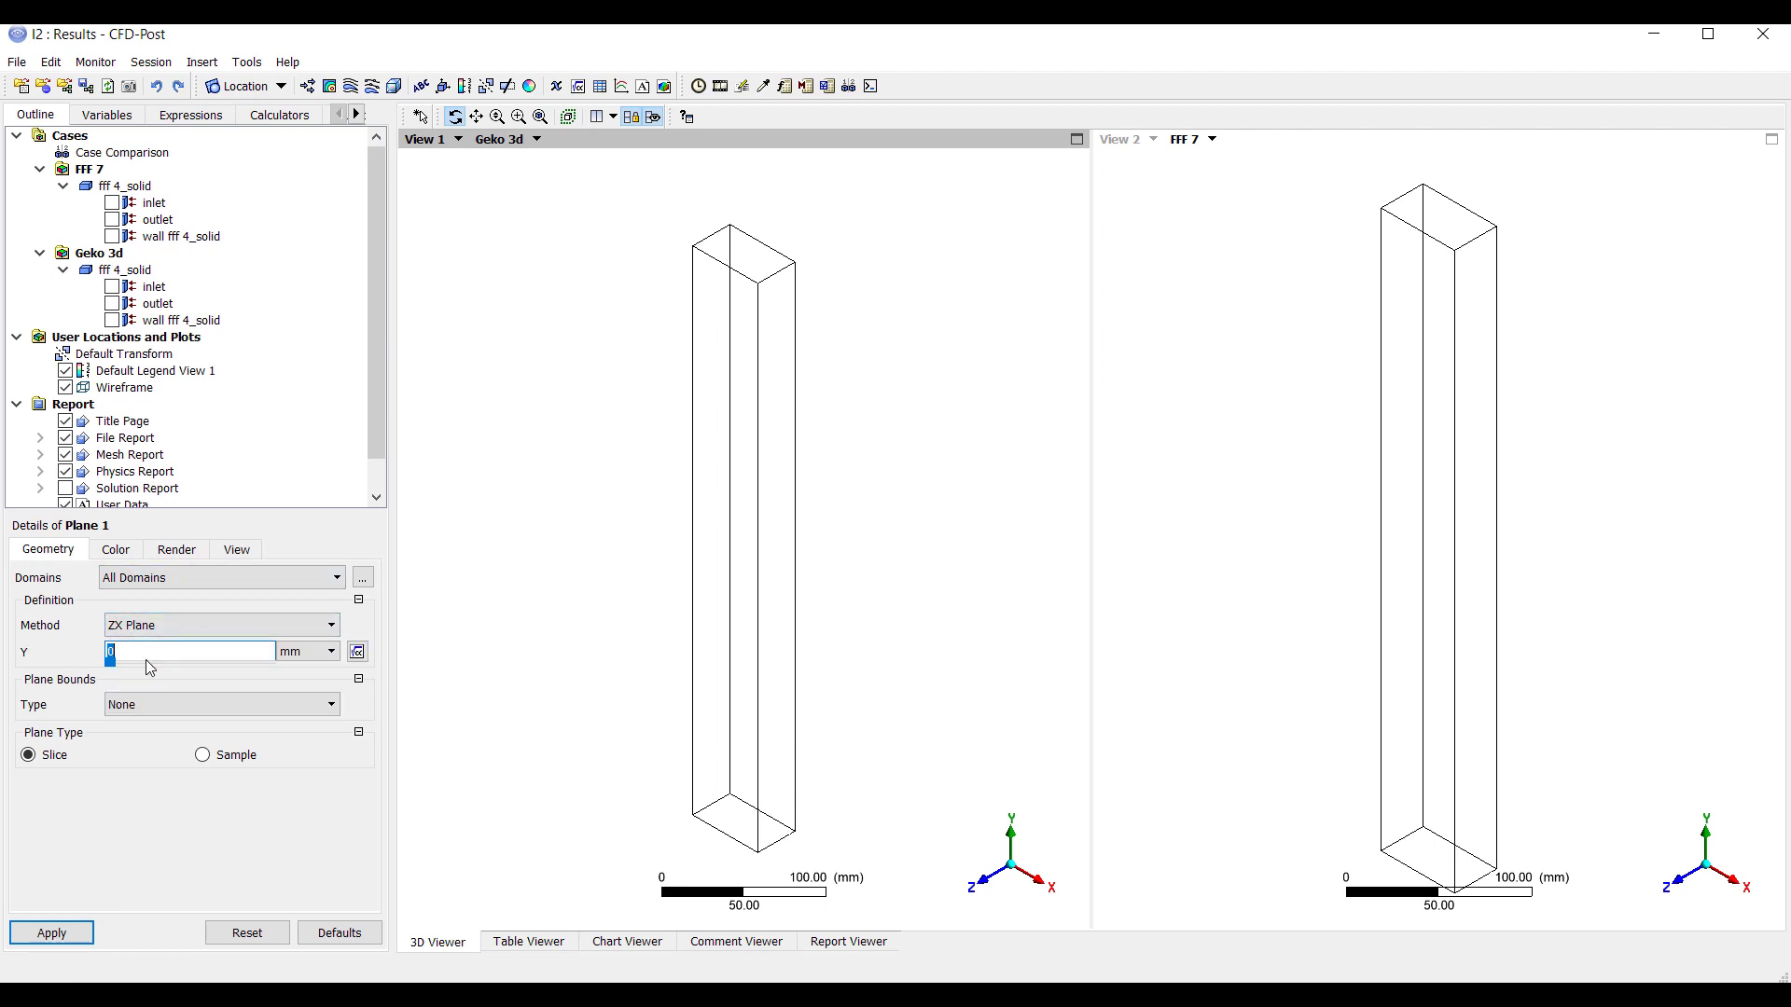
{"action": "left_click_drag", "start_coordinate": [114, 664], "coordinate": [239, 673]}
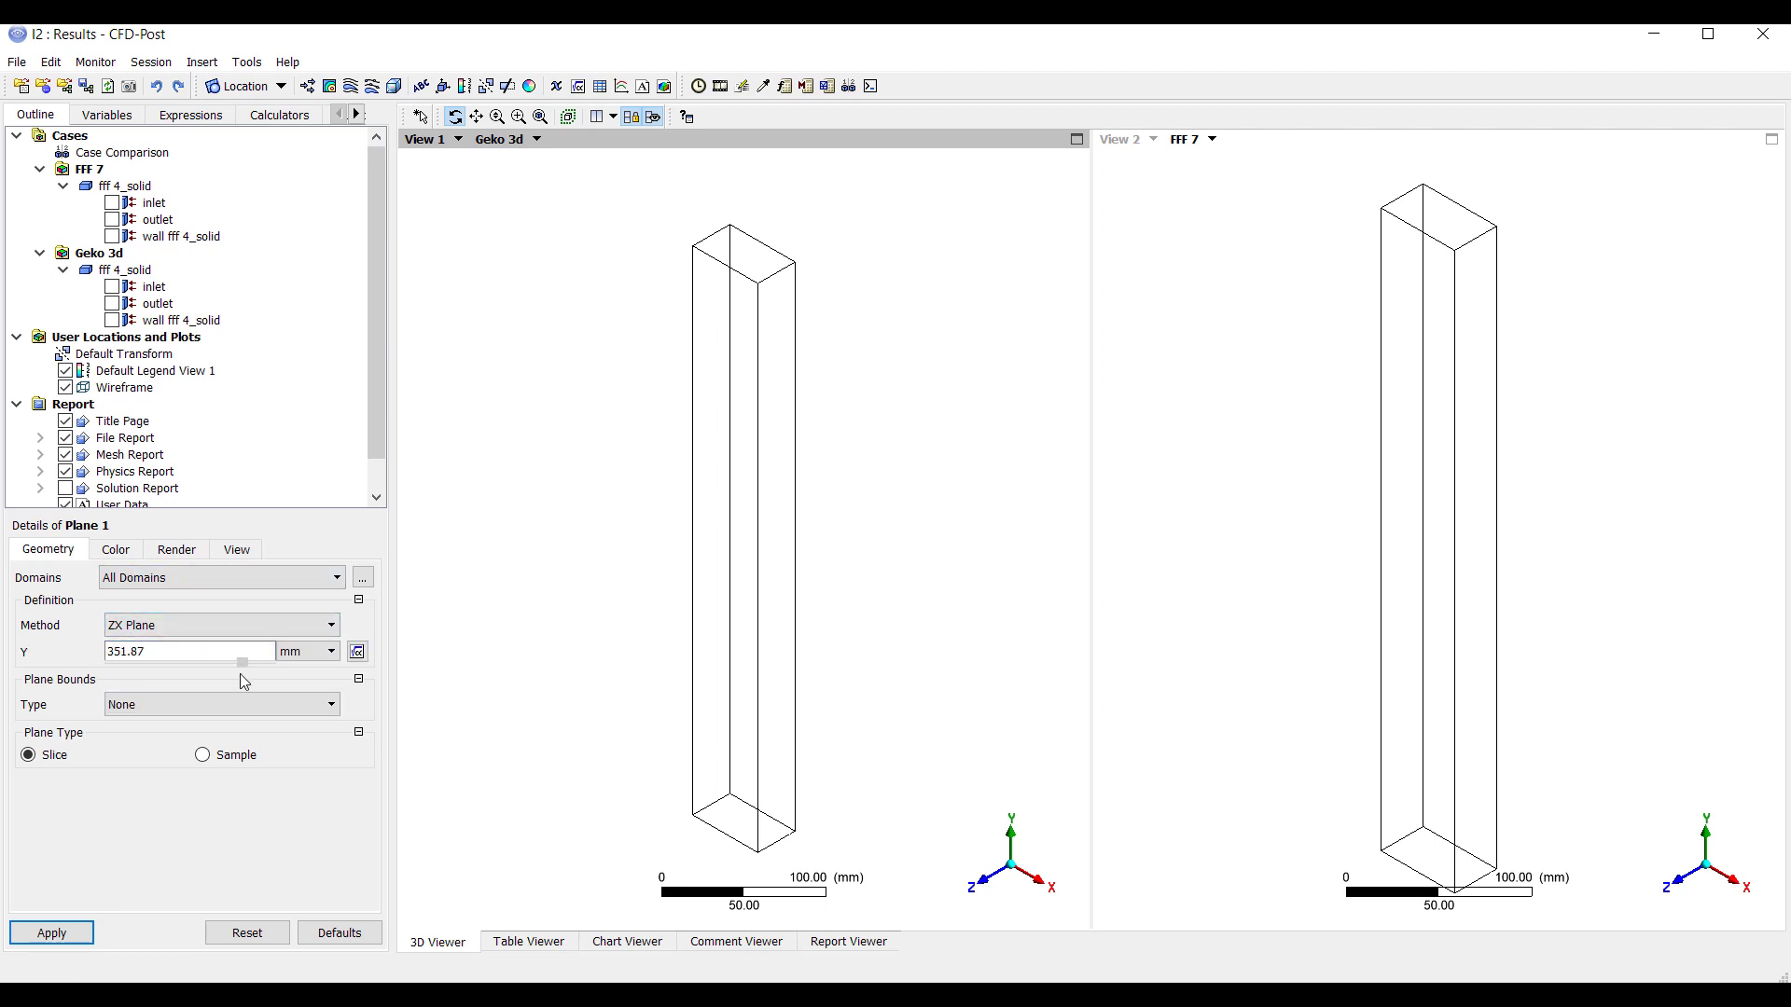
{"action": "left_click", "coordinate": [51, 932]}
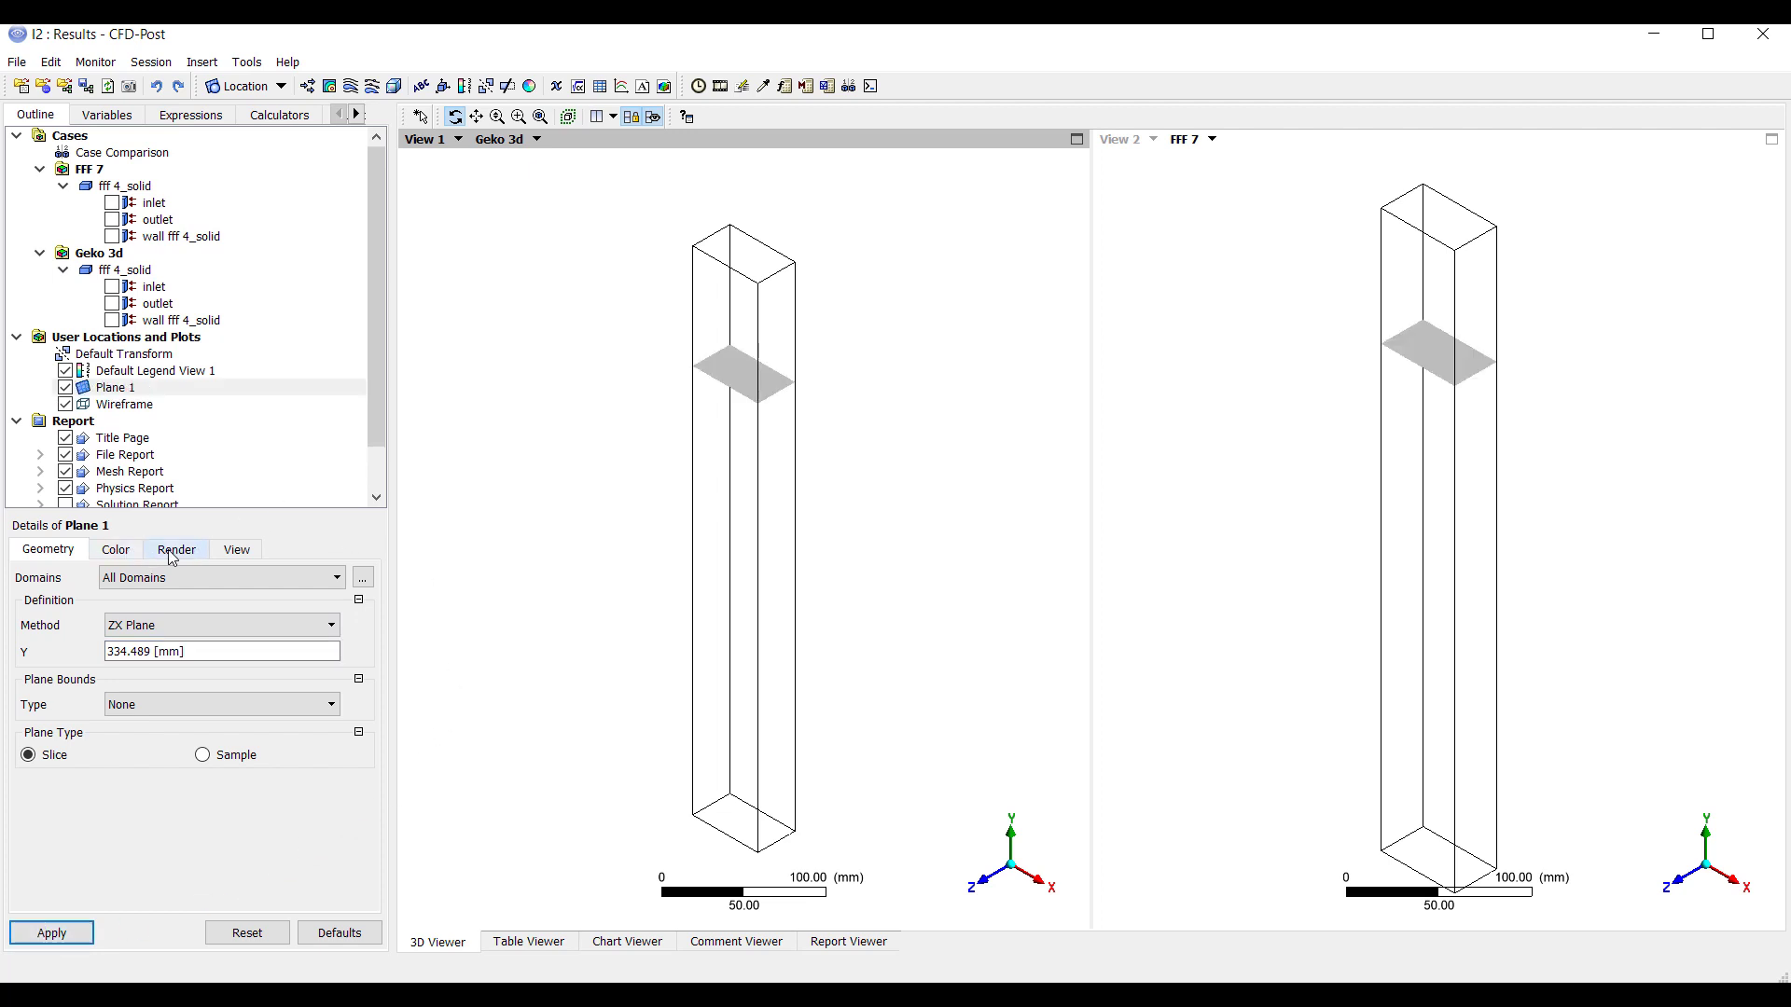
Step: Create Streamline 1 as a surface streamline on Plane 1 with 100 seed points
{"action": "left_click", "coordinate": [350, 86]}
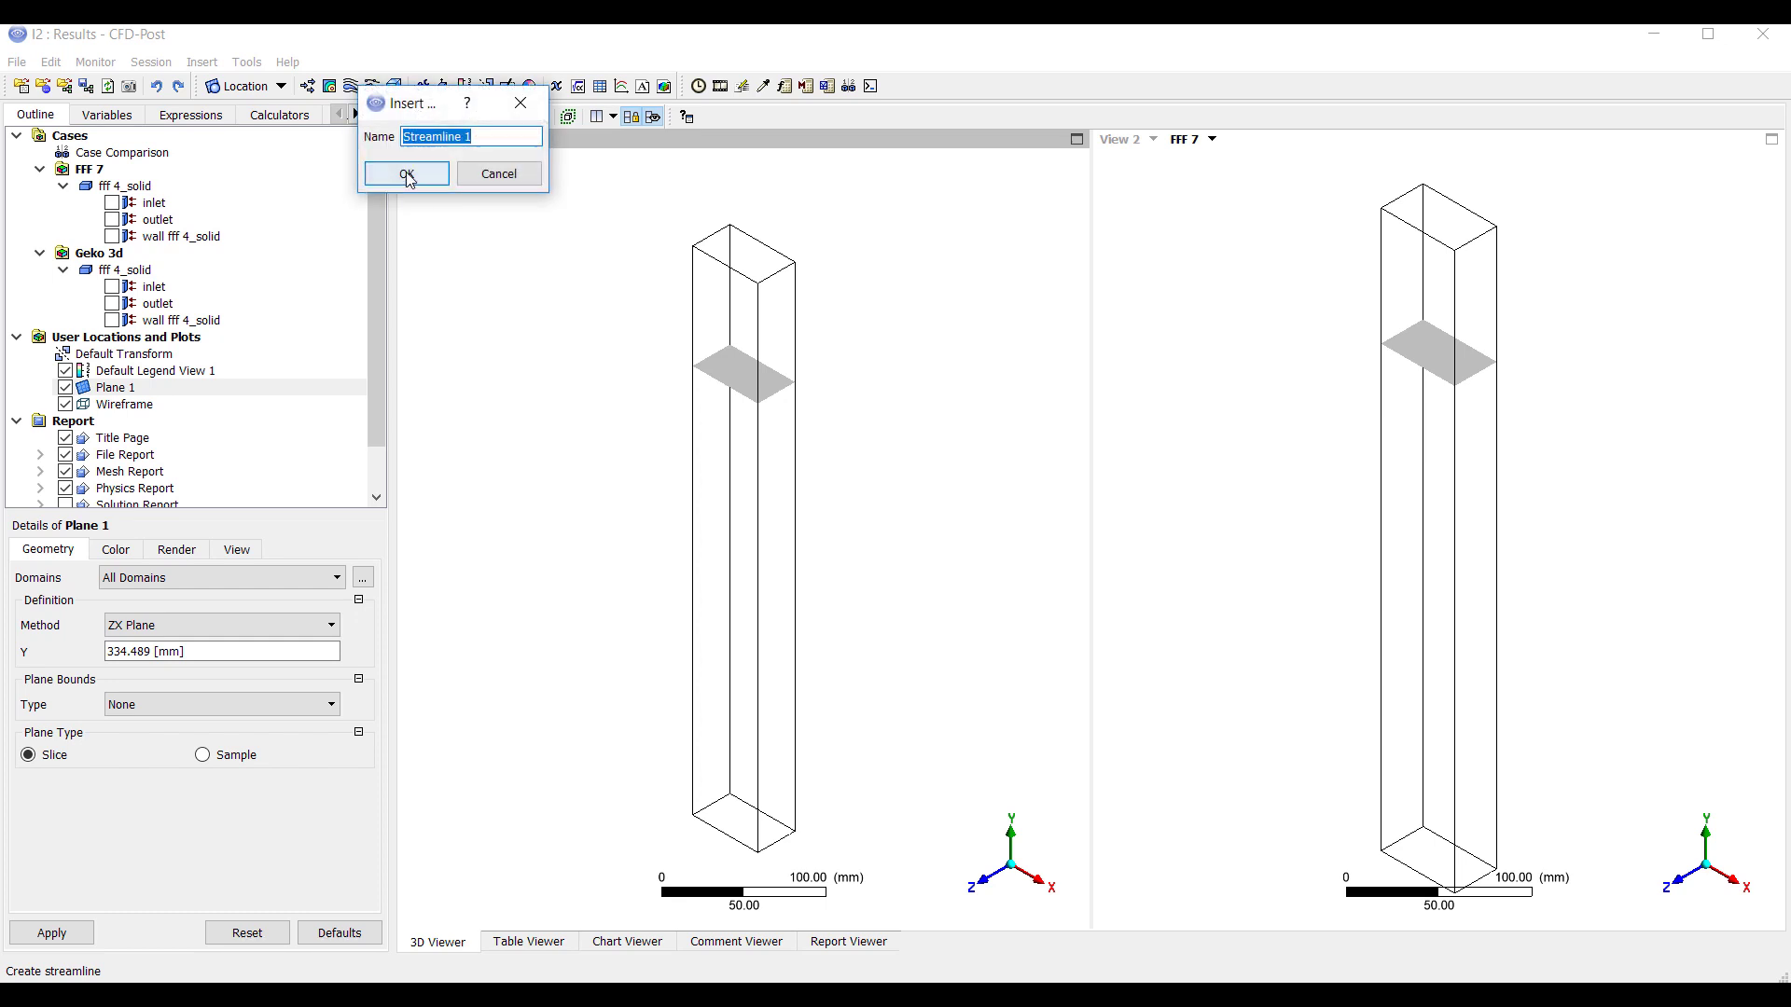
{"action": "left_click", "coordinate": [405, 173]}
{"action": "left_click", "coordinate": [286, 623]}
{"action": "left_click", "coordinate": [247, 629]}
{"action": "left_click", "coordinate": [233, 578]}
{"action": "left_click", "coordinate": [163, 615]}
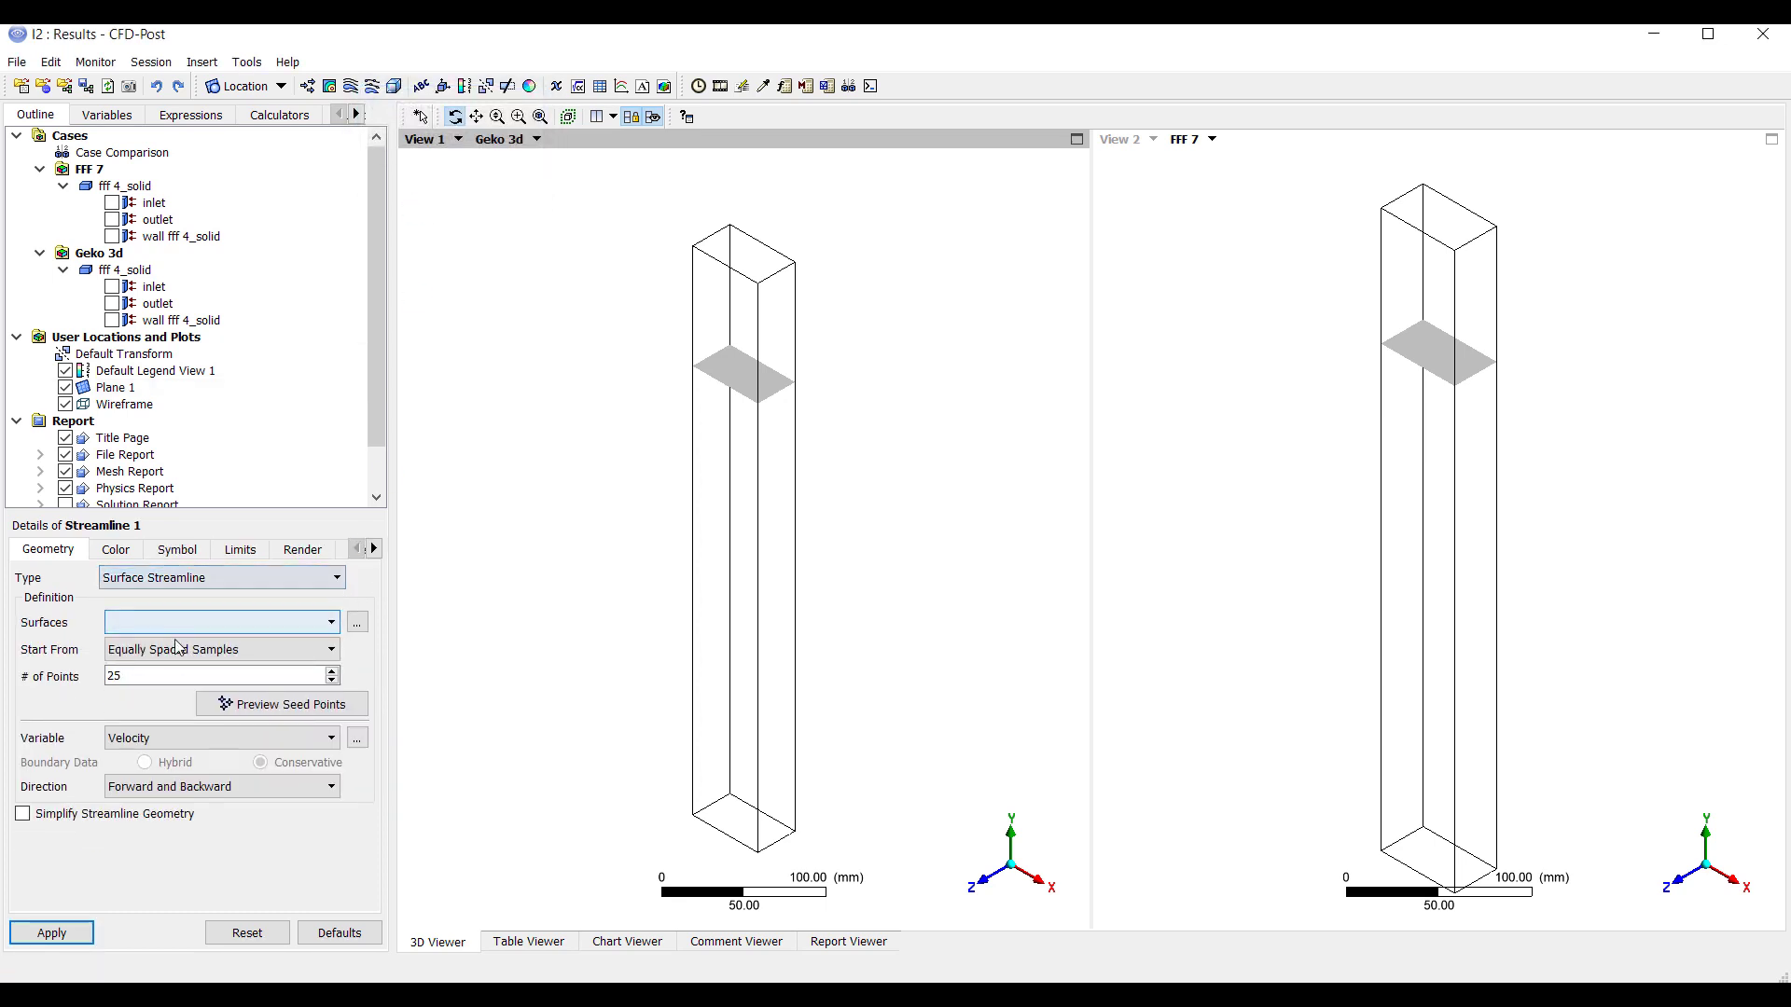
{"action": "left_click", "coordinate": [193, 623]}
{"action": "left_click", "coordinate": [174, 701]}
{"action": "left_click", "coordinate": [52, 932]}
{"action": "type", "text": "100"}
{"action": "left_click", "coordinate": [83, 940]}
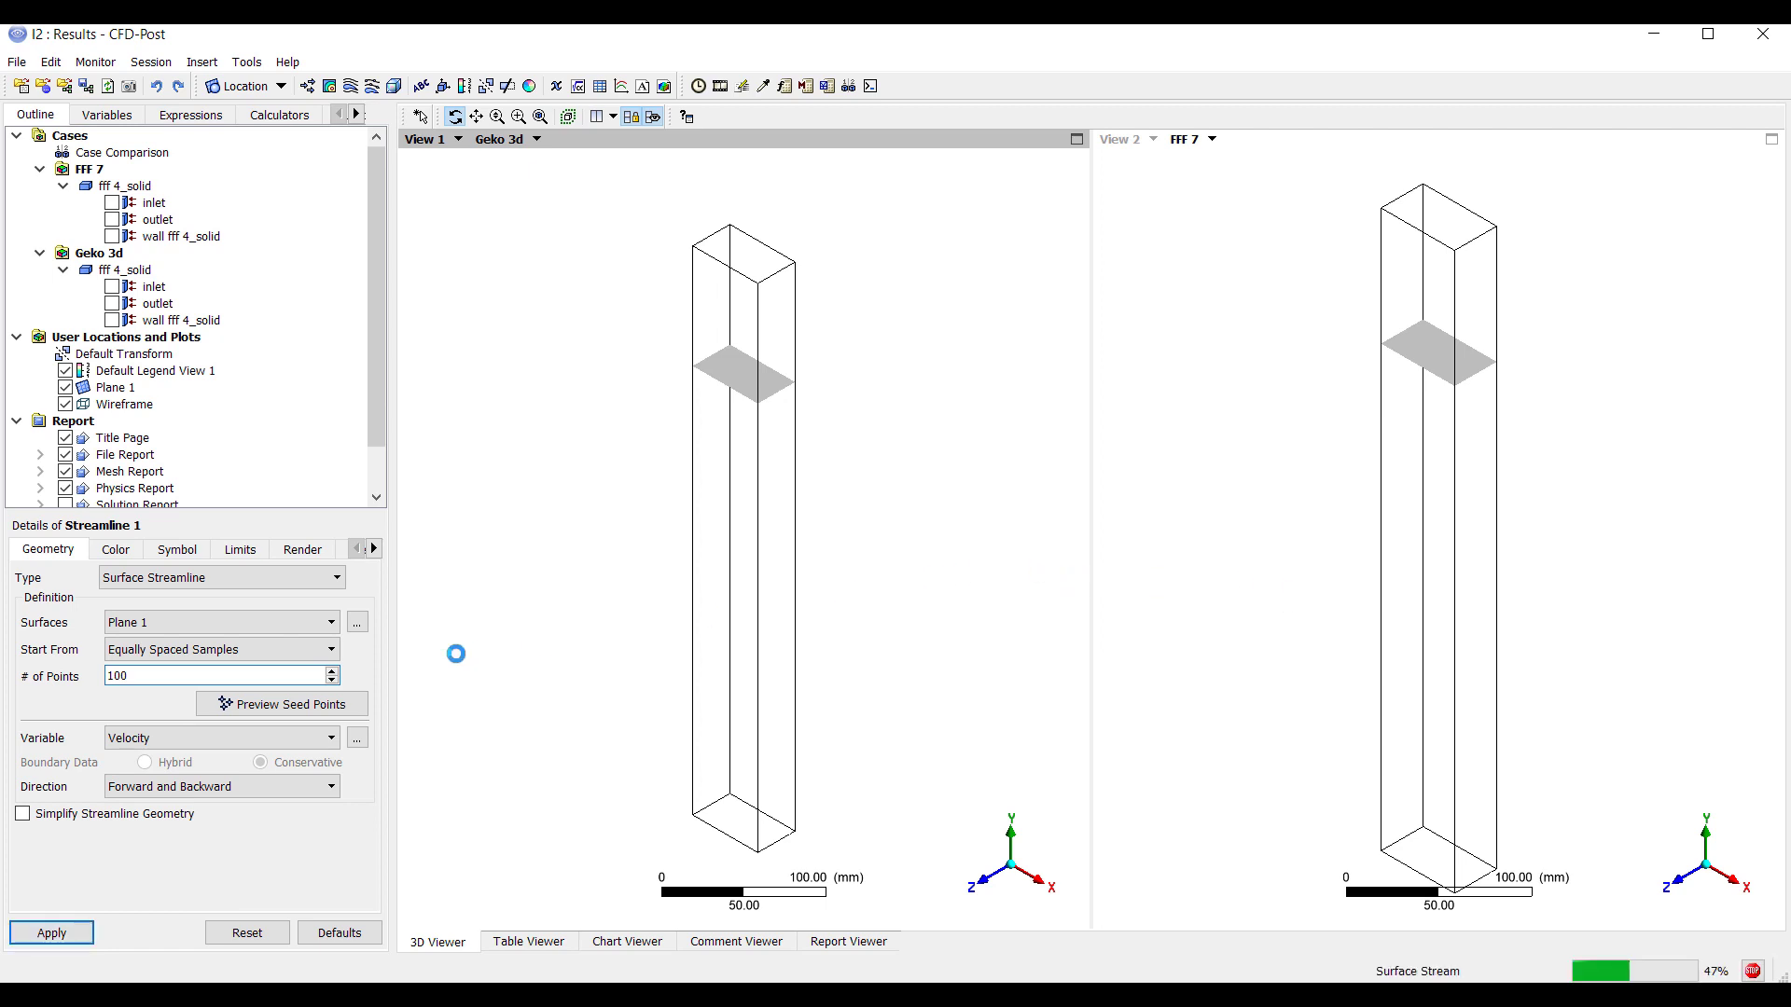
Step: View both streamline slices face-on from +Y and zoom out to compare corner vortices
{"action": "left_click", "coordinate": [1709, 844]}
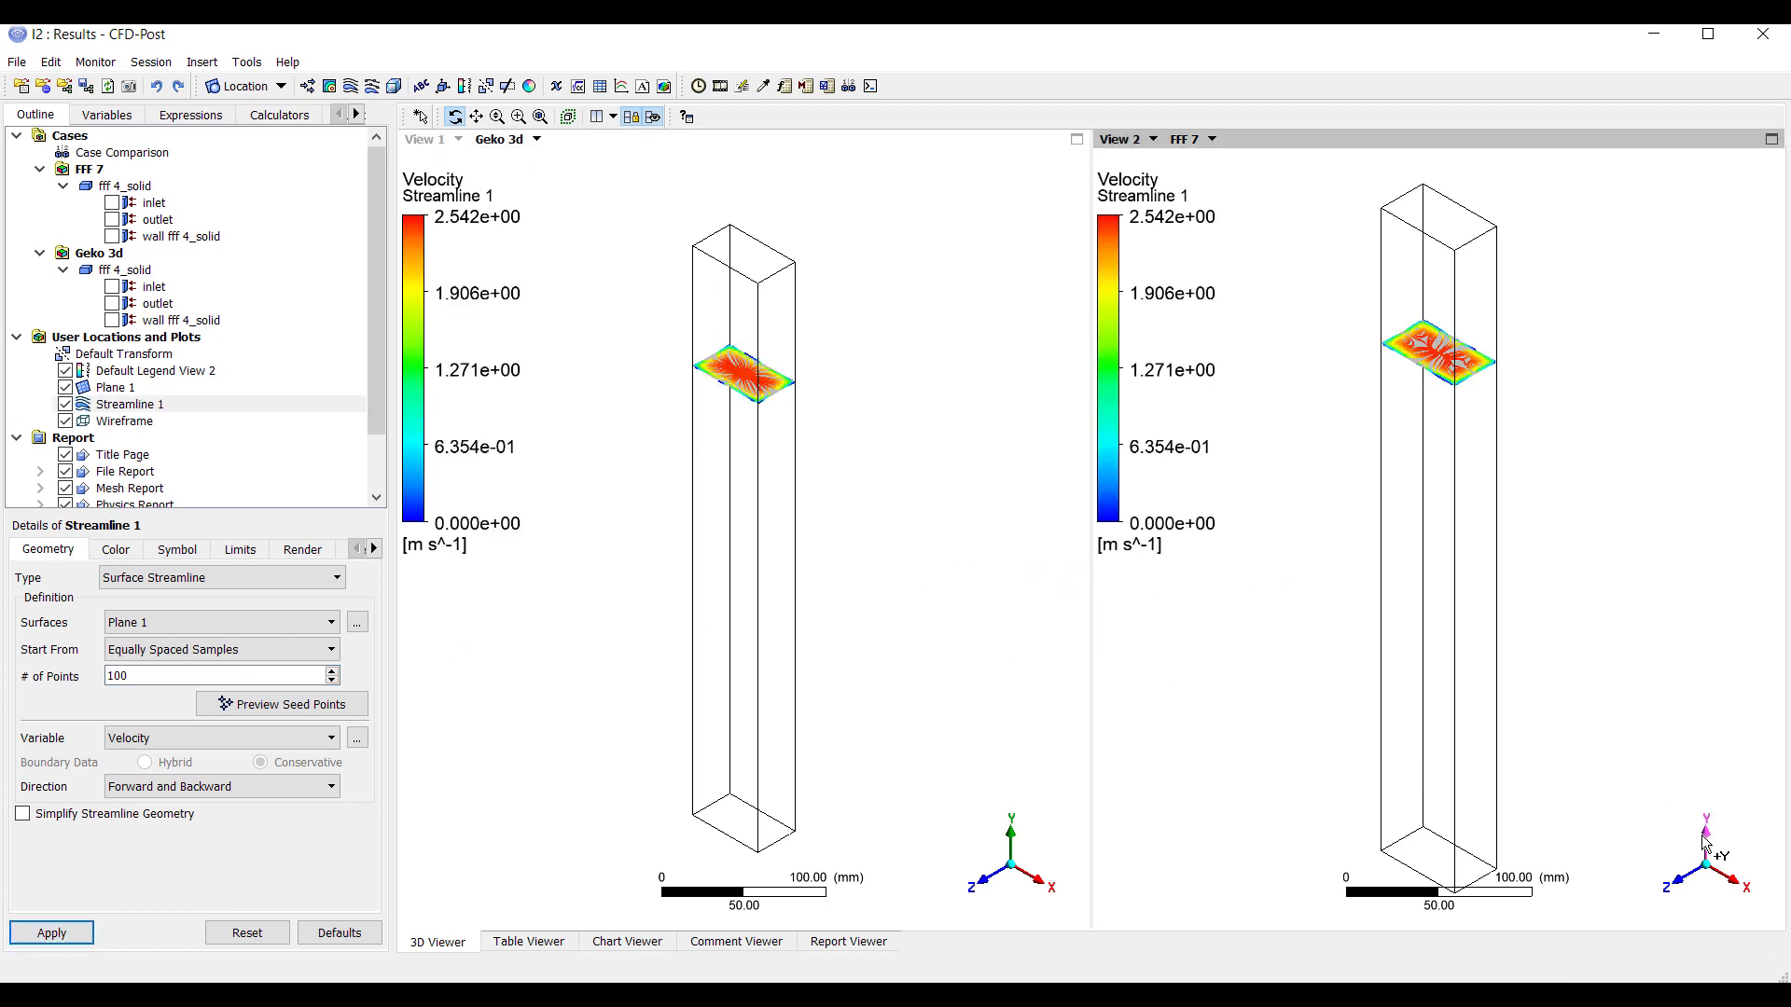
{"action": "left_click", "coordinate": [1709, 844]}
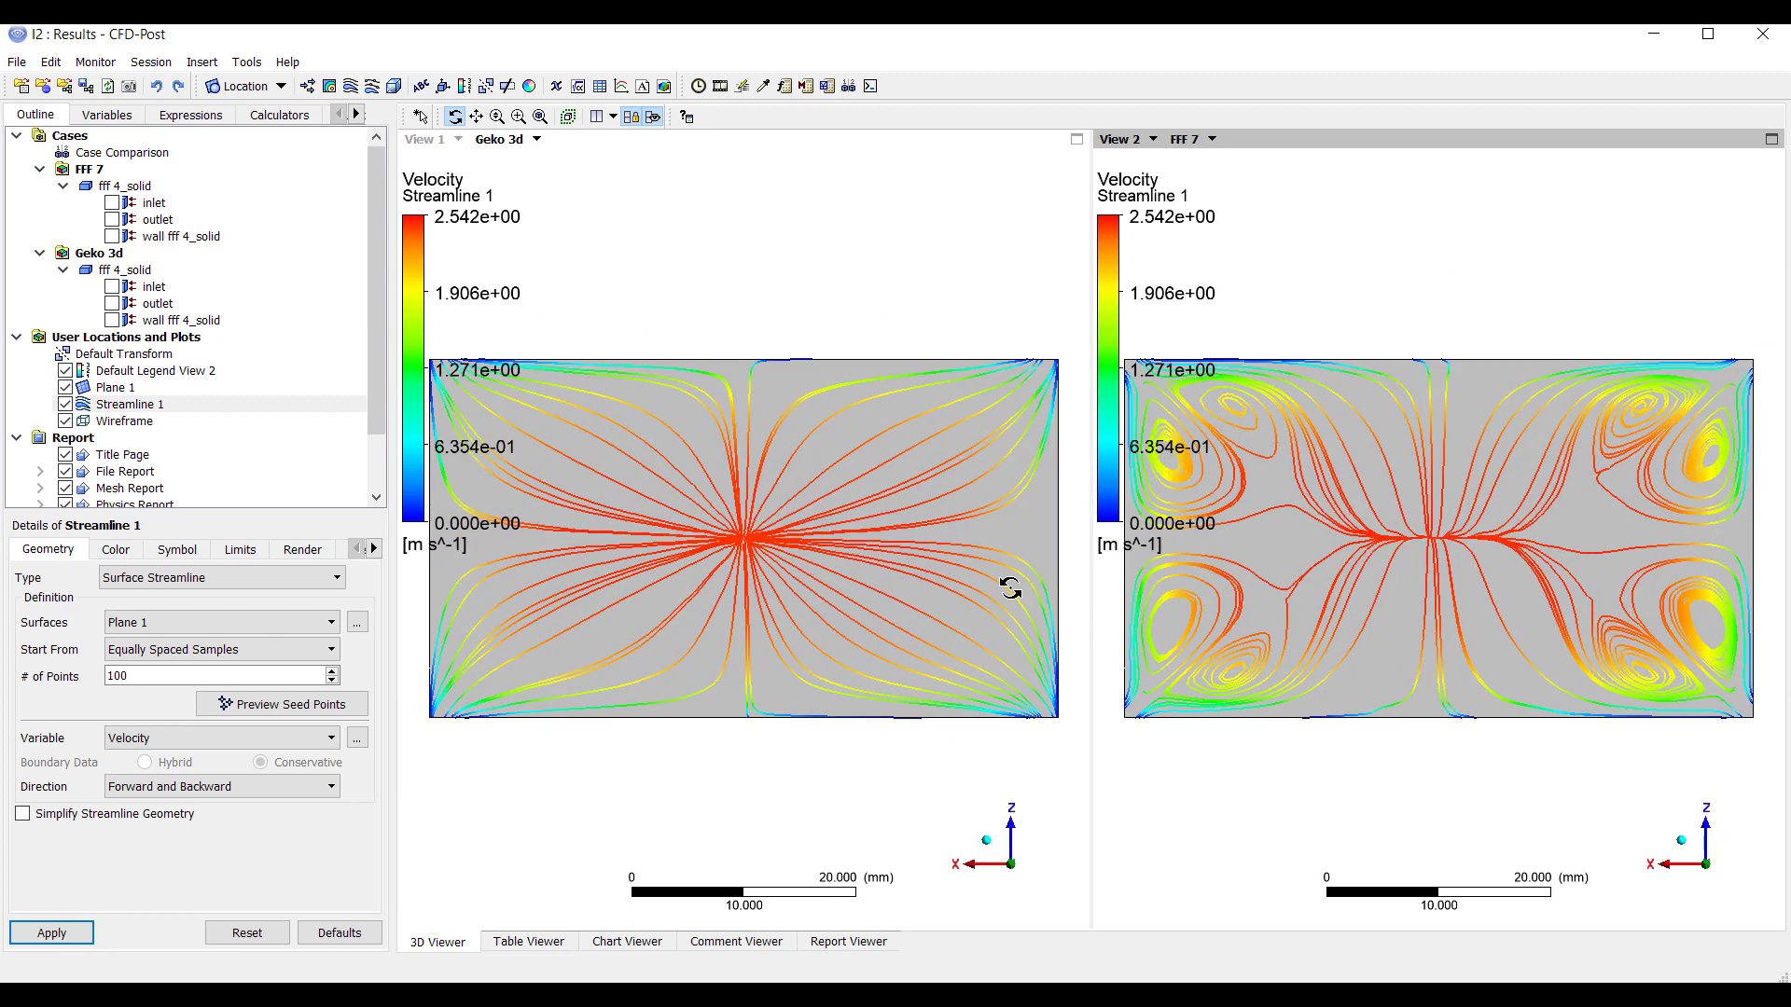
{"action": "scroll", "coordinate": [743, 541], "scroll_direction": "down", "scroll_amount": 3}
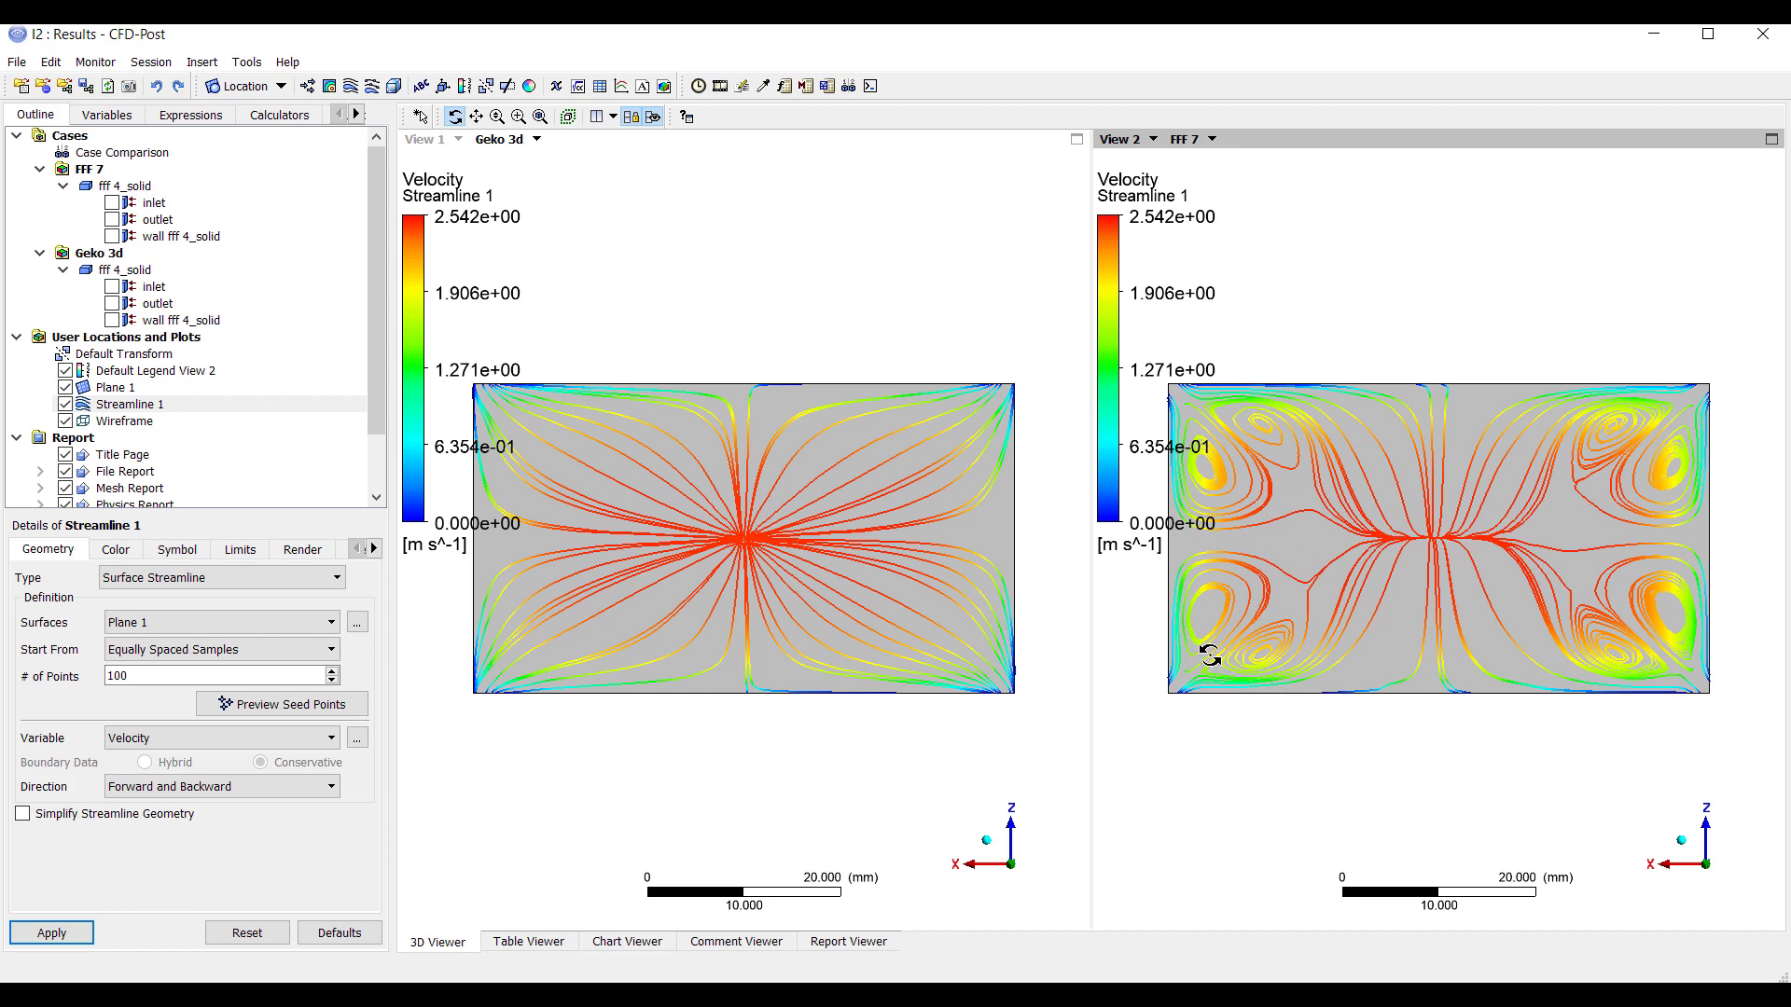
{"action": "key", "text": "alt+Tab"}
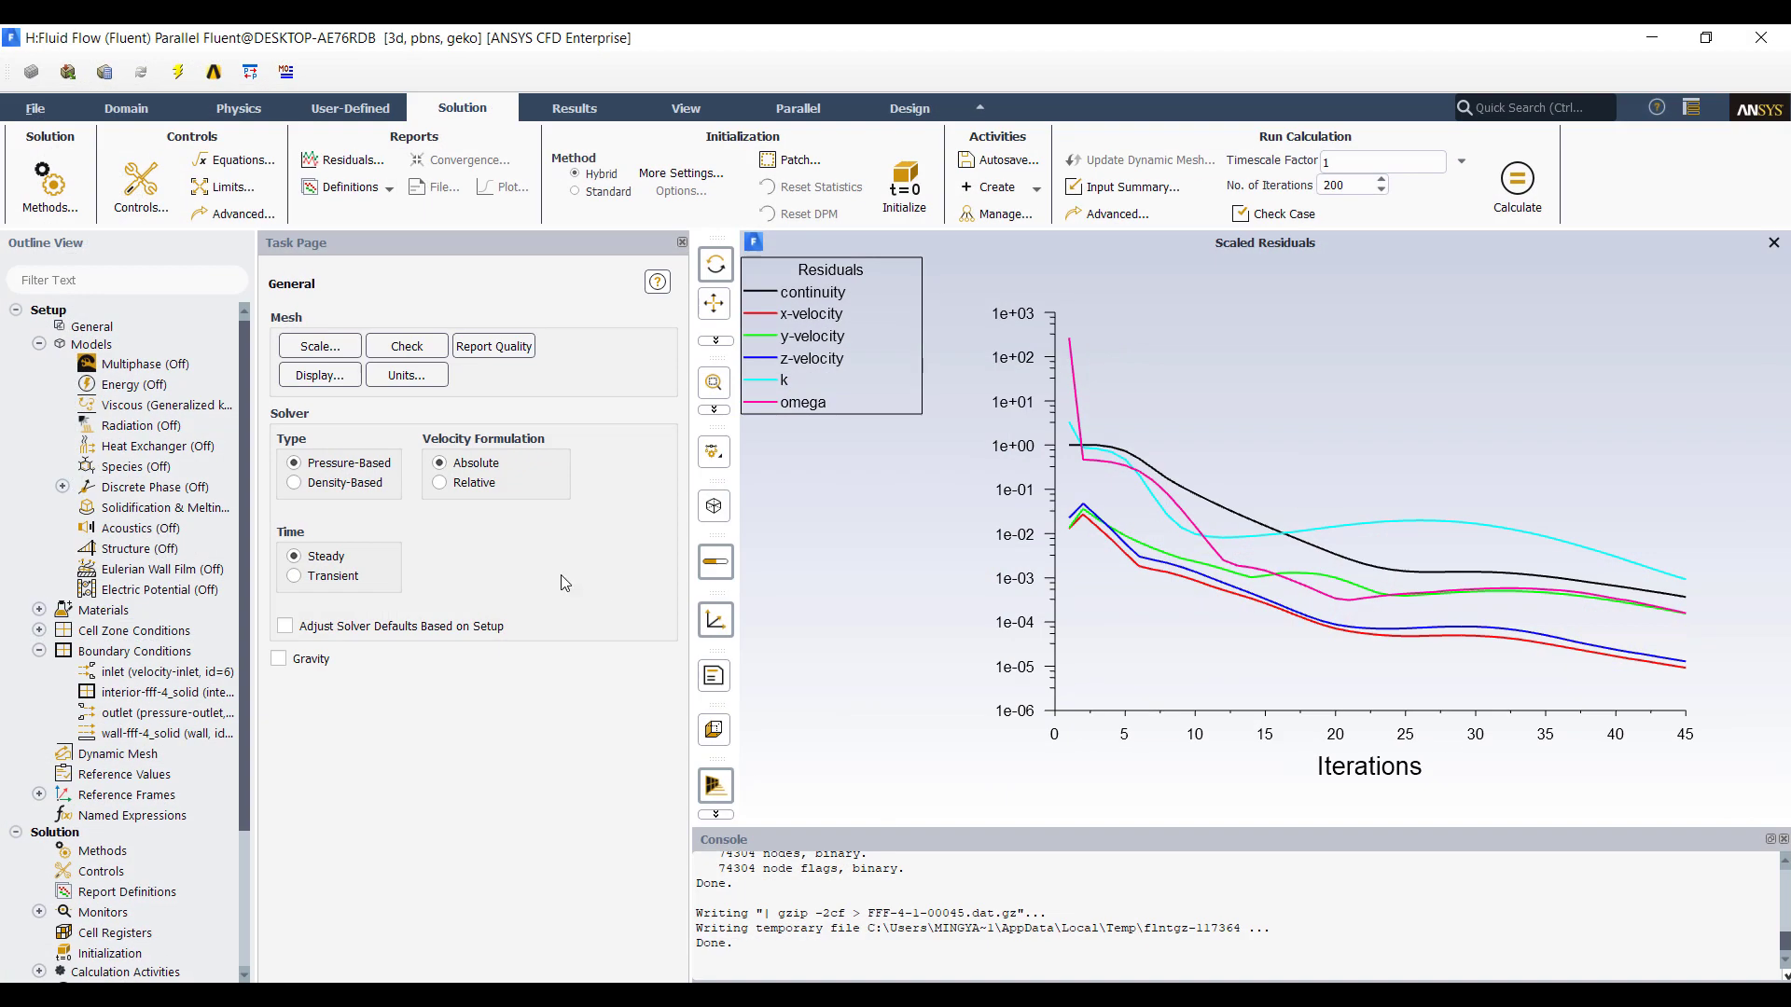
Step: Open the Viscous Model dialog showing k-omega GEKO with Corner Flow Correction and CSEP 1.75
{"action": "double_click", "coordinate": [143, 407]}
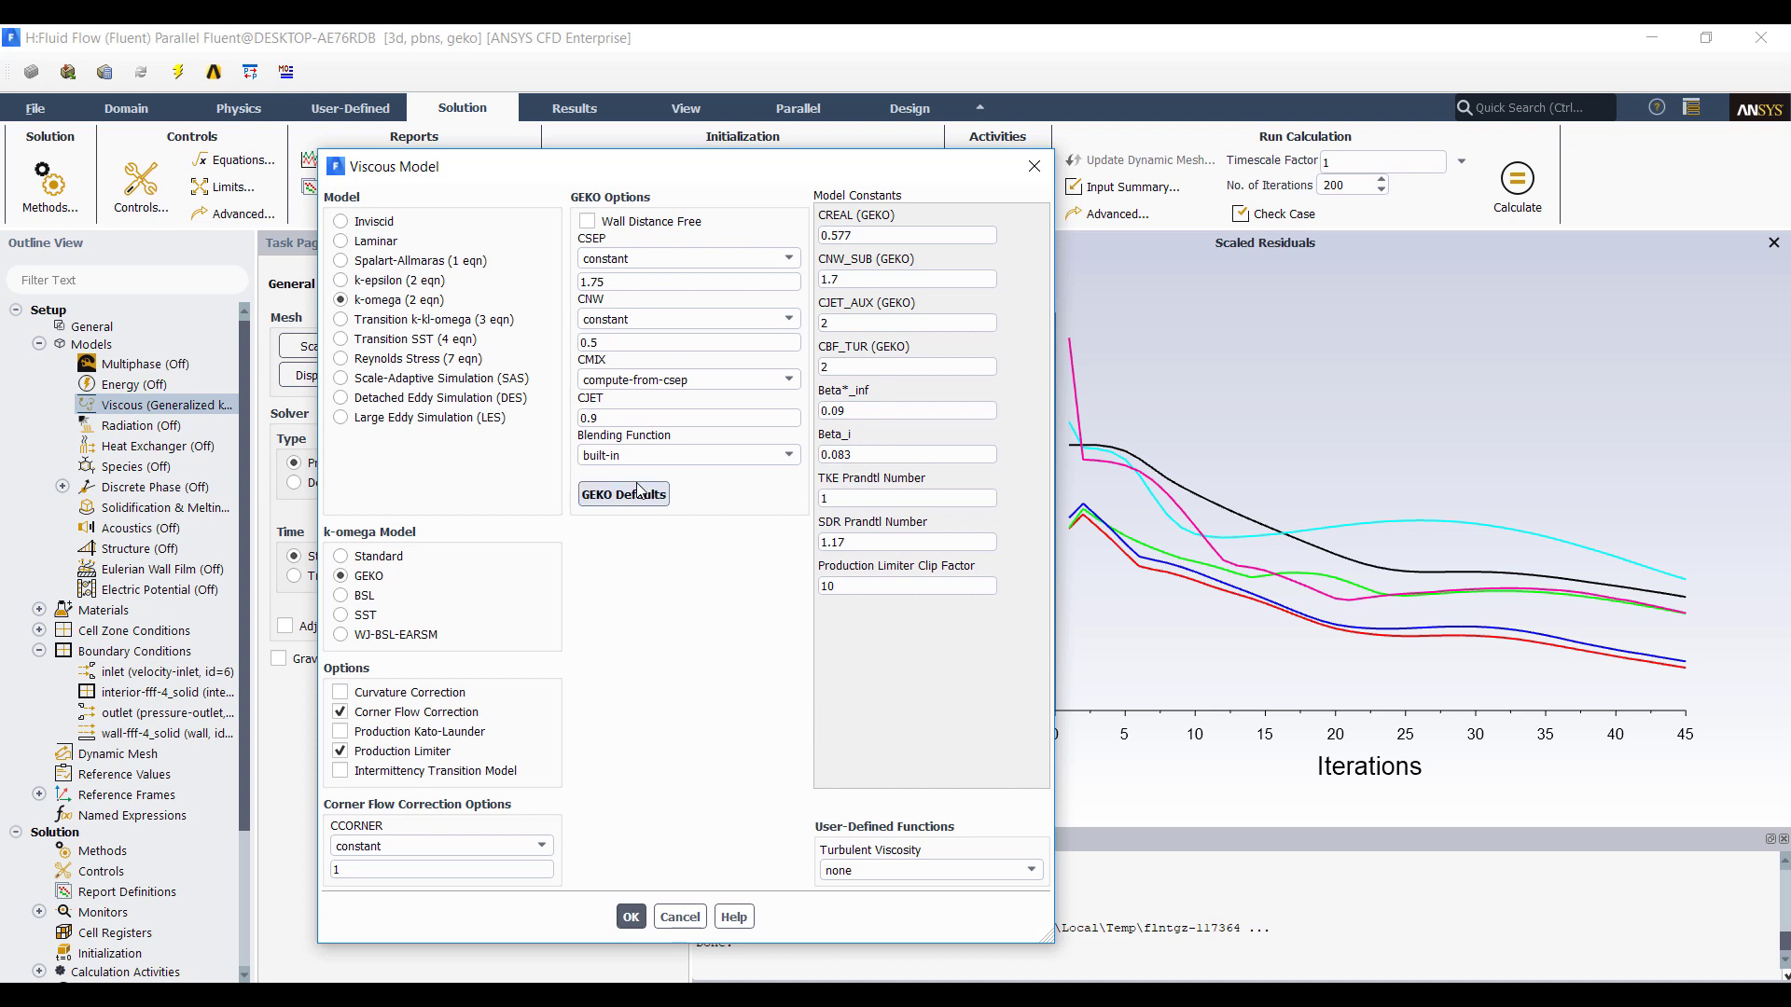